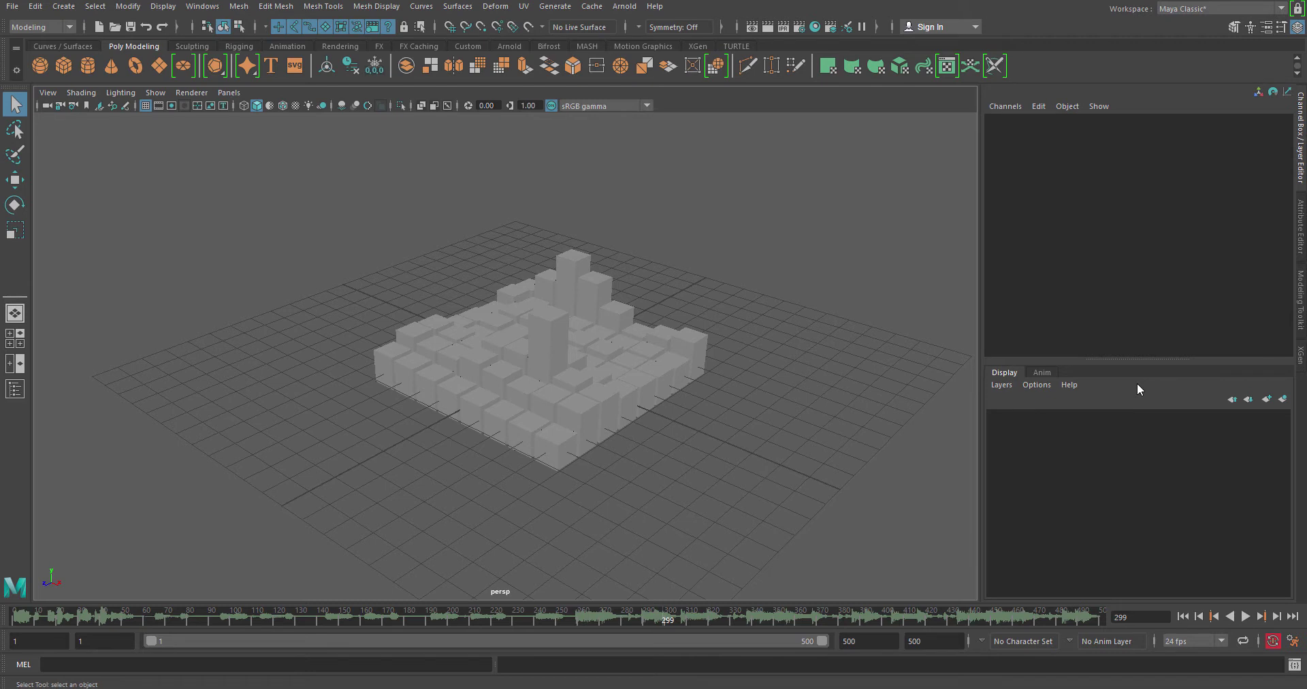
Play the finished cube animation from the first frame, then stop playback
left_click(1182, 615)
left_click(1245, 616)
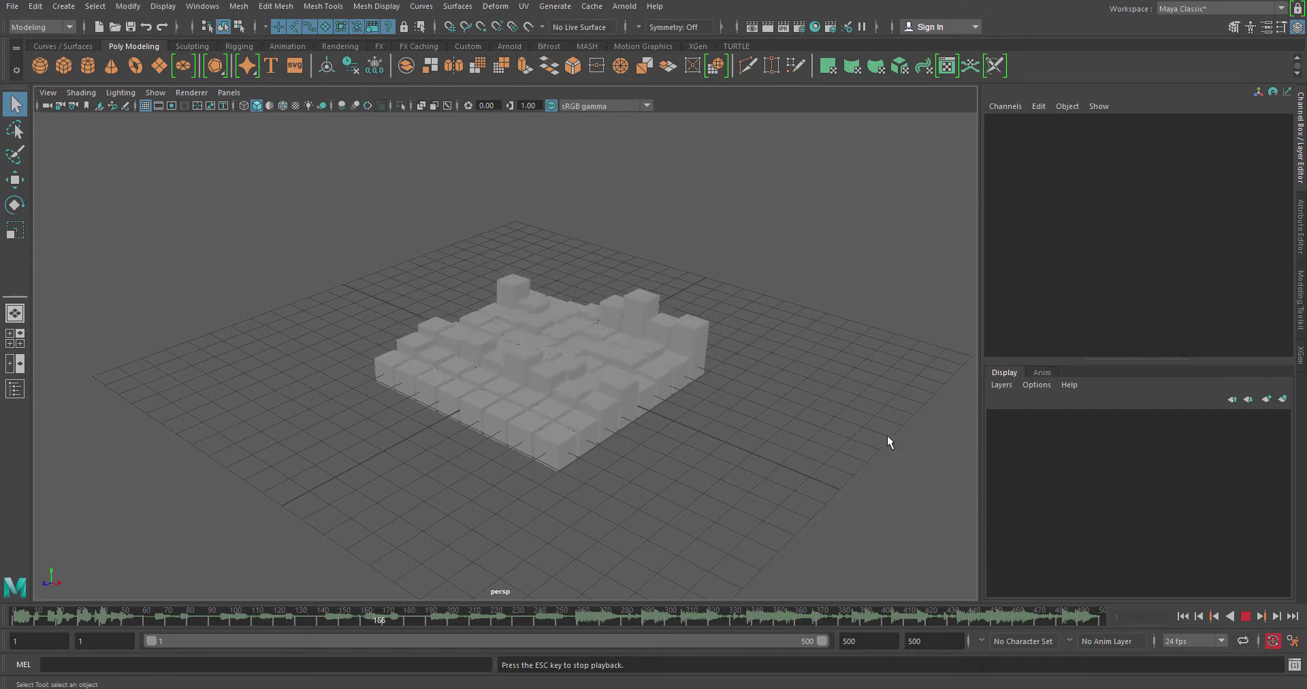
left_click(1245, 615)
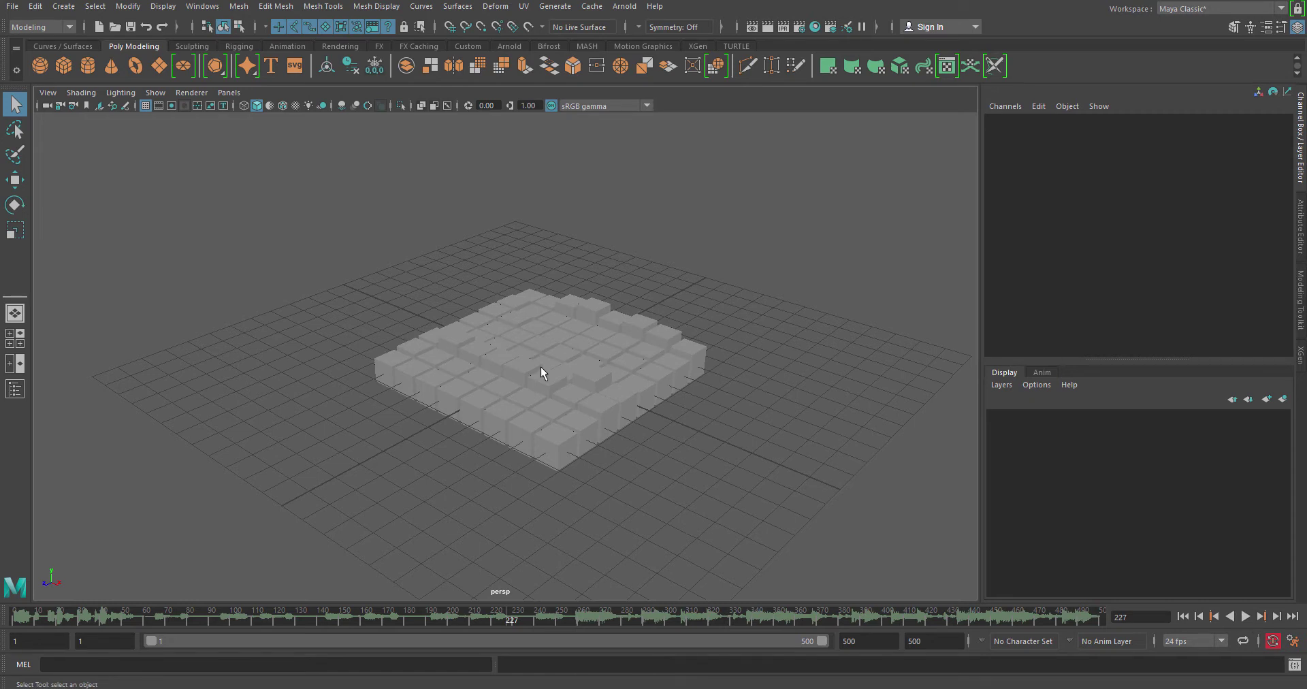
Start a new empty scene without saving changes to the current one
left_click(12, 6)
left_click(83, 49)
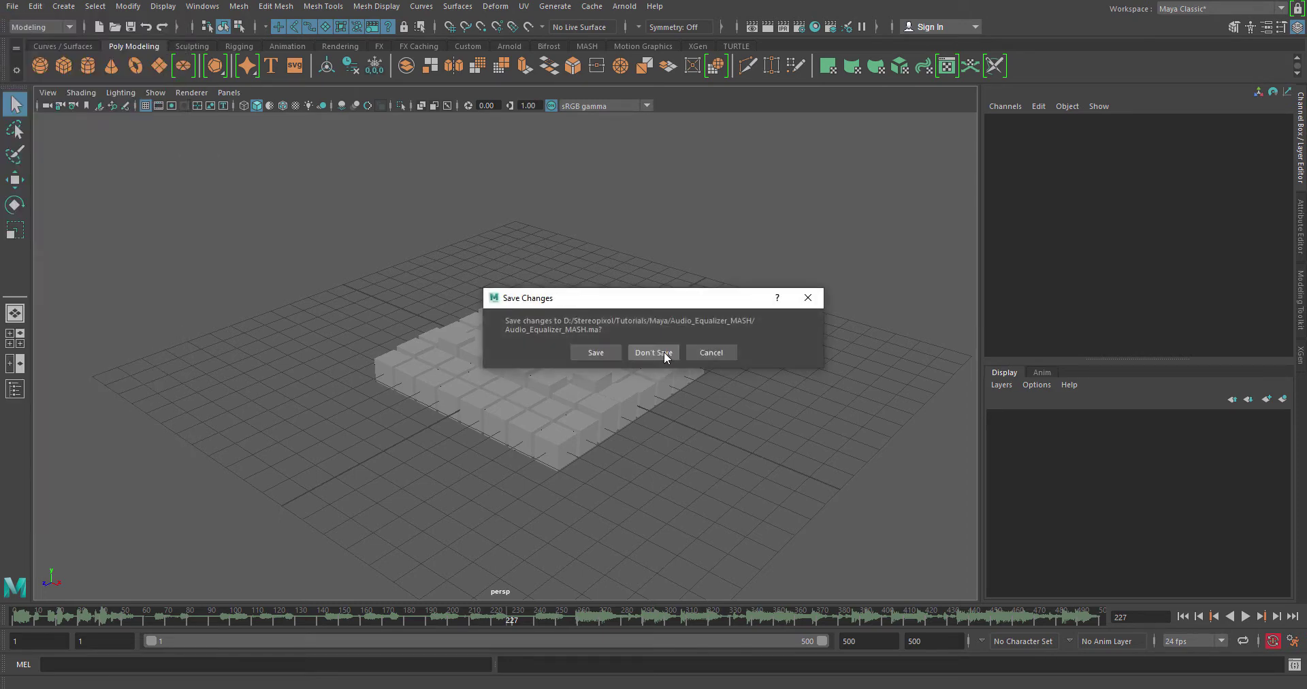
left_click(663, 352)
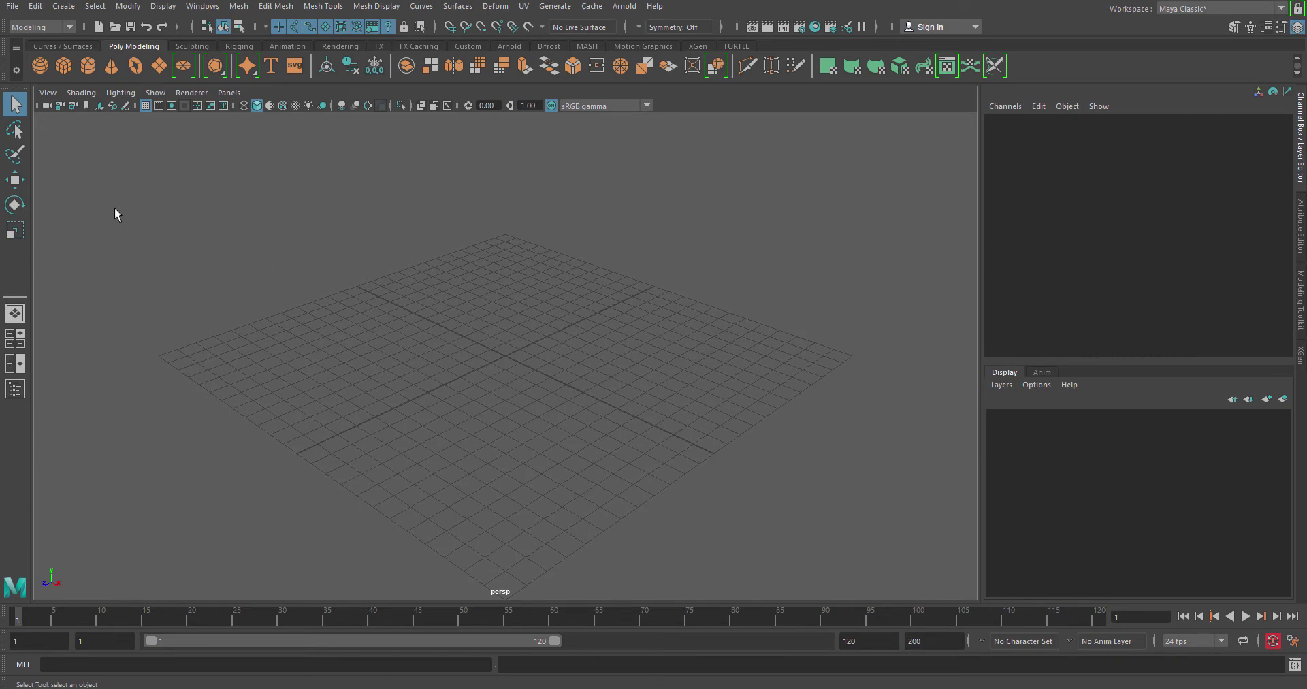
Create a polygon cube at the origin and switch the menu set to Animation
left_click(64, 65)
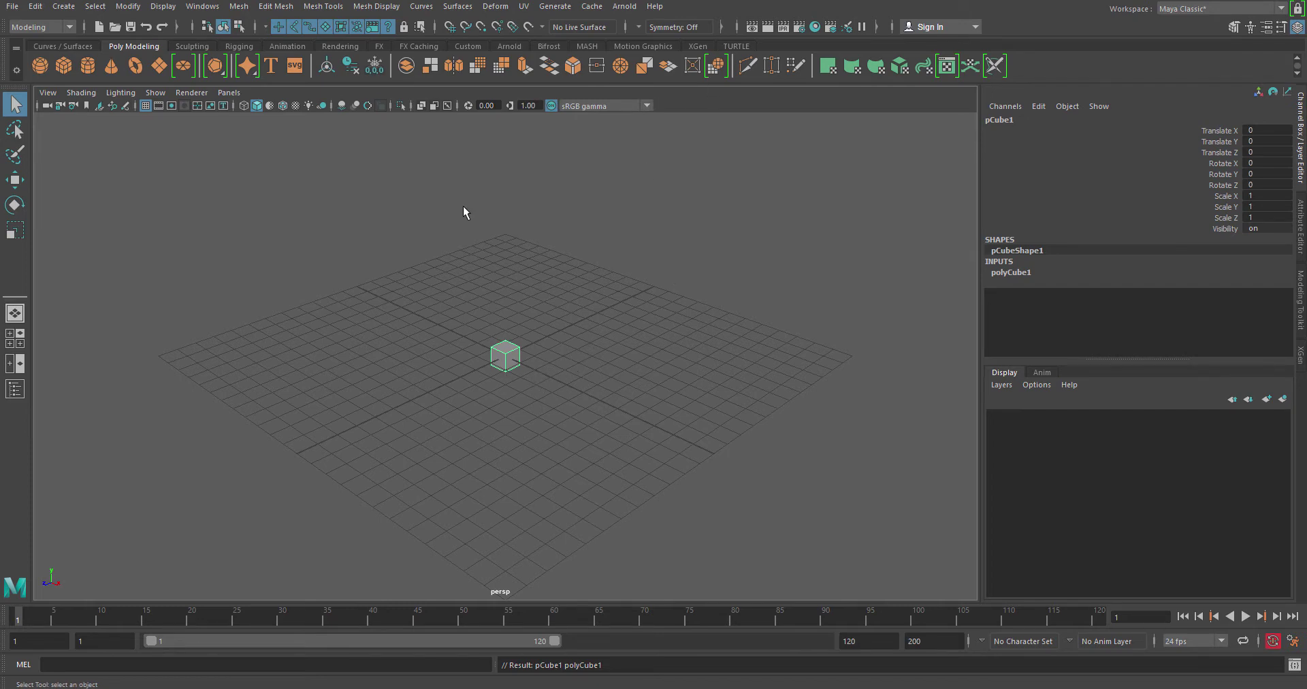
left_click(39, 27)
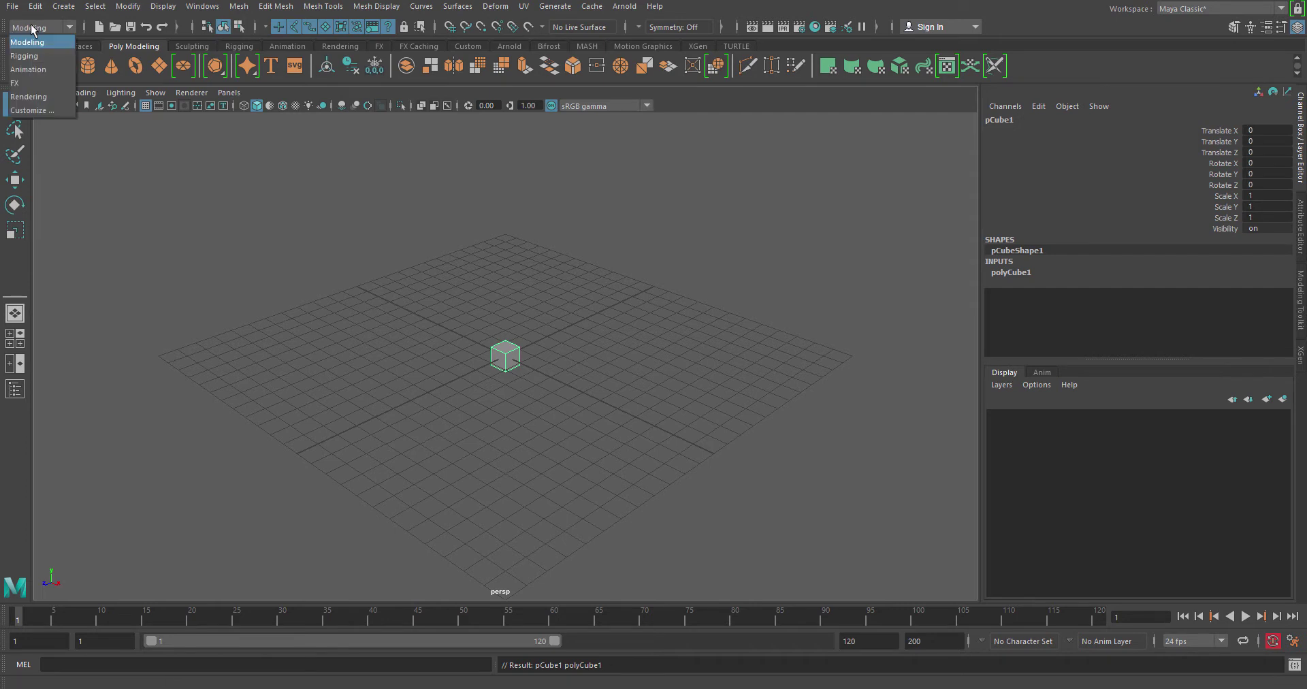
left_click(56, 57)
left_click(423, 6)
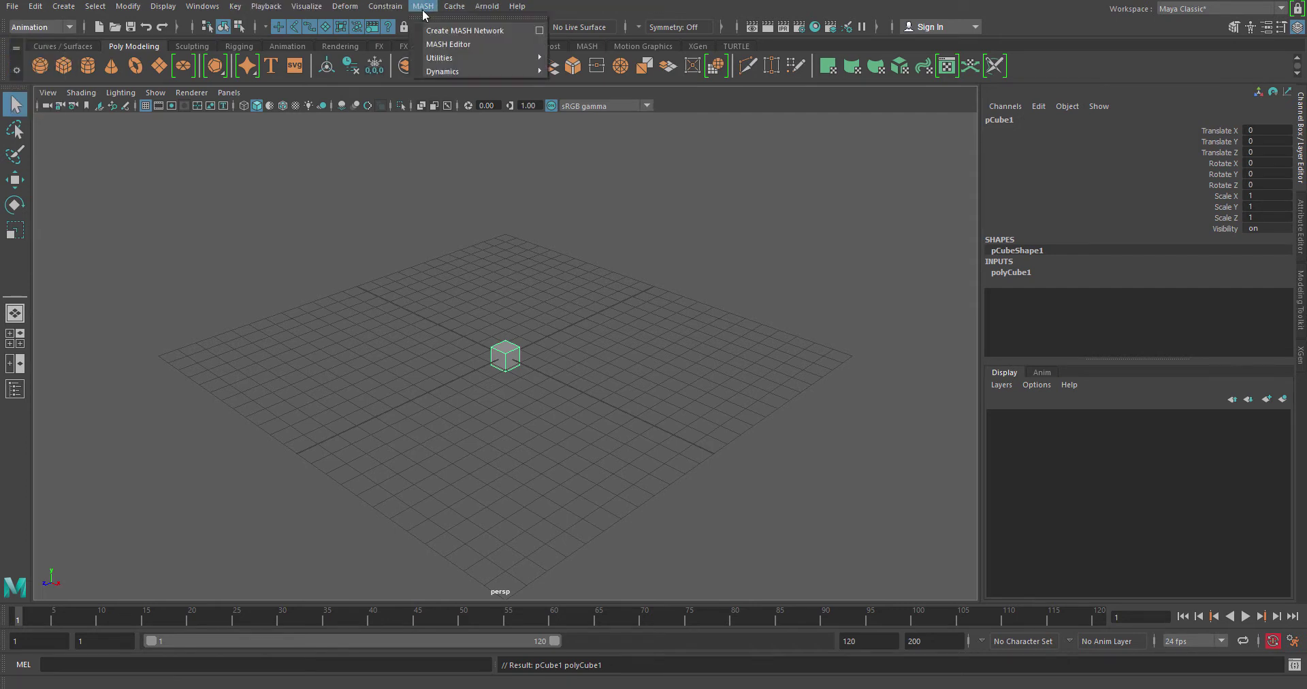
left_click(449, 38)
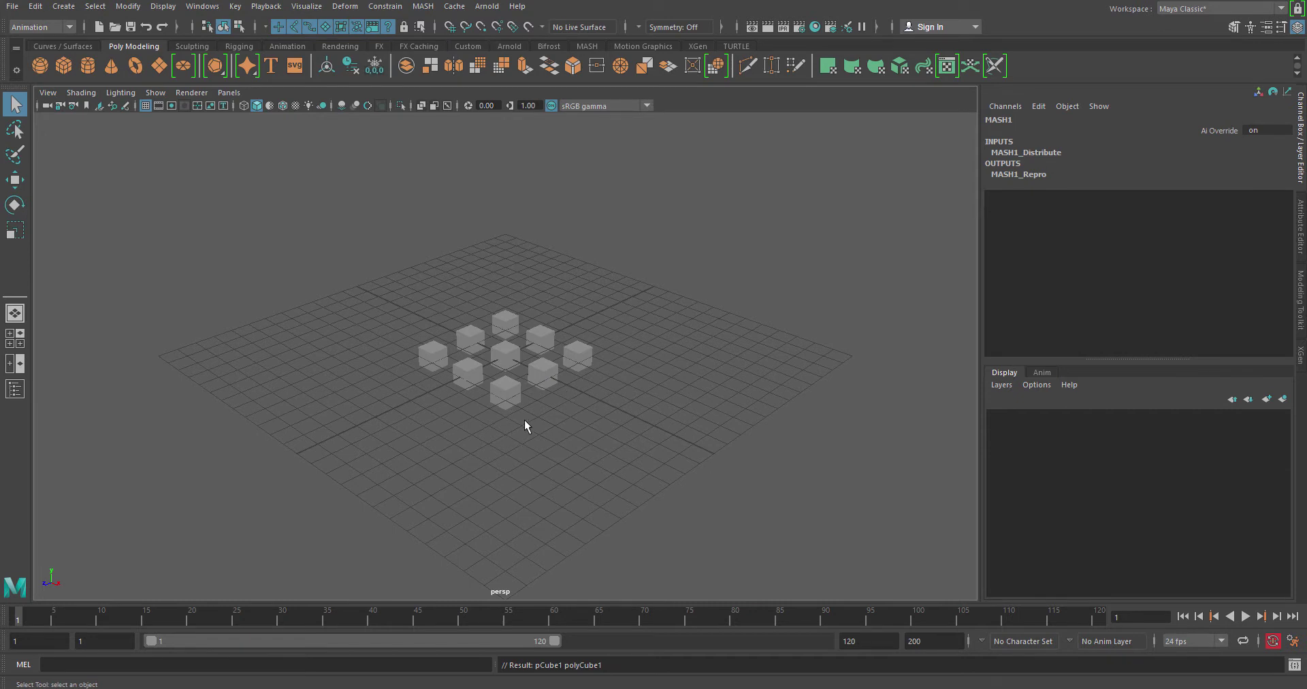
key("ctrl+z")
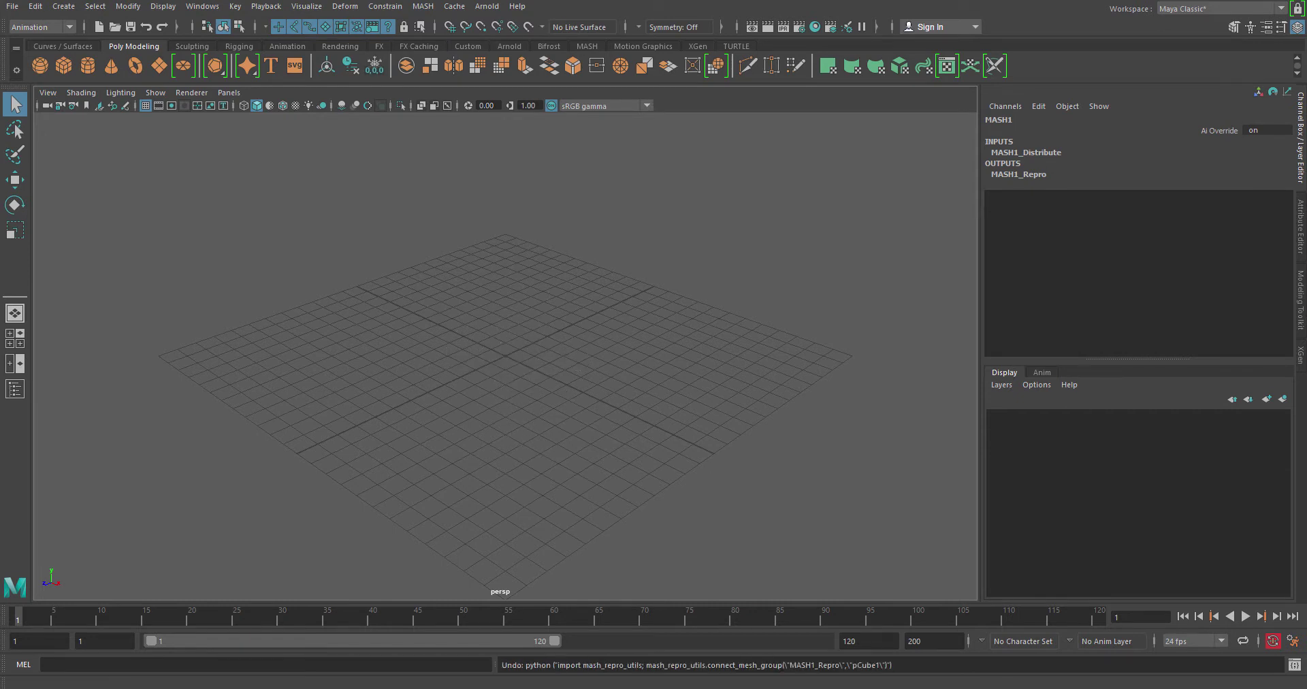
left_click(429, 10)
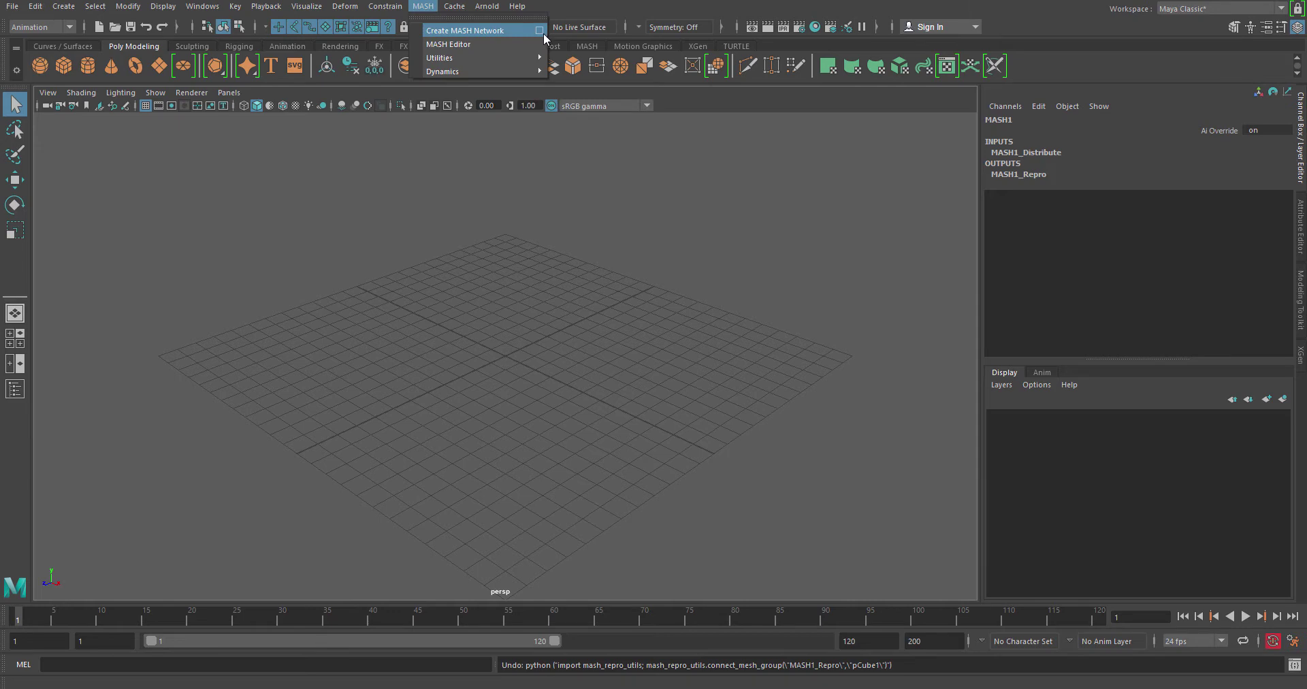
left_click(132, 202)
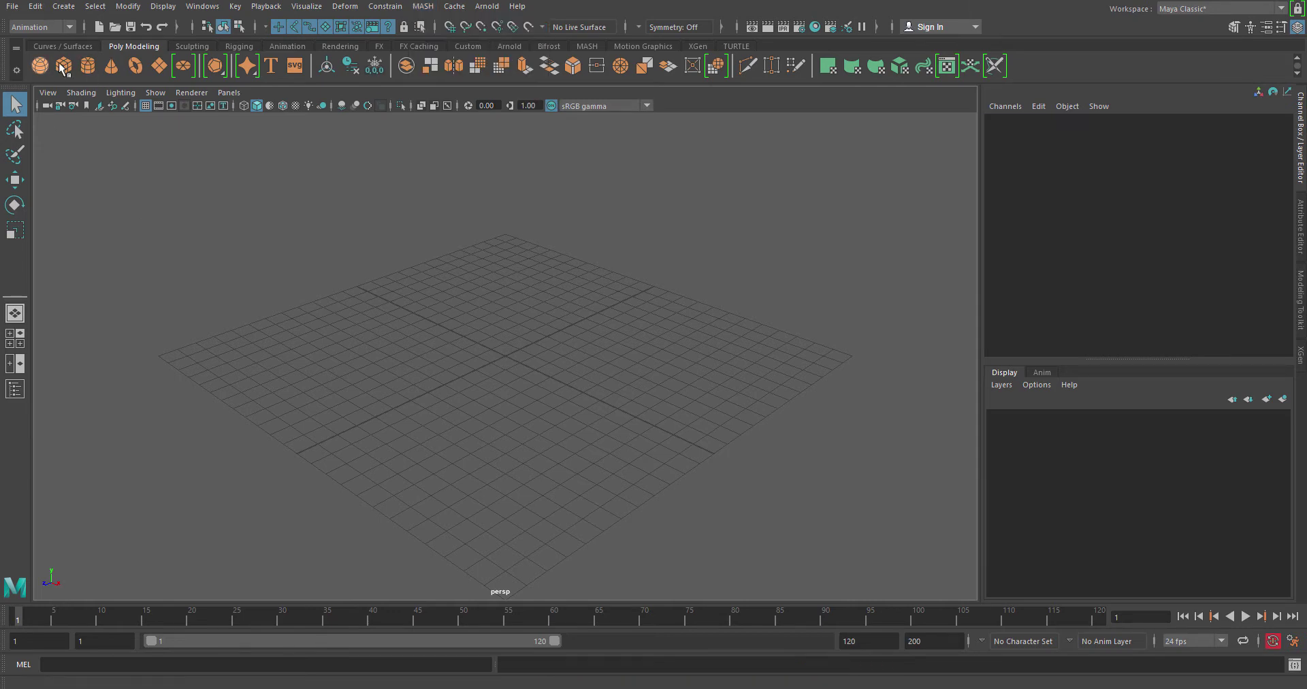
Create a new polygon cube and build a MASH network from it with the options reset and the grid distribution type
left_click(65, 66)
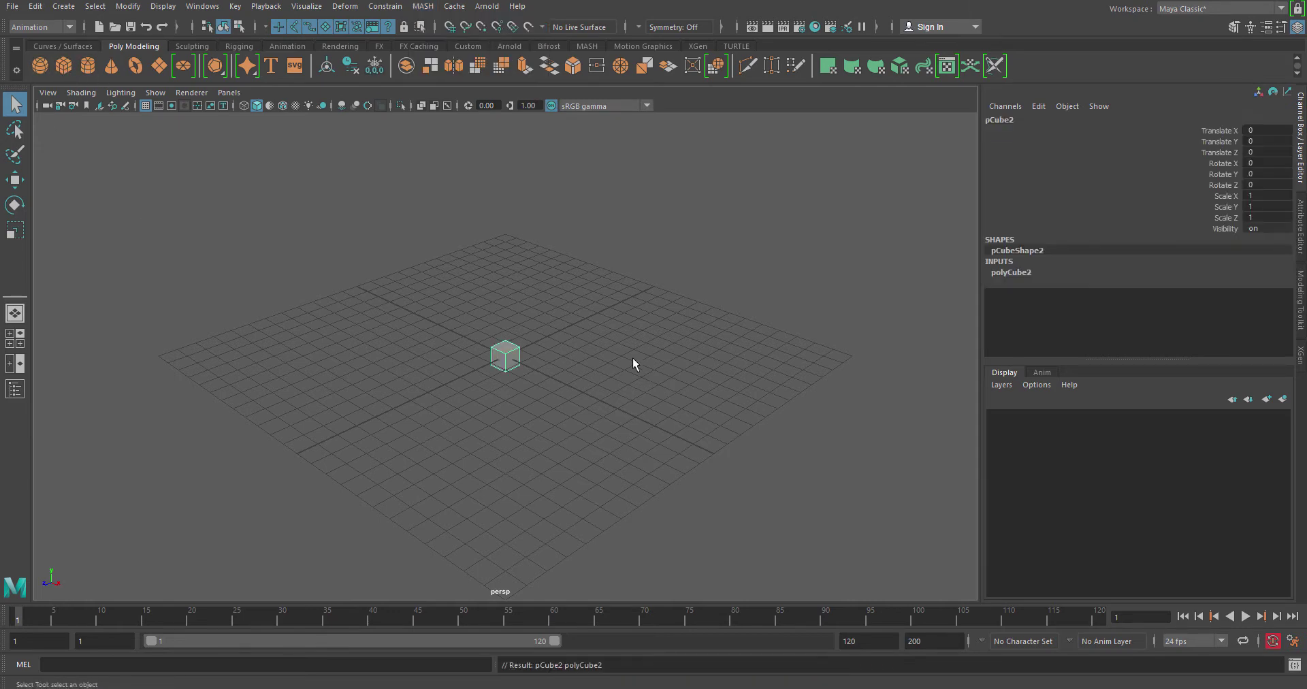
left_click(422, 9)
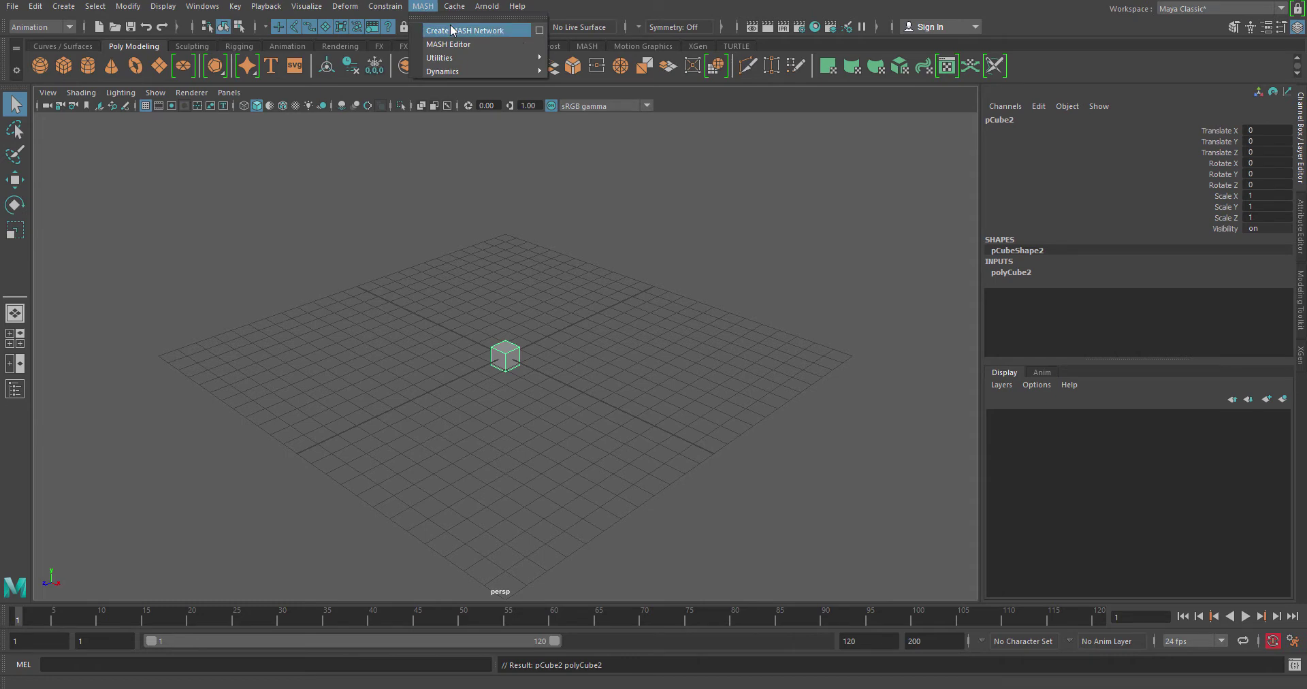
left_click(535, 31)
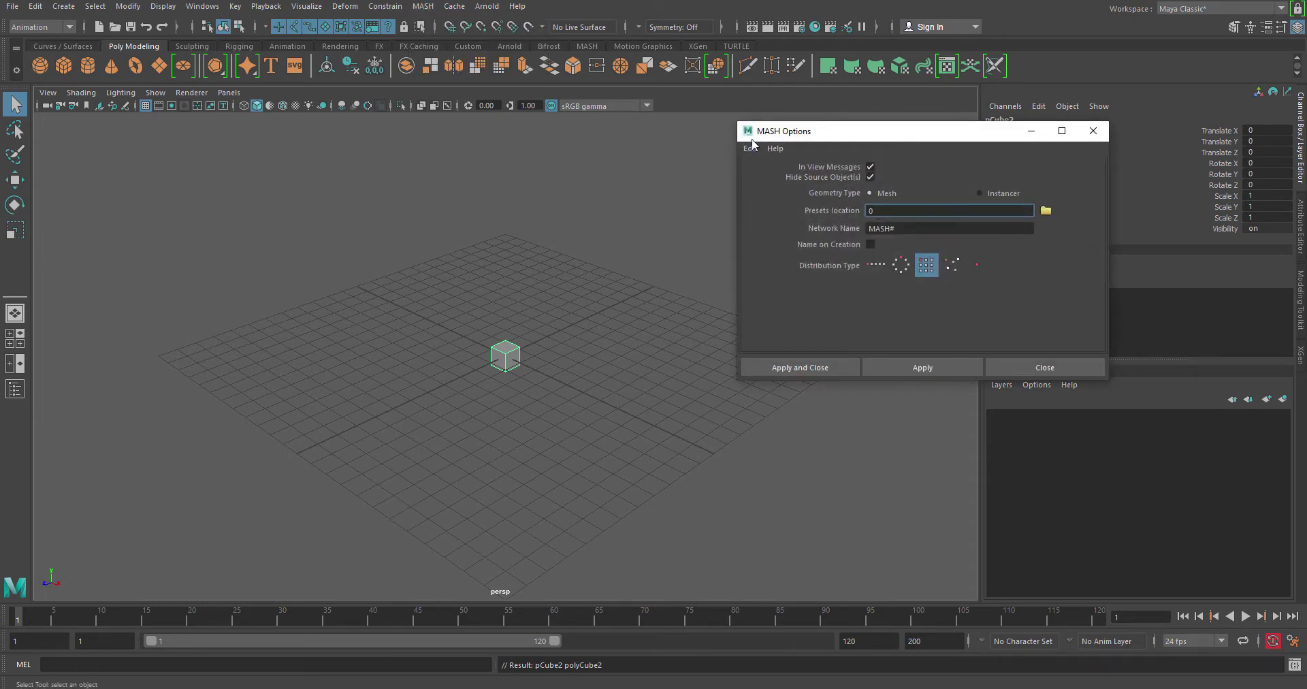
left_click(750, 148)
left_click(781, 175)
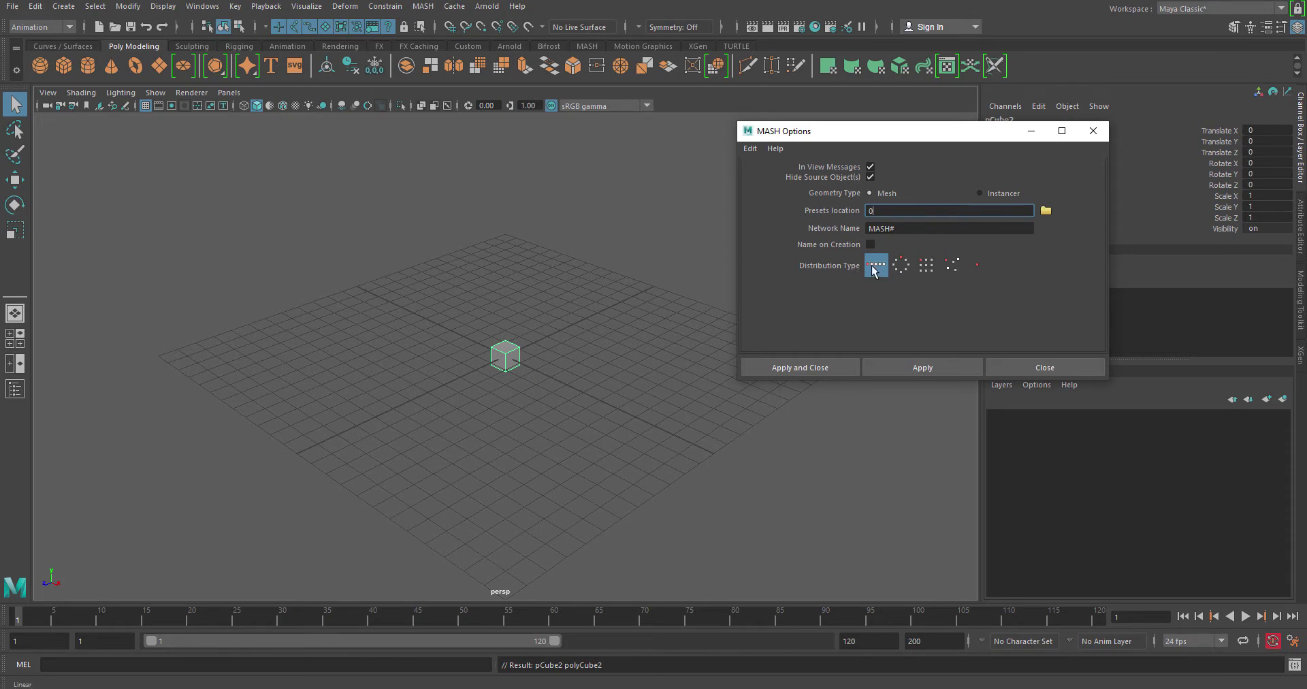
left_click(927, 267)
left_click(811, 368)
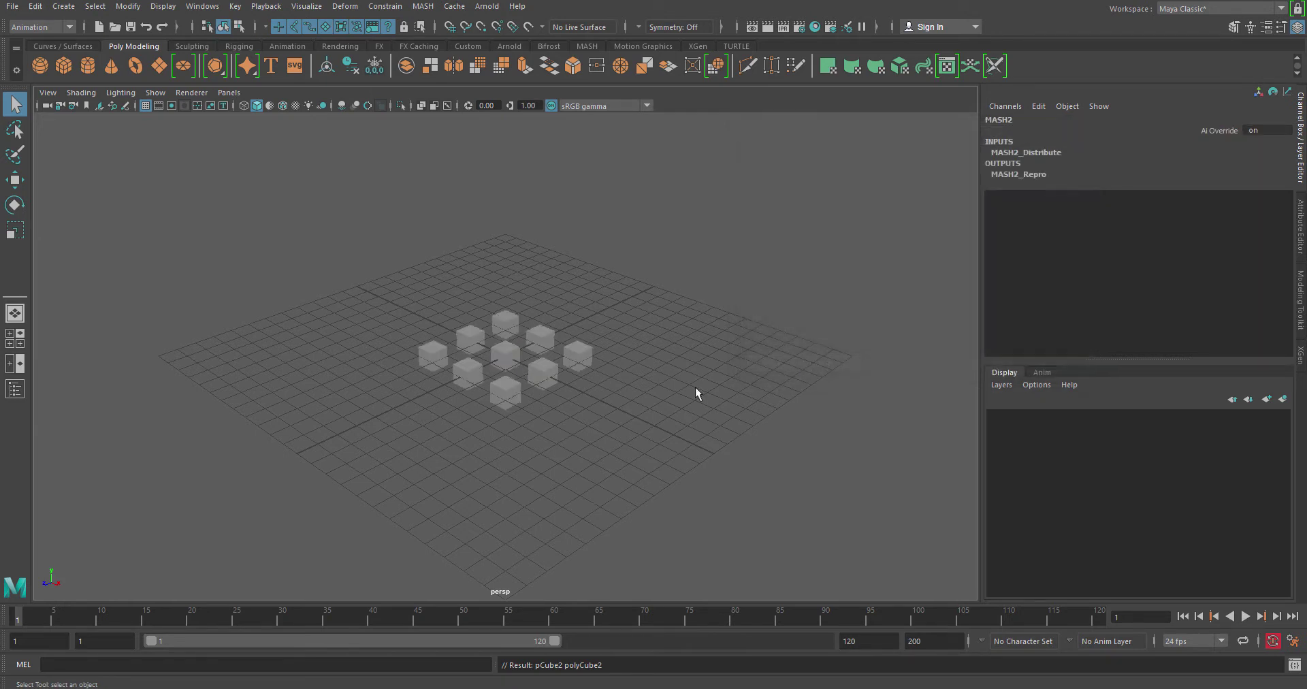
Open the Outliner and delete the leftover MASH1 network
left_click(544, 375)
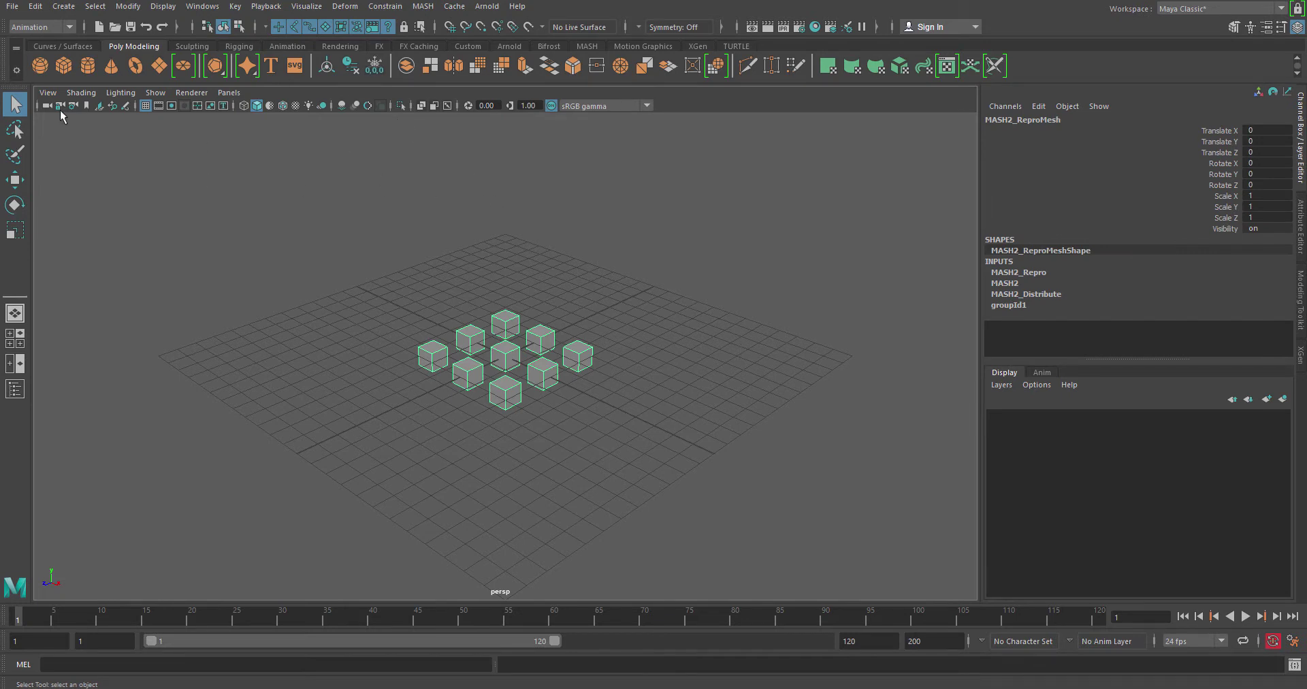
left_click(197, 6)
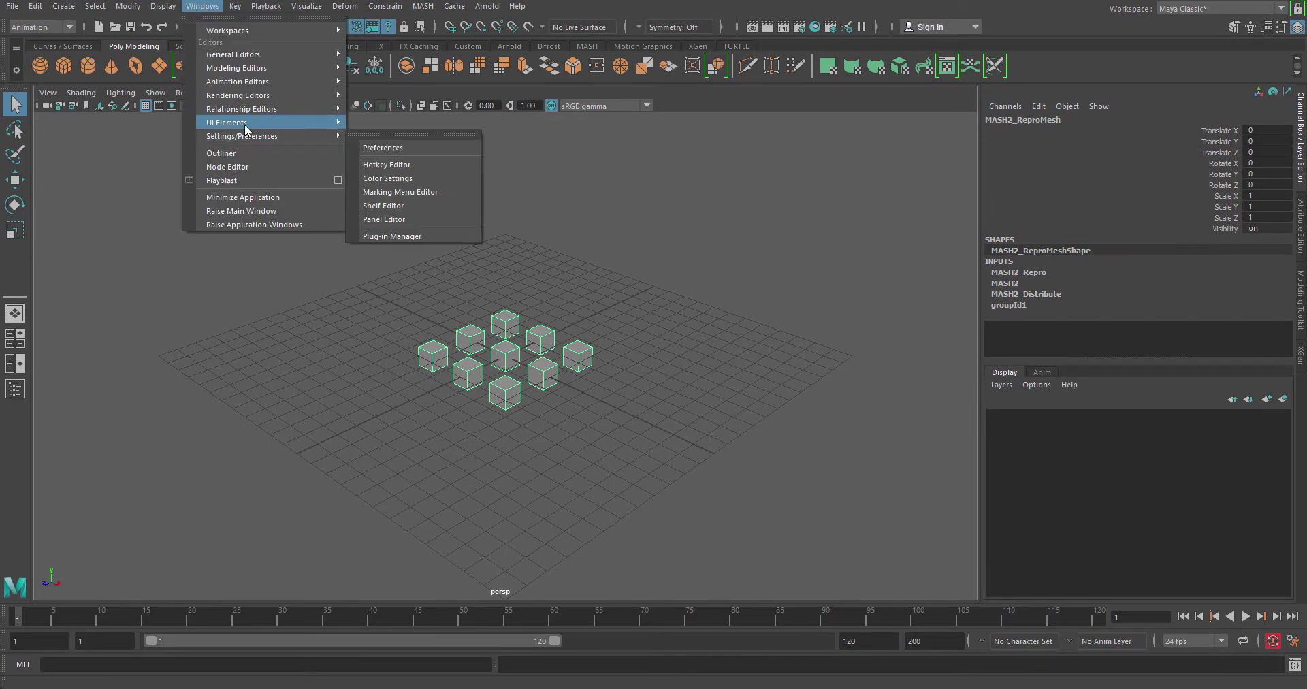
left_click(250, 153)
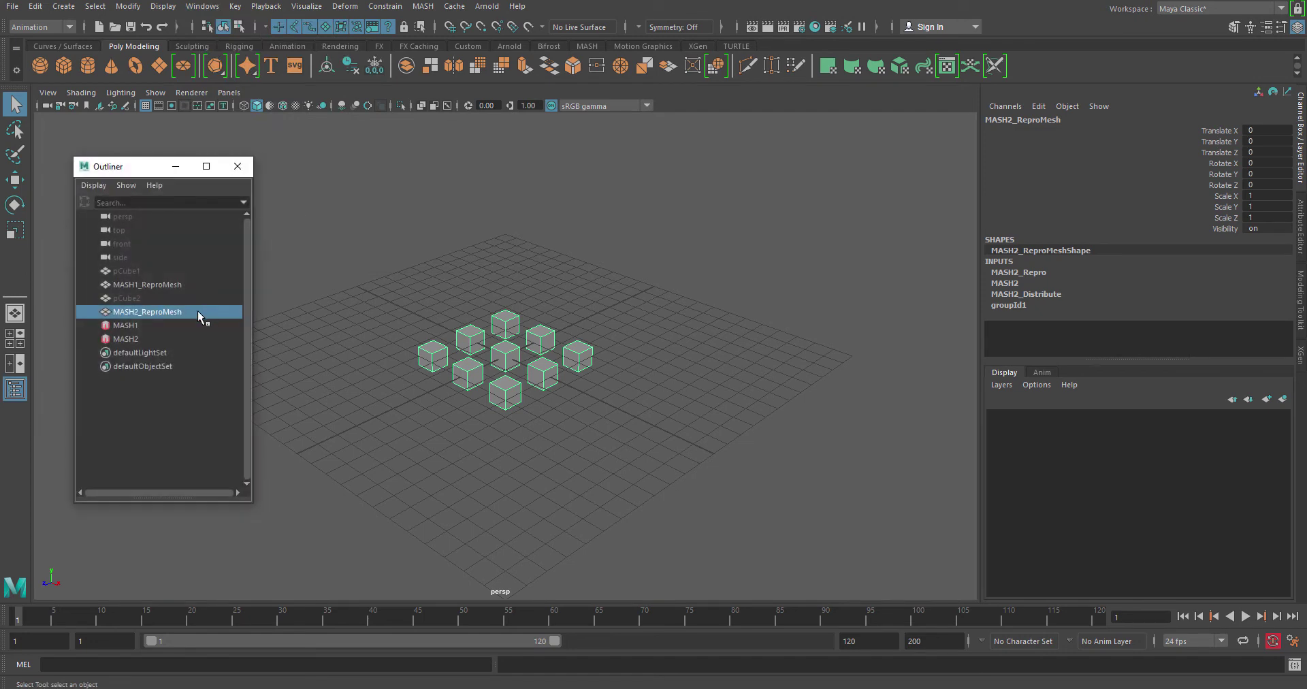
left_click(137, 338)
left_click(145, 325)
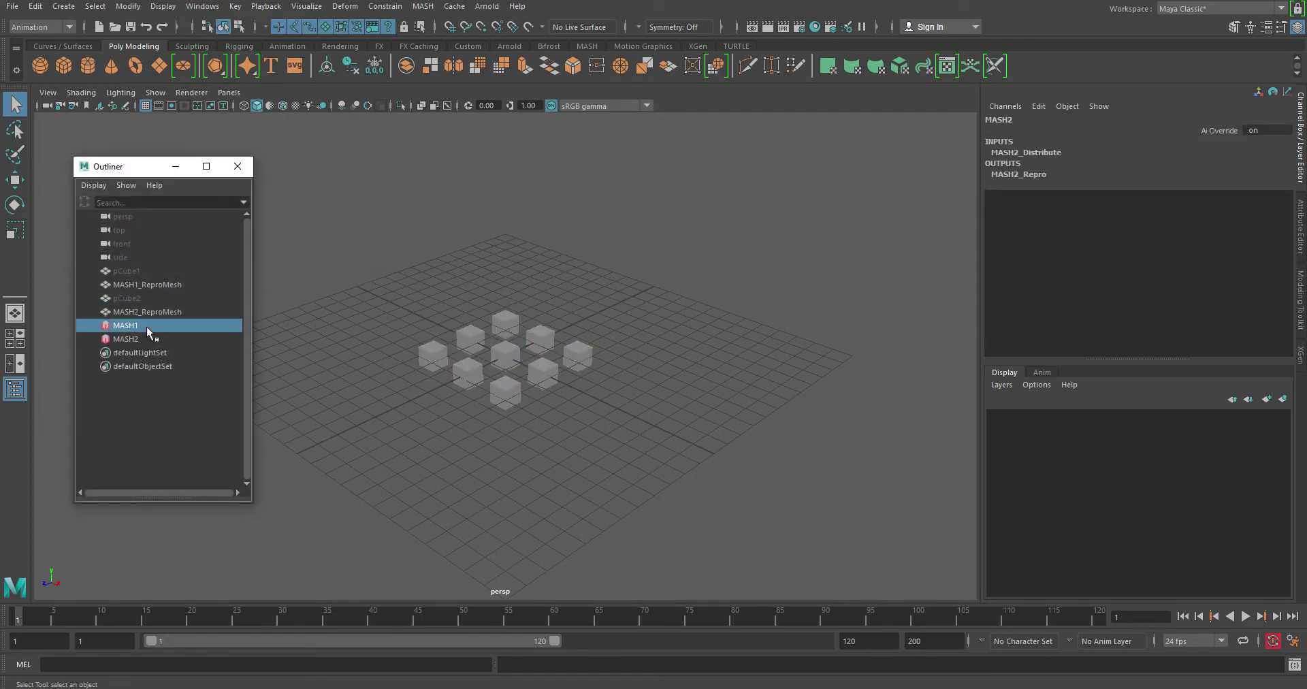
key("Delete")
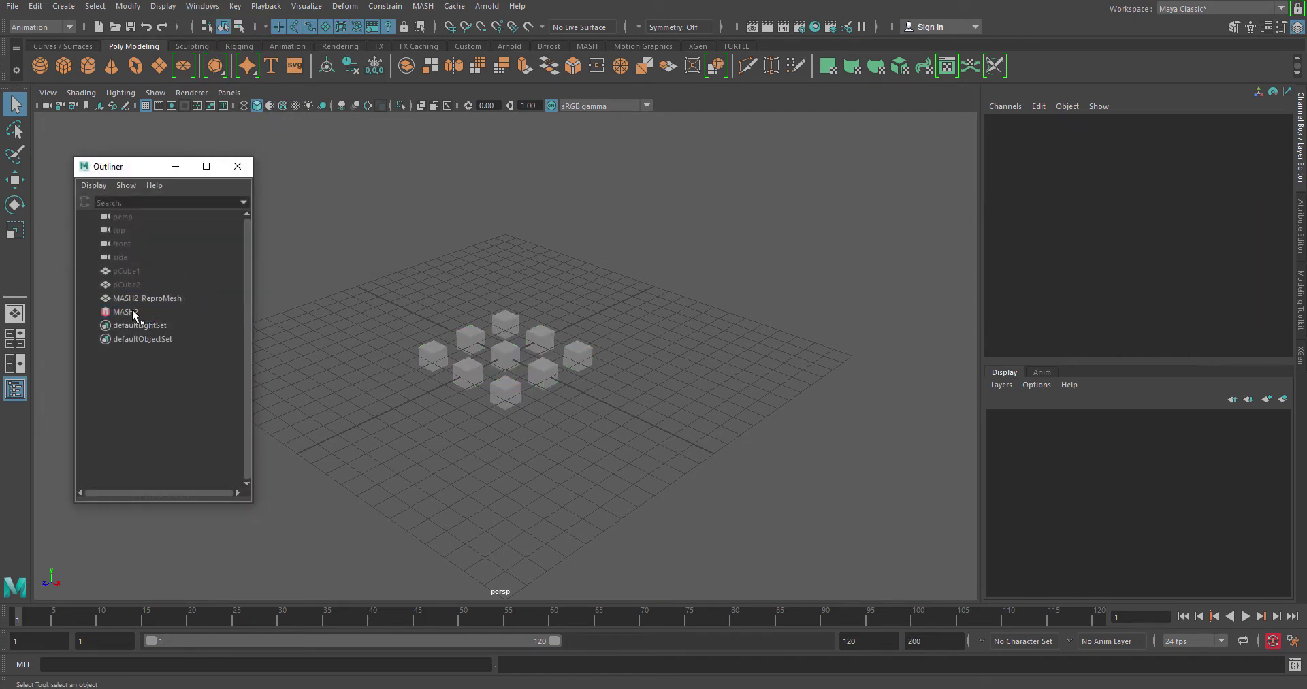
Select the MASH2 network and show the attributes of its Distribute node
left_click(134, 312)
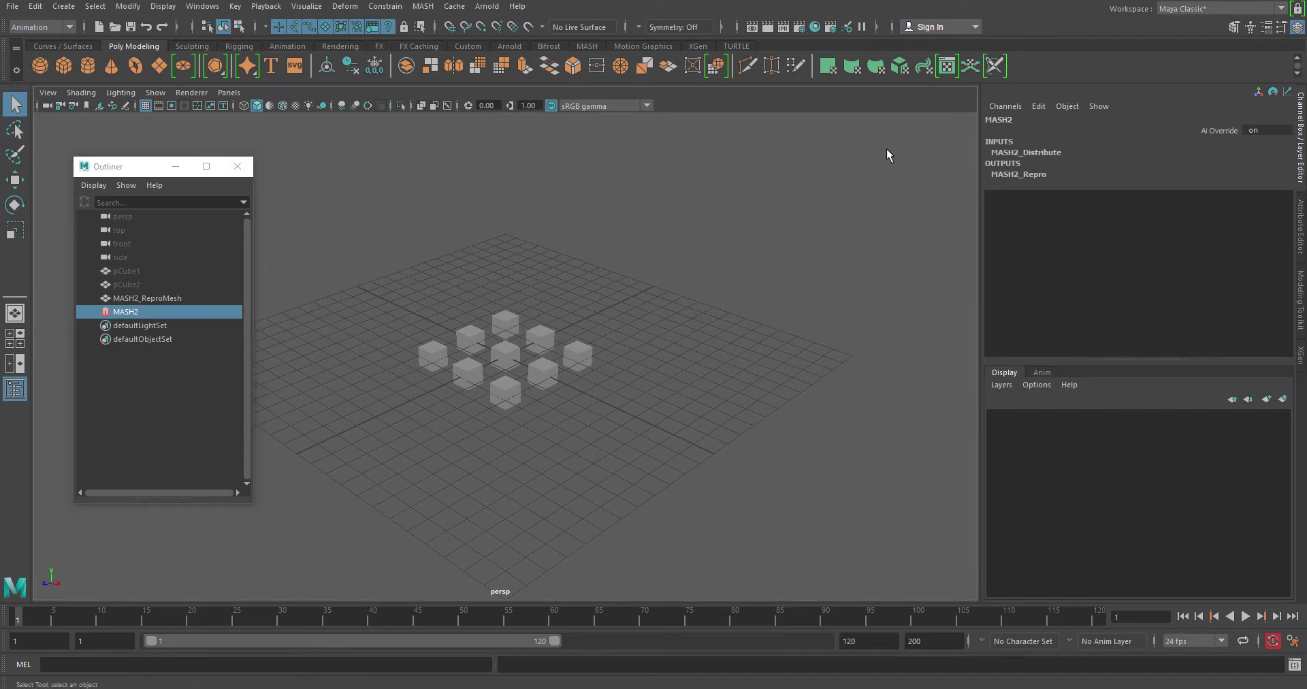
key("ctrl+a")
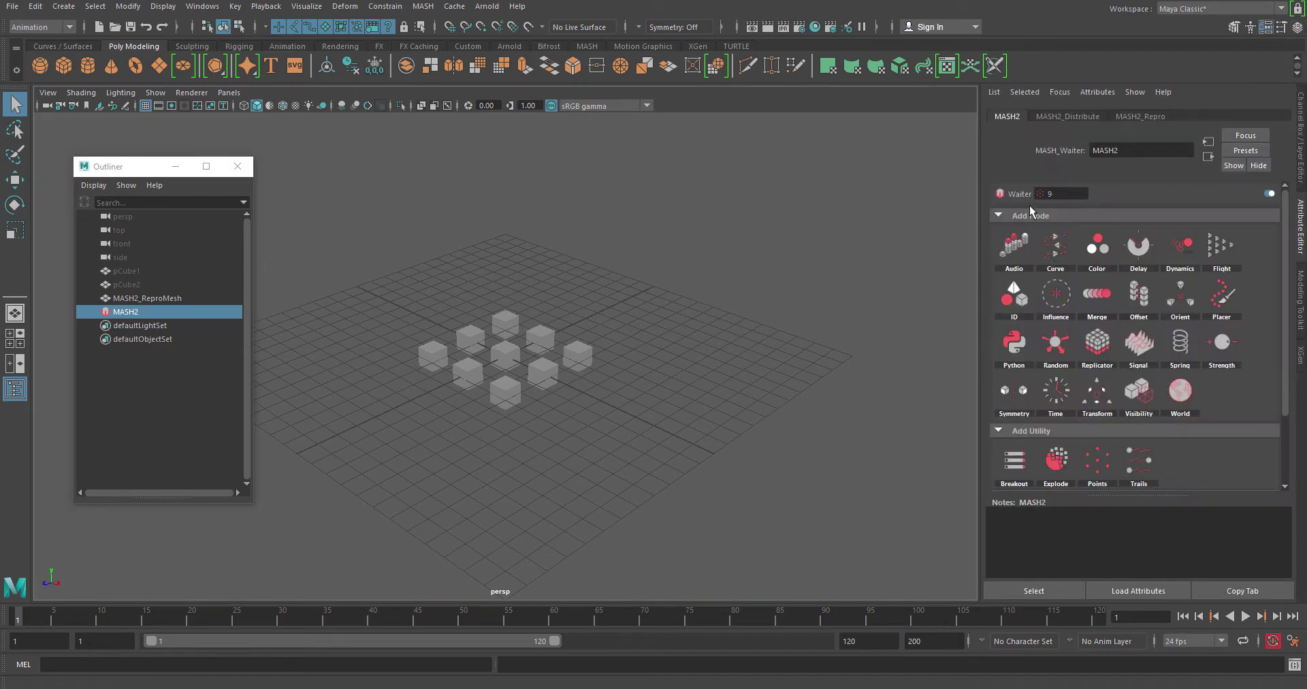
left_click(1065, 117)
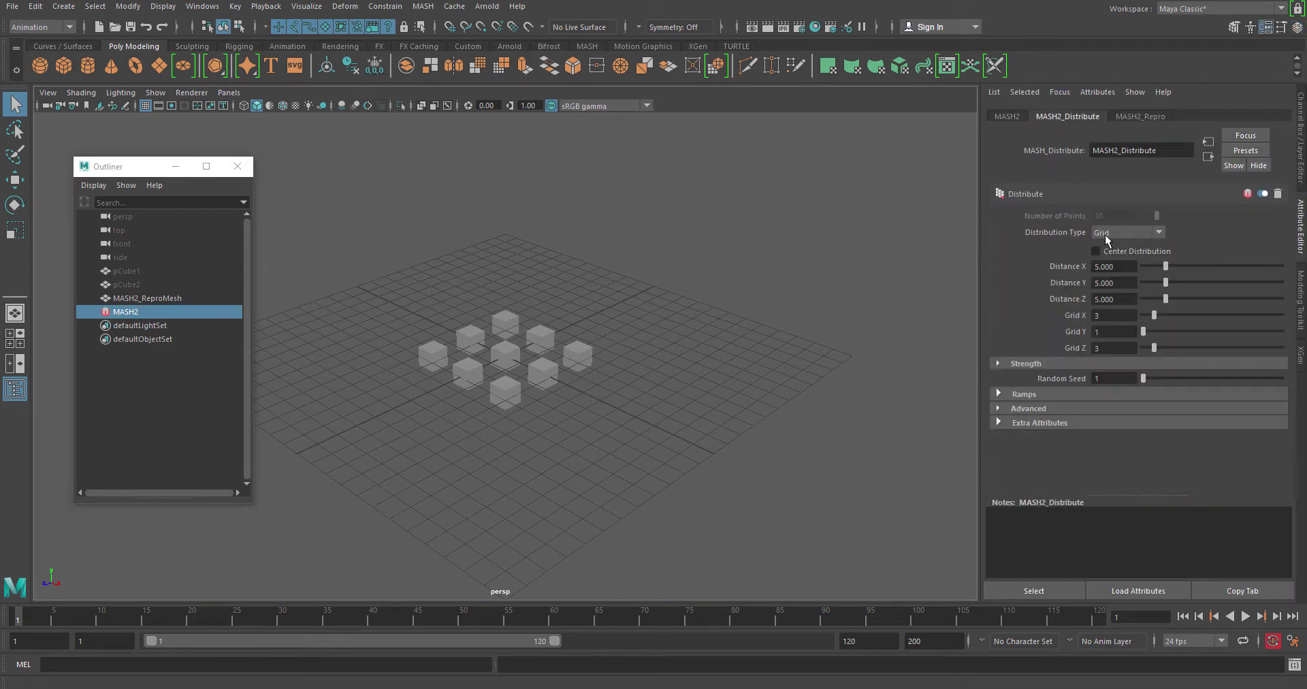
Try the Linear and Radial distribution types on the network, ending back on Grid
left_click(1135, 232)
left_click(1126, 247)
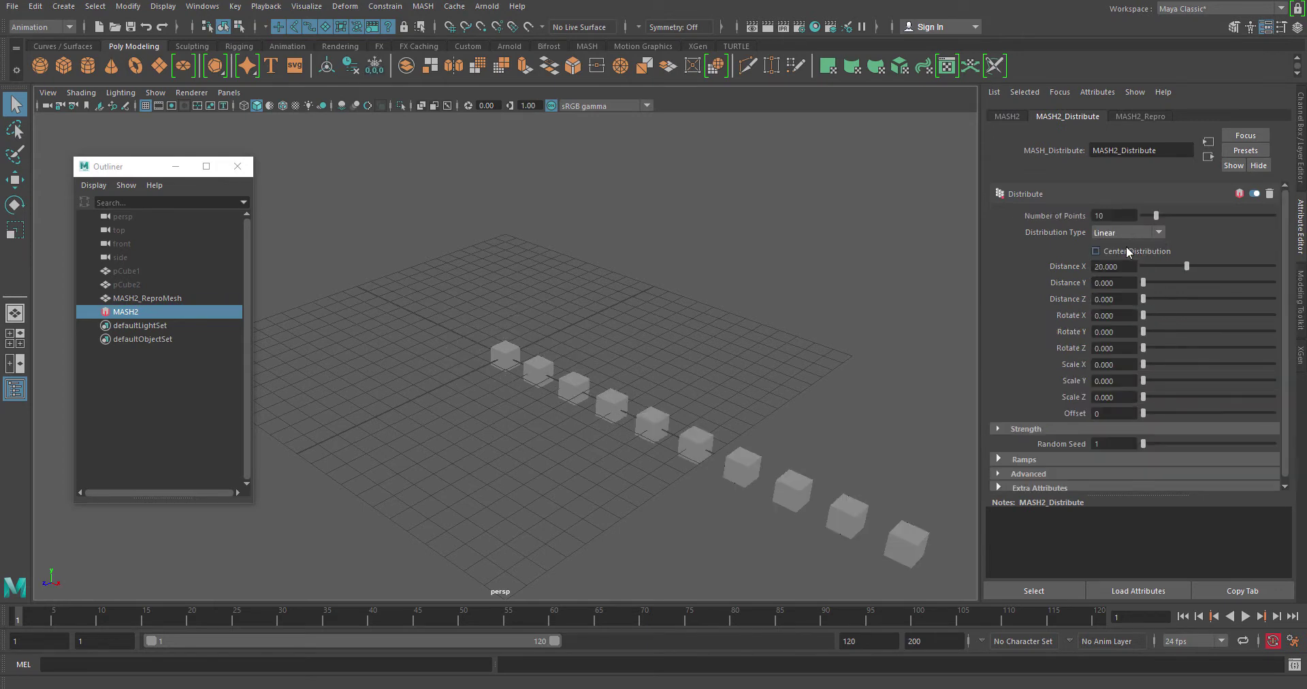
left_click(1126, 239)
left_click(1121, 259)
left_click(1123, 233)
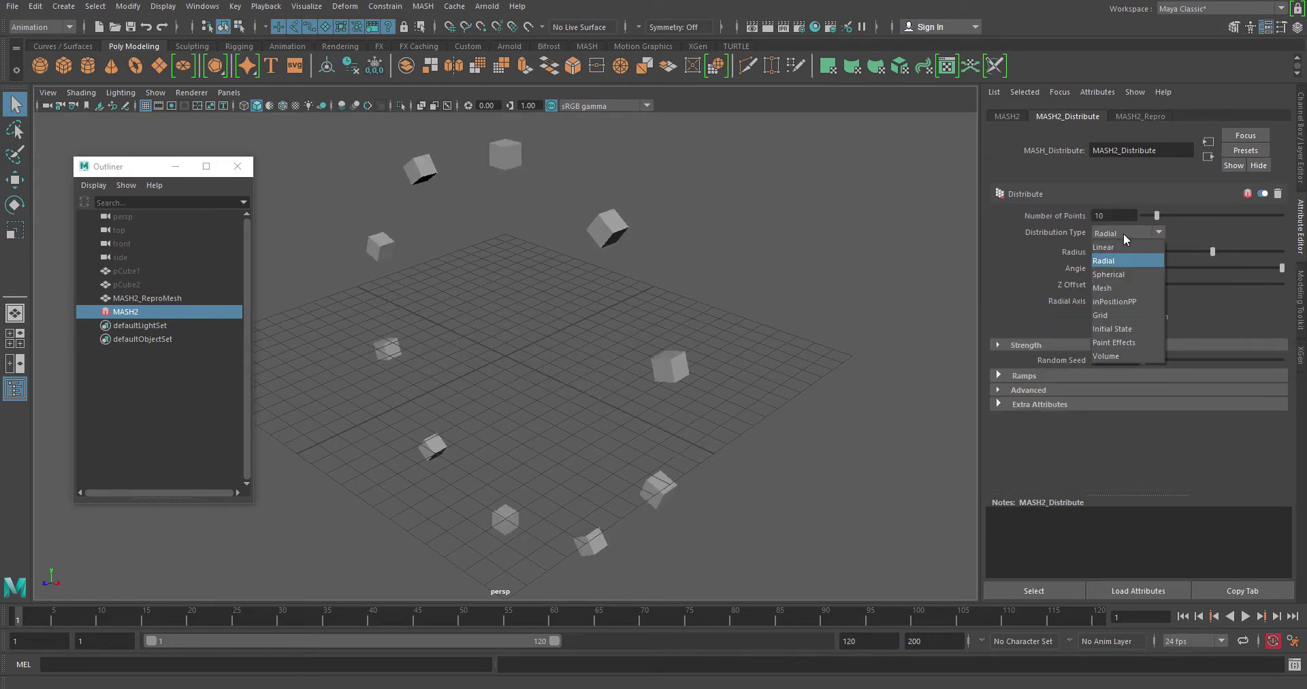
left_click(1127, 315)
Set the grid distribution's Distance X and Distance Z to 8
right_click_drag(519, 402, 633, 467, "alt")
left_click_drag(633, 467, 589, 475, "alt")
right_click_drag(589, 475, 601, 494, "alt")
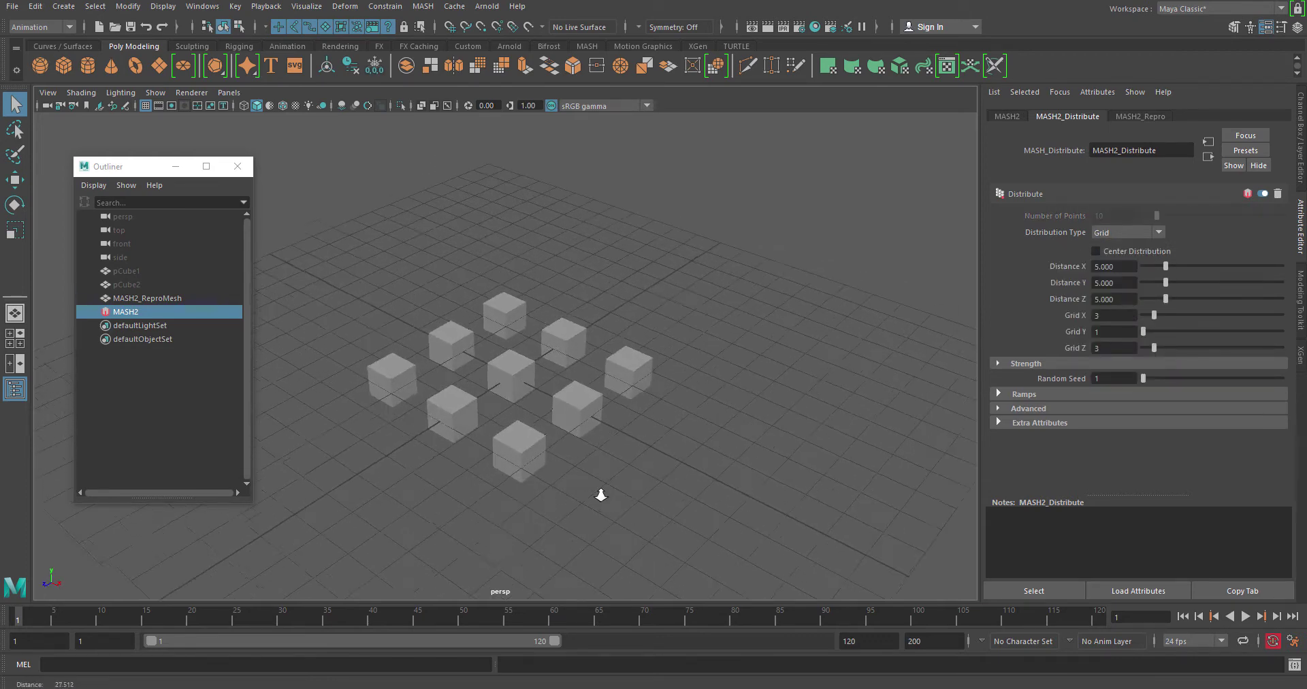
mouse_move(601, 494)
left_mouse_down("alt")
mouse_move(570, 513)
mouse_move(585, 512)
left_mouse_up("alt")
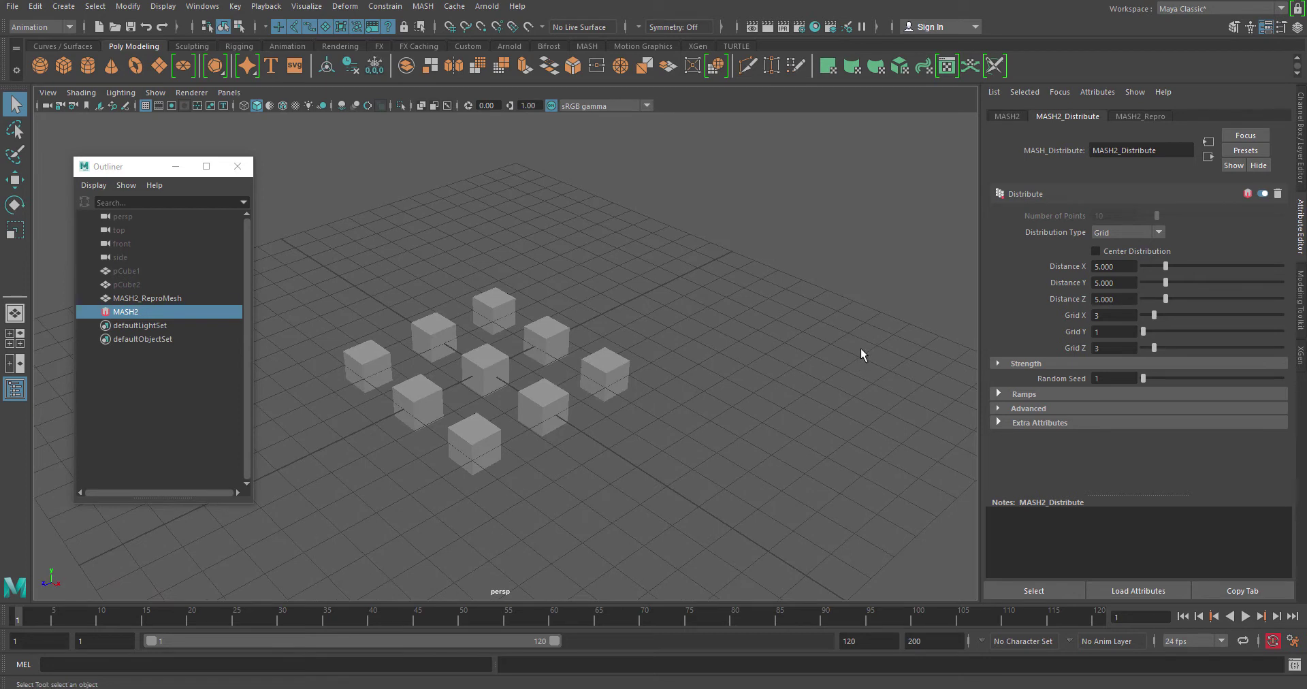
left_click(1113, 267)
type("8")
key("Tab")
key("Tab")
type("8")
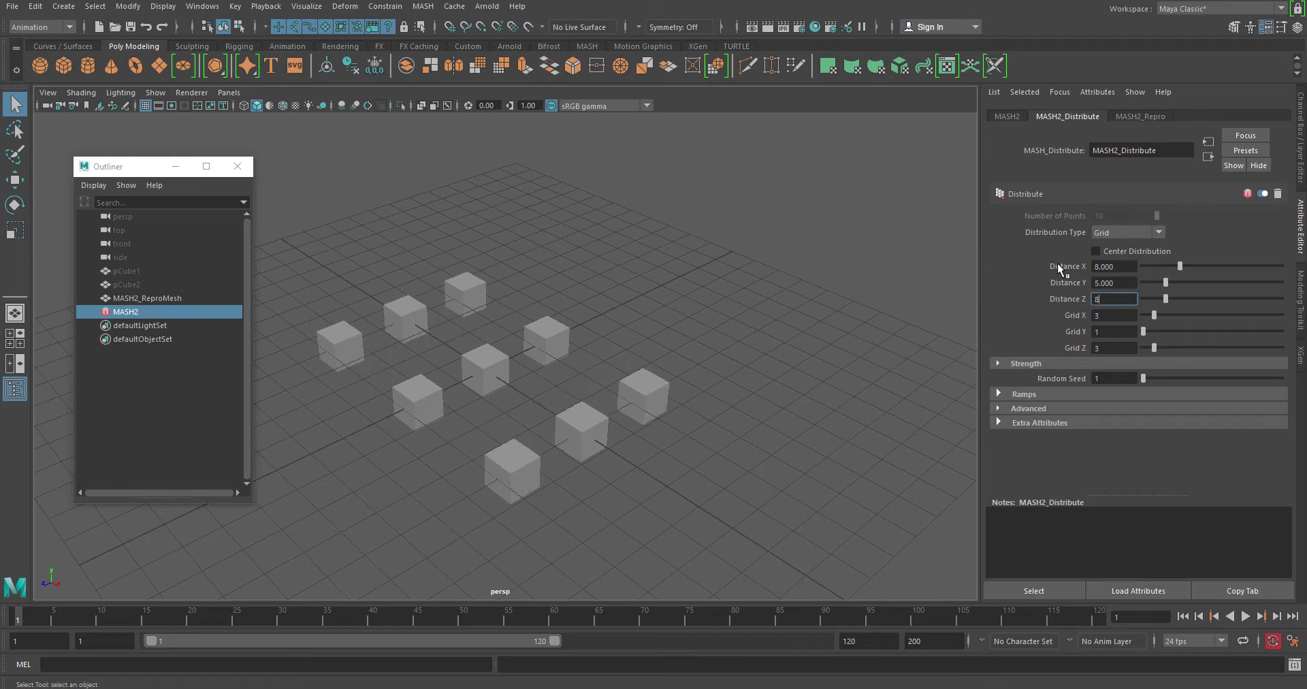
key("Return")
Set Grid X and Grid Z to 8 in the Distribute node, keeping the MASH2 network selected
key("Tab")
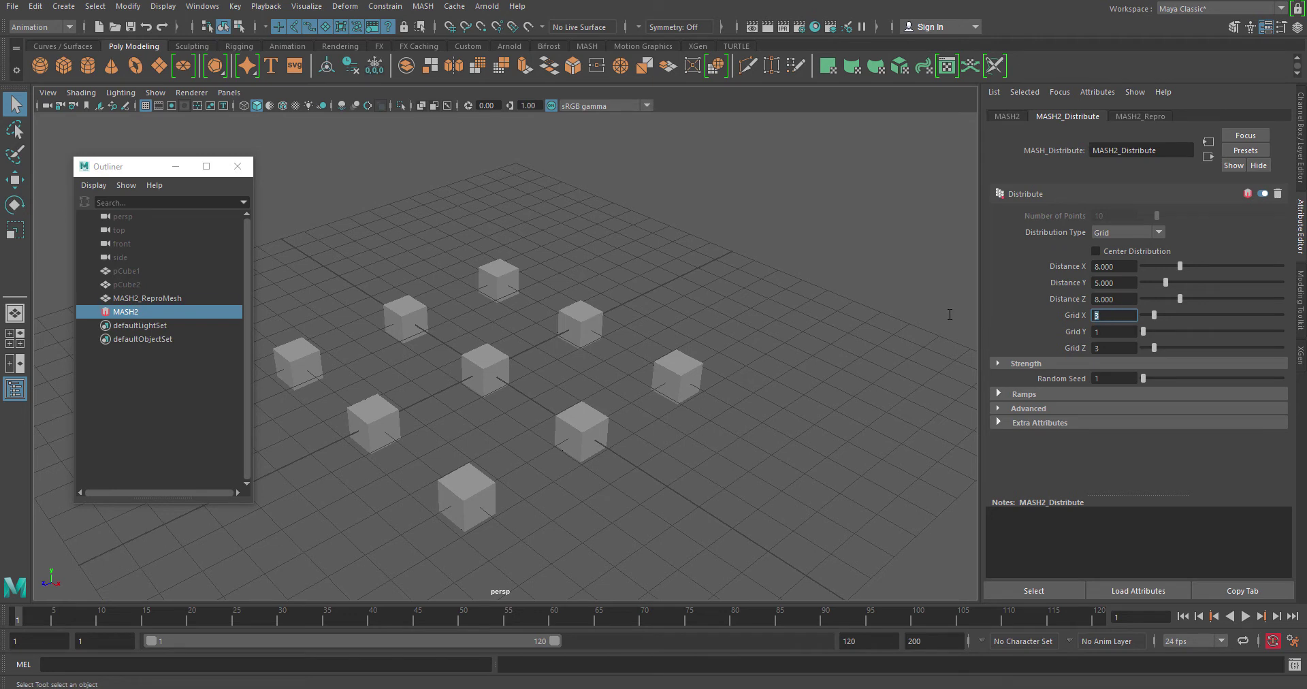
type("8")
key("Tab")
key("Tab")
type("8")
key("Return")
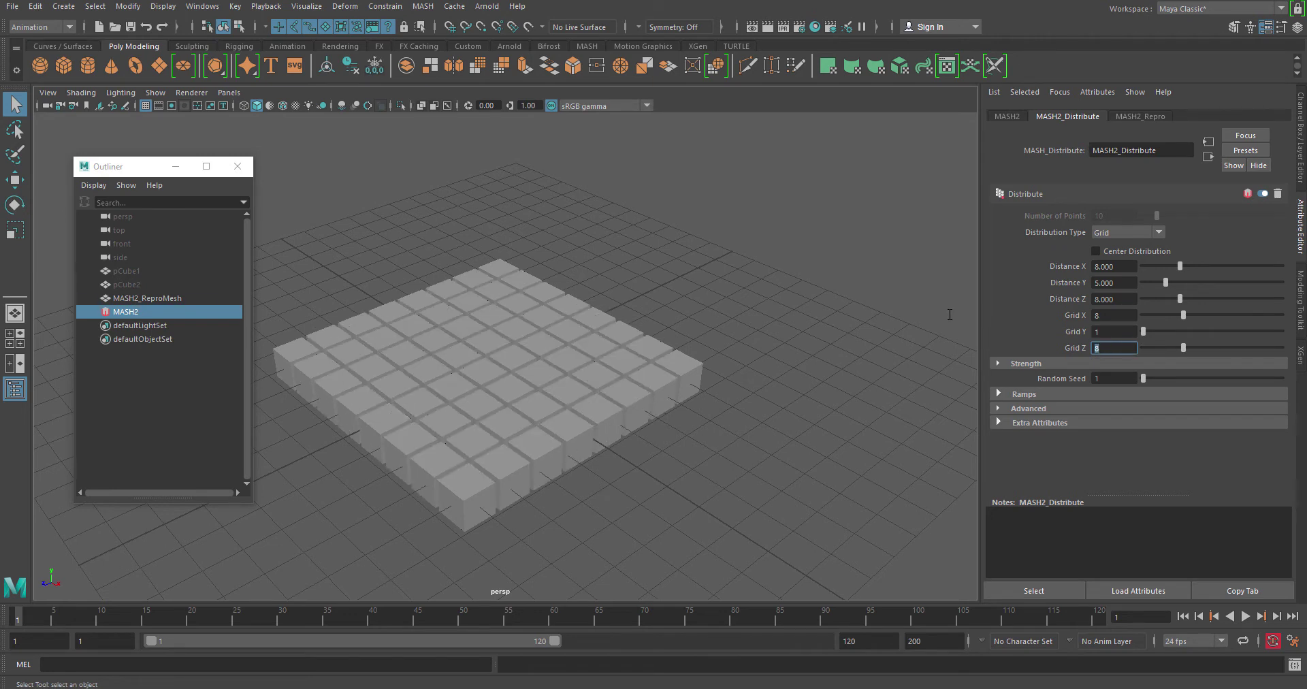
right_click_drag(782, 388, 703, 397, "alt")
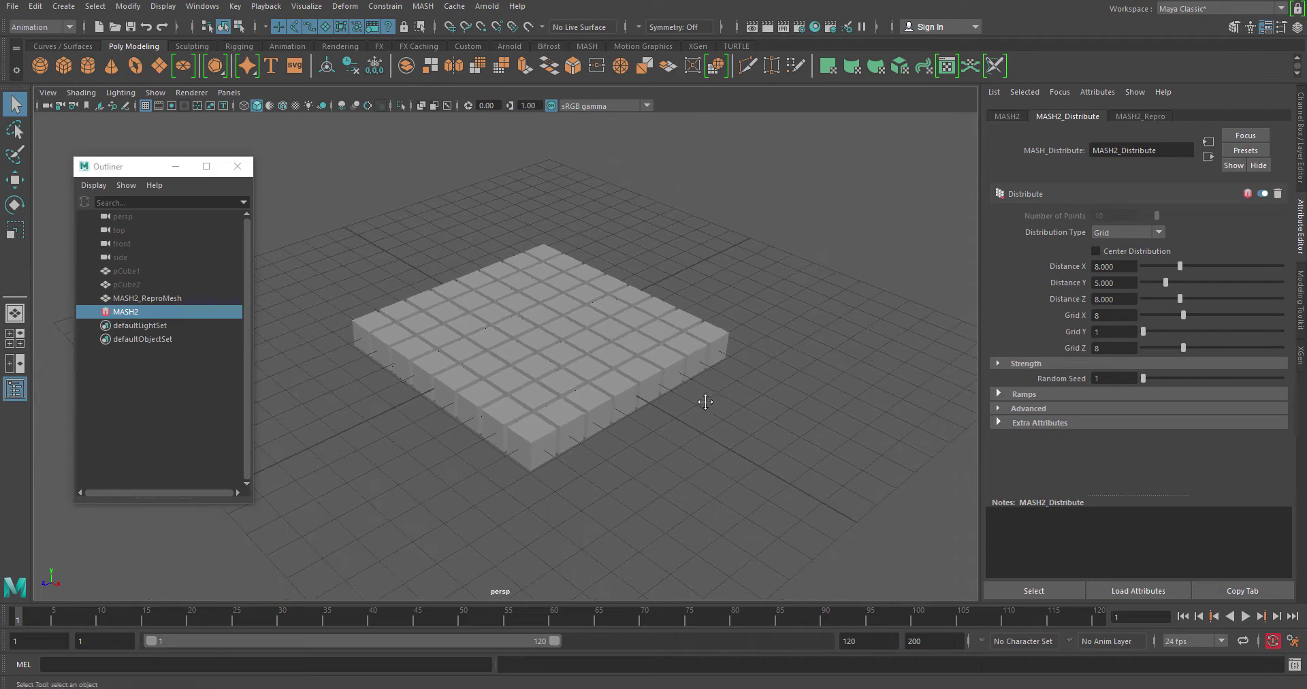
middle_click_drag(703, 397, 683, 429, "alt")
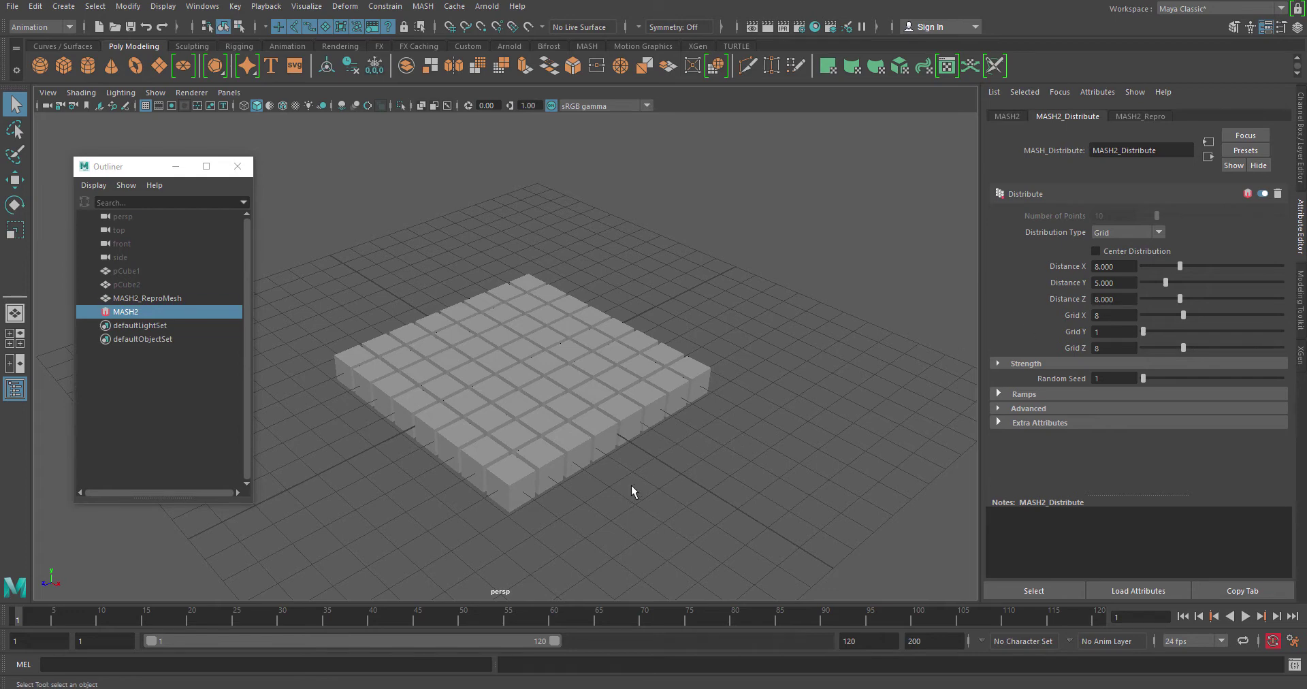
mouse_move(630, 484)
left_mouse_down("alt")
mouse_move(637, 470)
mouse_move(629, 490)
left_mouse_up("alt")
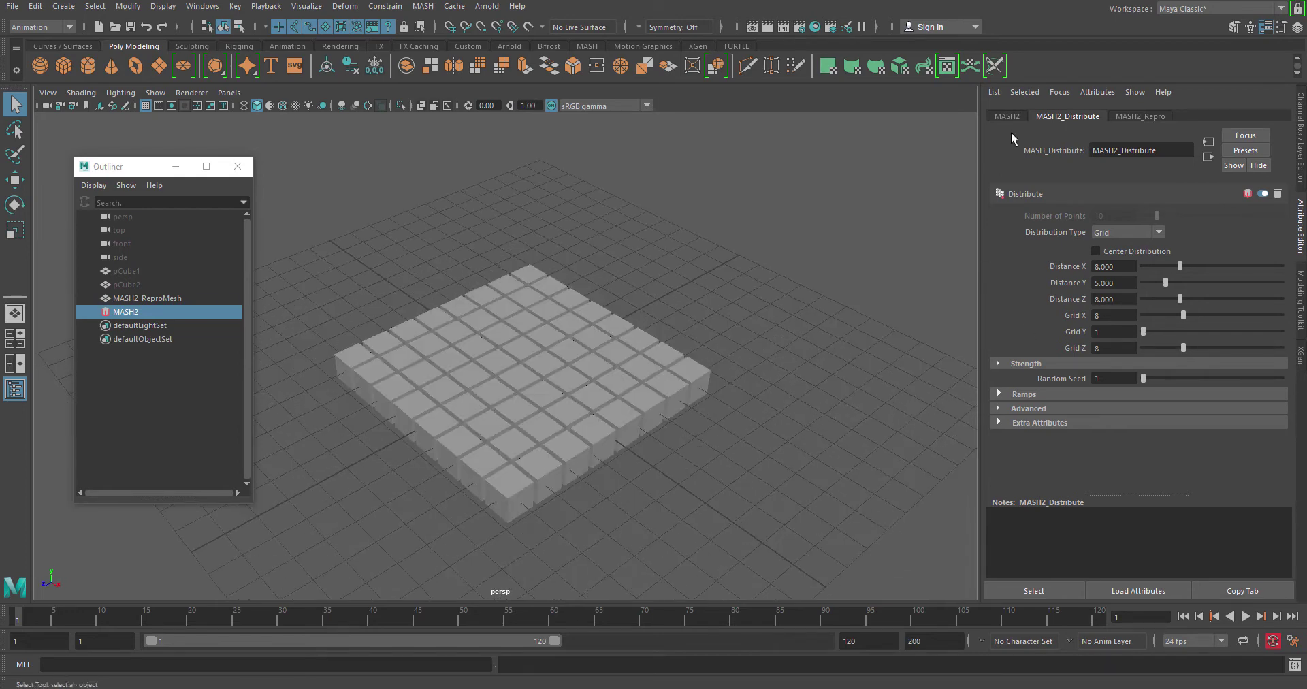
left_click(140, 313)
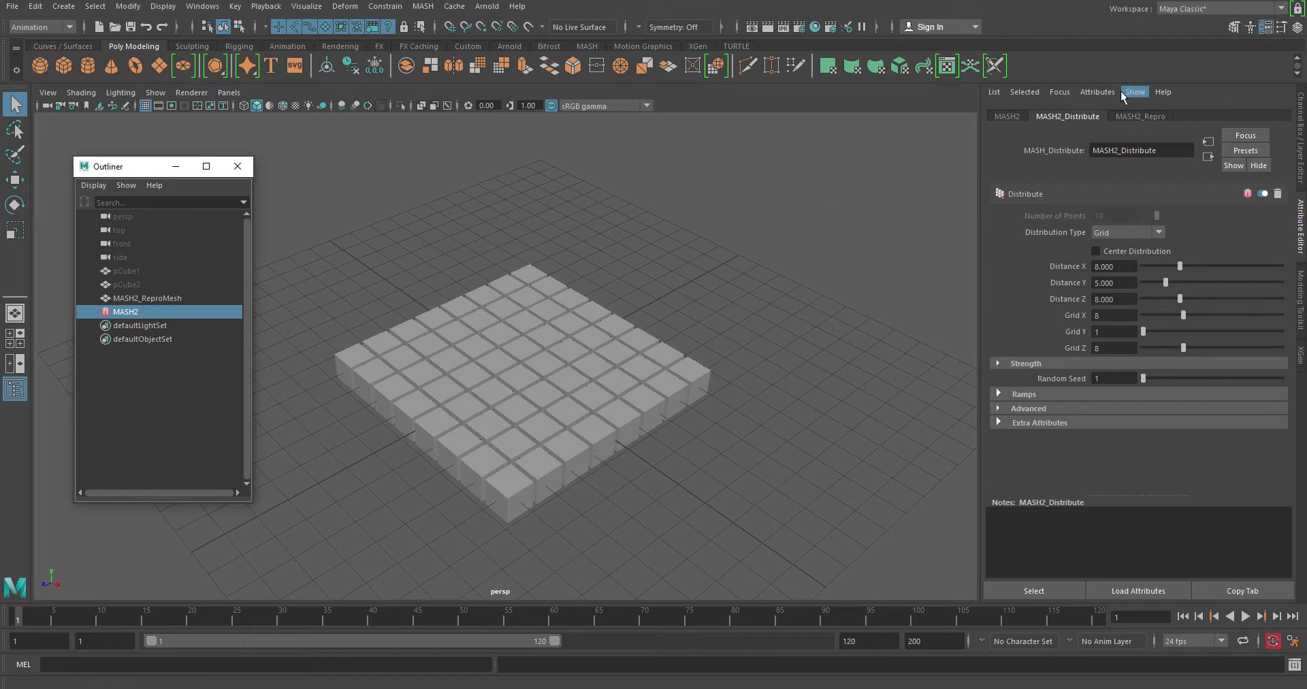
Add an Audio node to the MASH2 network using bensound-energy.wav, and preview the cube animation
left_click(1006, 117)
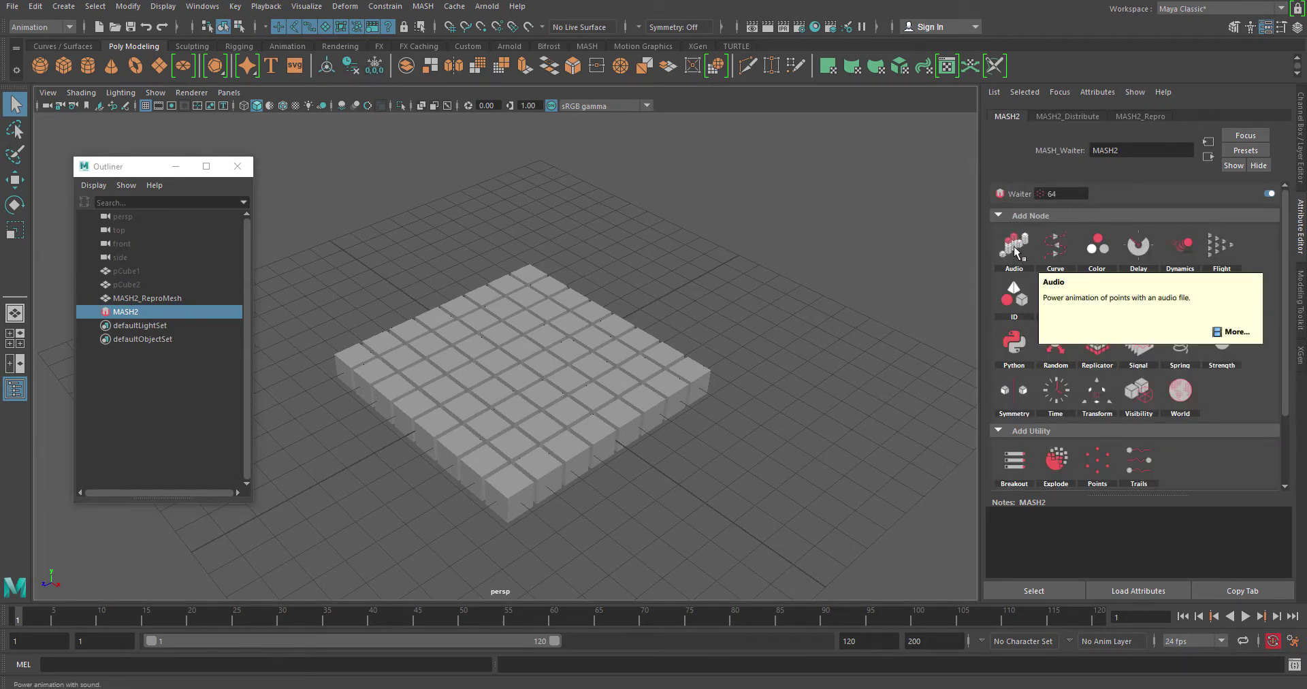
right_click(1025, 249)
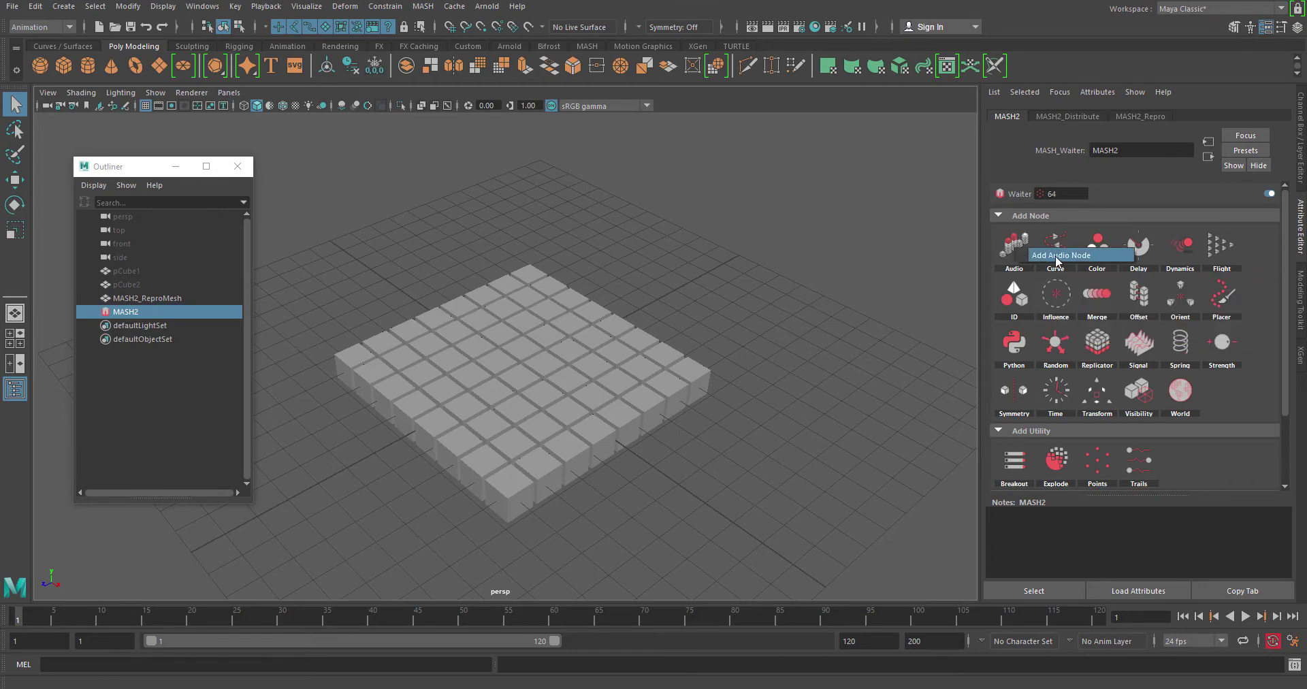
left_click(1056, 256)
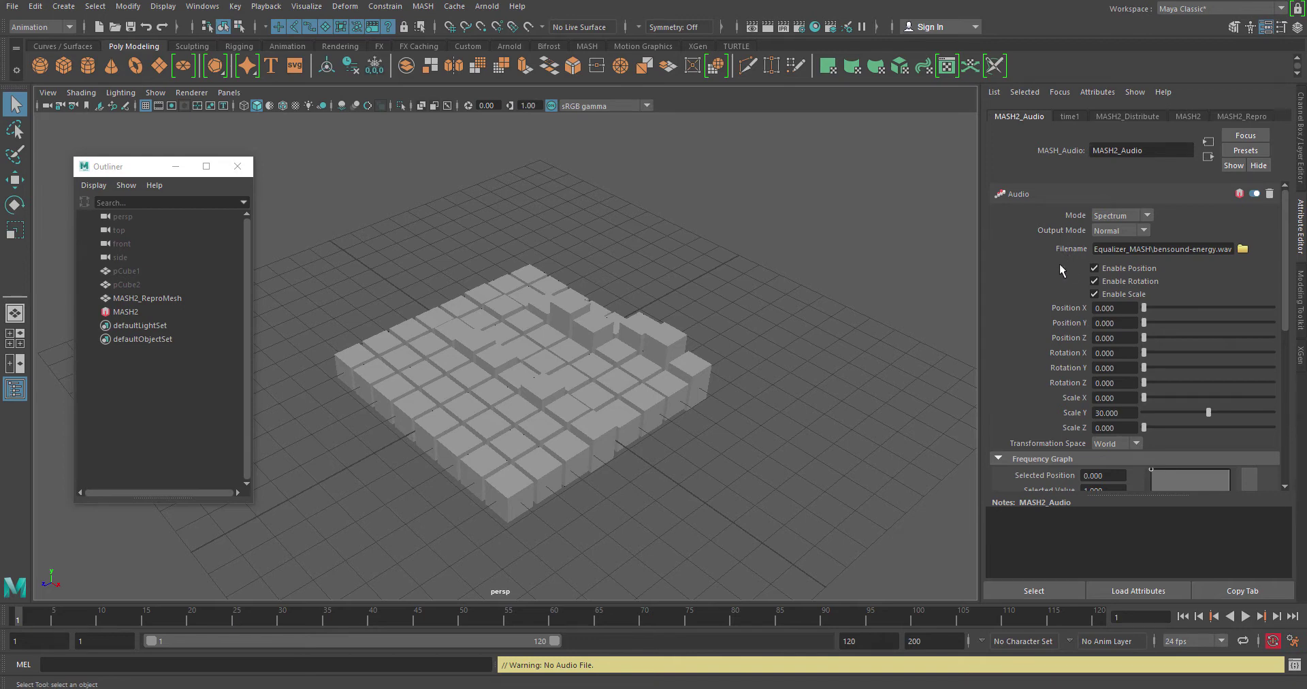
left_click(1245, 616)
key("Escape")
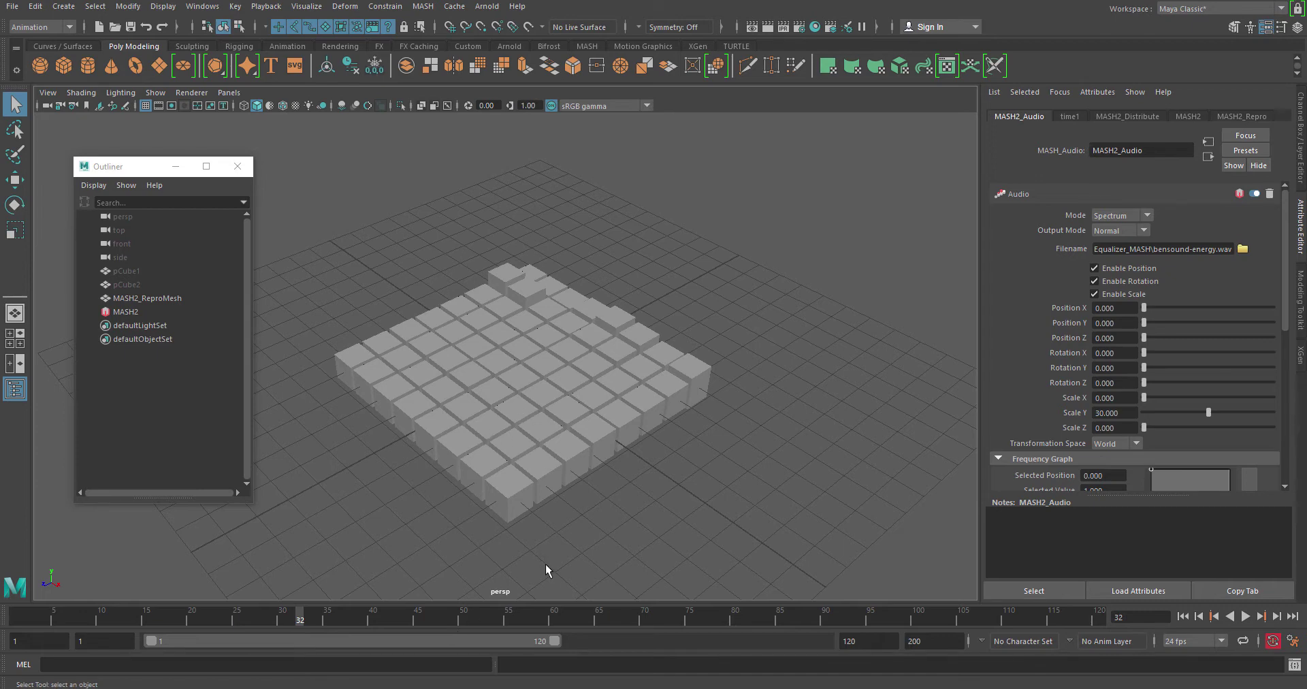
Import bensound-energy.wav into the scene using the audio file type
left_click(12, 6)
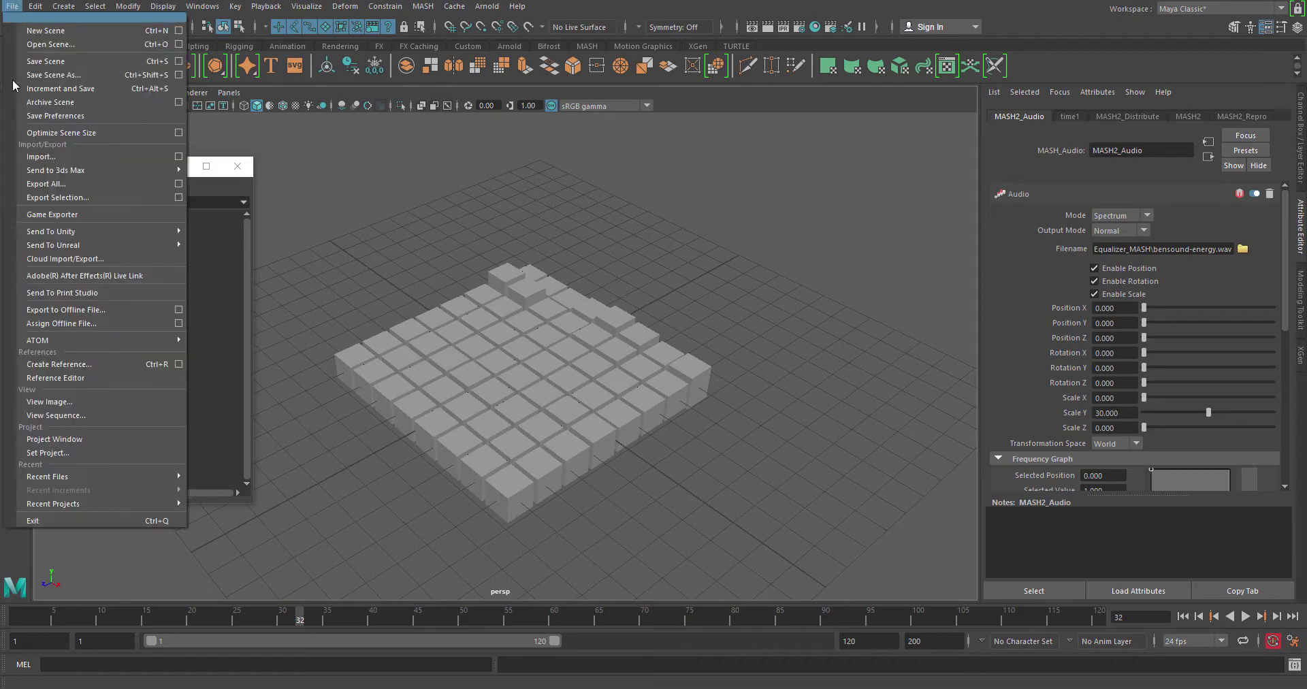
left_click(178, 157)
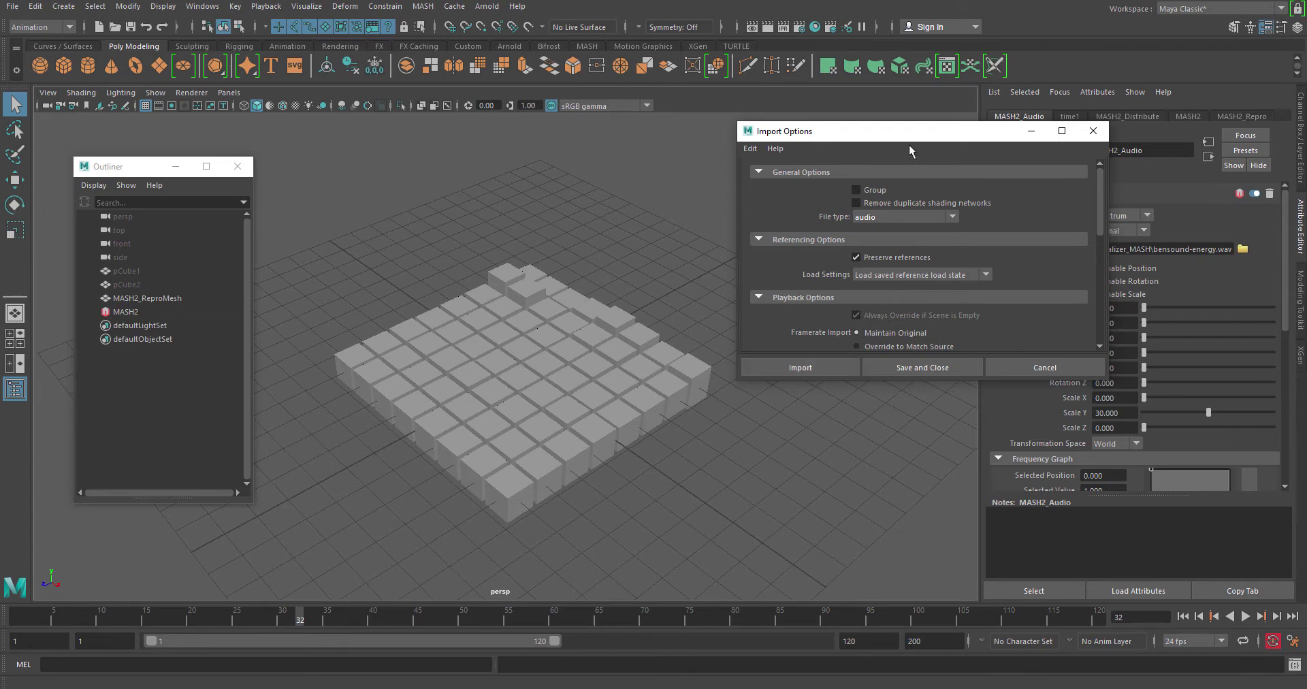
left_click_drag(912, 133, 637, 126)
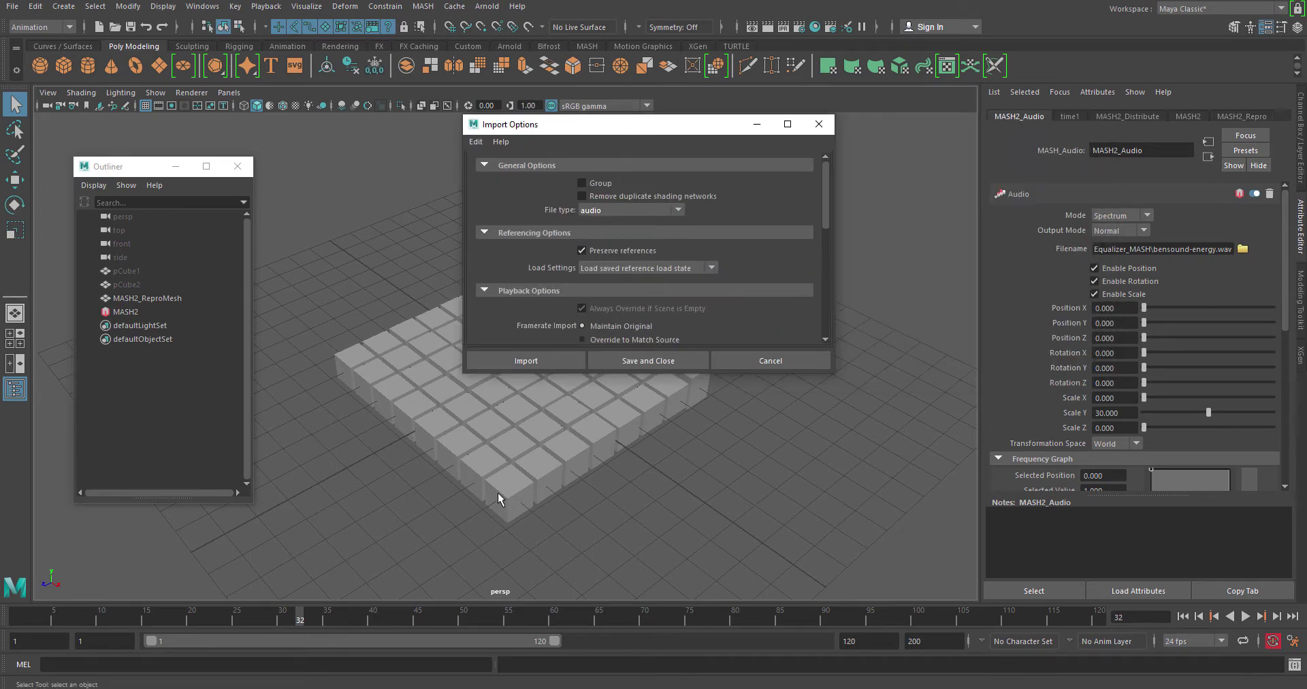
left_click(525, 361)
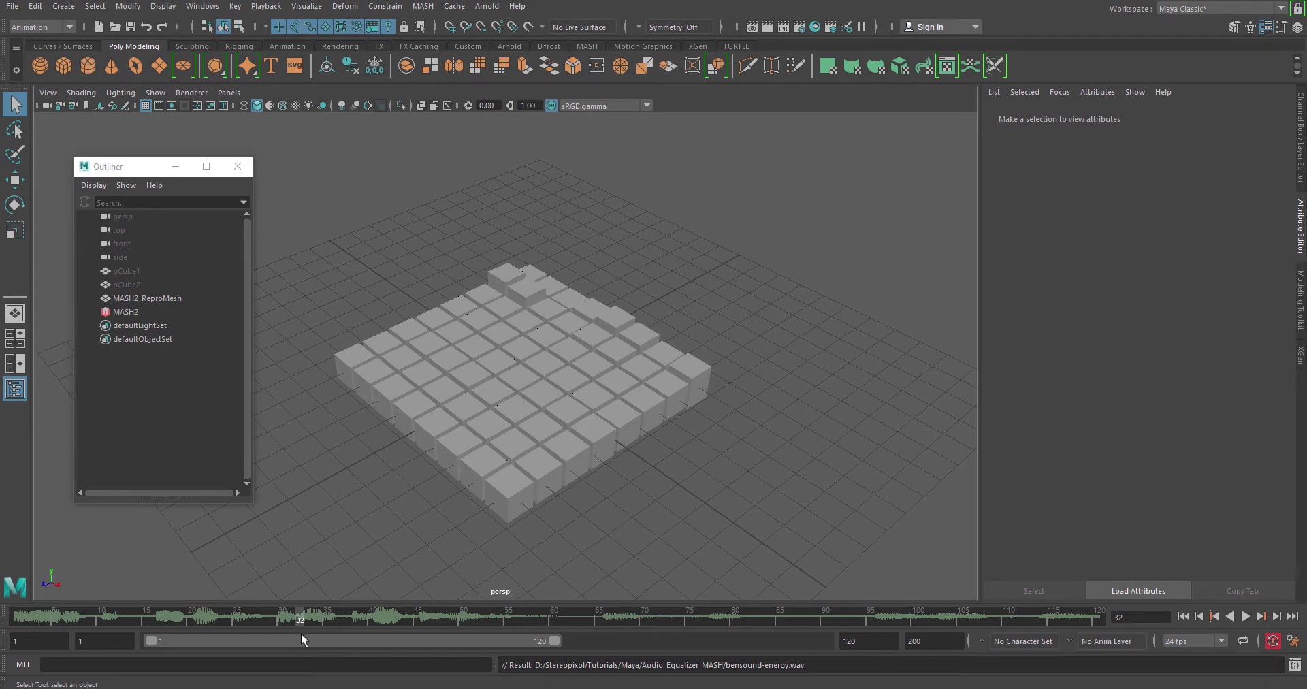
Play the animation together with the imported sound, stopping with the timeline at frame 4
left_click(59, 615)
key("alt+v")
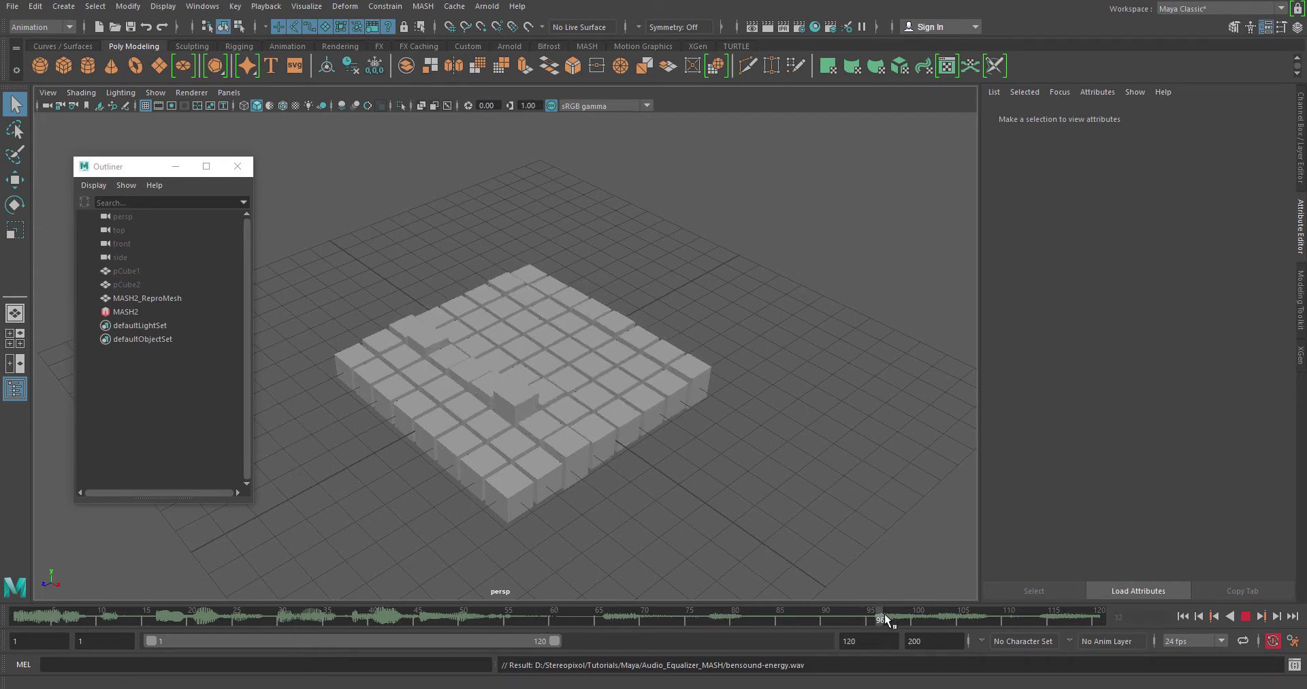
left_click(46, 611)
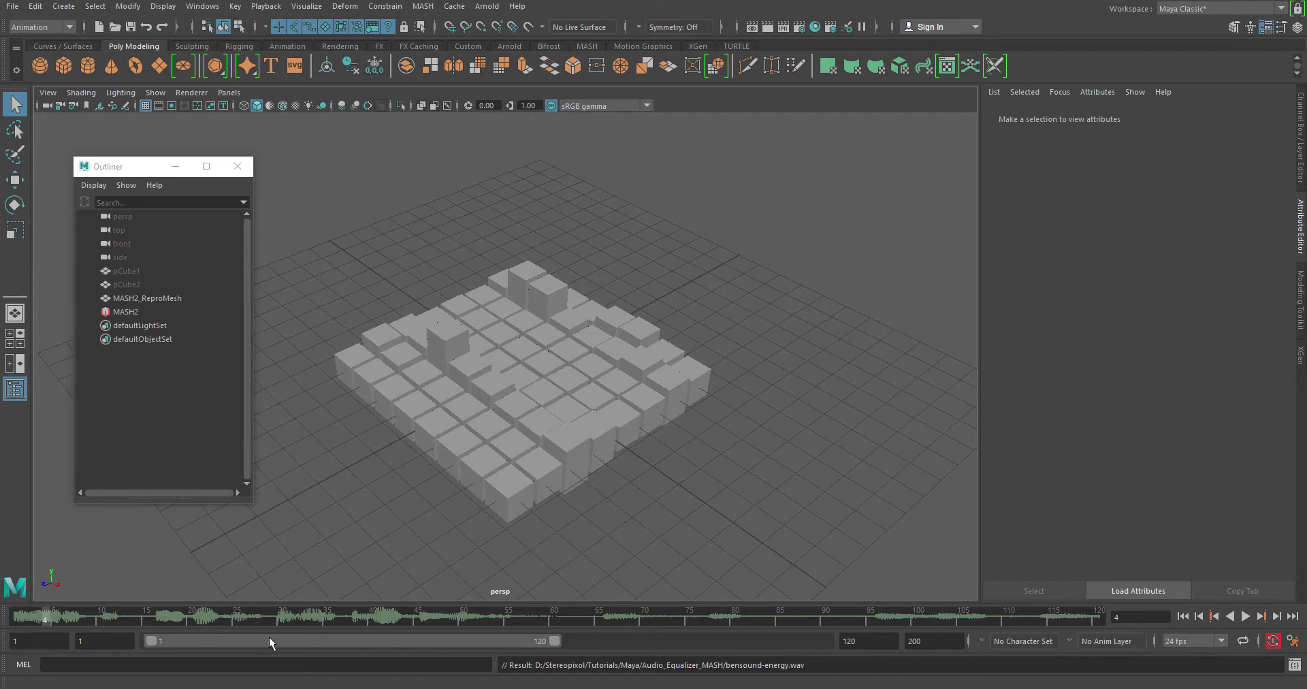
Shift the playback range to frames 81–200 and play it from its start
left_click_drag(424, 641, 775, 643)
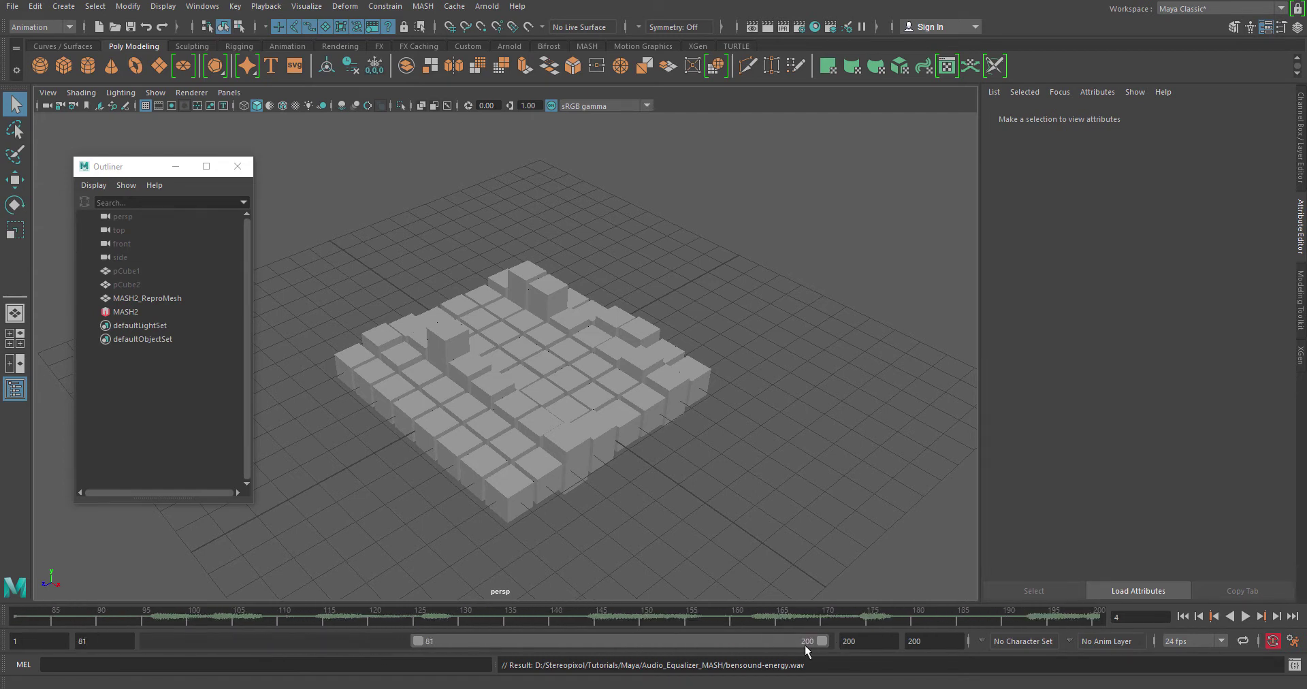
left_click(1182, 616)
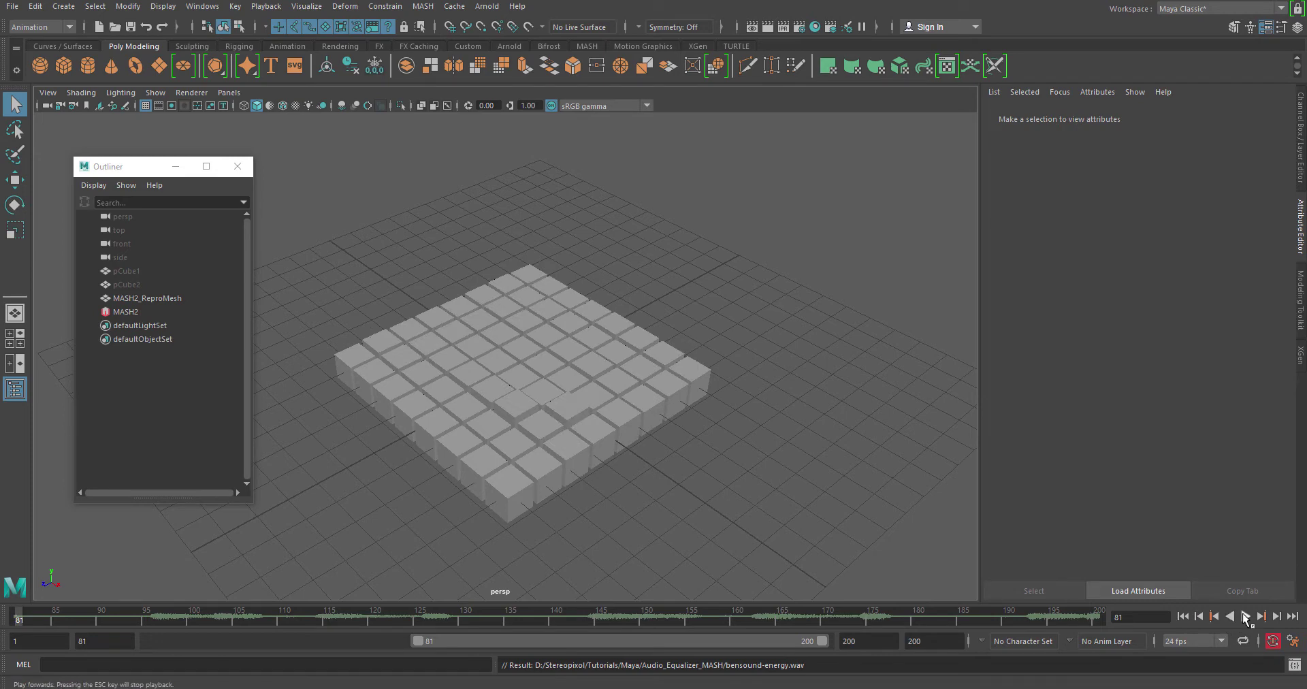
left_click(1245, 615)
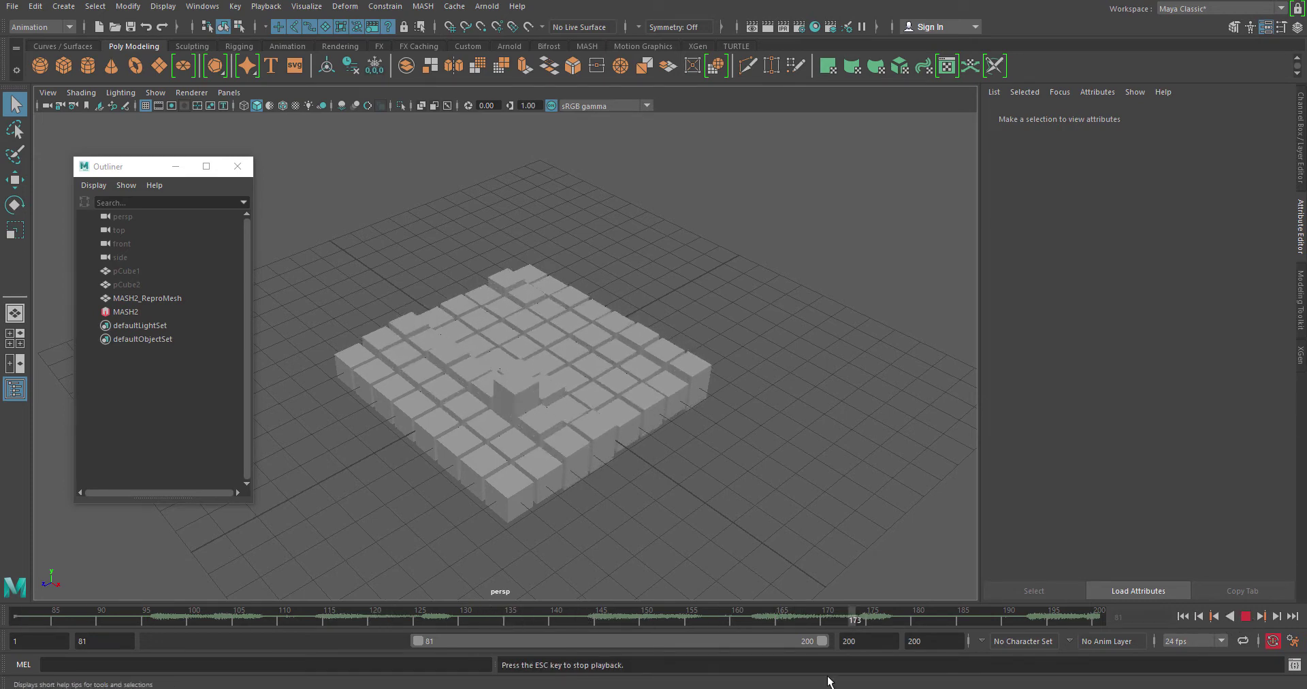
Set the playback range to end at frame 500 and start at frame 239, and stop the playback
double_click(863, 640)
type("500")
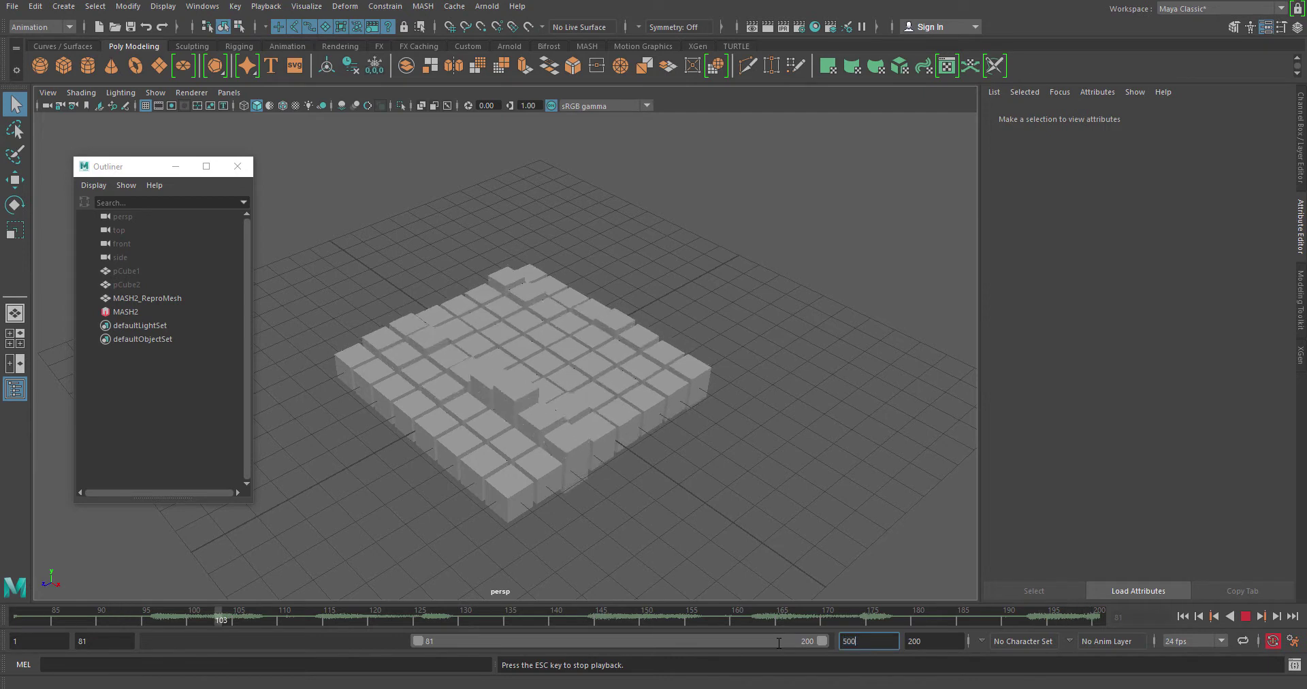
key("Return")
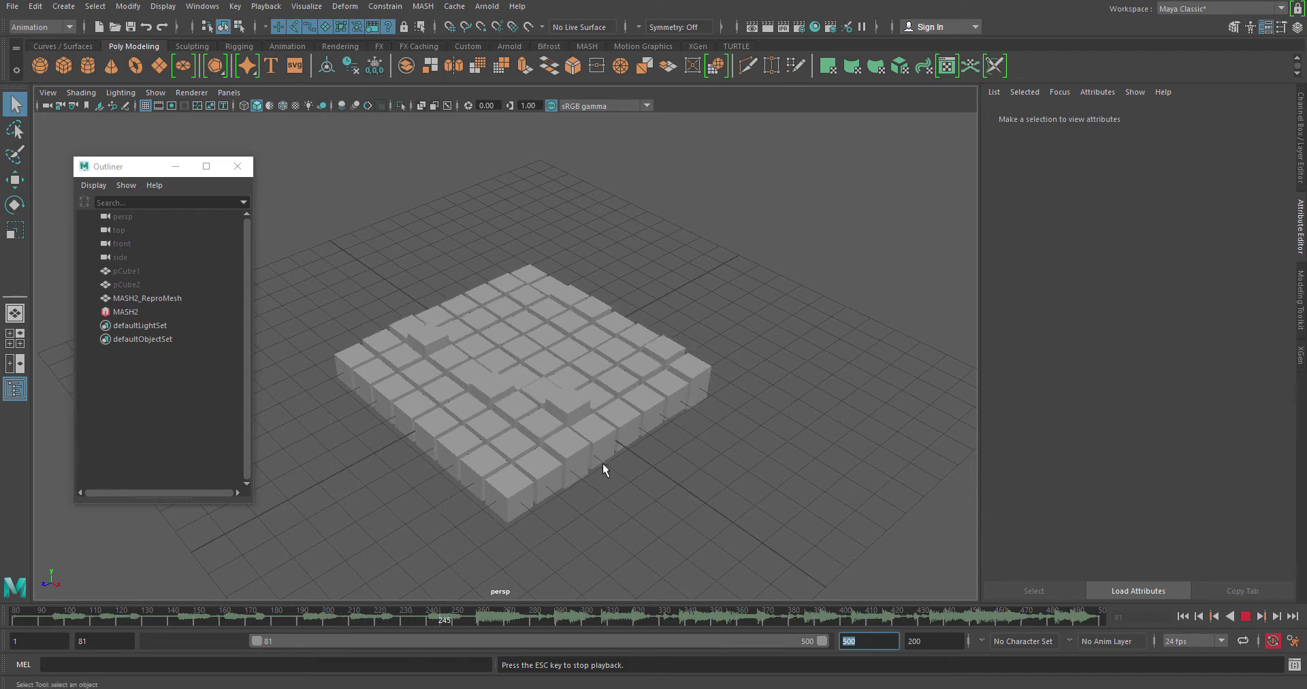
left_click_drag(594, 496, 547, 504, "alt")
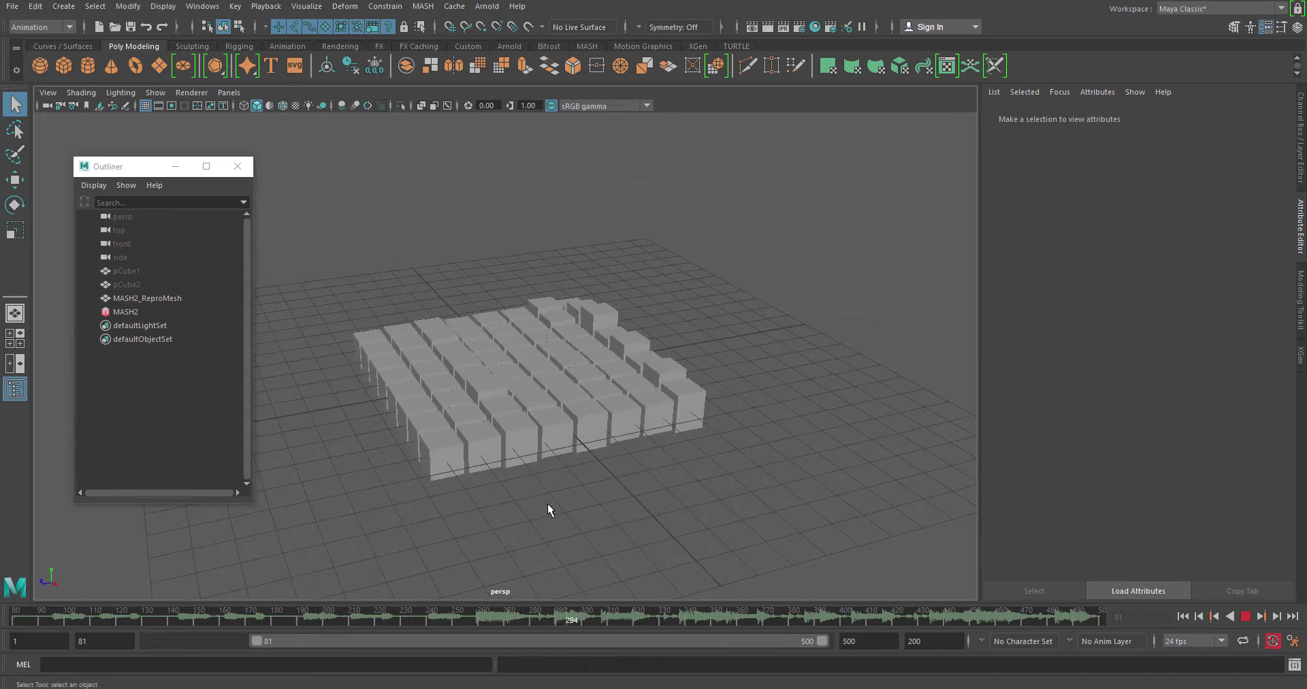
left_click_drag(256, 641, 474, 649)
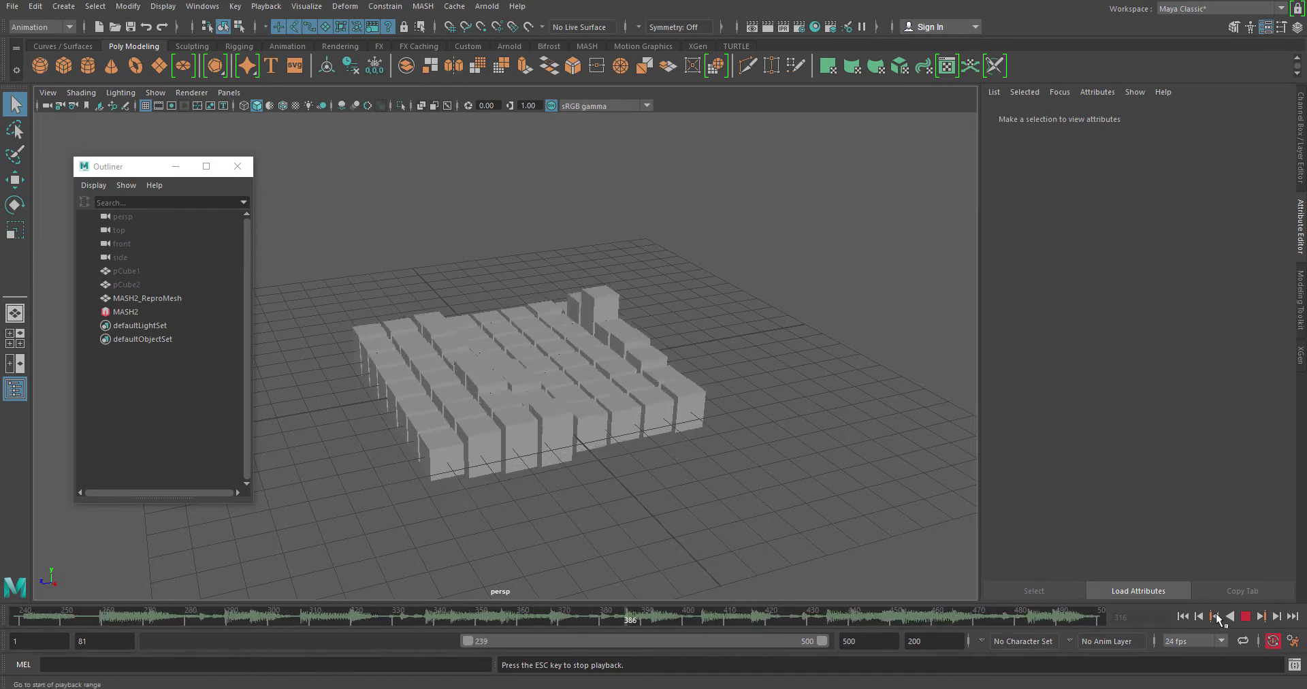
left_click(1245, 616)
left_click_drag(728, 514, 557, 491, "alt")
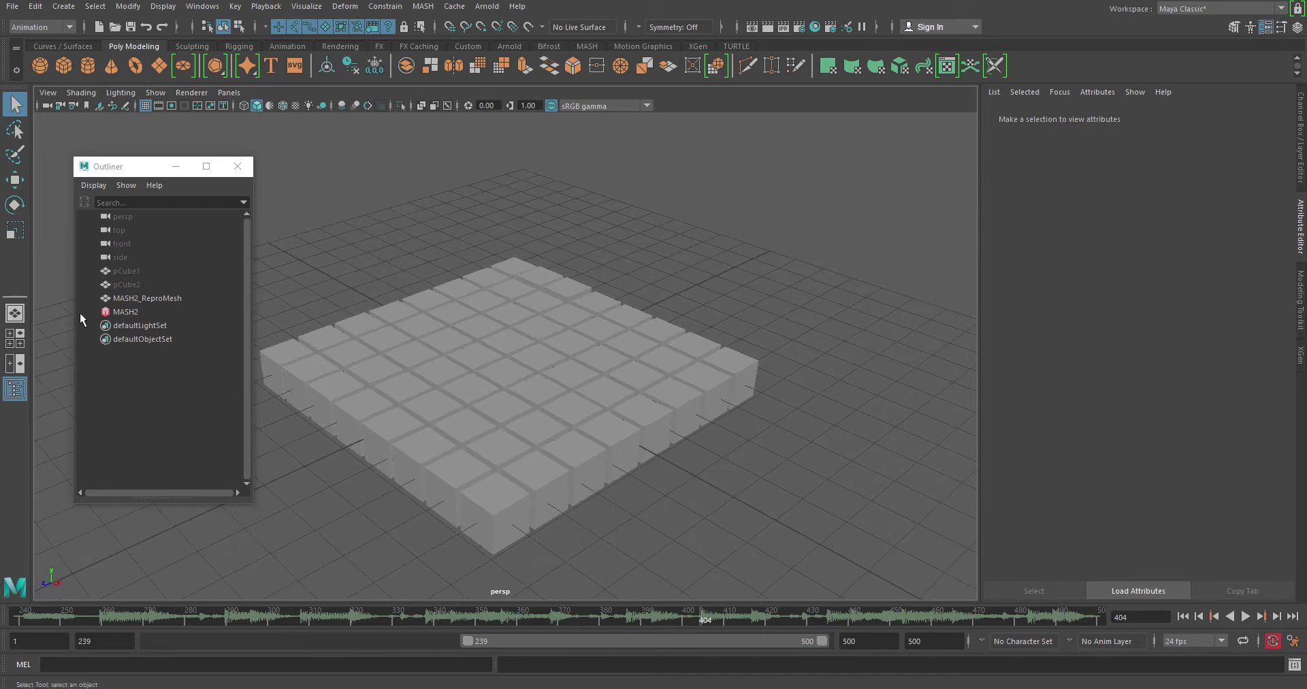
Select the MASH2 network and show the attributes of its Audio node
left_click(126, 311)
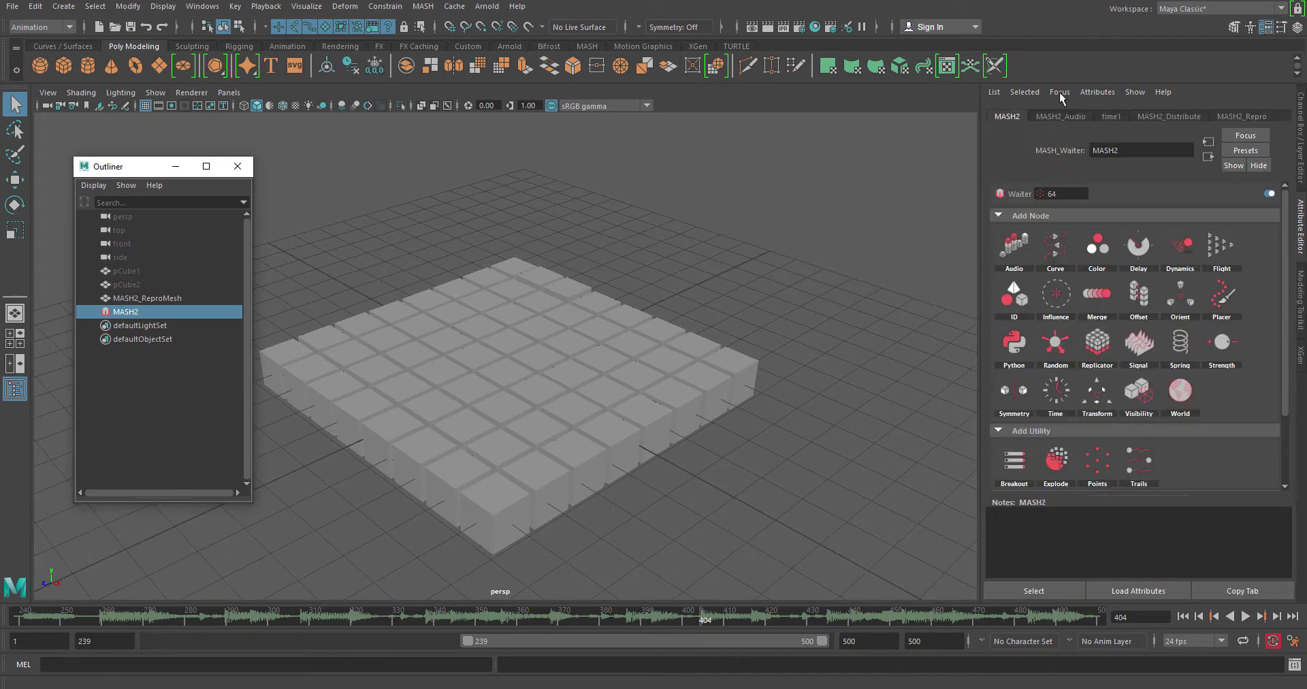
left_click(1060, 116)
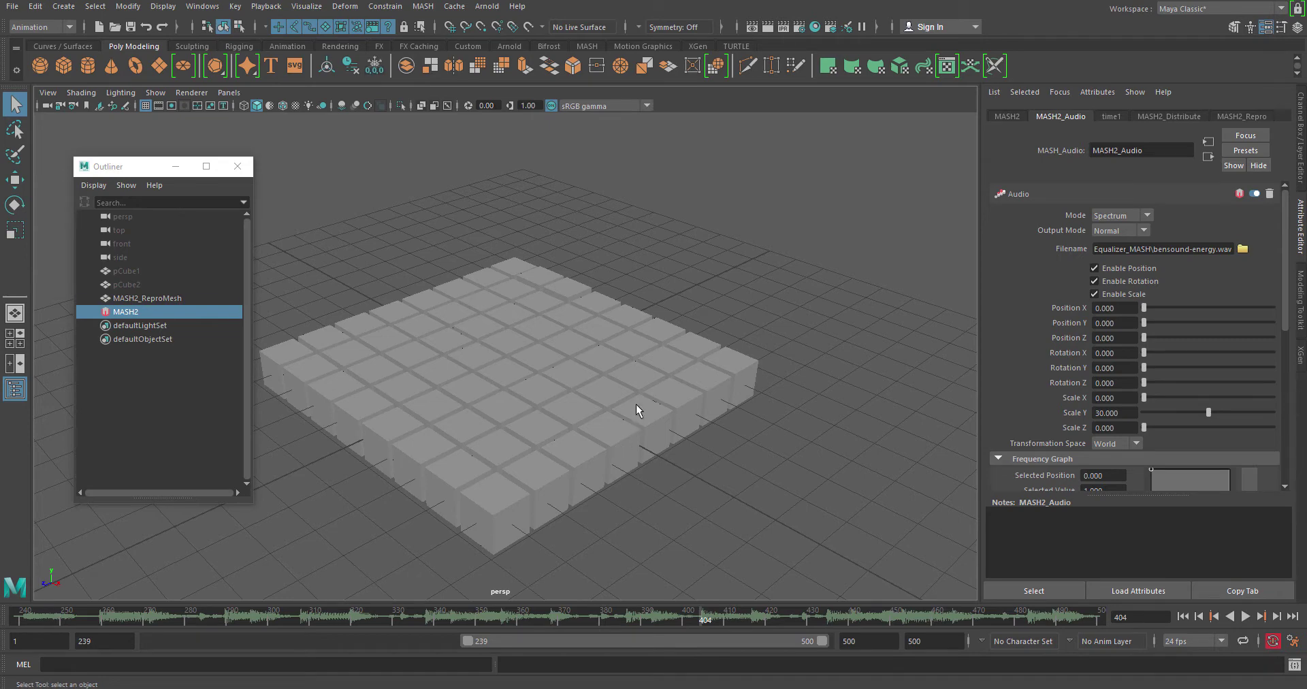
left_click_drag(673, 436, 721, 408, "alt")
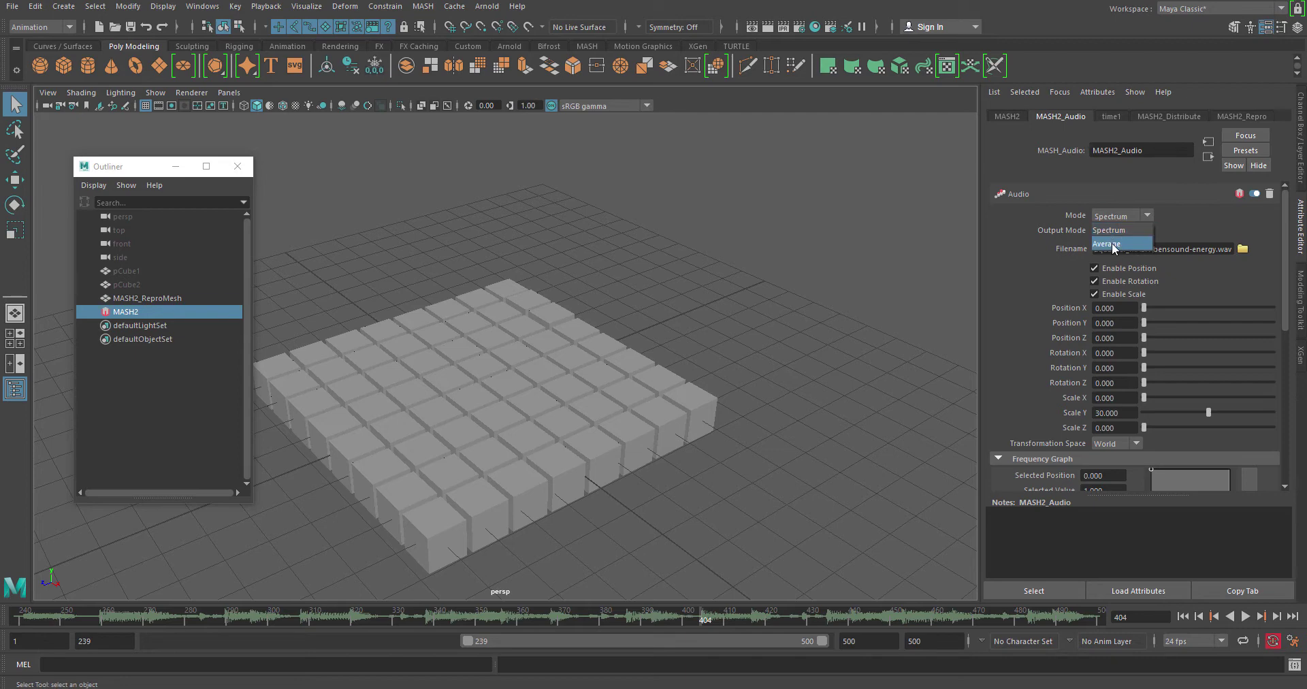
Try the Average mode on the Audio node, playing the animation from the start of the playback range
left_click(1114, 246)
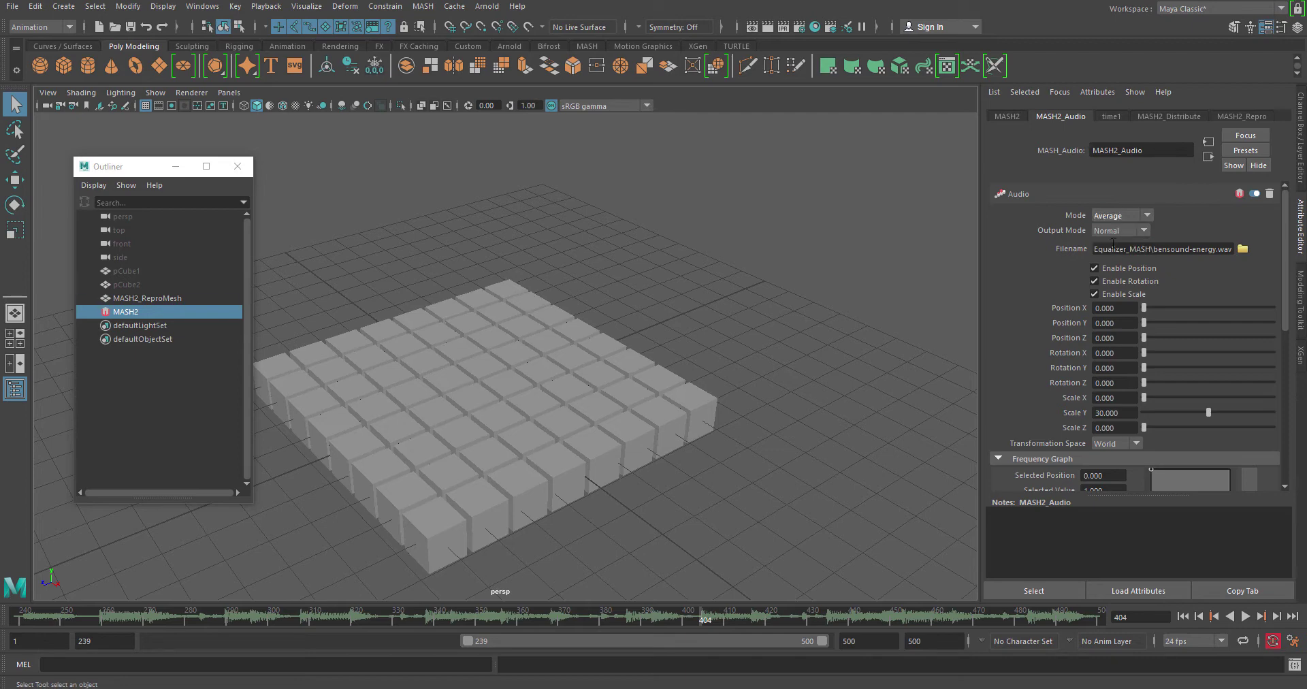
left_click(1183, 616)
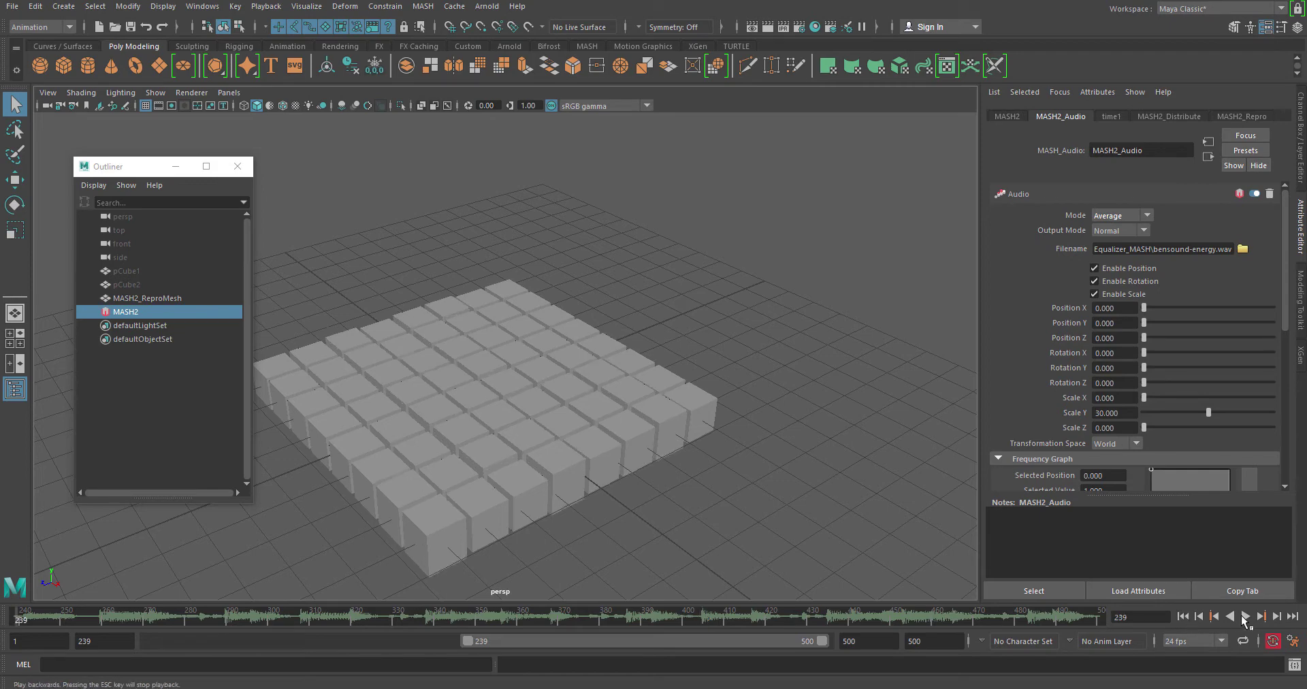
left_click(1247, 616)
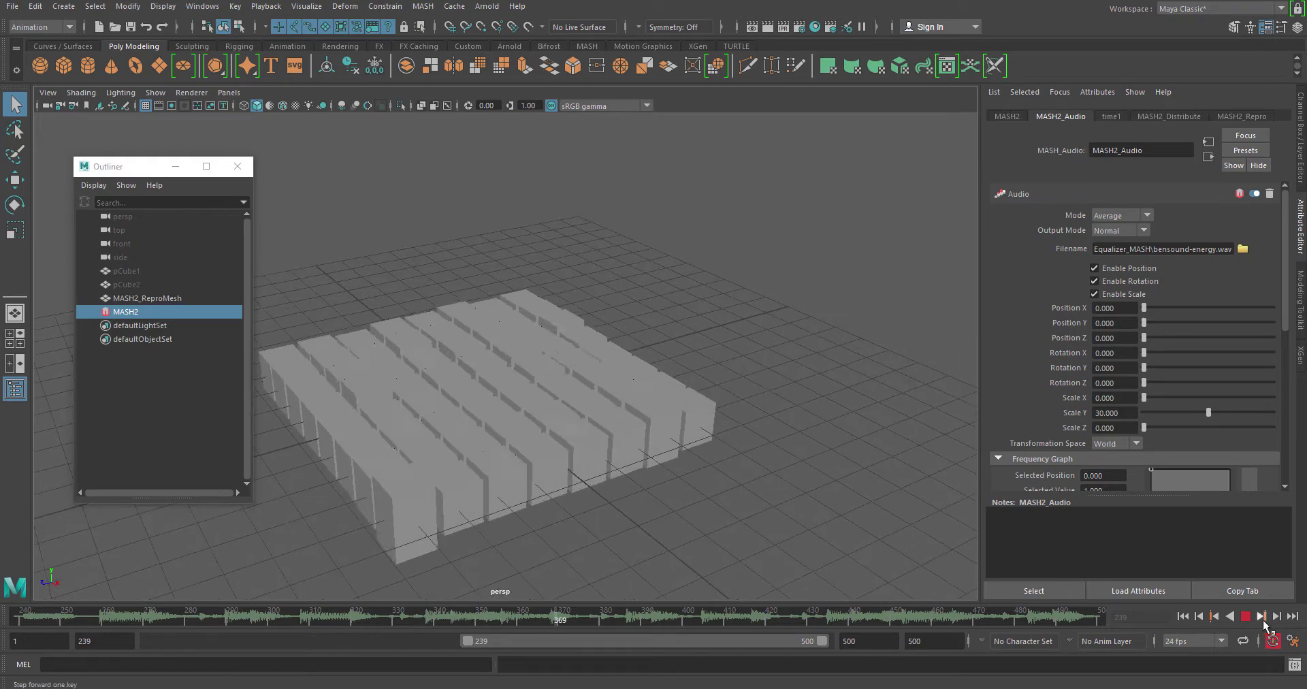
left_click(1215, 616)
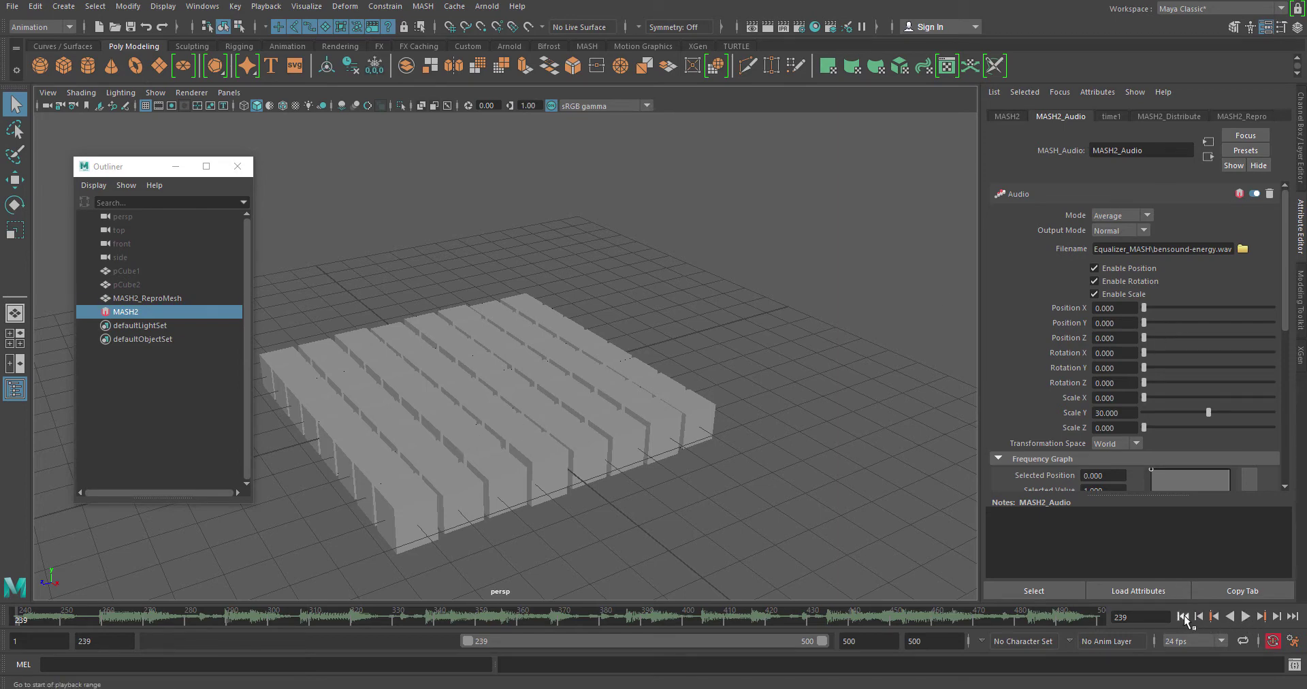
Switch the Audio node's Mode to Spectrum and play a short stretch of the animation to compare
left_click(1119, 230)
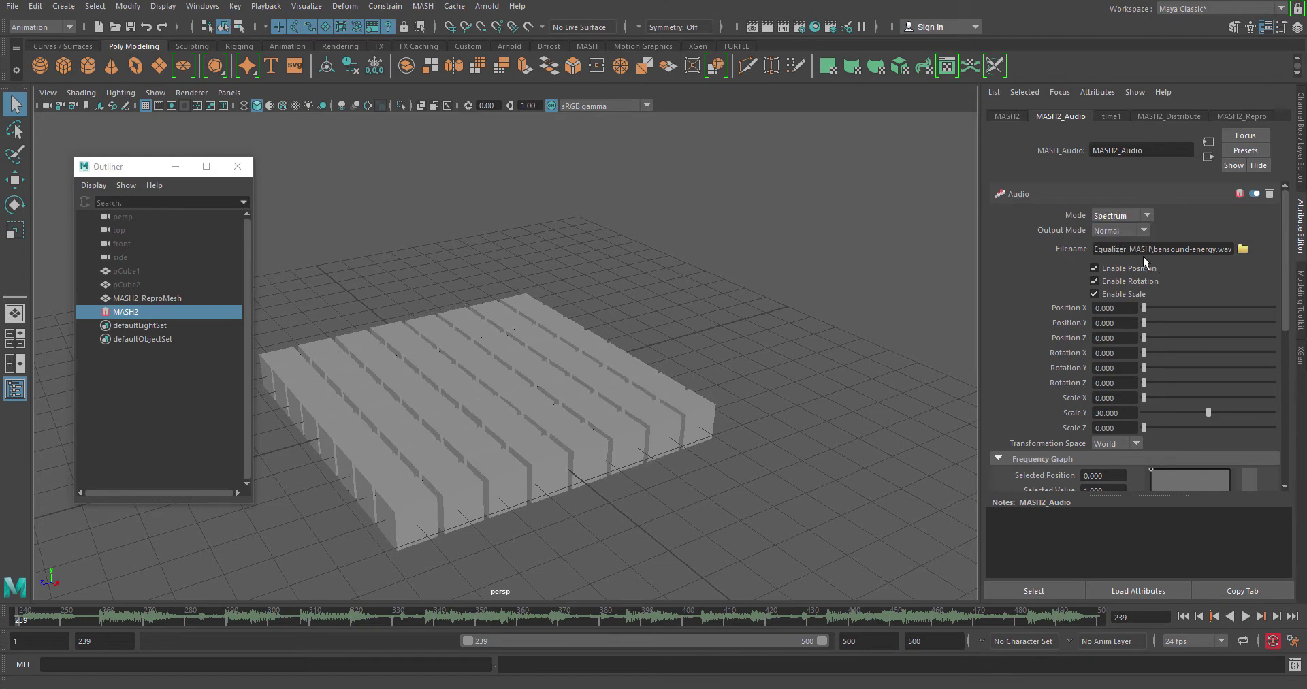
left_click(1244, 616)
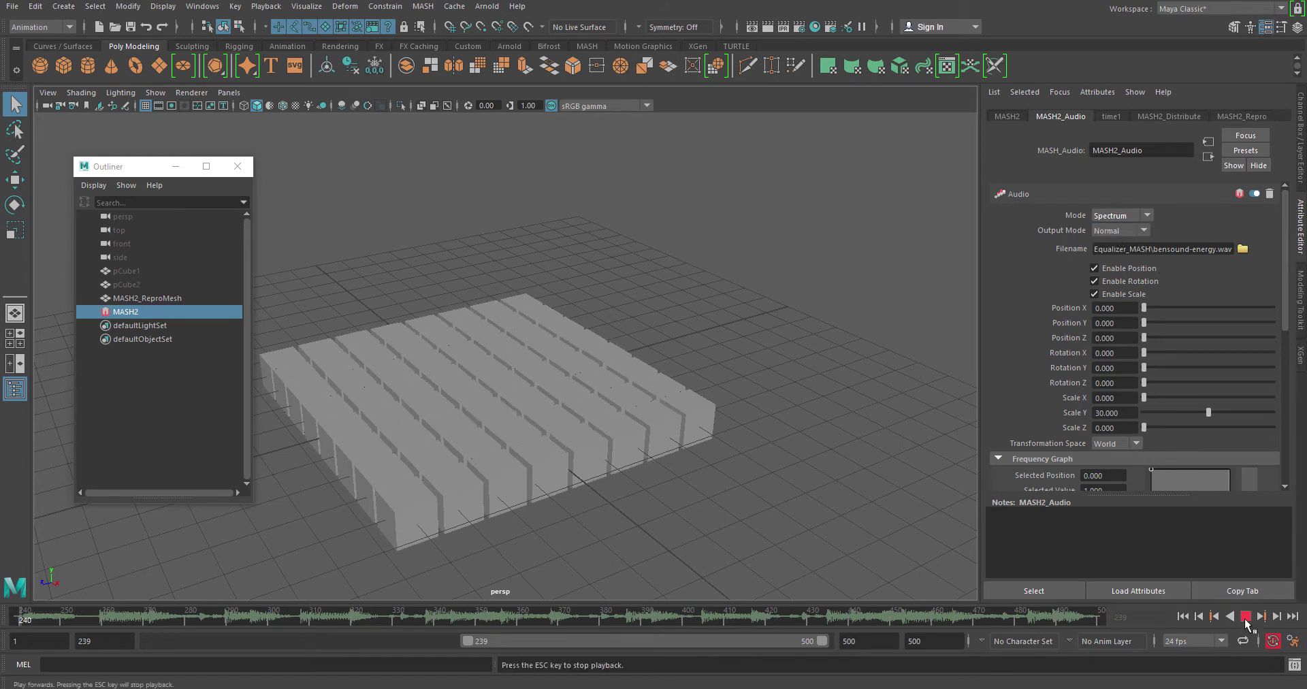
left_click(1245, 616)
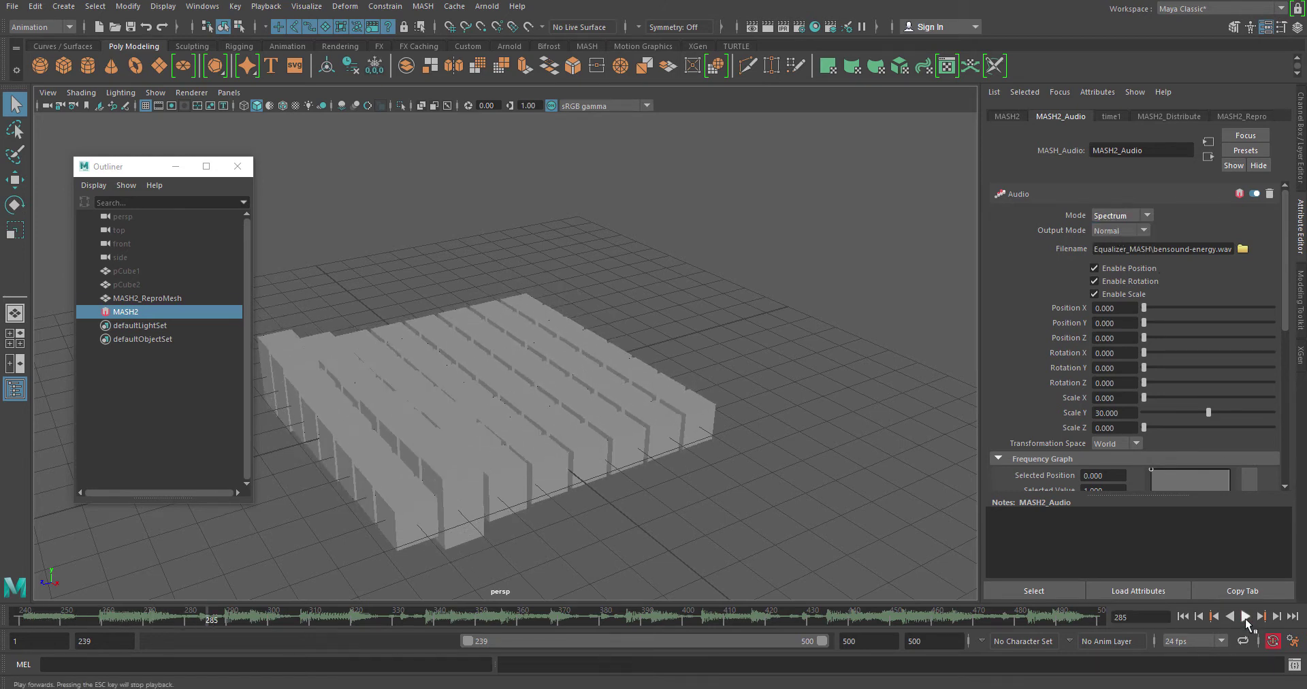
left_click_drag(503, 417, 524, 400, "alt")
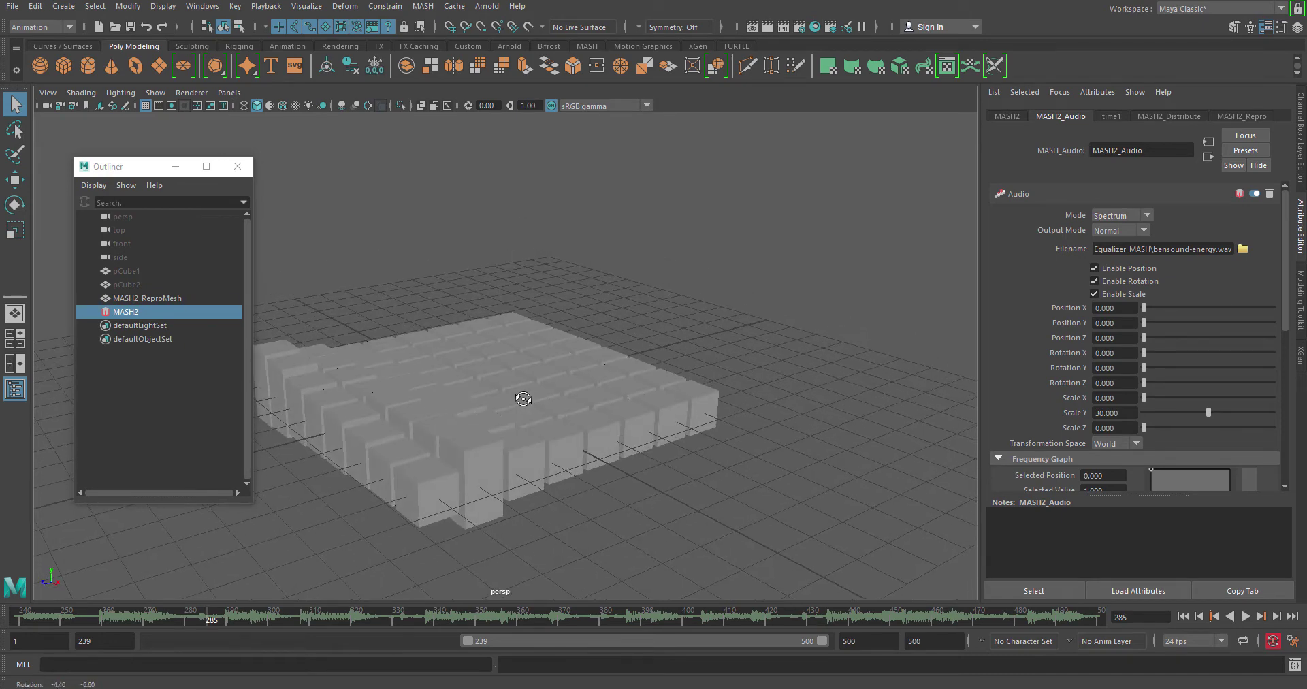
Replay the animation from the range start with the Audio node's Mode on Average, and return the Mode to Spectrum
left_click(1092, 216)
left_click(1106, 242)
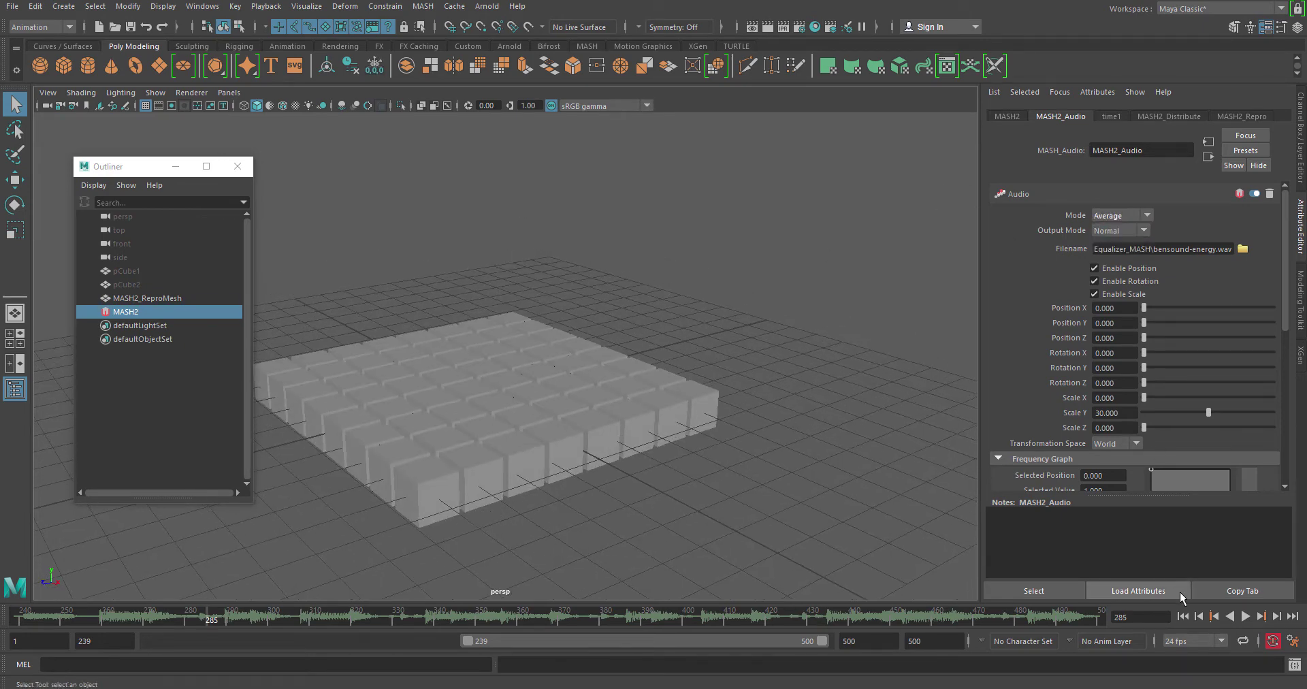
left_click(1185, 617)
left_click(1244, 617)
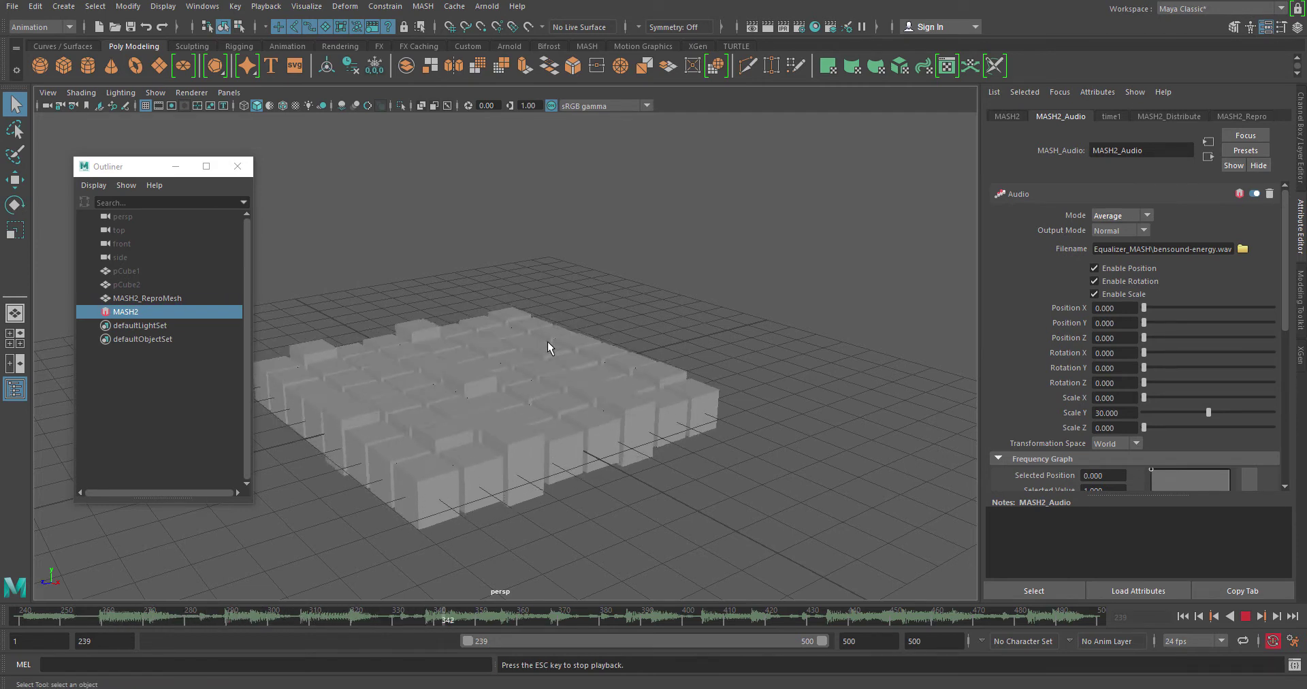
left_click(1244, 617)
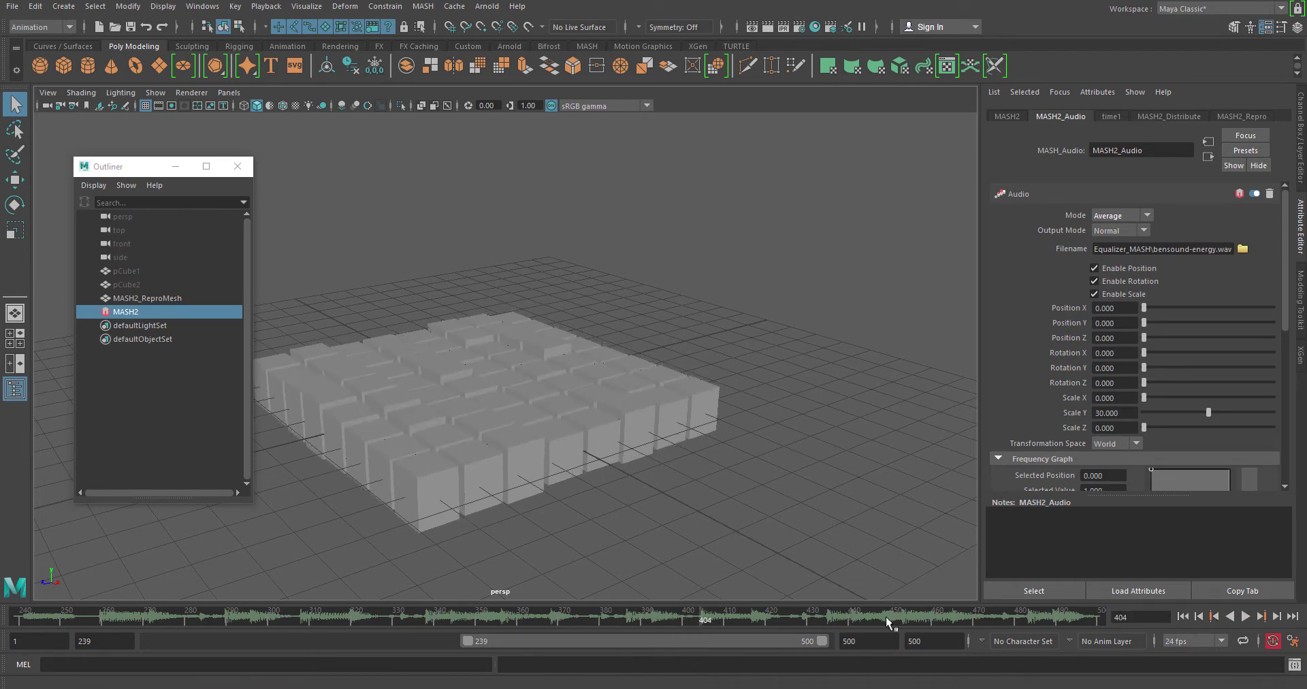
left_click_drag(762, 346, 764, 370, "alt")
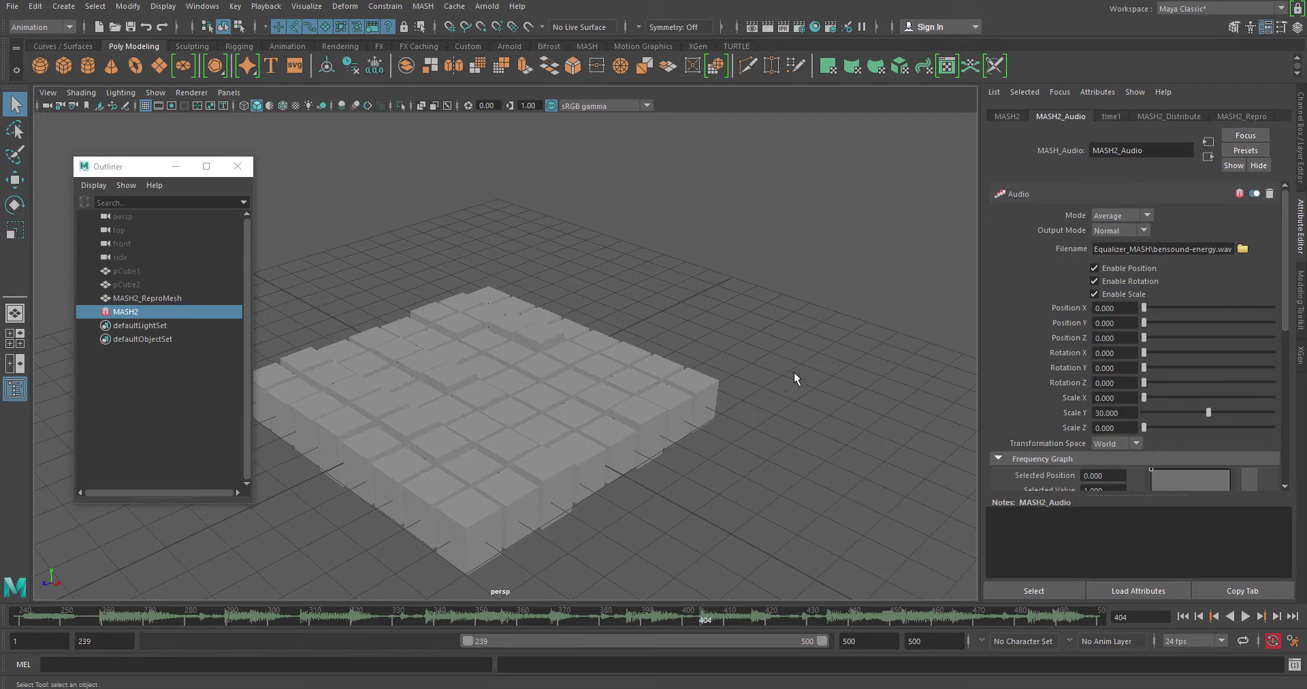
left_click(1121, 231)
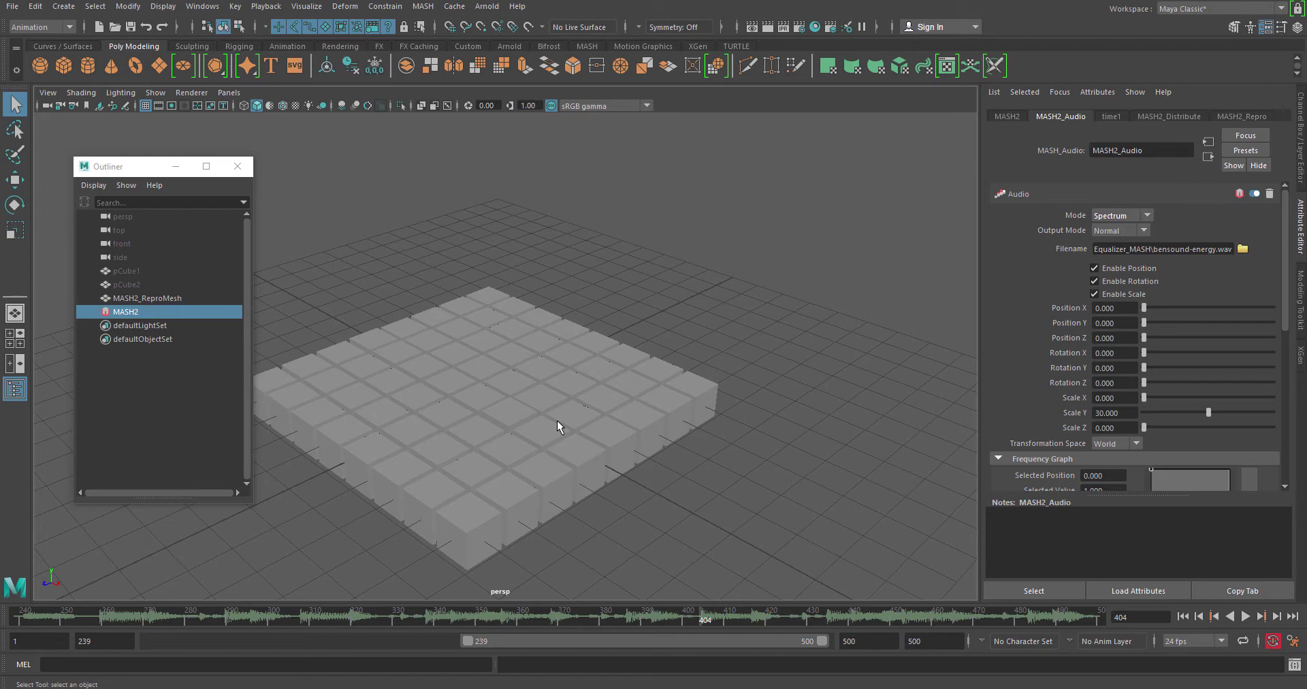
scroll(556, 427, "up", 2)
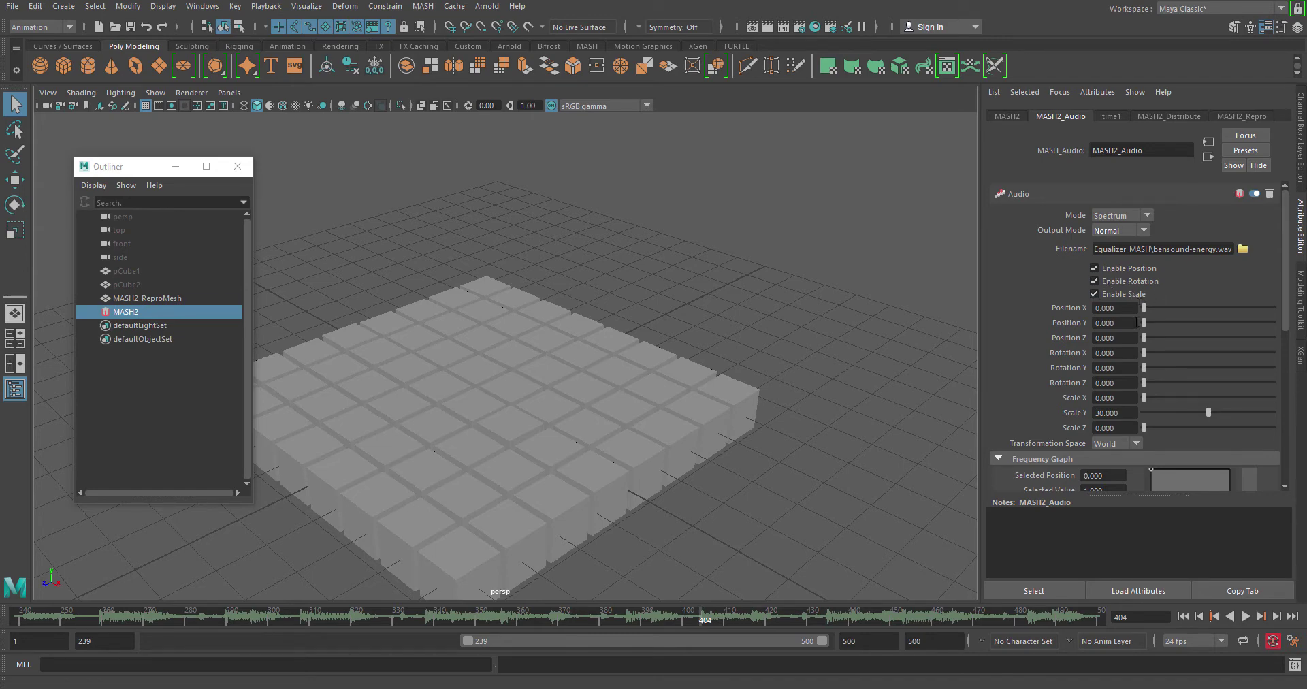
Try the Multiply output mode on the Audio node and play a short stretch of the animation
left_click(1122, 231)
left_click(1116, 253)
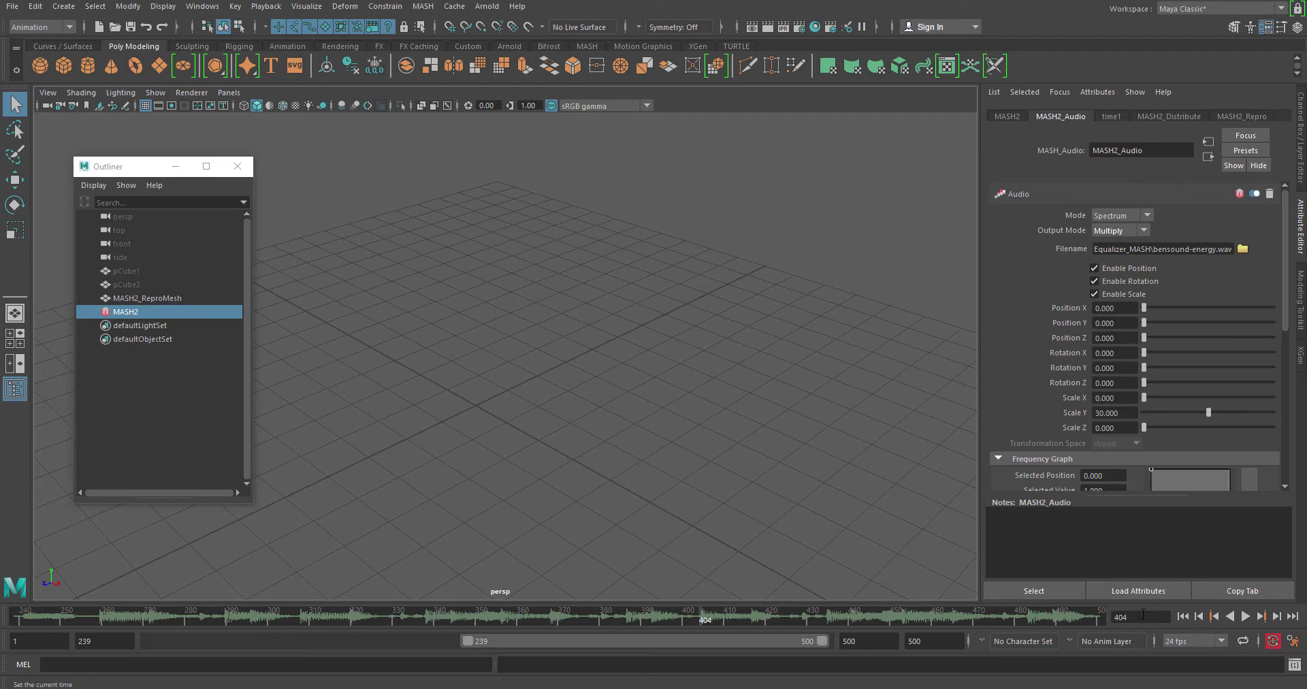
left_click(1109, 397)
left_click(1116, 427)
left_click(1118, 399)
left_click(1244, 616)
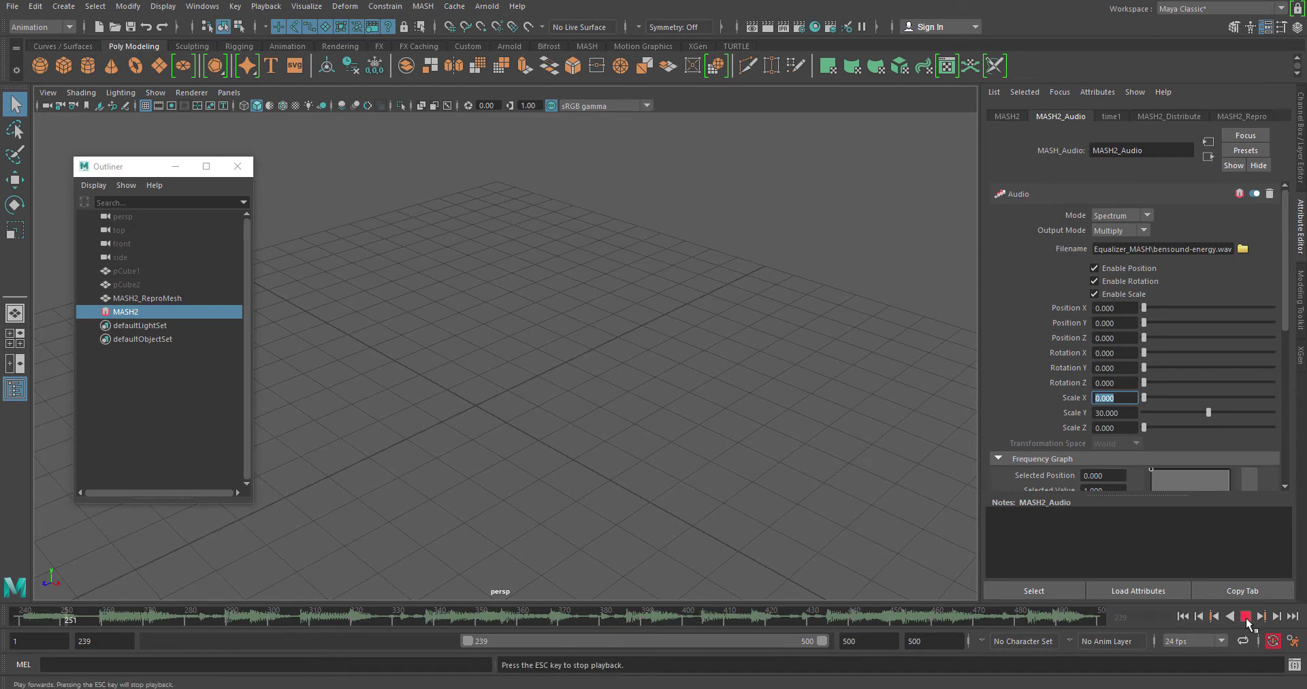
left_click(1245, 616)
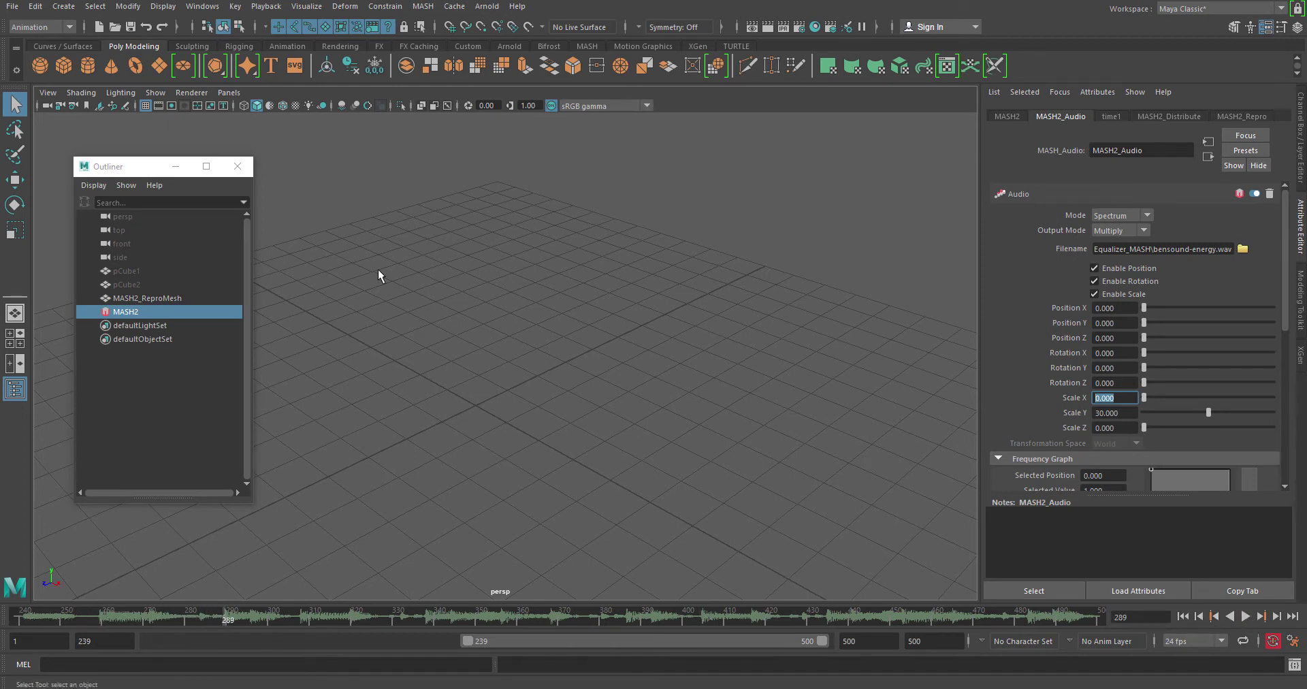
Select the MASH2_ReproMesh object in the viewport and play the animation to examine its thin cubes in Multiply mode
left_click_drag(378, 269, 770, 552)
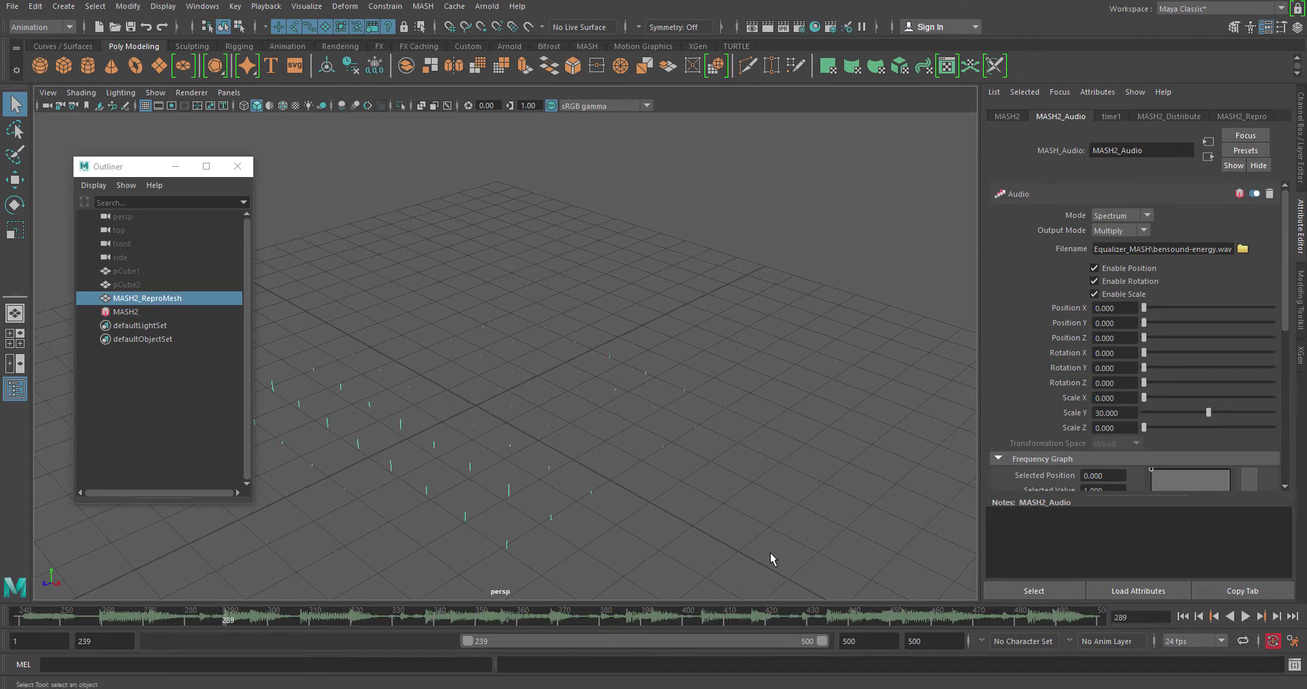
left_click(1243, 617)
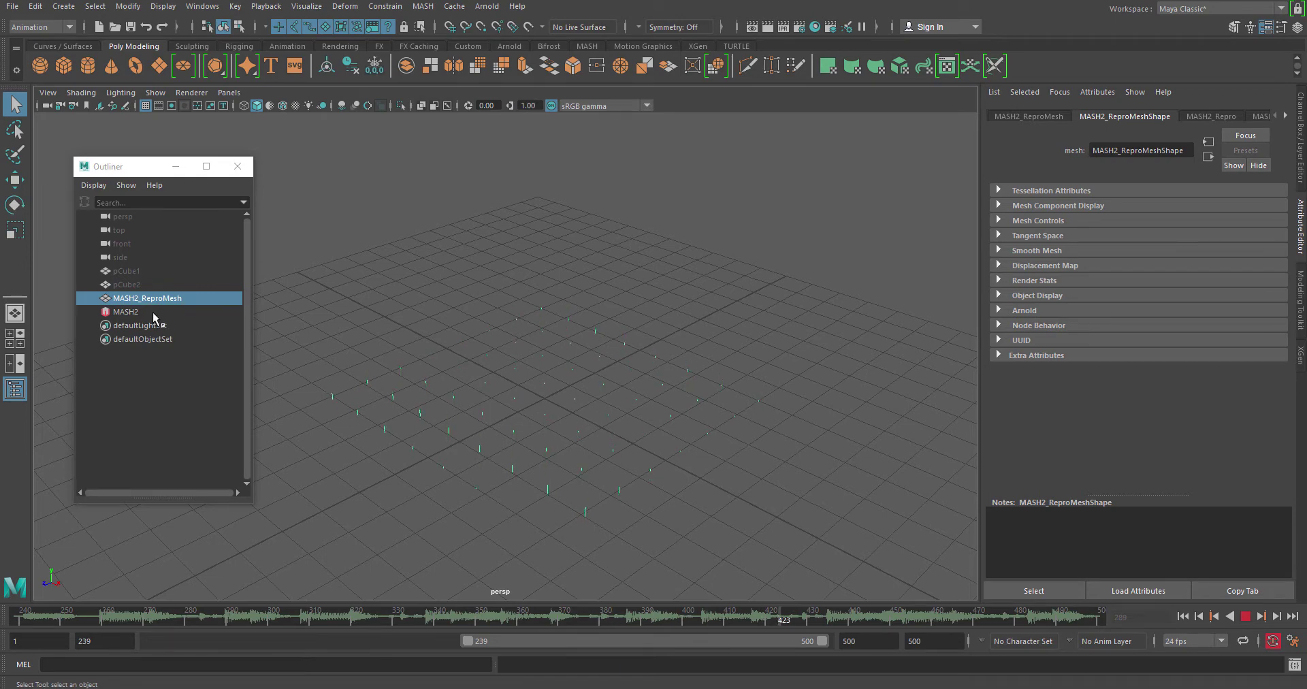
left_click(1243, 616)
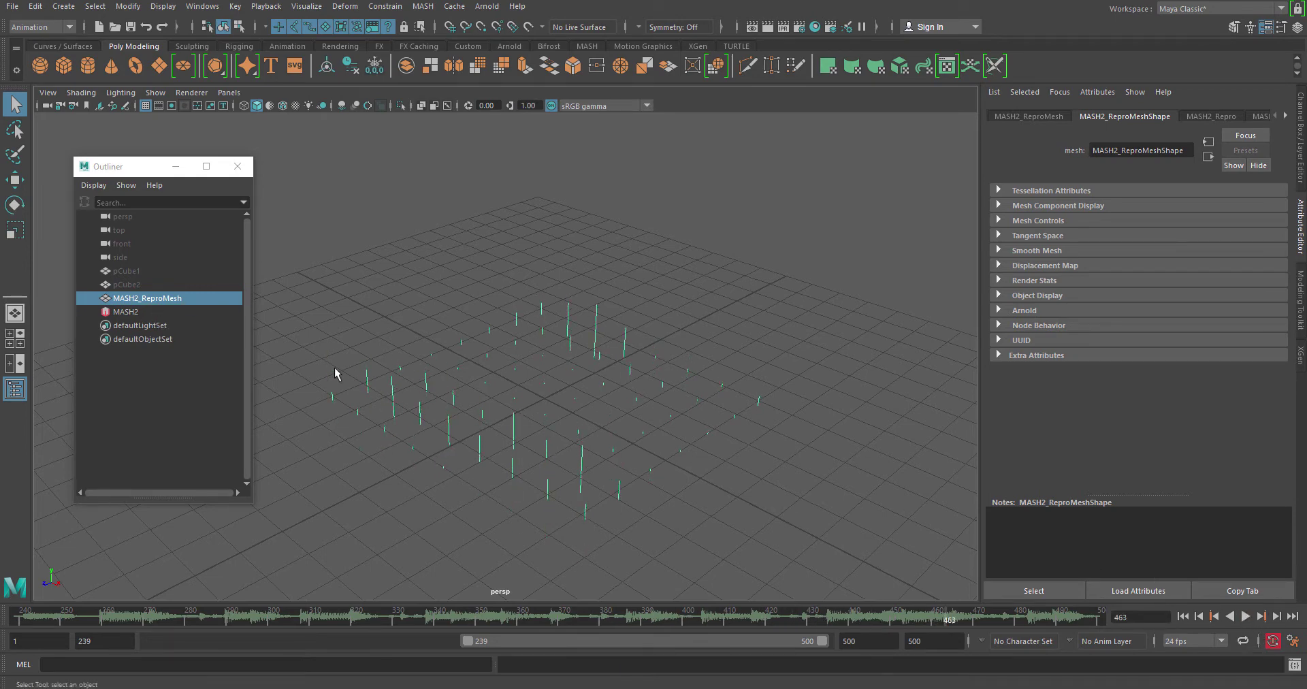
Reselect the MASH2 network and set the Audio node's Scale X and Scale Z to 20
left_click(119, 311)
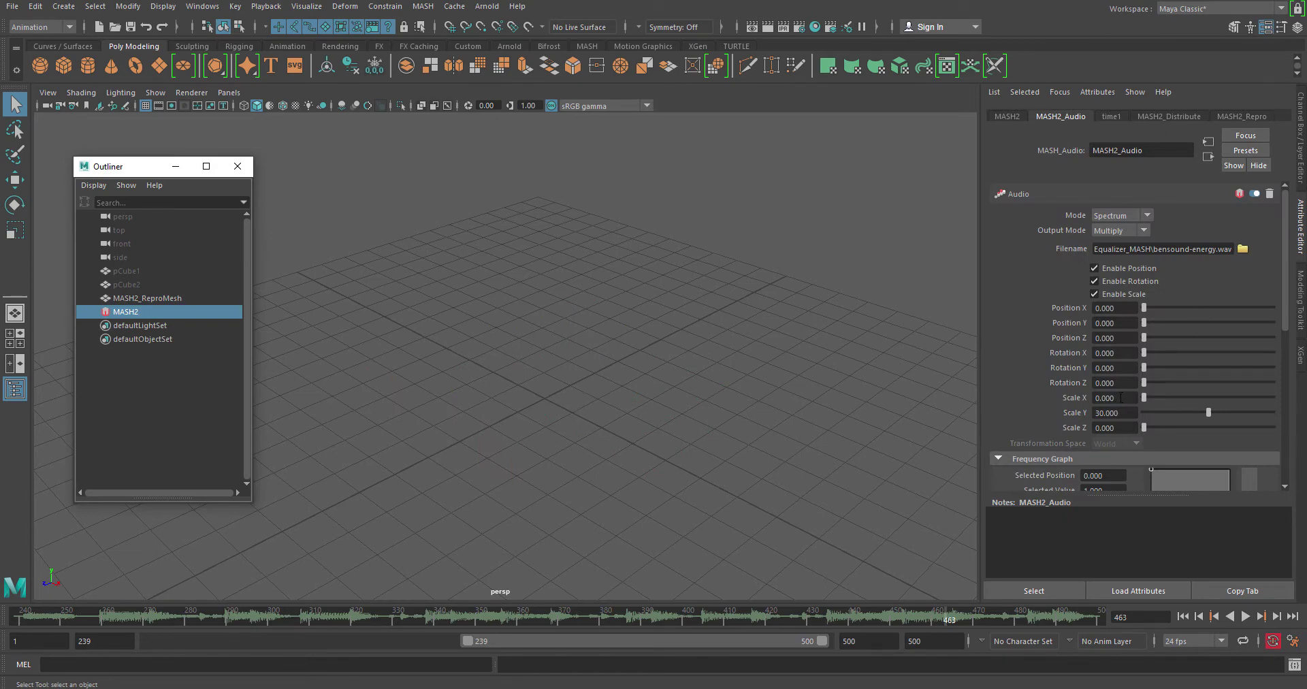
left_click(1116, 397)
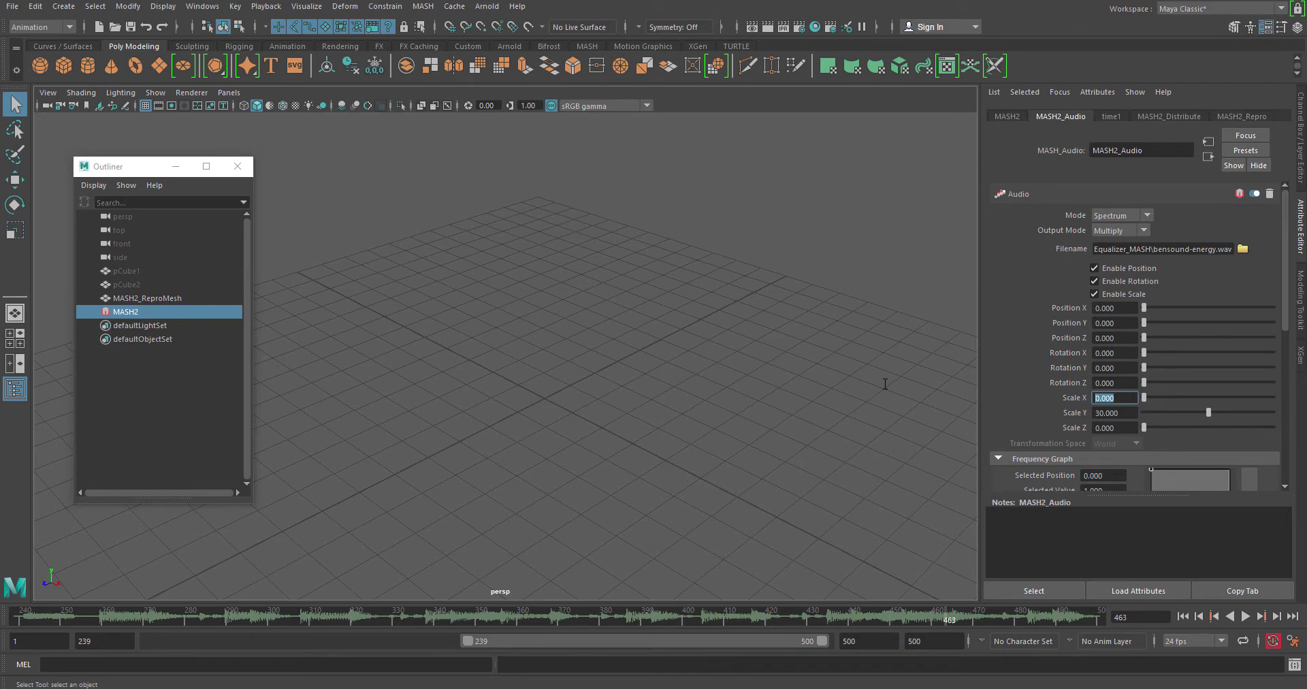
type("20")
key("Tab")
key("Tab")
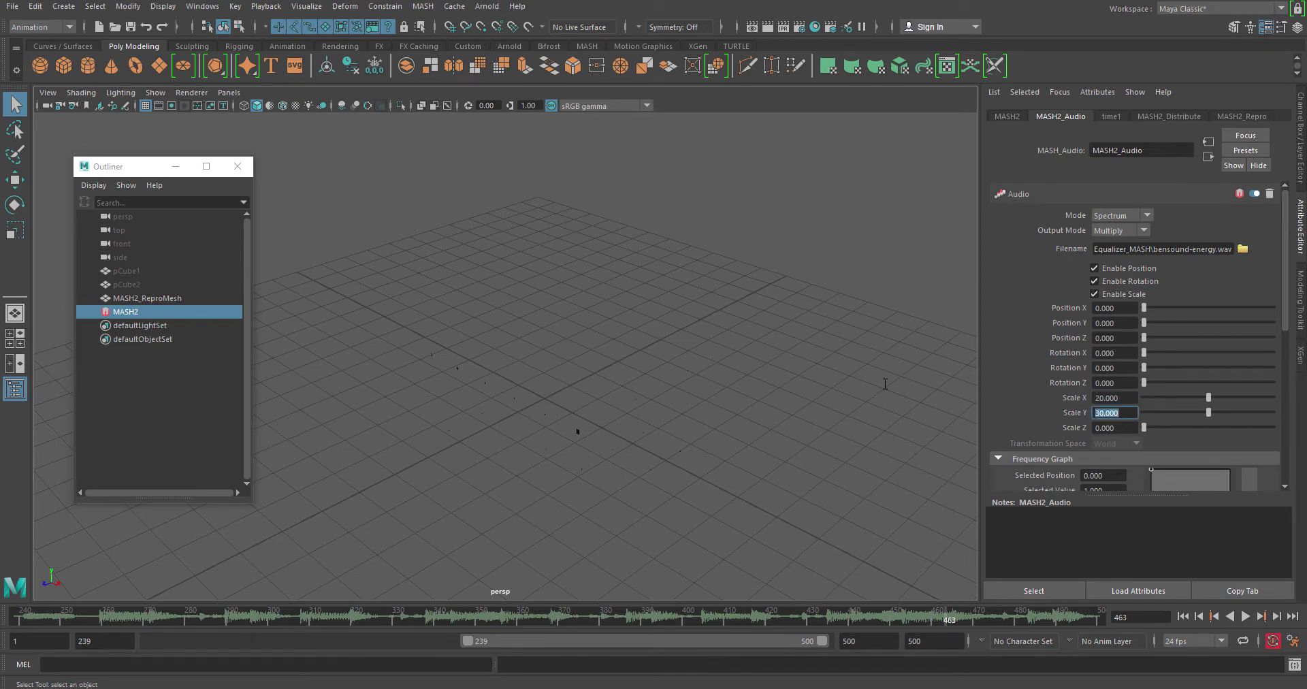
type("20")
key("Return")
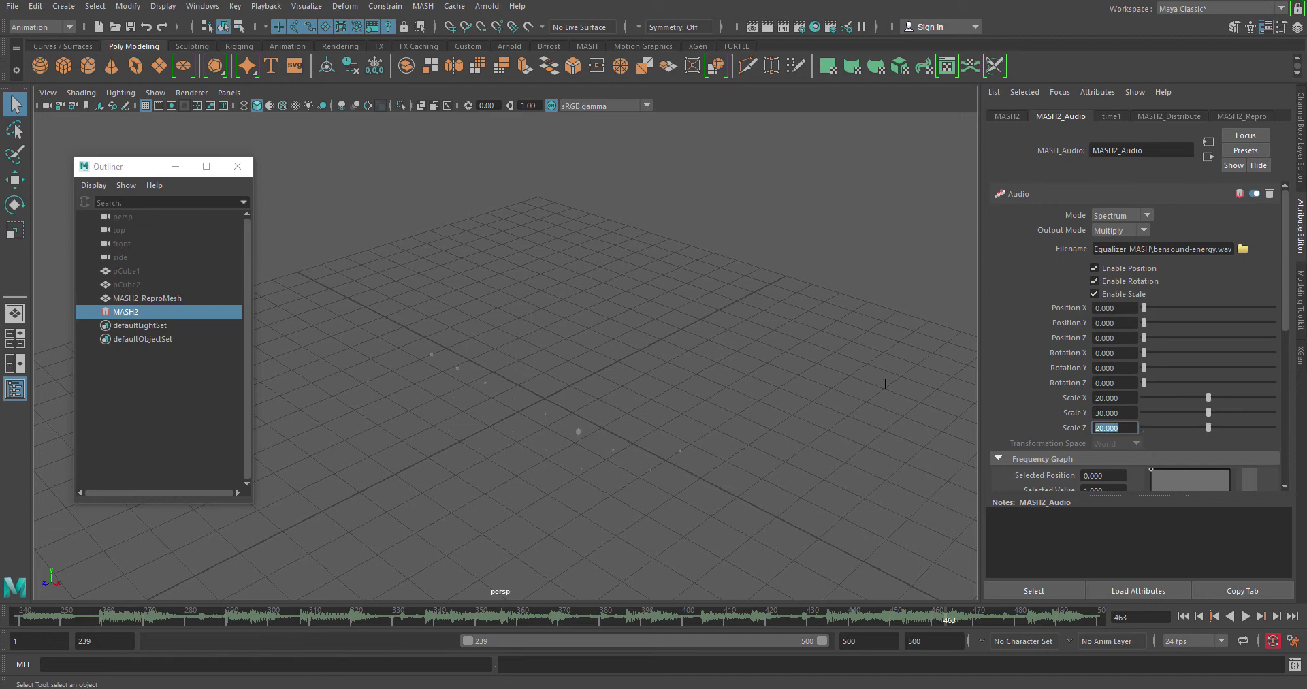
Play the animation from the range start to examine the cubes scaling on all three axes
left_click(1182, 616)
left_click(1245, 616)
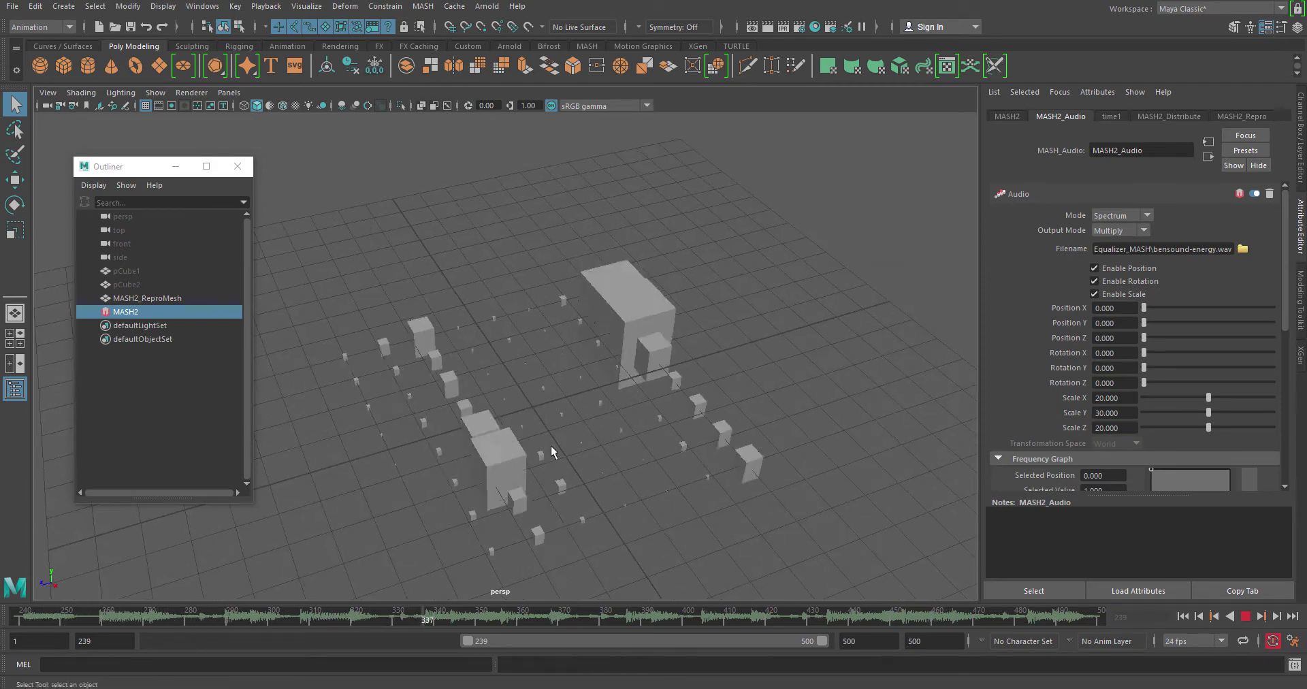
left_click_drag(550, 445, 621, 429, "alt")
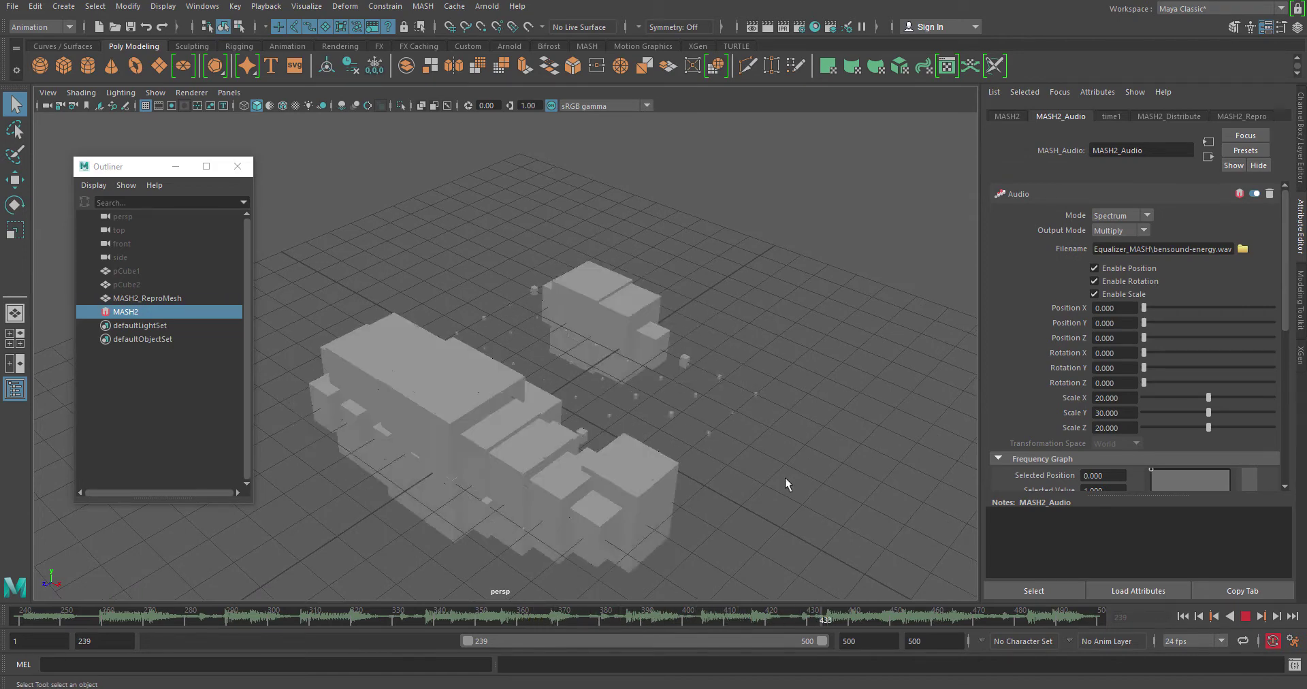
left_click(1248, 617)
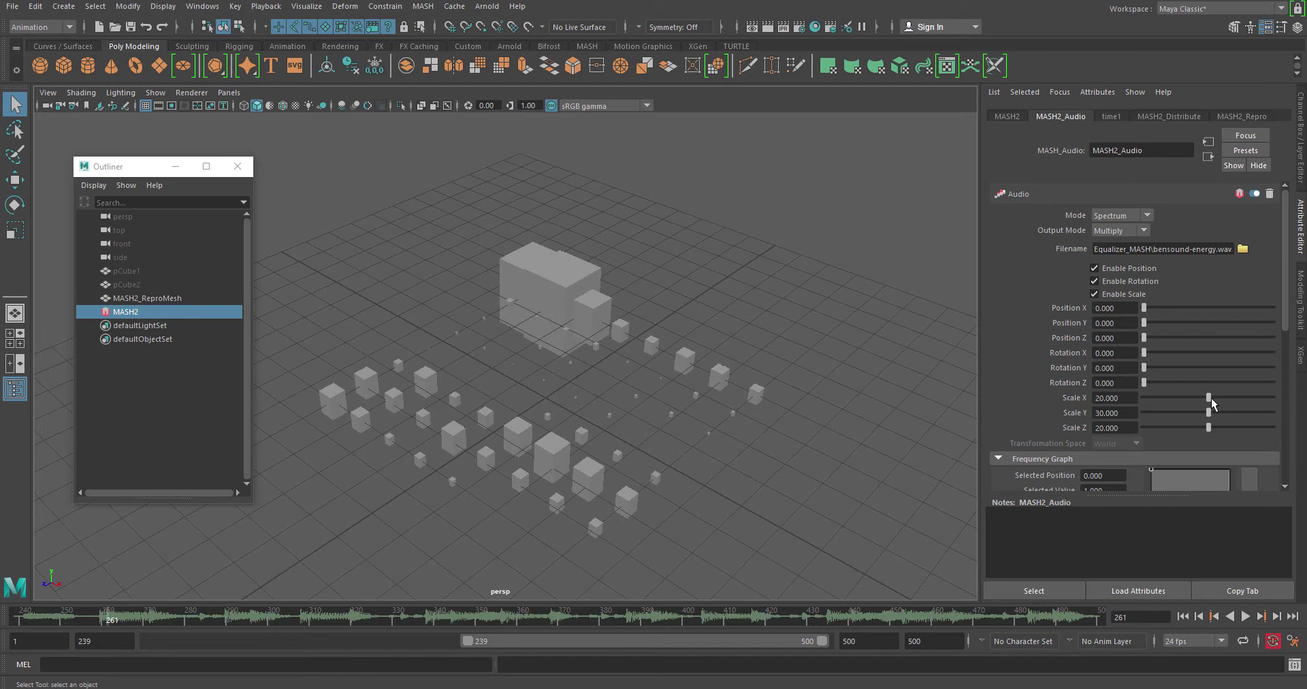
Return the Audio node's Output Mode to Normal and set Scale X and Scale Z to 0
left_click(1115, 234)
left_click(1113, 243)
left_click_drag(1208, 396, 1031, 399)
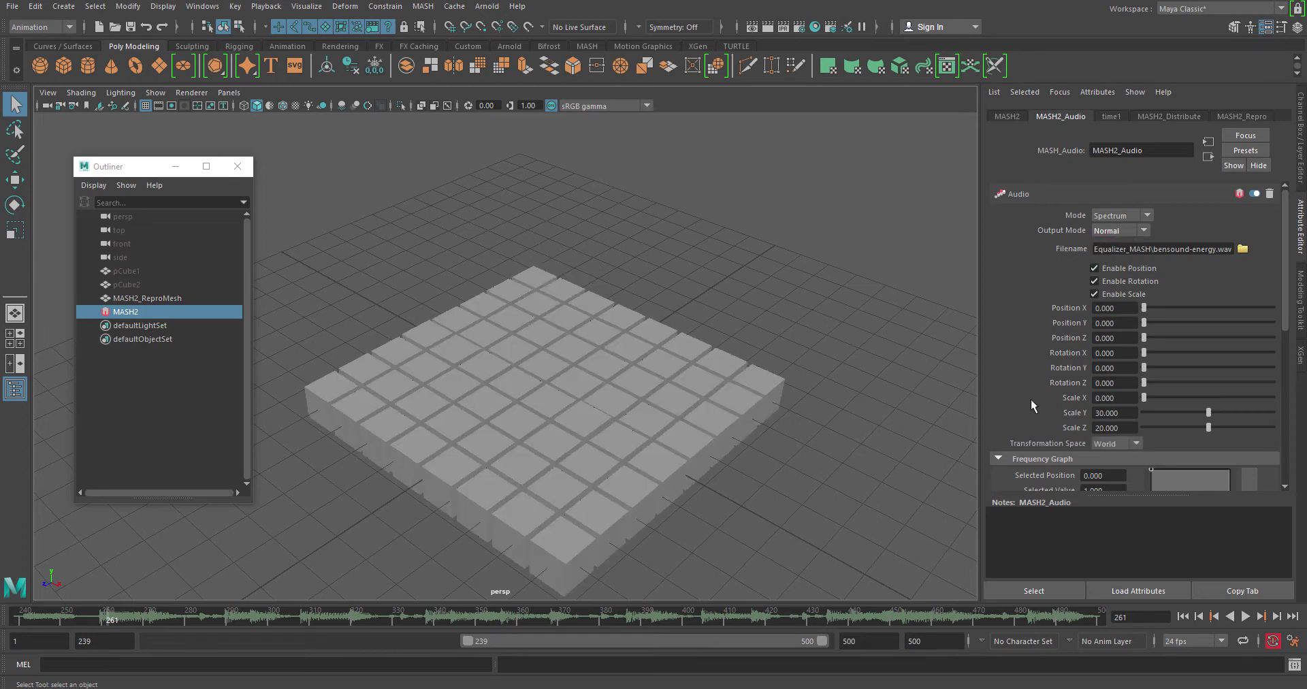
left_click_drag(1208, 427, 937, 430)
Play the animation from the range start to check the vertical scaling of the cubes in Normal mode
left_click(1182, 615)
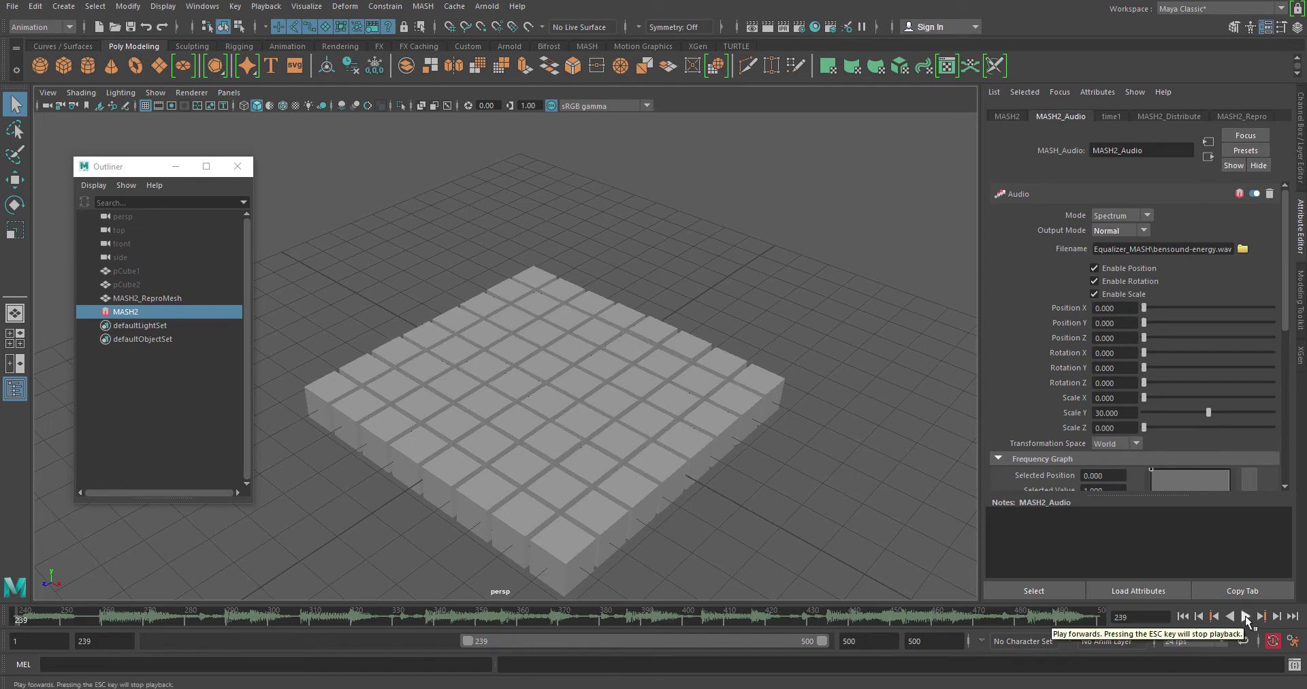
left_click(1246, 616)
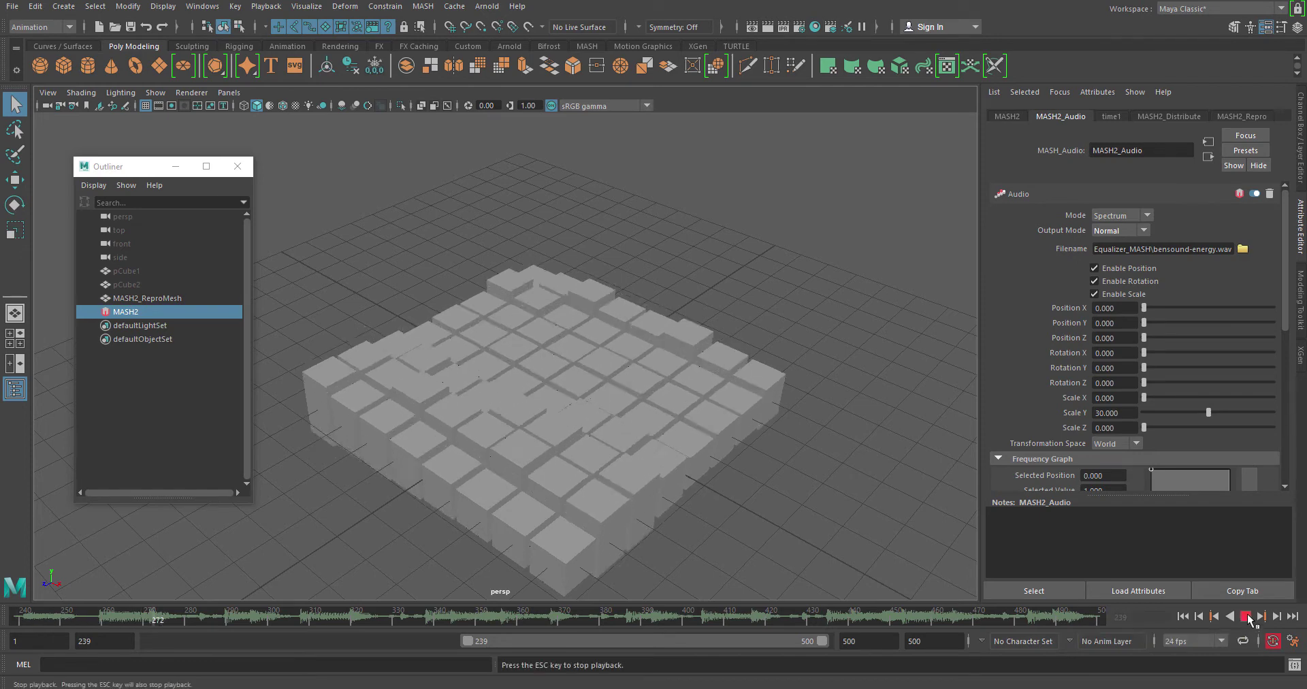
left_click(1245, 616)
left_click_drag(765, 410, 760, 385, "alt")
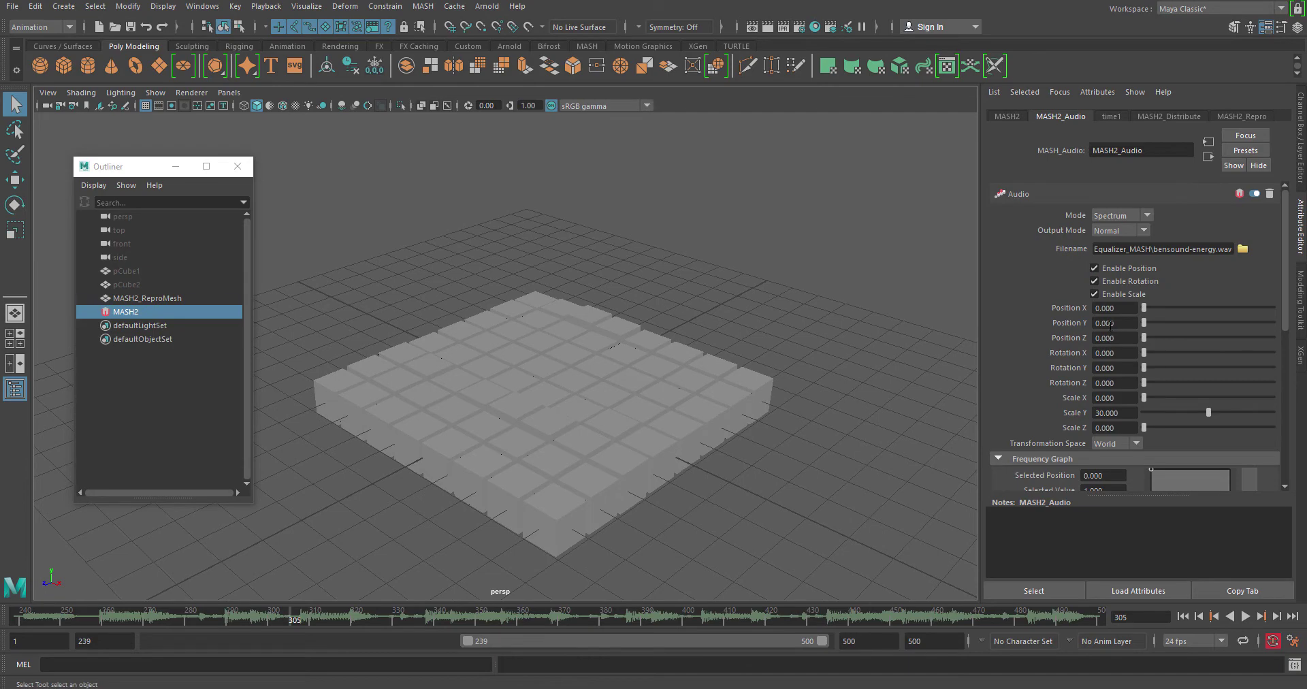
left_click_drag(790, 383, 721, 374, "alt")
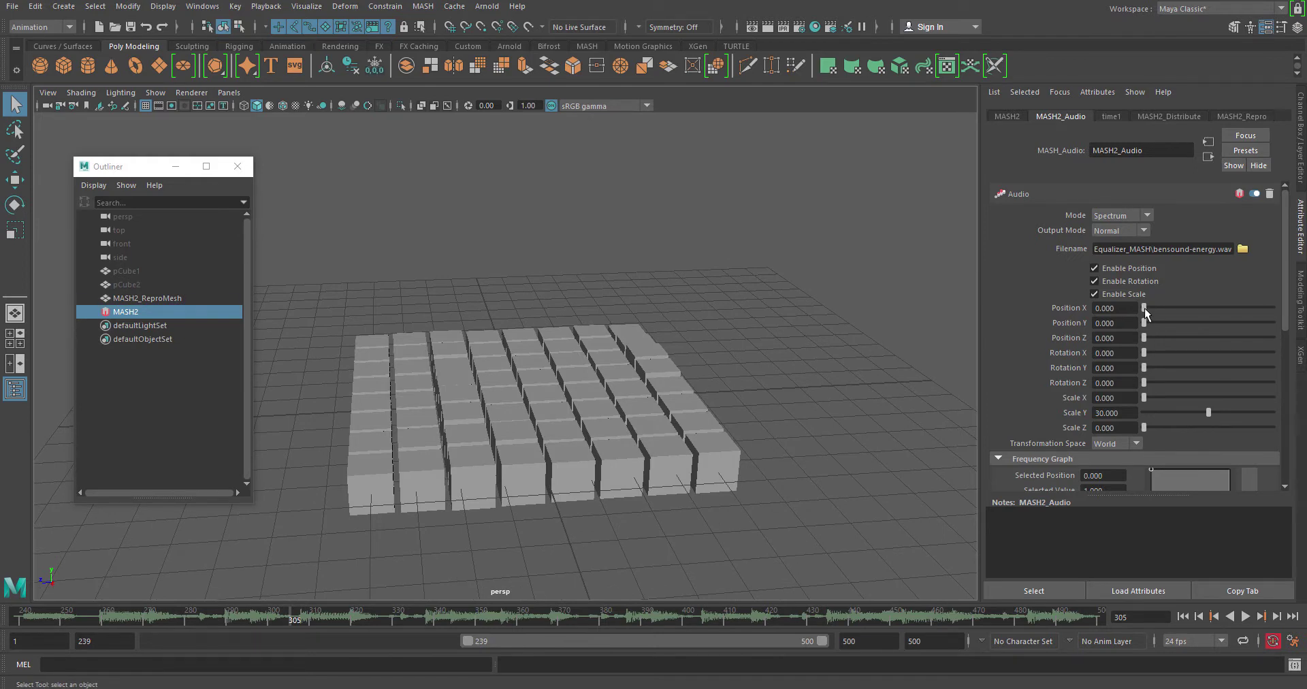
Try a Position X of 30 on the Audio node
left_click_drag(1143, 311, 1251, 346)
left_click(1119, 311)
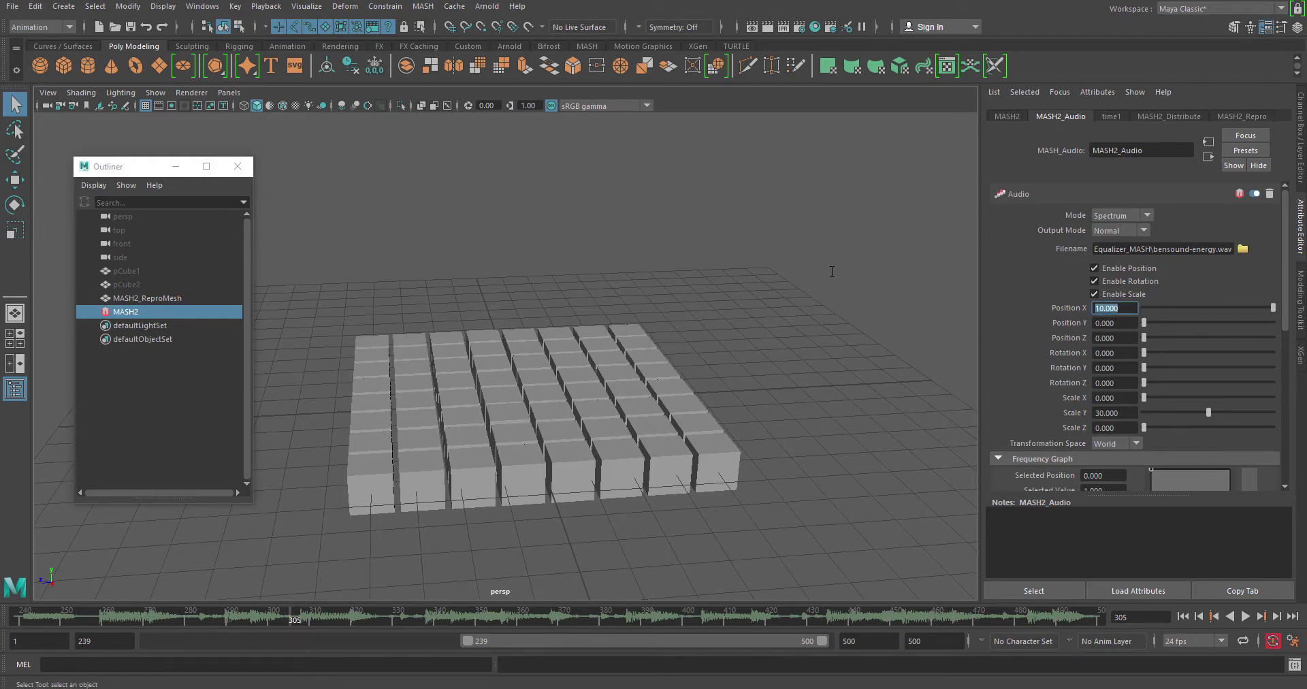
type("30")
key("Return")
Play the animation from the range start to examine how the cubes shift along X
left_click_drag(749, 341, 745, 381, "alt")
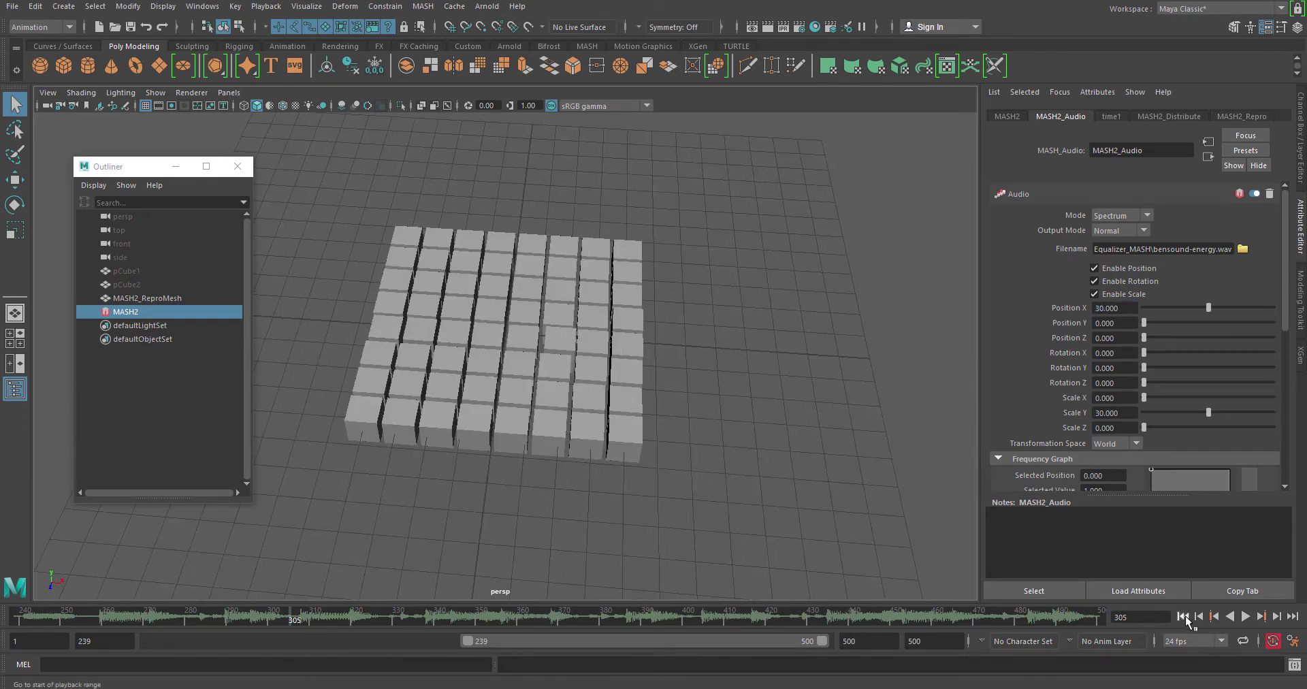
left_click(1183, 616)
left_click(1245, 616)
left_click_drag(636, 248, 710, 423, "alt")
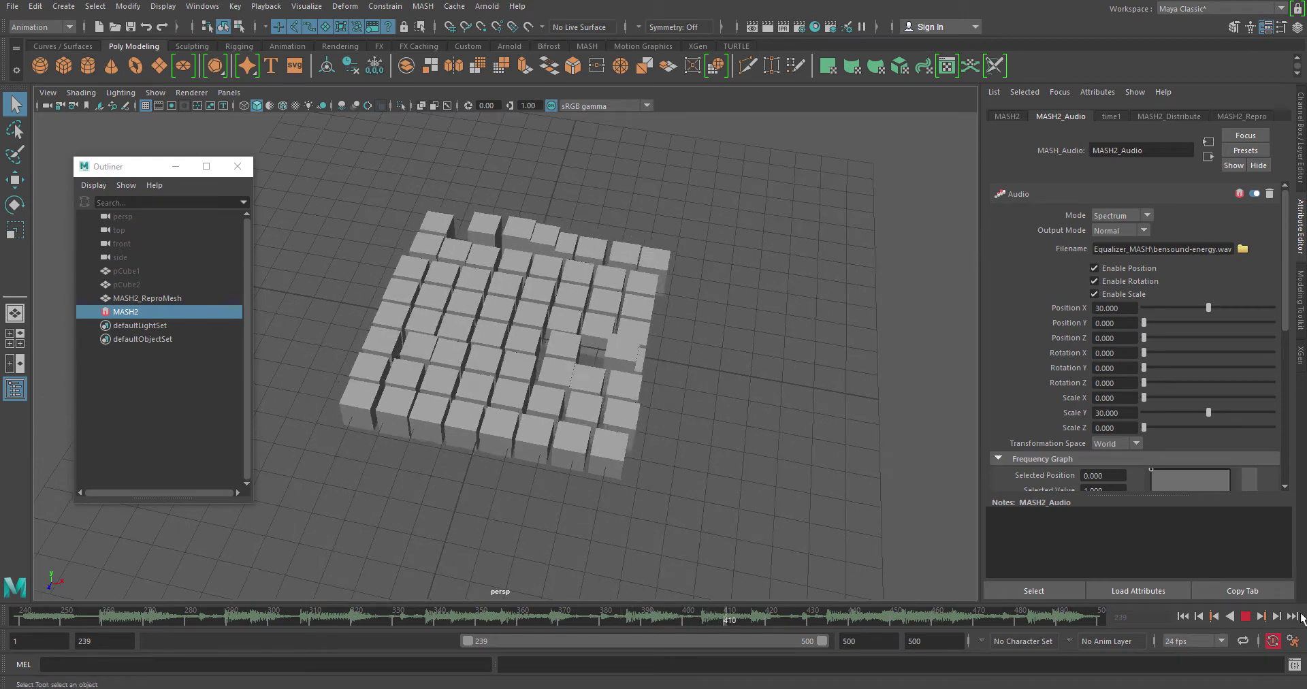
left_click(1245, 617)
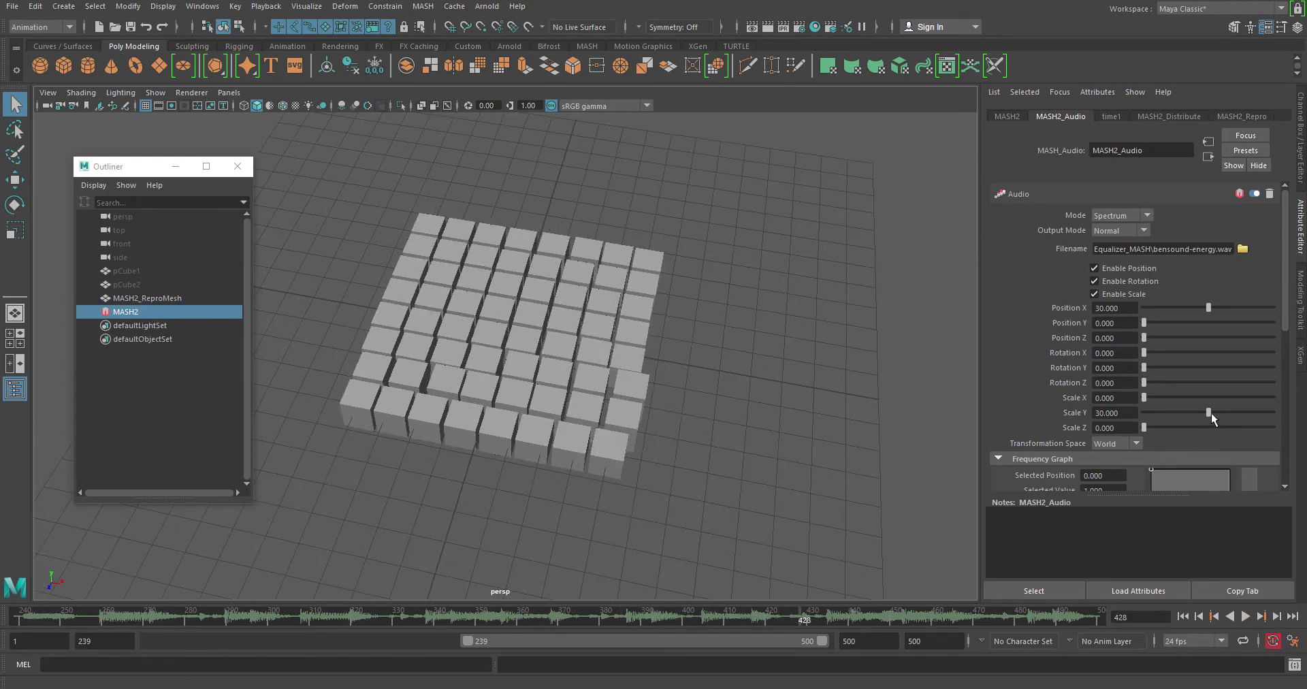
Try a Scale Y of 0 on the Audio node and play the animation to view the X movement alone
left_click_drag(644, 399, 612, 373, "alt")
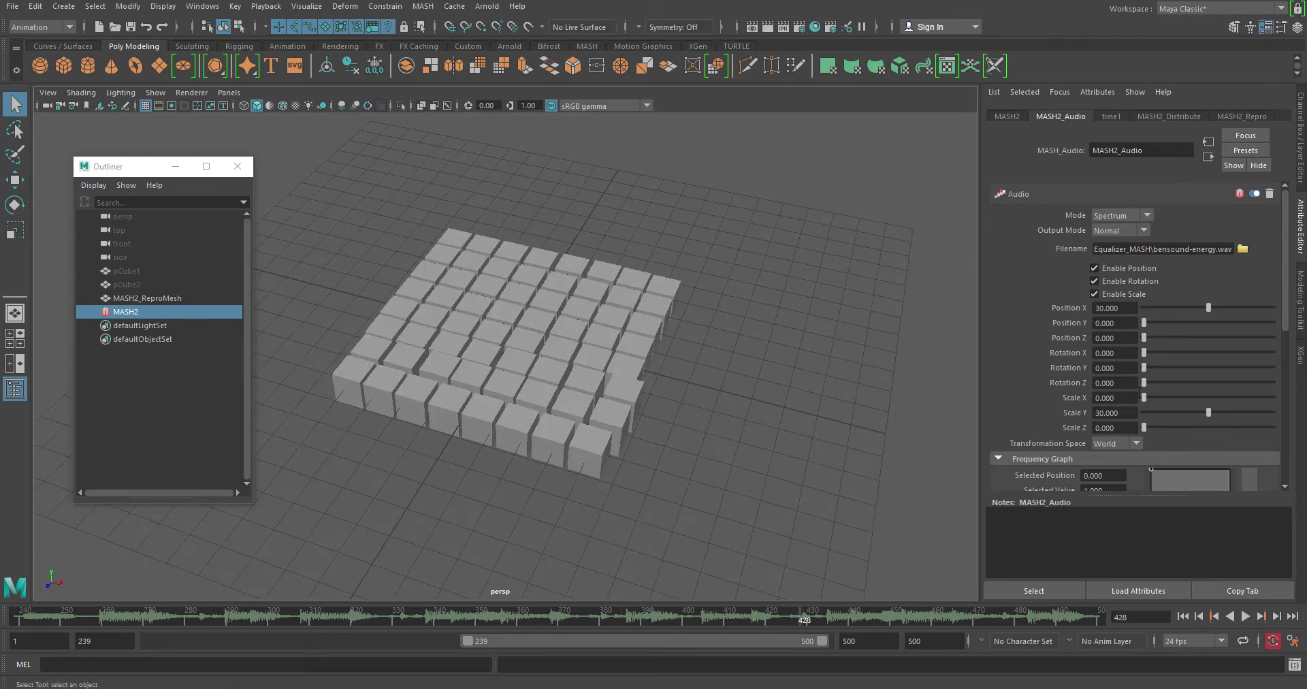
left_click_drag(1208, 411, 1143, 413)
left_click_drag(563, 355, 644, 381, "alt")
left_click(1242, 617)
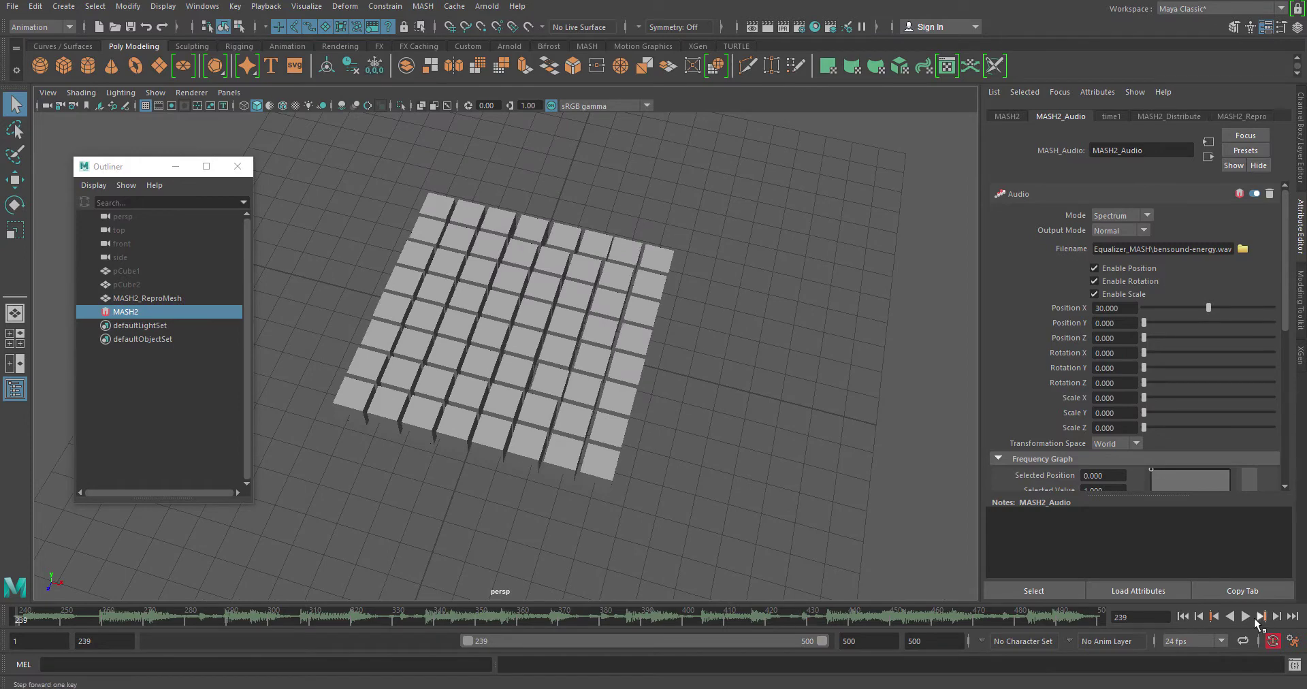
left_click_drag(720, 432, 656, 402, "alt")
left_click_drag(533, 397, 630, 483, "alt")
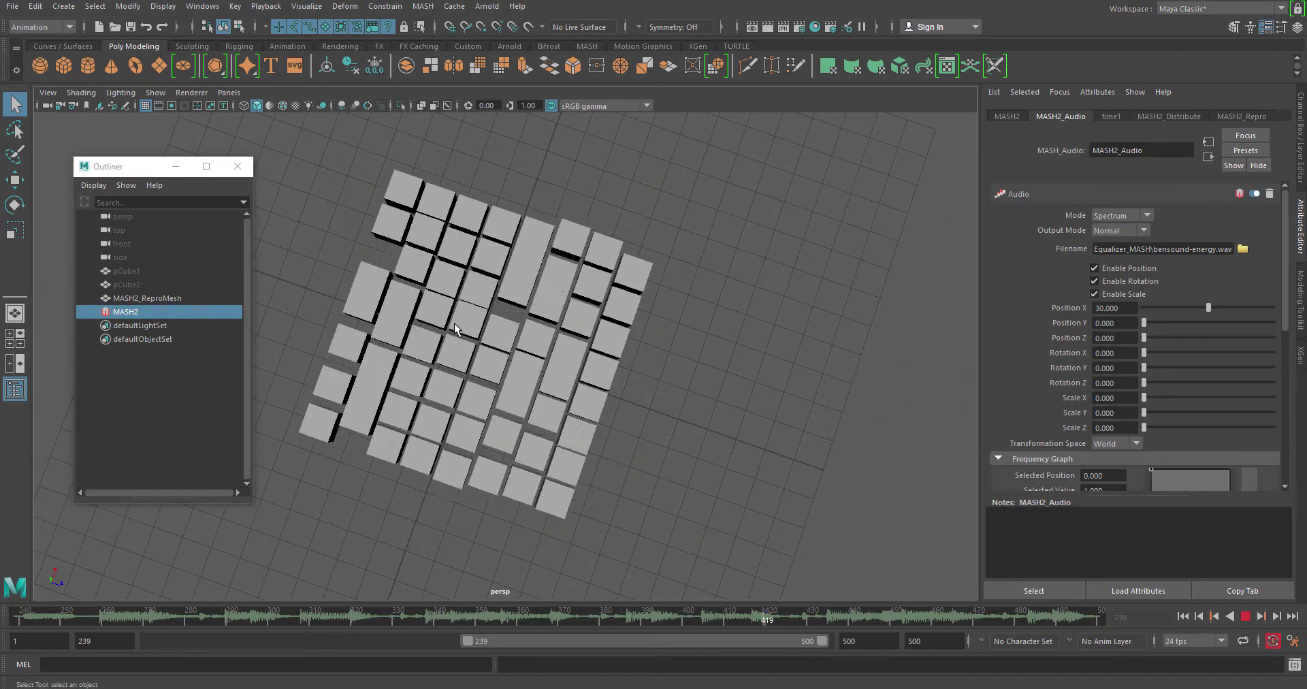
left_click(1245, 616)
Return to the range start and set the Audio node's Position X to 0 and Scale Y to 30
left_click(1183, 616)
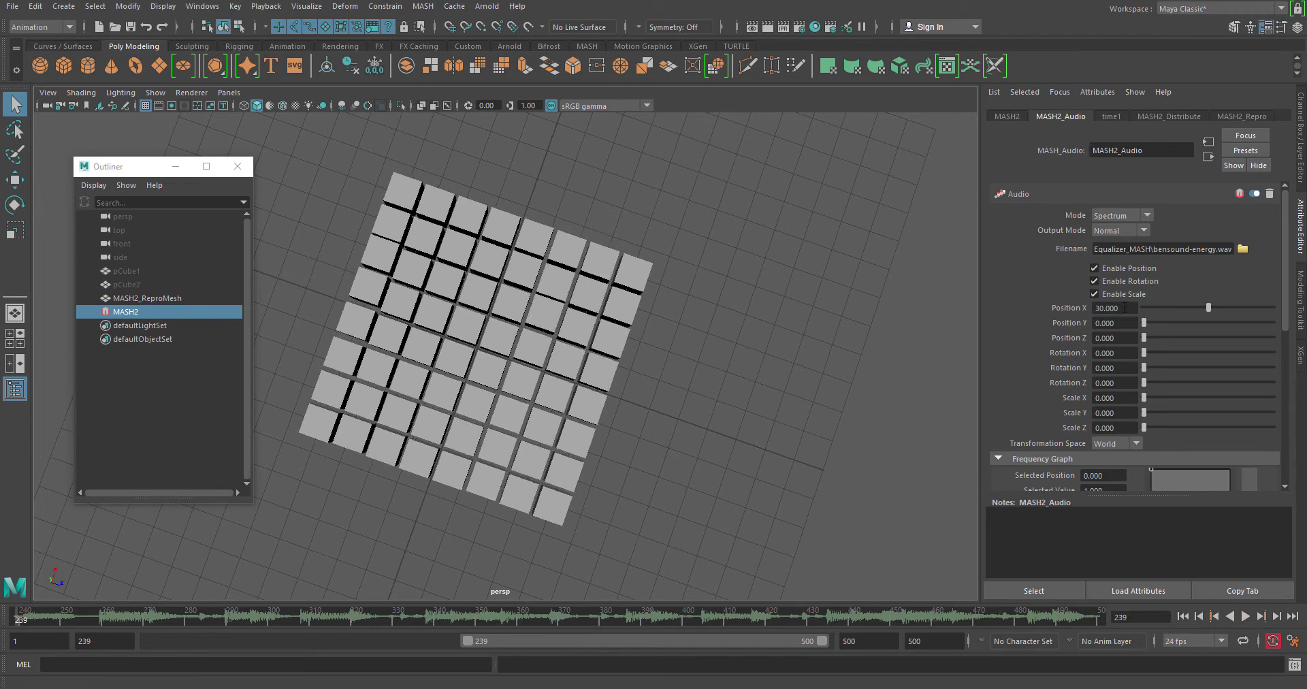
double_click(1124, 307)
type("0")
key("Return")
double_click(1115, 412)
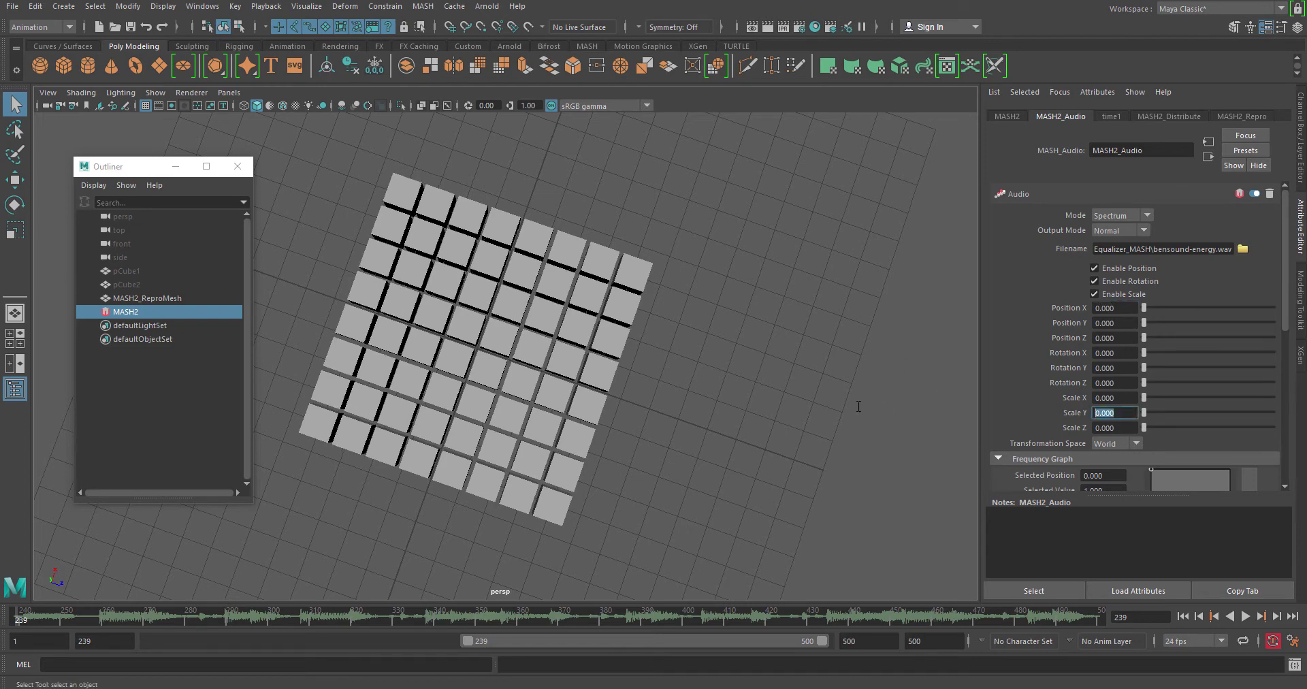
type("30")
key("Return")
Change the Audio node's Transformation Space to Local
scroll(1012, 378, "down", 3)
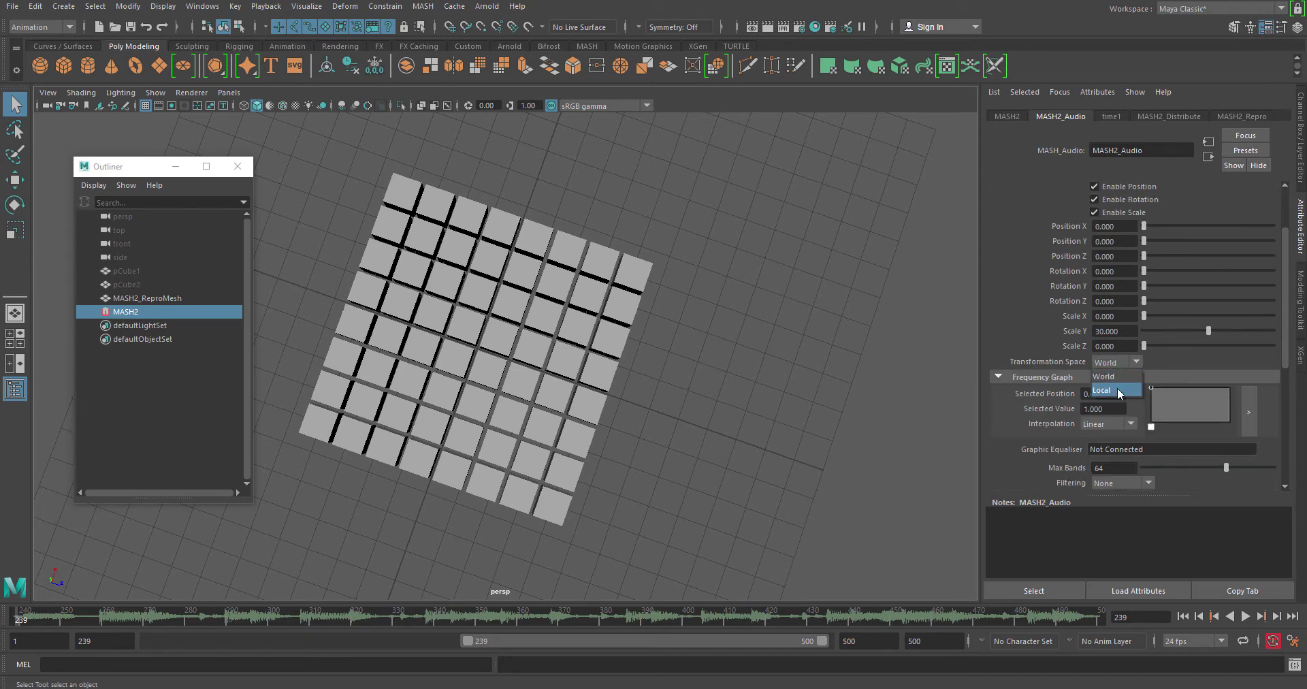
left_click(1117, 391)
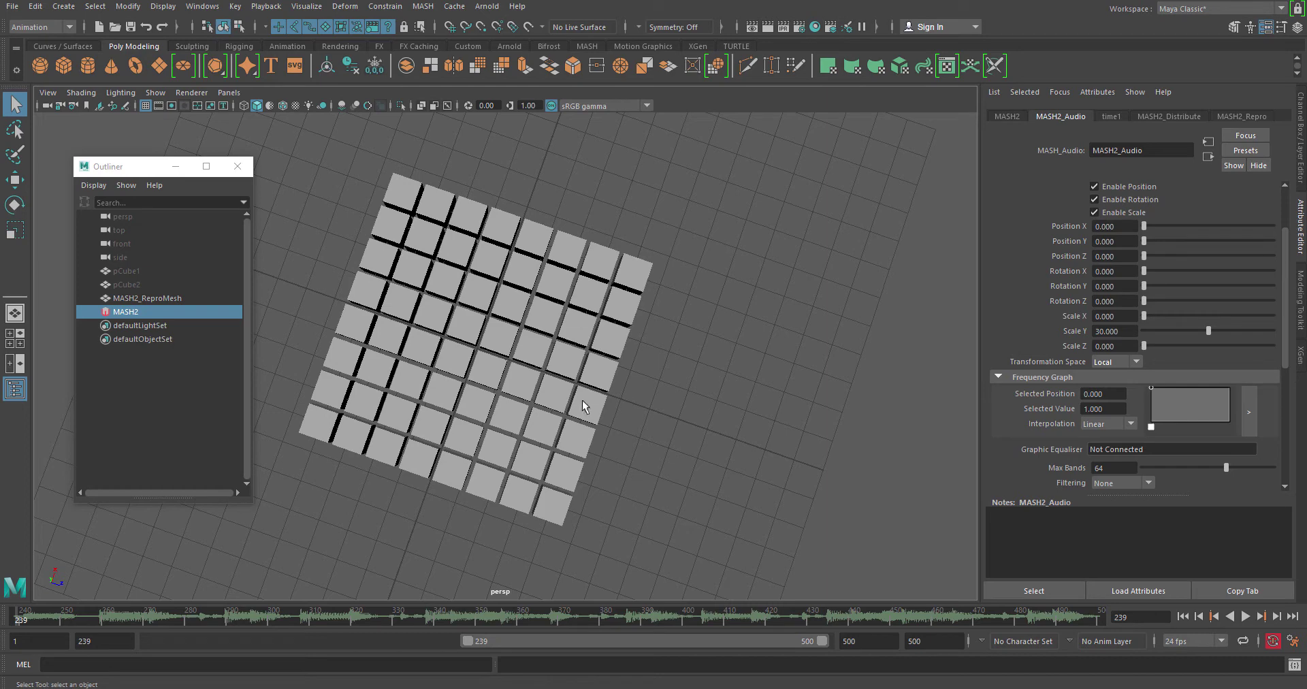
left_click_drag(599, 452, 477, 385, "alt")
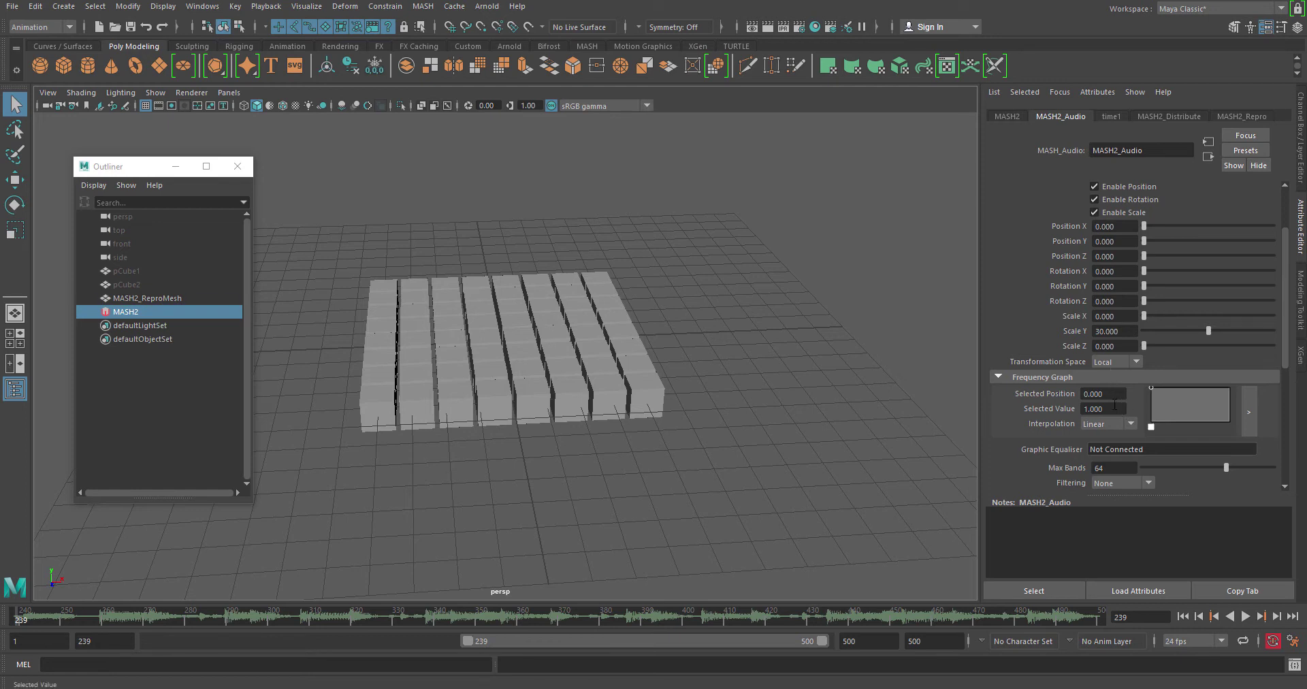
While the animation plays, add a low point at about 0.322 and a high point at about 0.617 to the Frequency Graph
scroll(1116, 401, "down", 2)
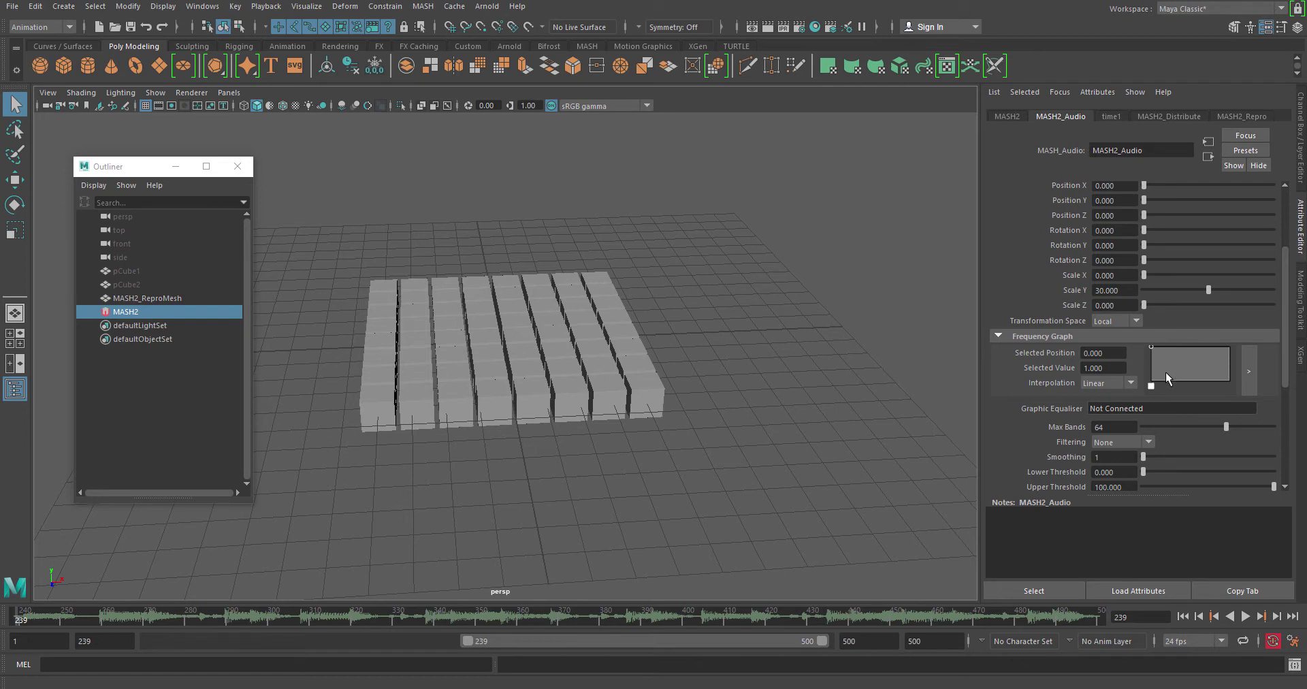
left_click(1246, 617)
left_click_drag(1175, 347, 1179, 376)
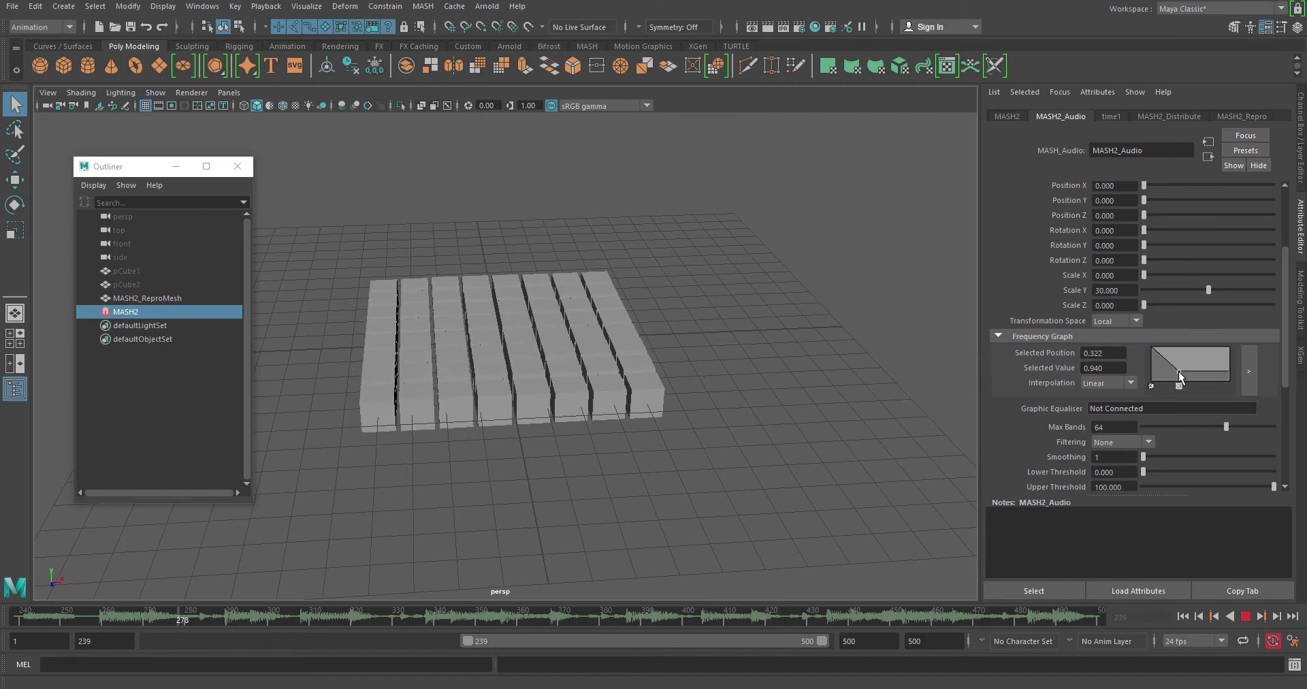
left_click_drag(646, 450, 558, 469, "alt")
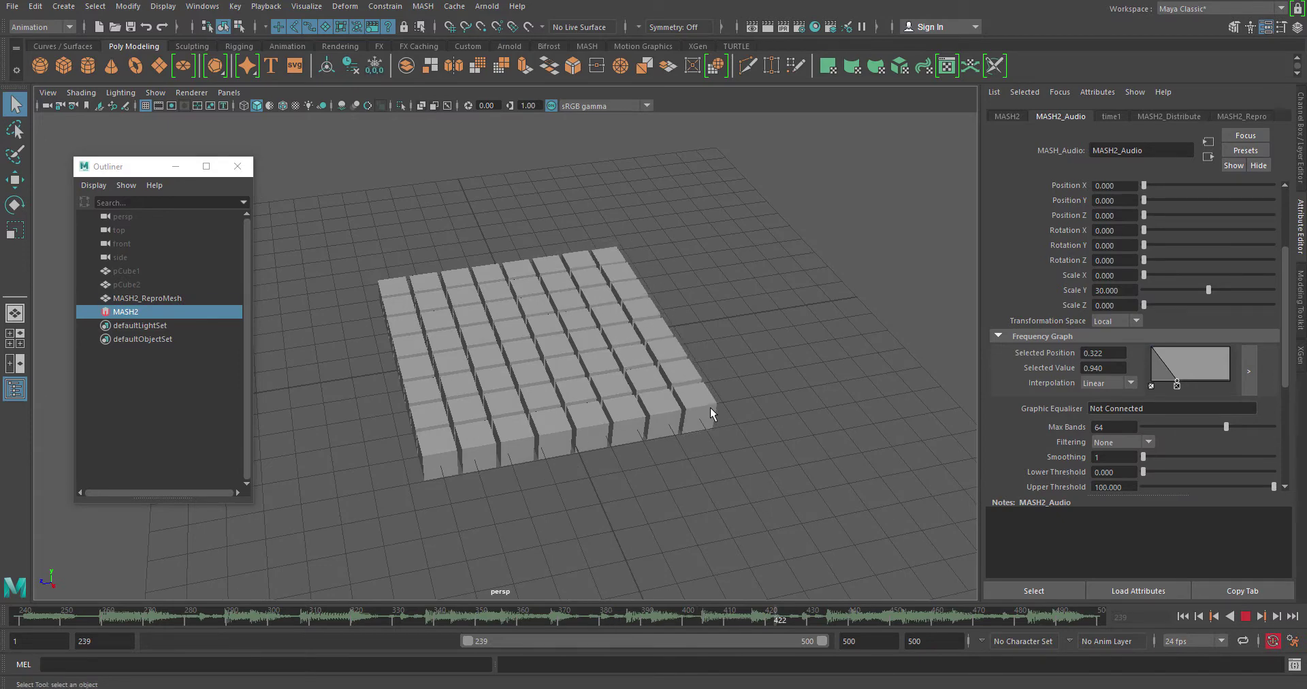
left_click_drag(618, 477, 395, 373, "alt")
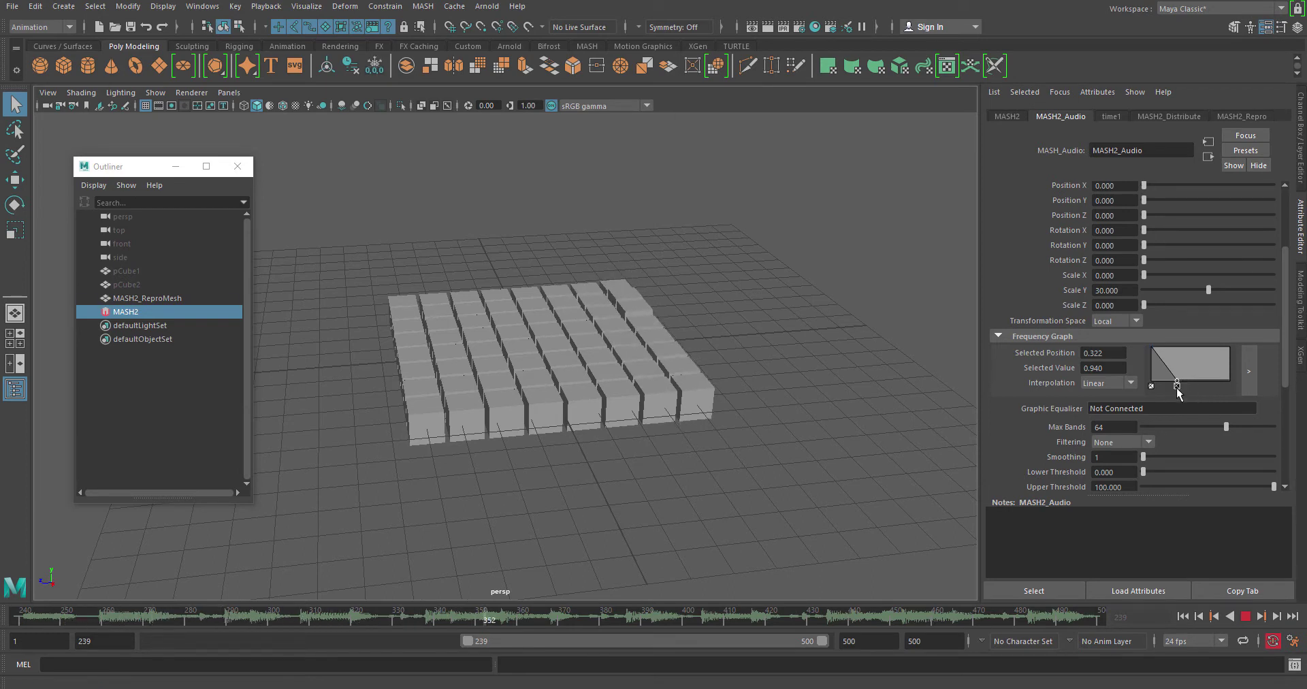
left_click(1201, 348)
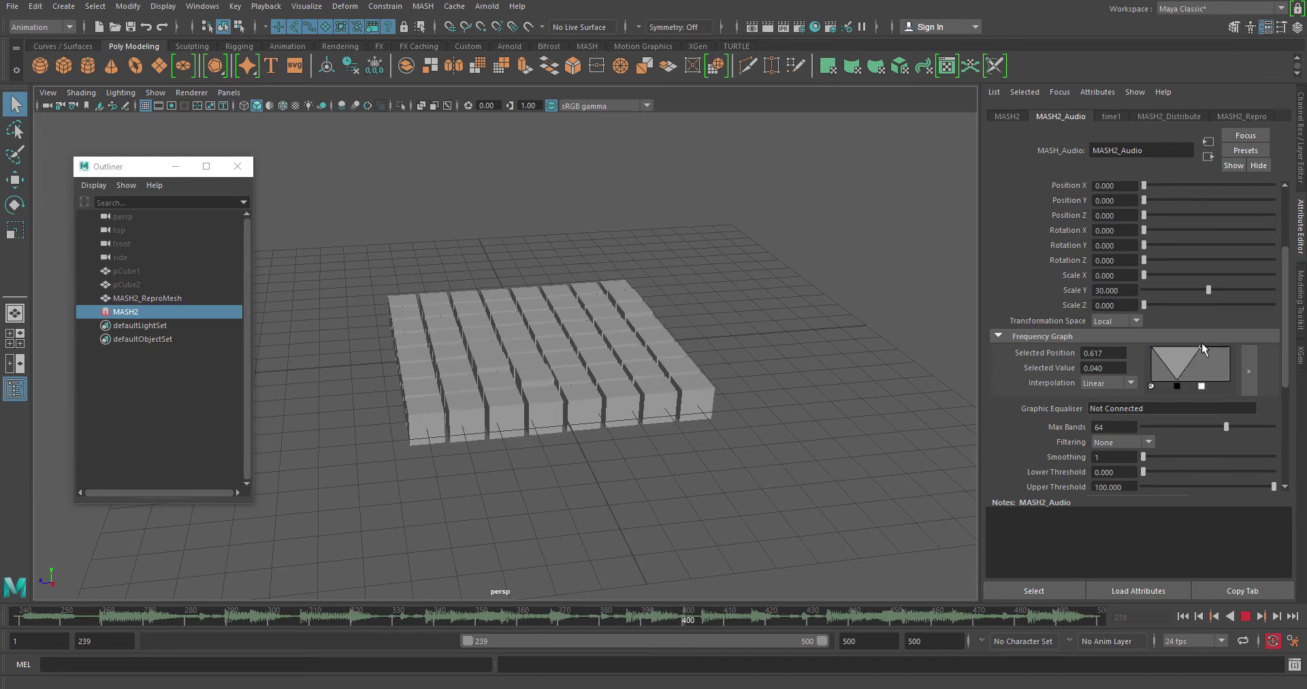
Lower the Frequency Graph's 0.617 point to about 0.04 and add a high point at about 0.922 during playback
left_click_drag(1202, 346, 1213, 346)
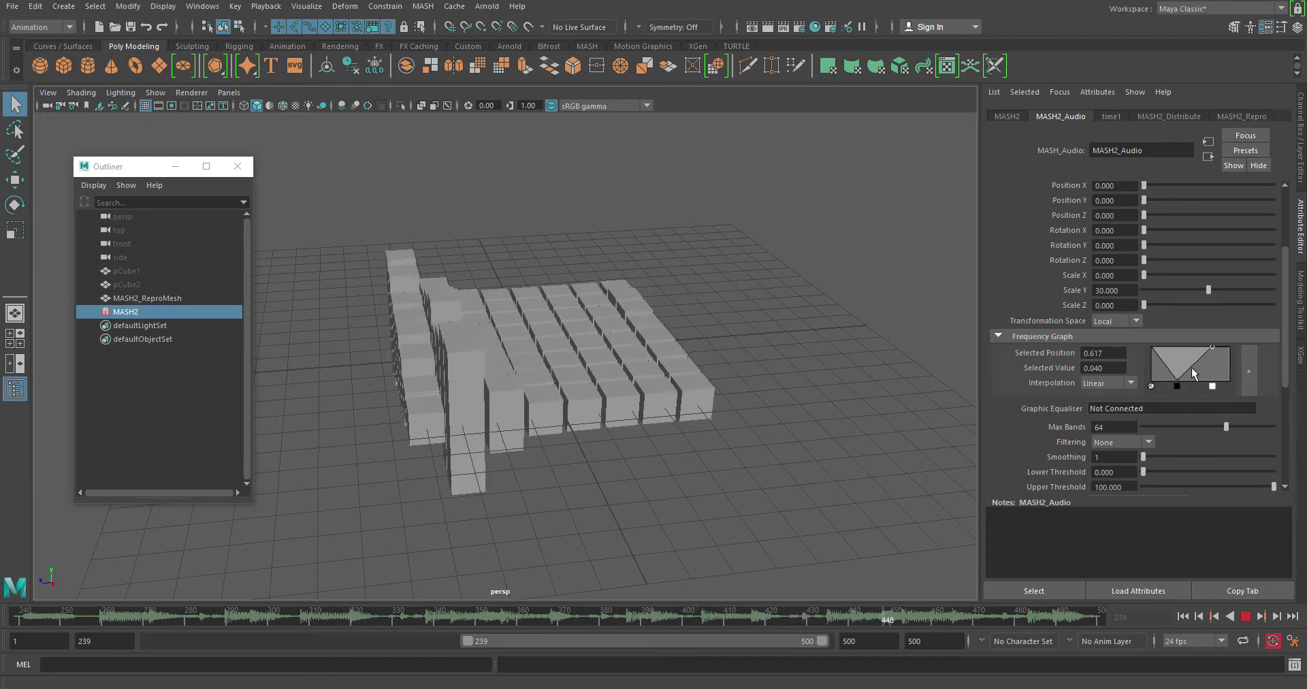
left_click(1220, 349)
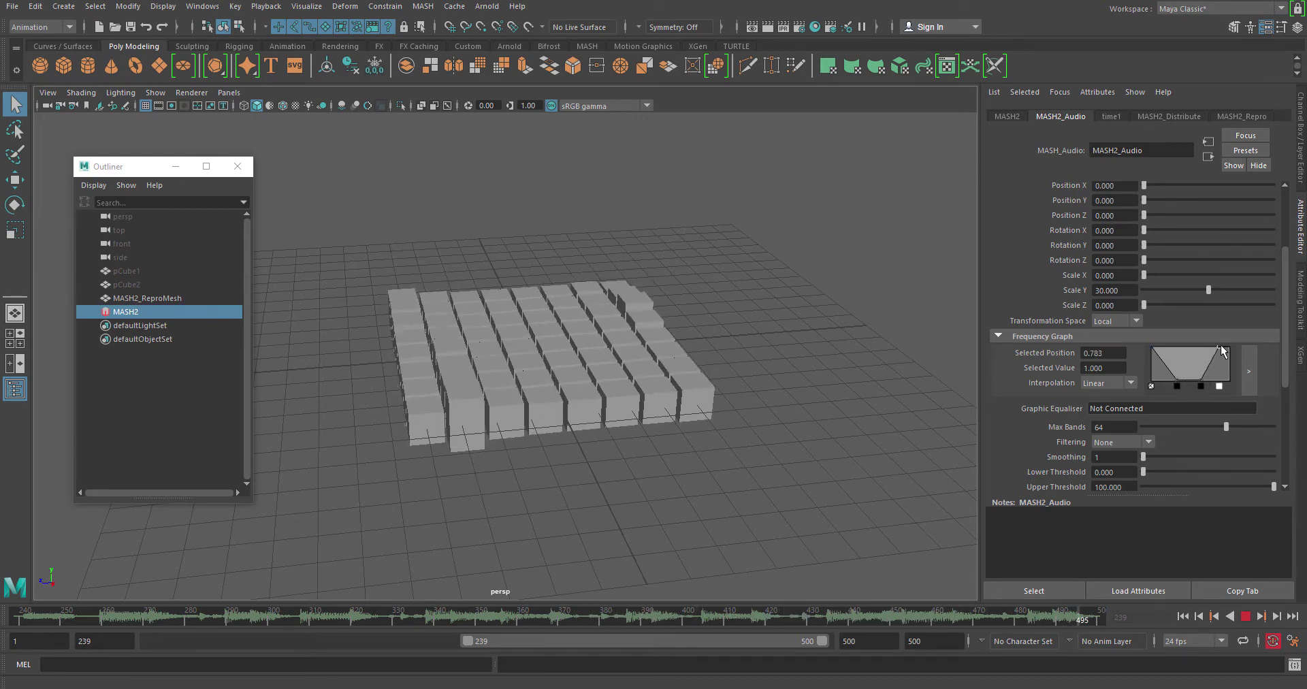
left_click_drag(721, 382, 629, 430, "alt")
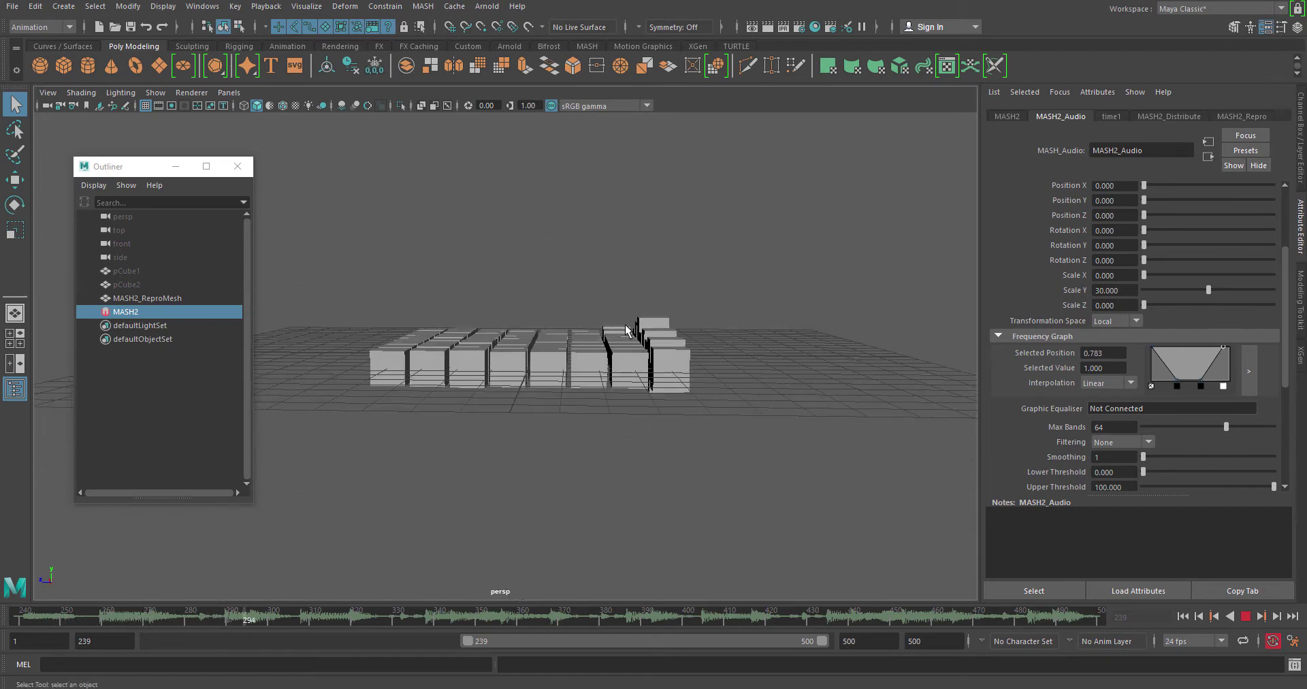
Stop playback and, in the enlarged Frequency Graph, move the low points to about 0.227 and 0.826 and add a high point near the start
left_click(1246, 374)
left_click_drag(691, 233, 971, 137)
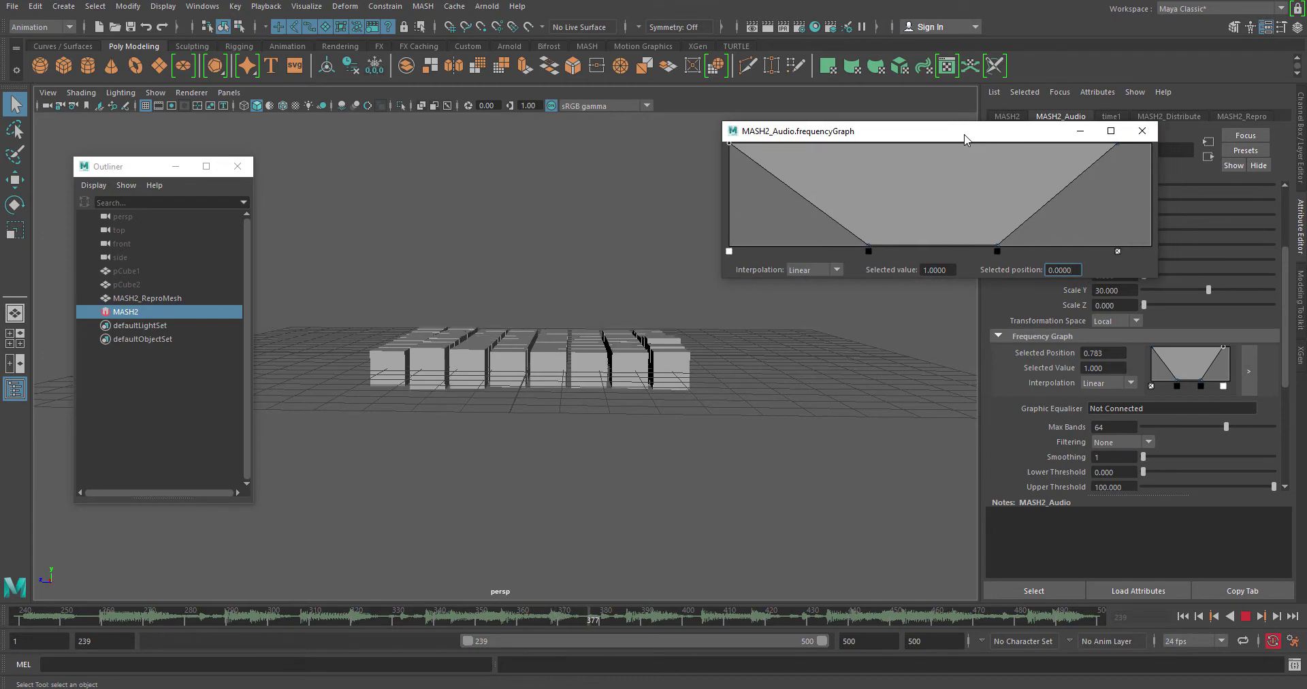
left_click(1245, 616)
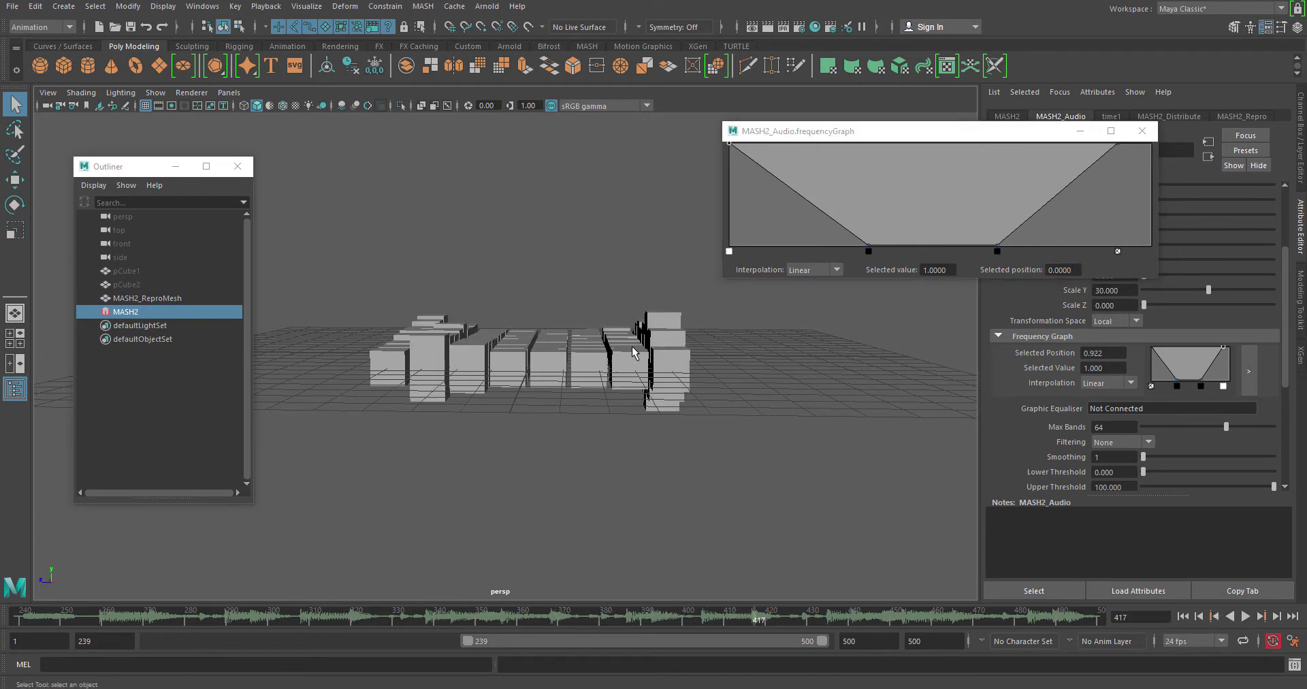
left_click_drag(500, 344, 618, 395, "alt")
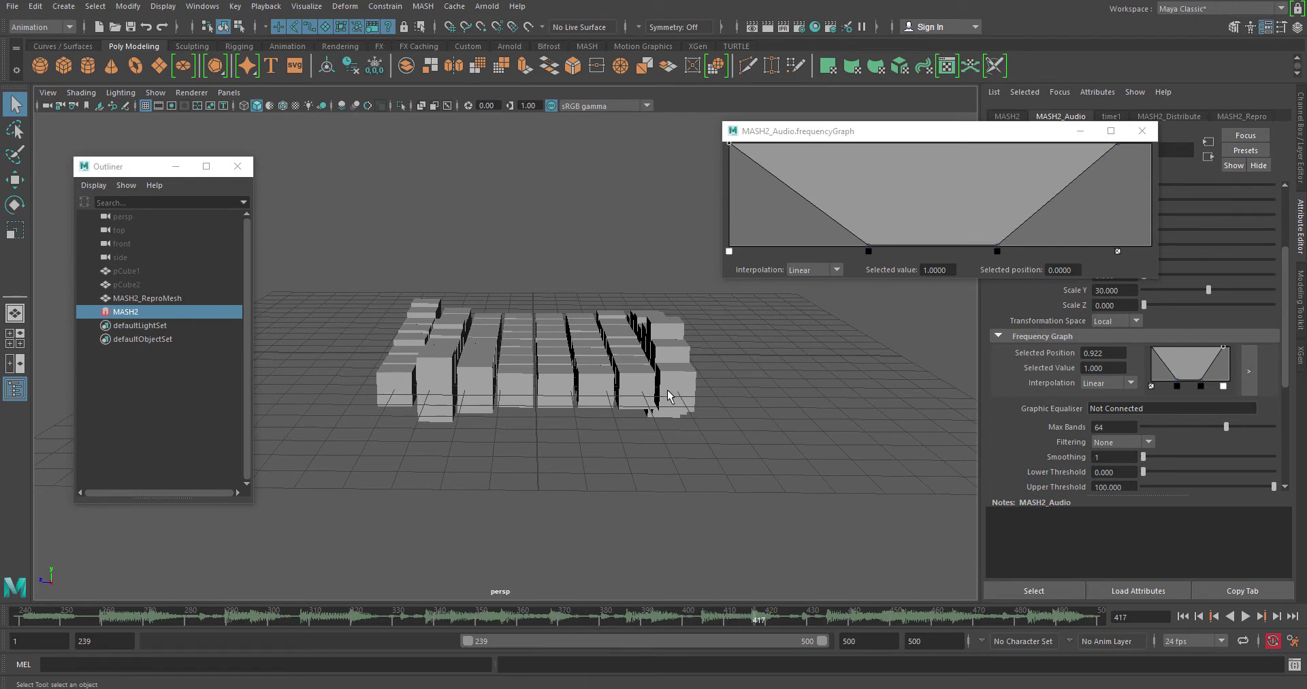
left_click_drag(613, 392, 864, 336, "alt")
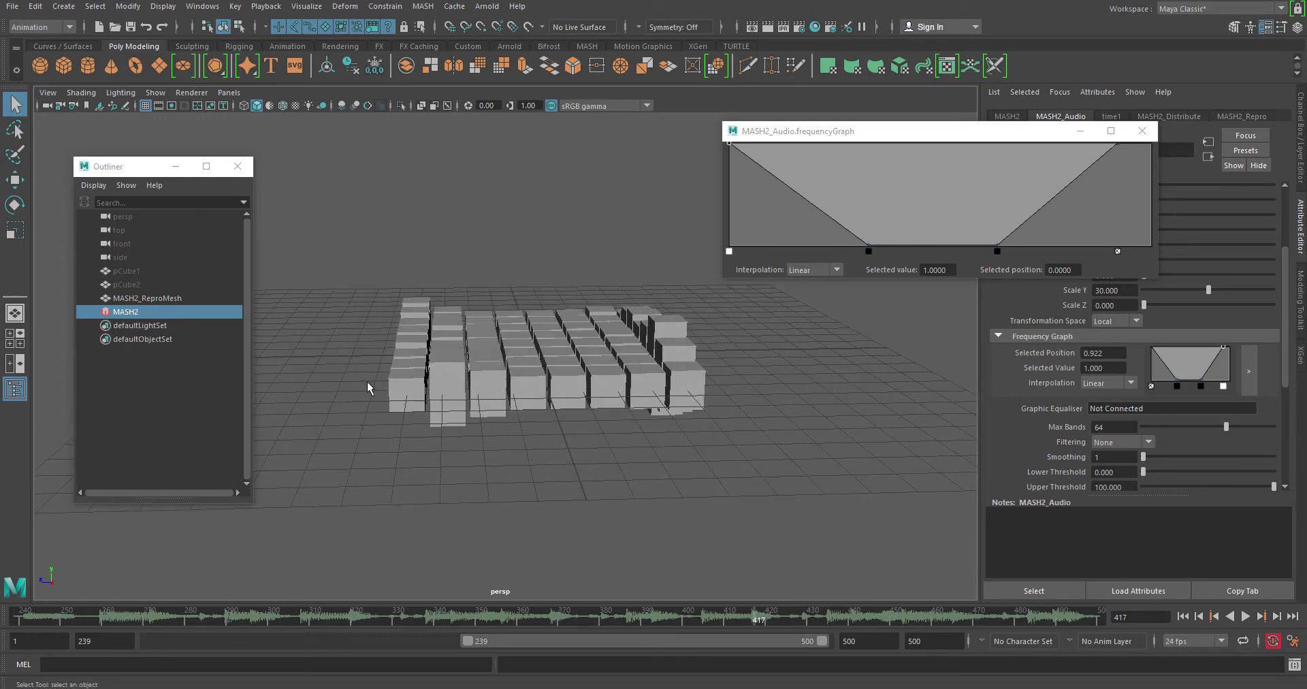
left_click_drag(426, 460, 411, 449, "alt")
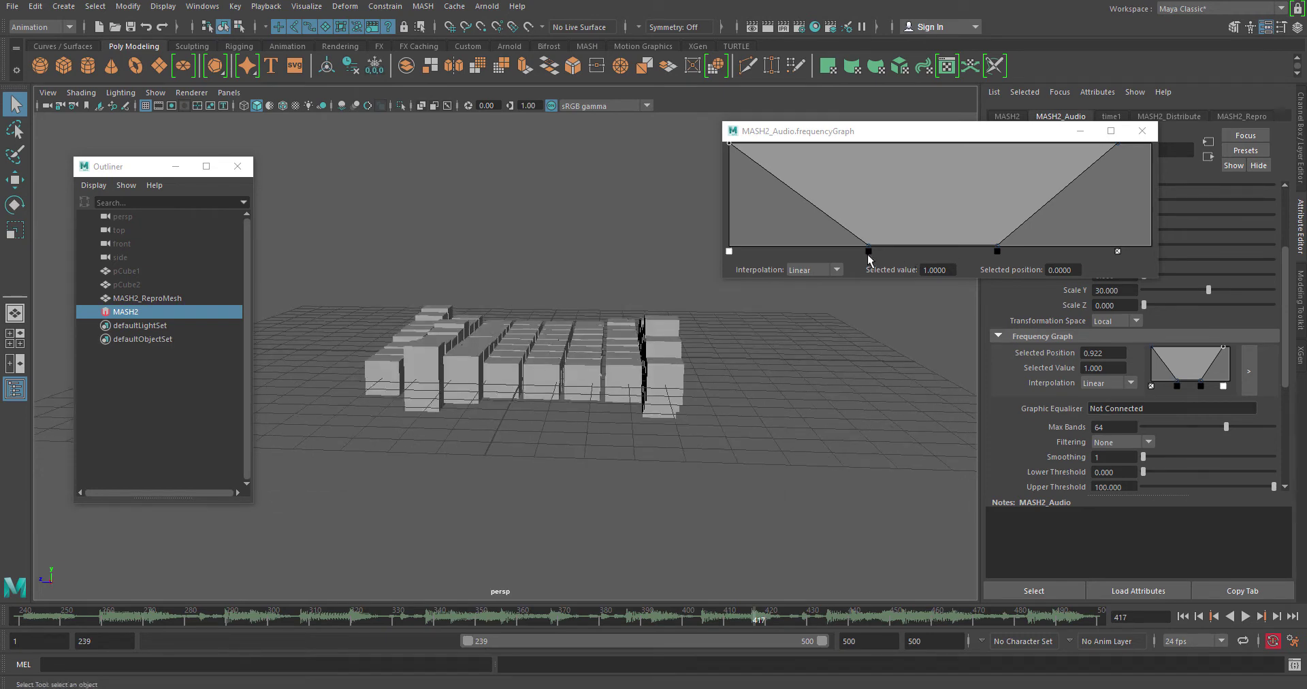
left_click_drag(869, 247, 847, 246)
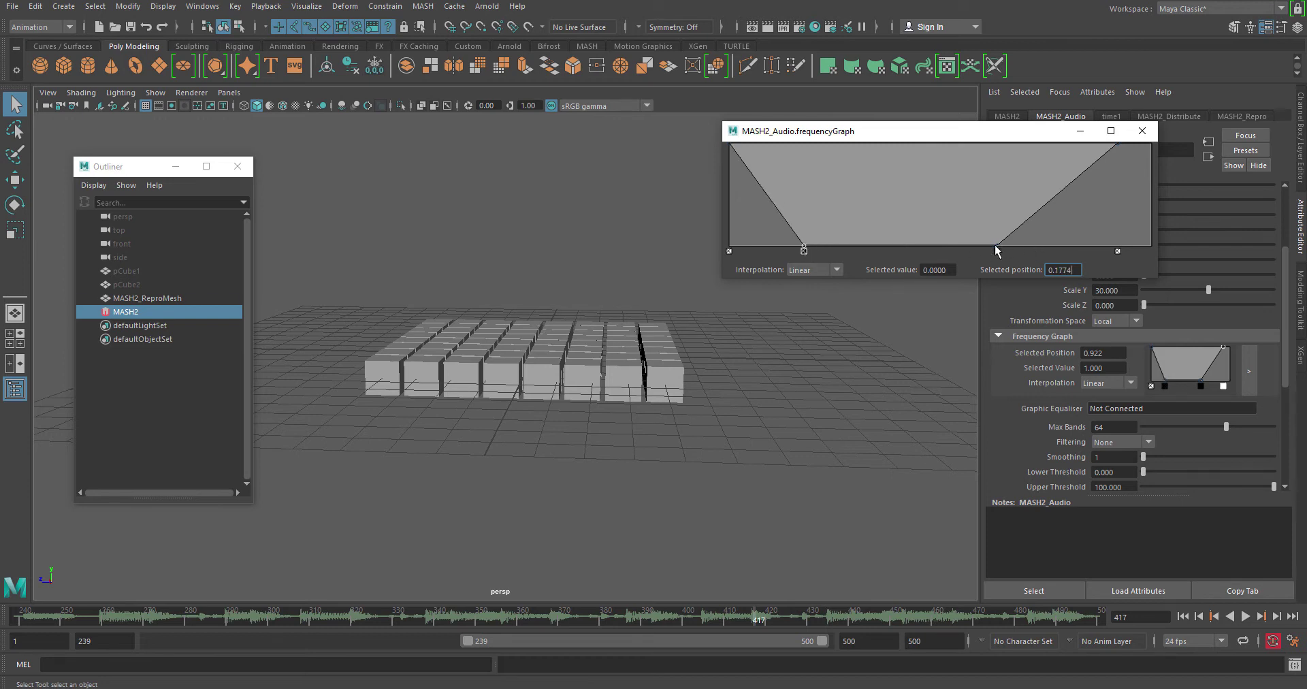
left_click_drag(995, 246, 1059, 253)
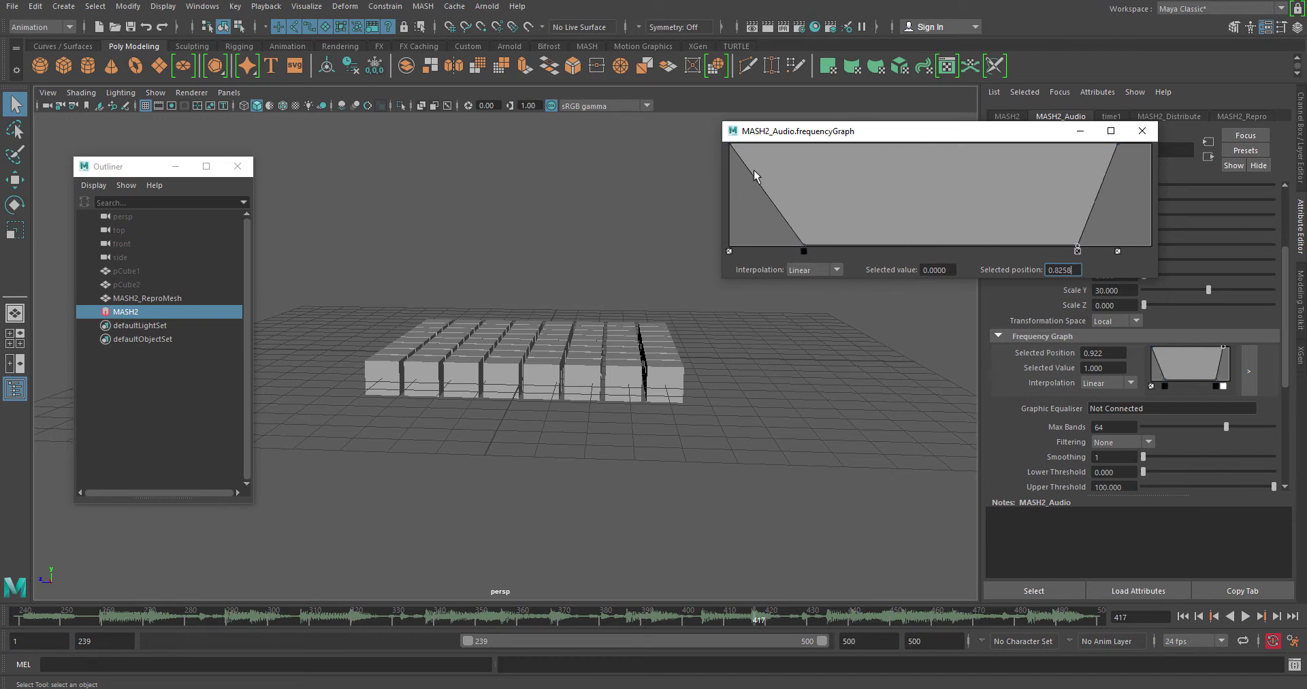
left_click_drag(751, 174, 758, 144)
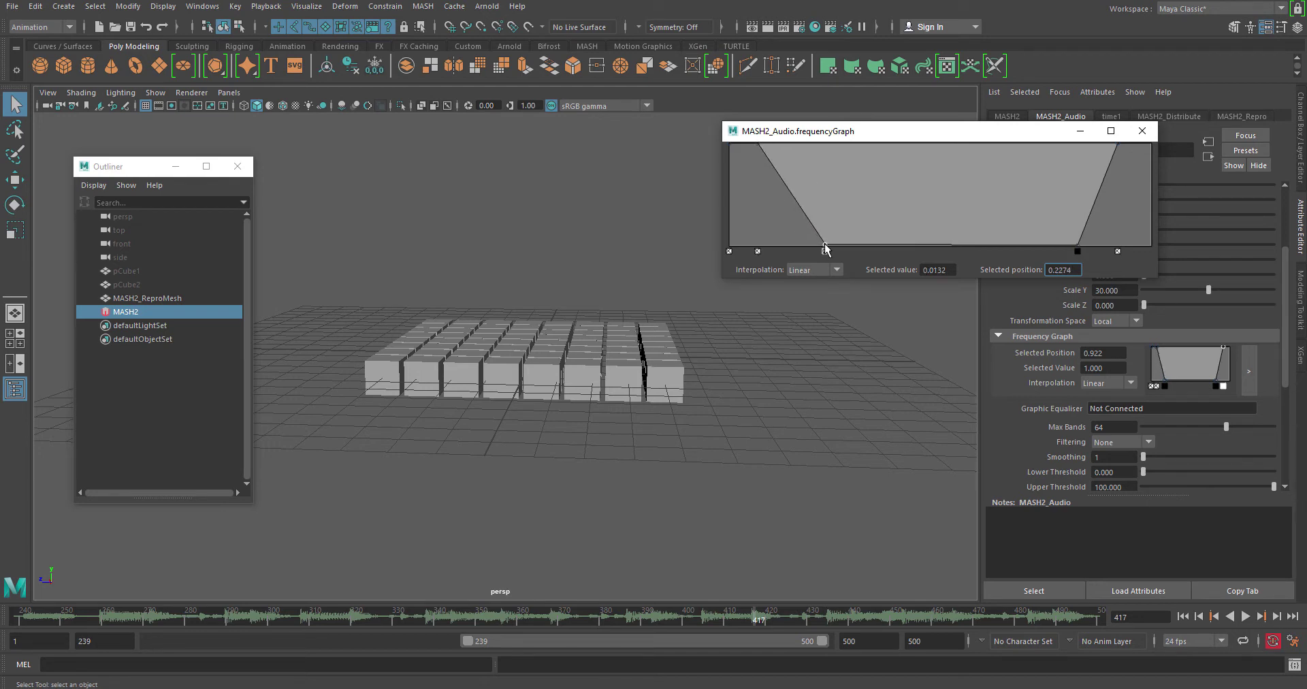
Turn off the timeline sound and play the animation from the range start
left_click(1183, 616)
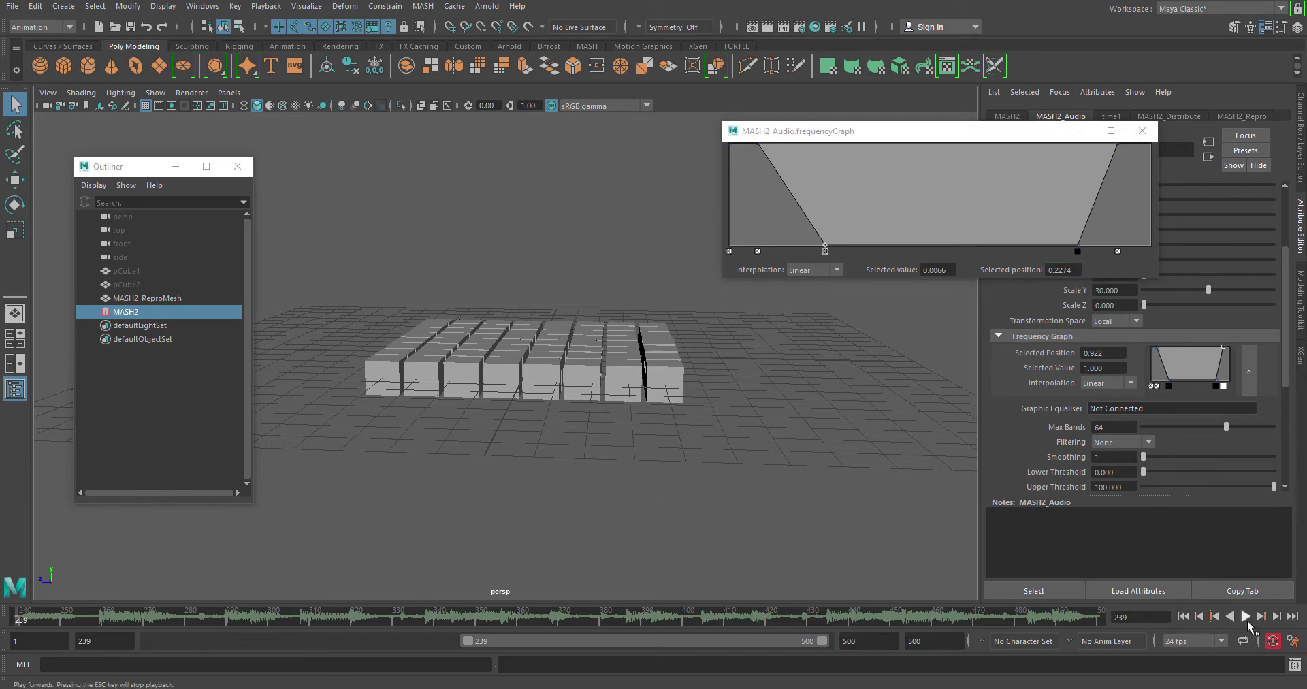
right_click(641, 618)
mouse_move(687, 592)
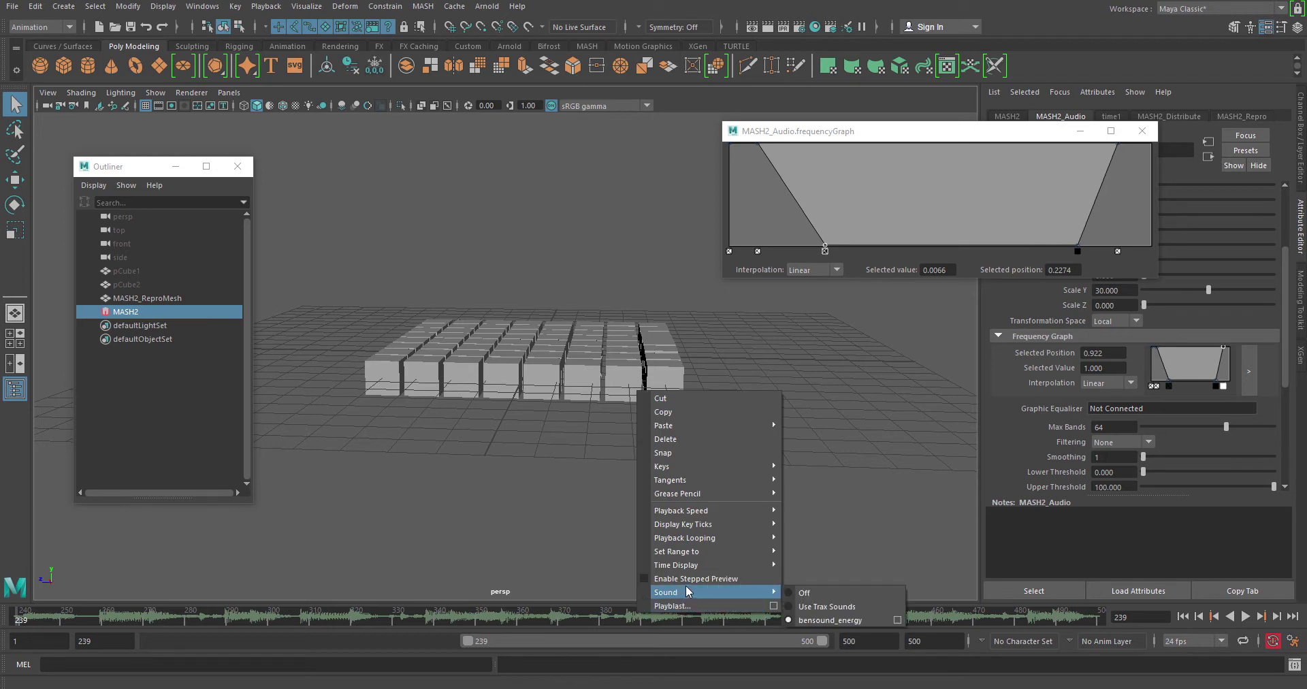
left_click(817, 599)
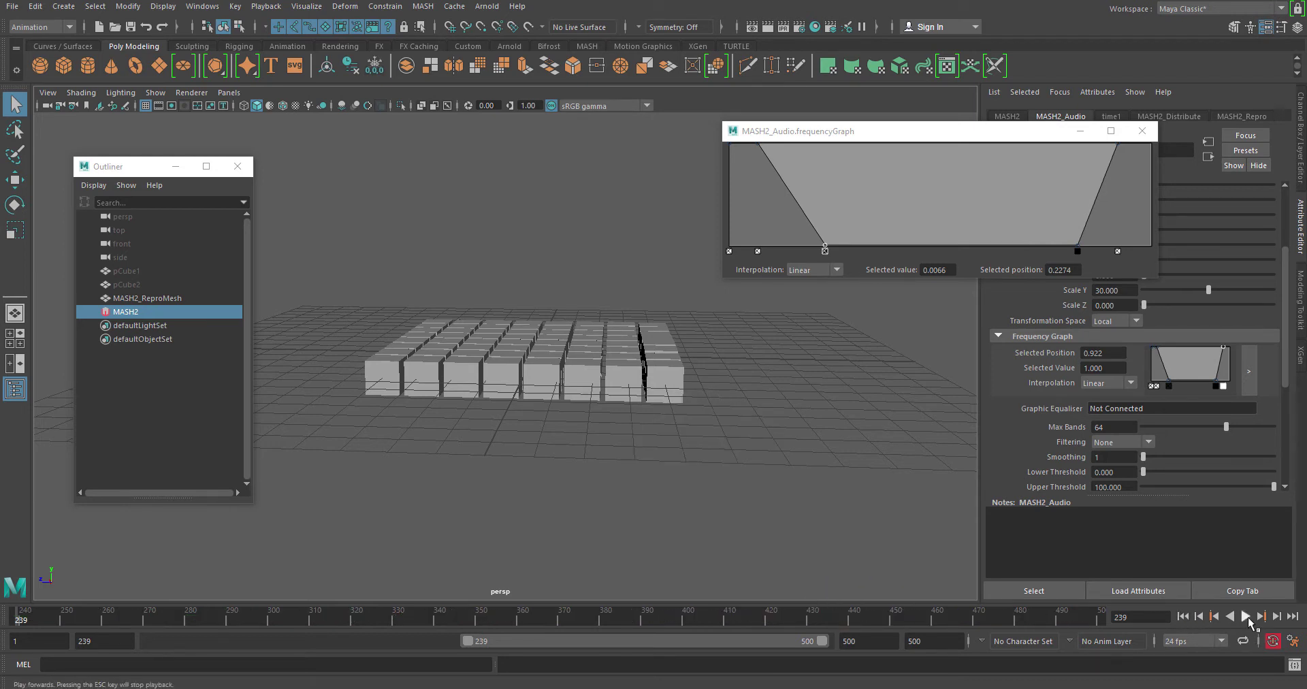
left_click(1245, 617)
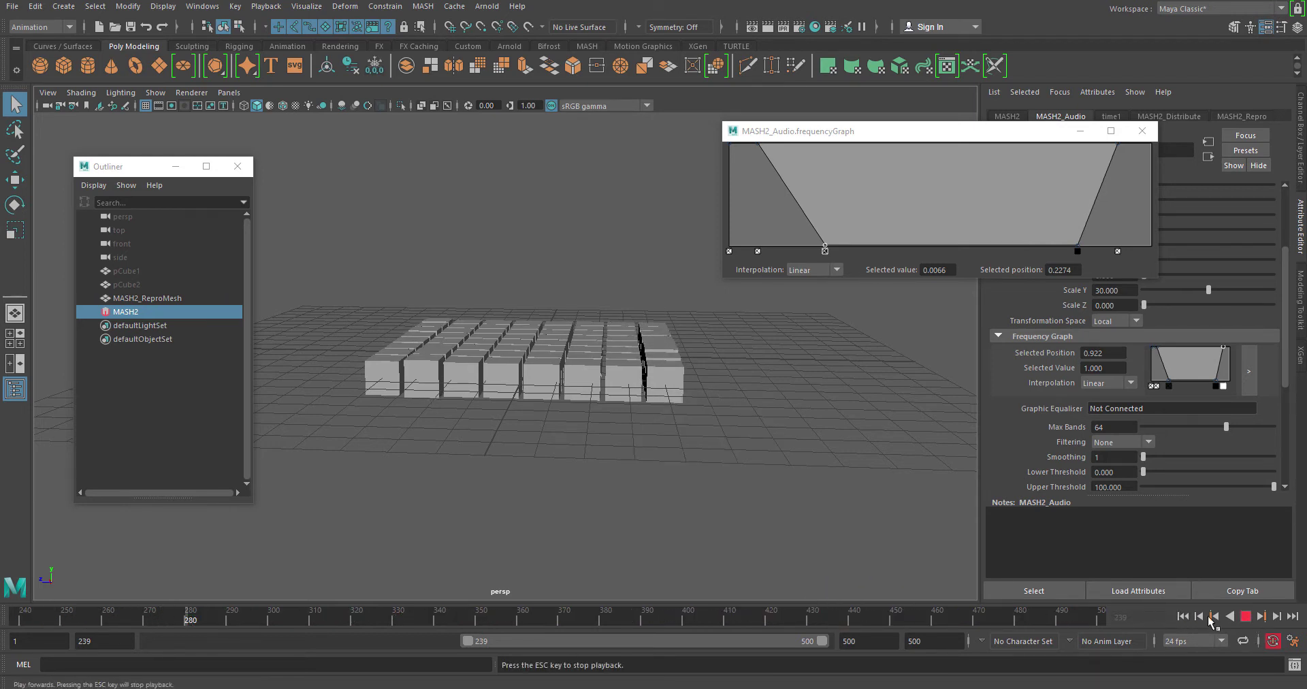
left_click_drag(643, 468, 631, 463, "alt")
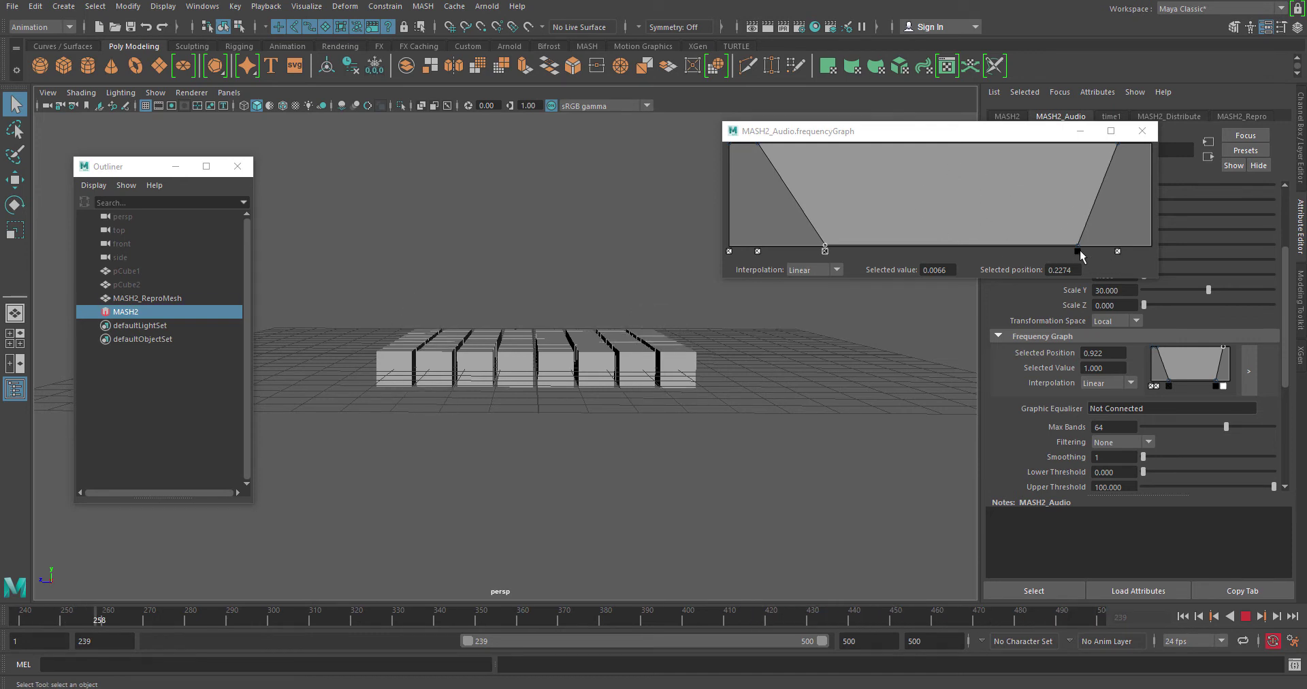
Delete the Frequency Graph's extra points, stop playback, and set the remaining point at position 0 to a value of 1
left_click(1049, 251)
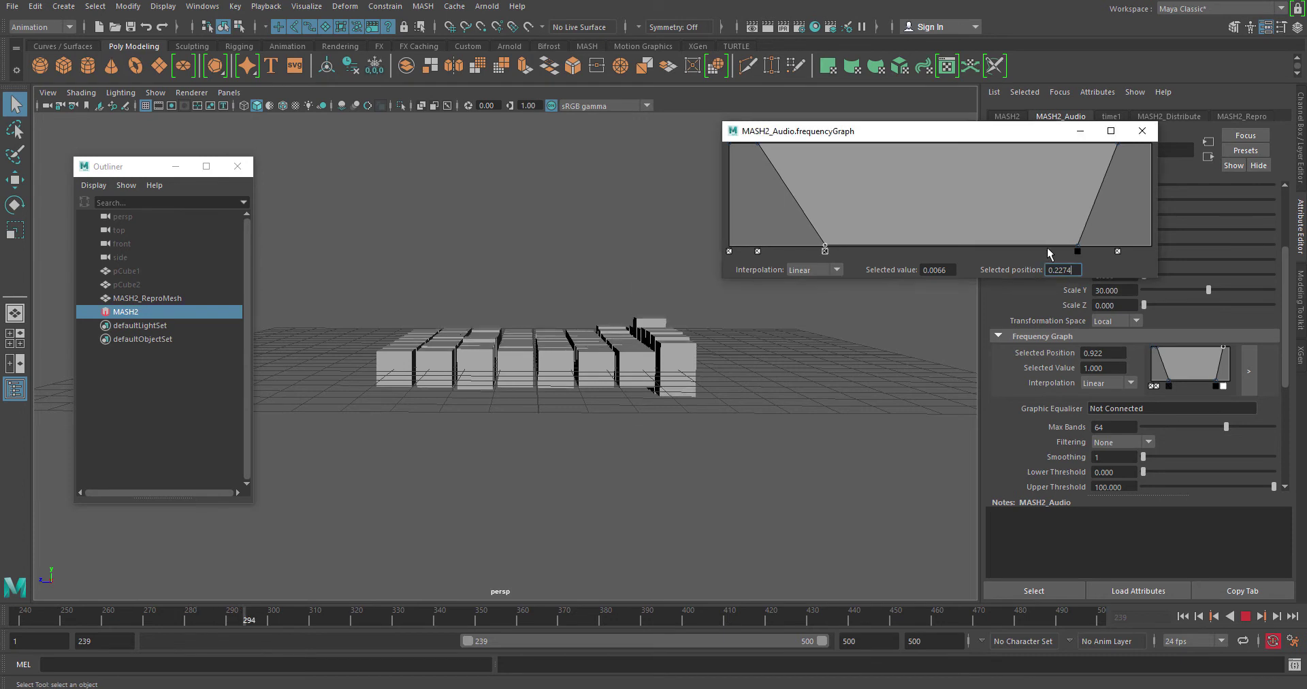
left_click(824, 251)
left_click(825, 251)
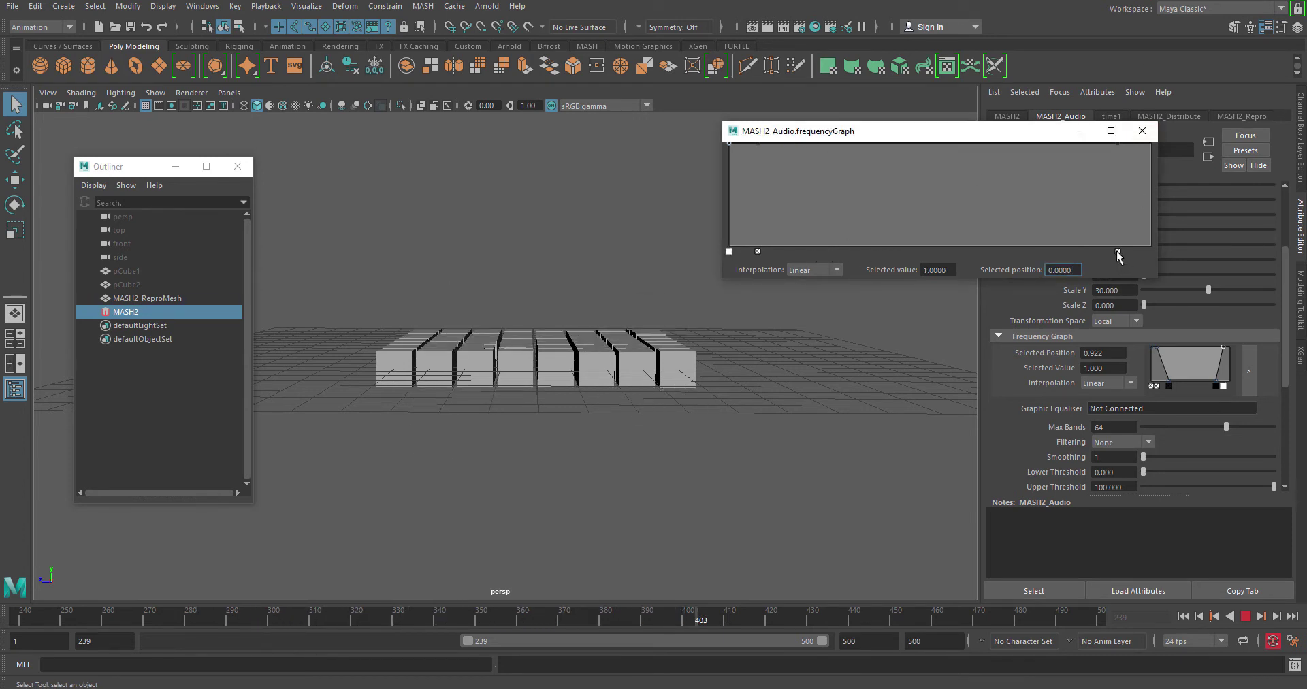
left_click(1142, 131)
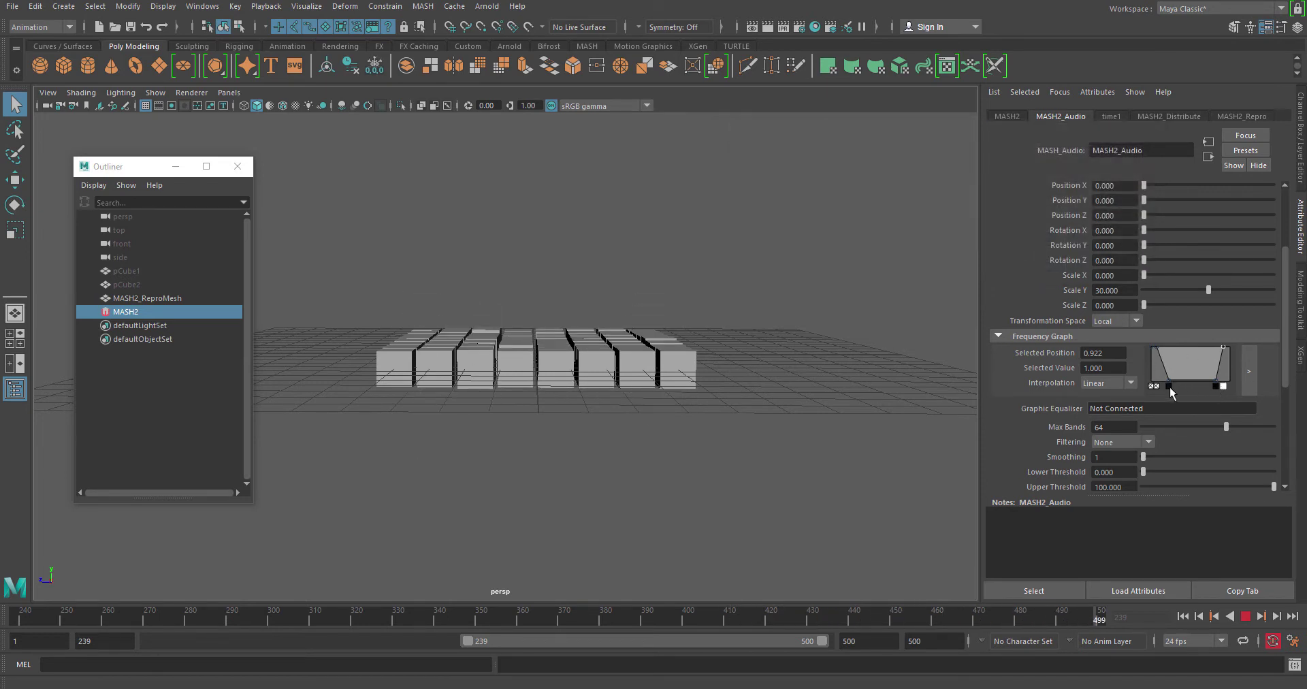
left_click(1244, 616)
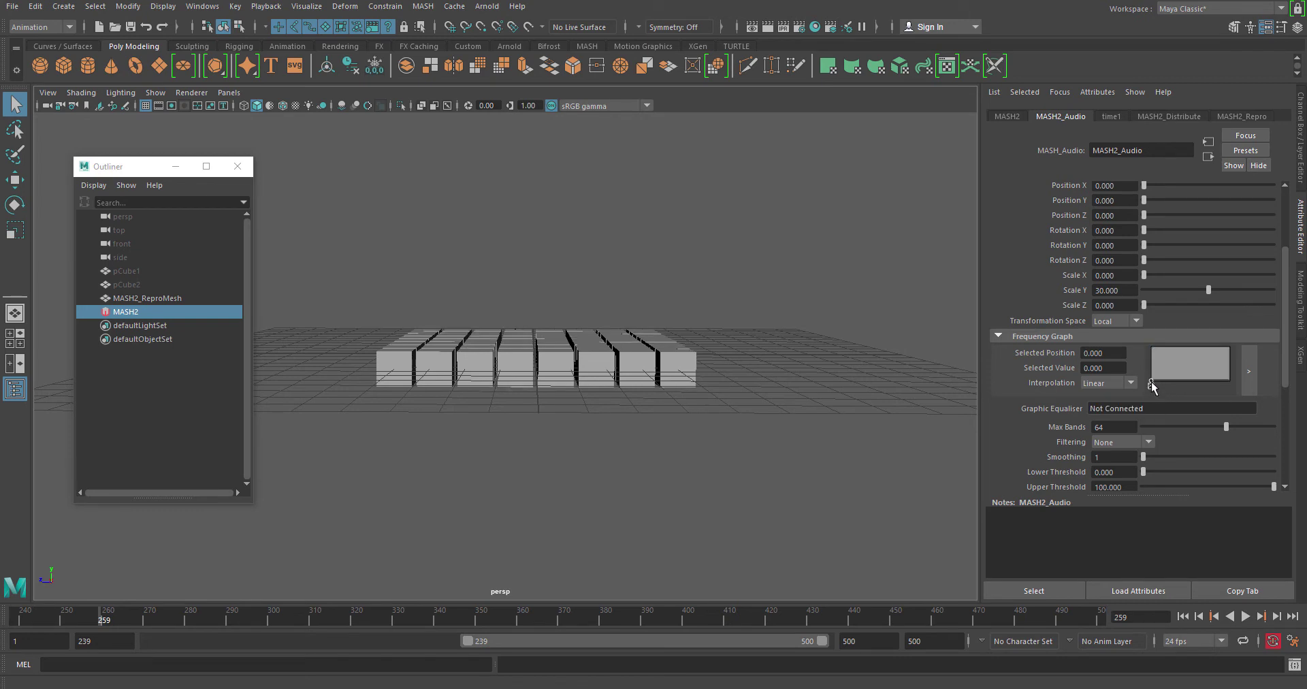
left_click_drag(1150, 385, 1137, 301)
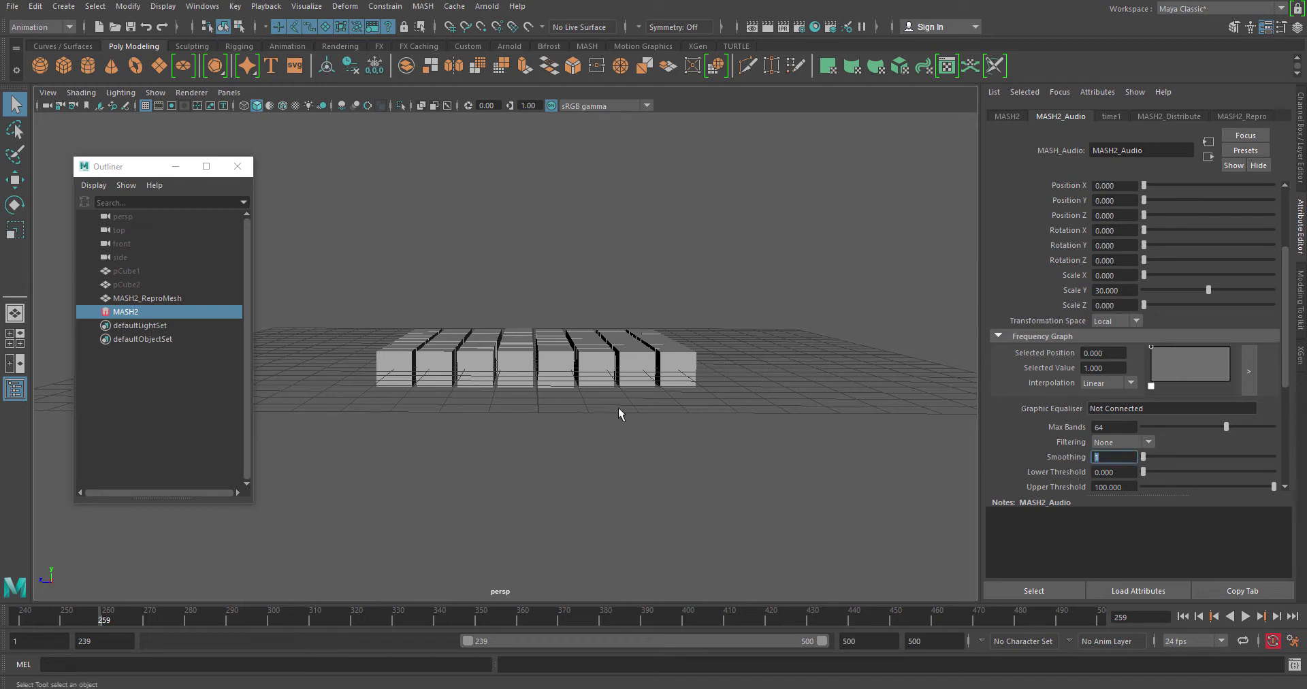
Play the animation with the flat Frequency Graph and examine the cube grid's motion from several angles
left_click_drag(573, 463, 579, 490, "alt")
right_click_drag(578, 491, 639, 502, "alt")
middle_click_drag(639, 501, 658, 518, "alt")
left_click_drag(658, 518, 662, 513, "alt")
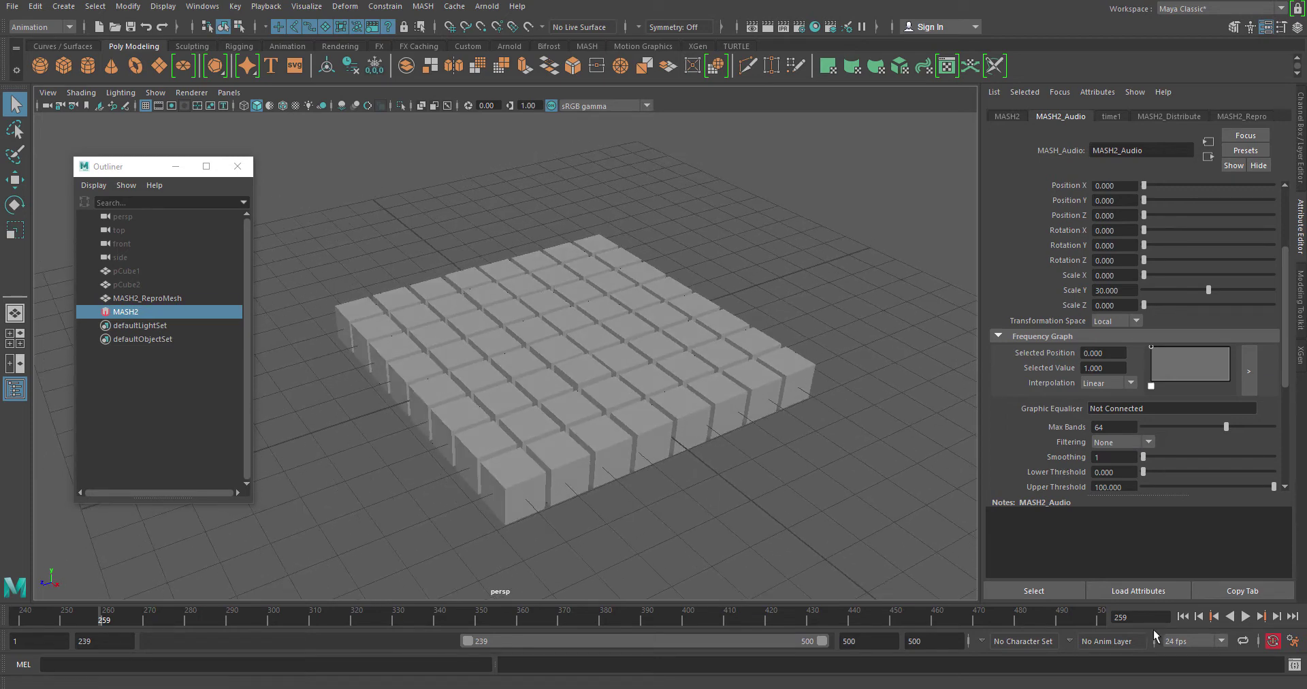
left_click(1244, 616)
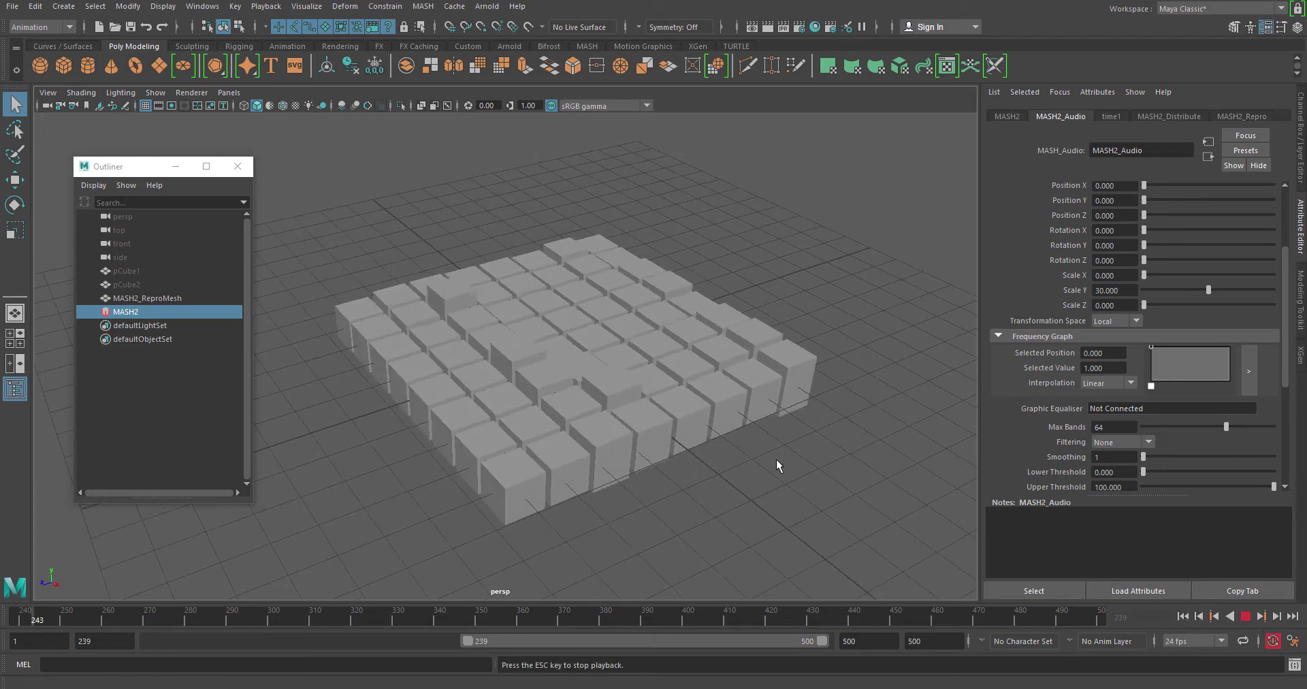
left_click_drag(775, 458, 700, 469, "alt")
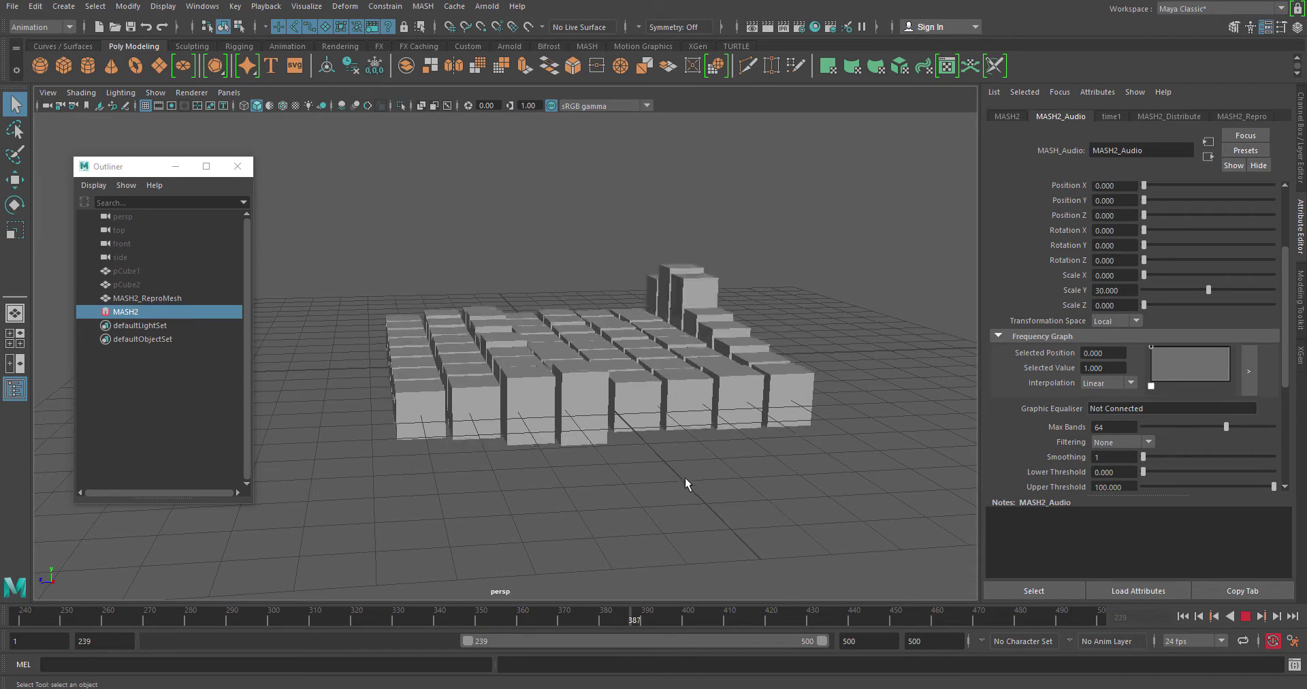
left_click_drag(684, 476, 694, 483, "alt")
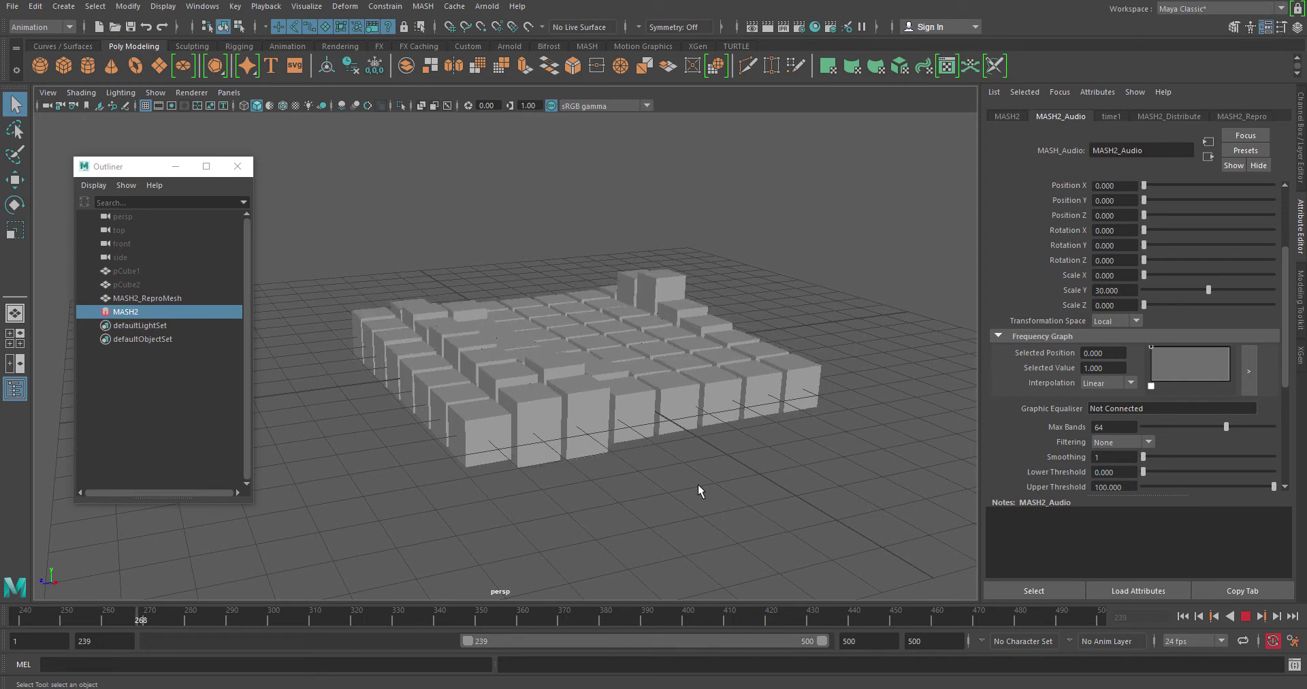
Try a Smoothing of 5 on the Audio node and replay the animation from the range start
left_click(1246, 617)
left_click_drag(1144, 458, 1274, 457)
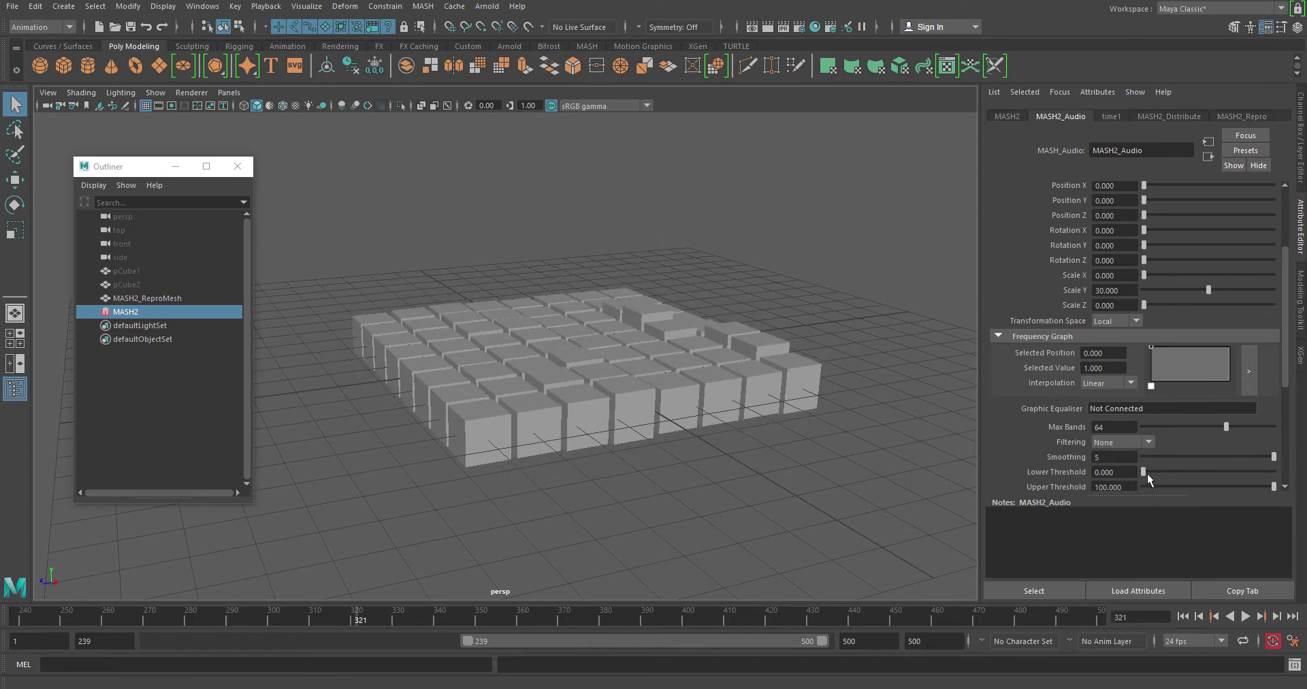
left_click(1183, 617)
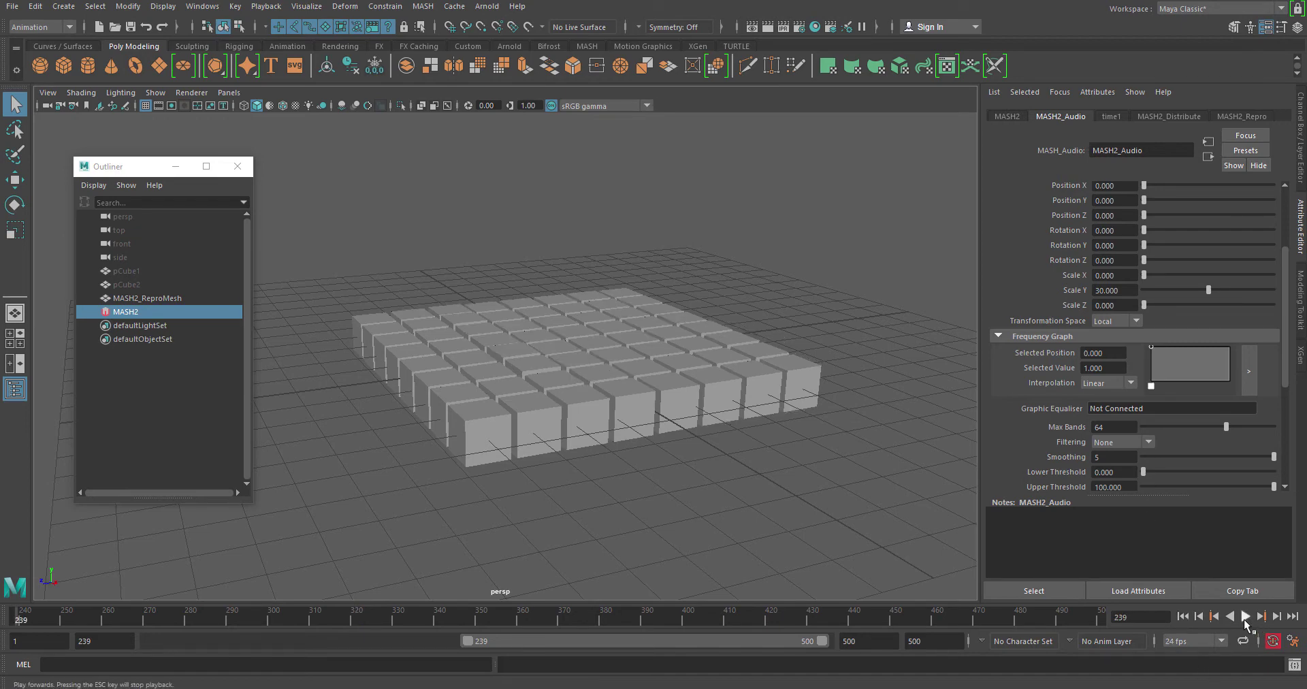
left_click(1244, 617)
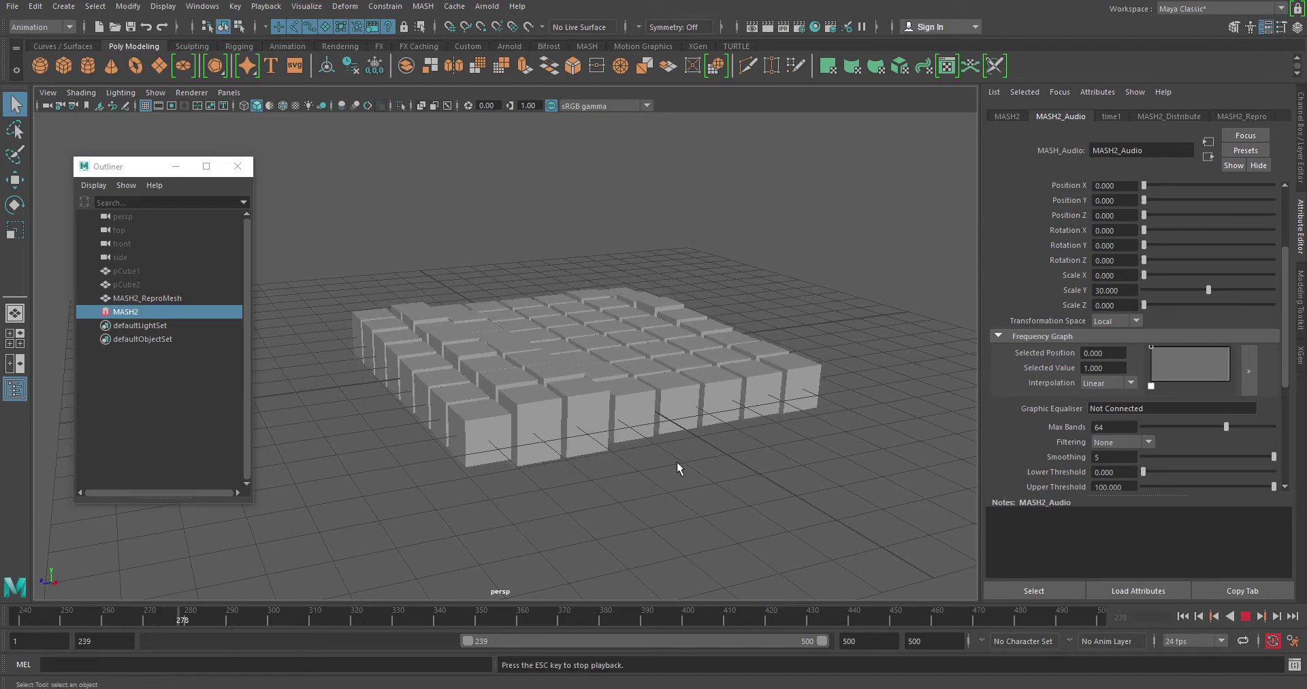
left_click_drag(677, 461, 637, 470, "alt")
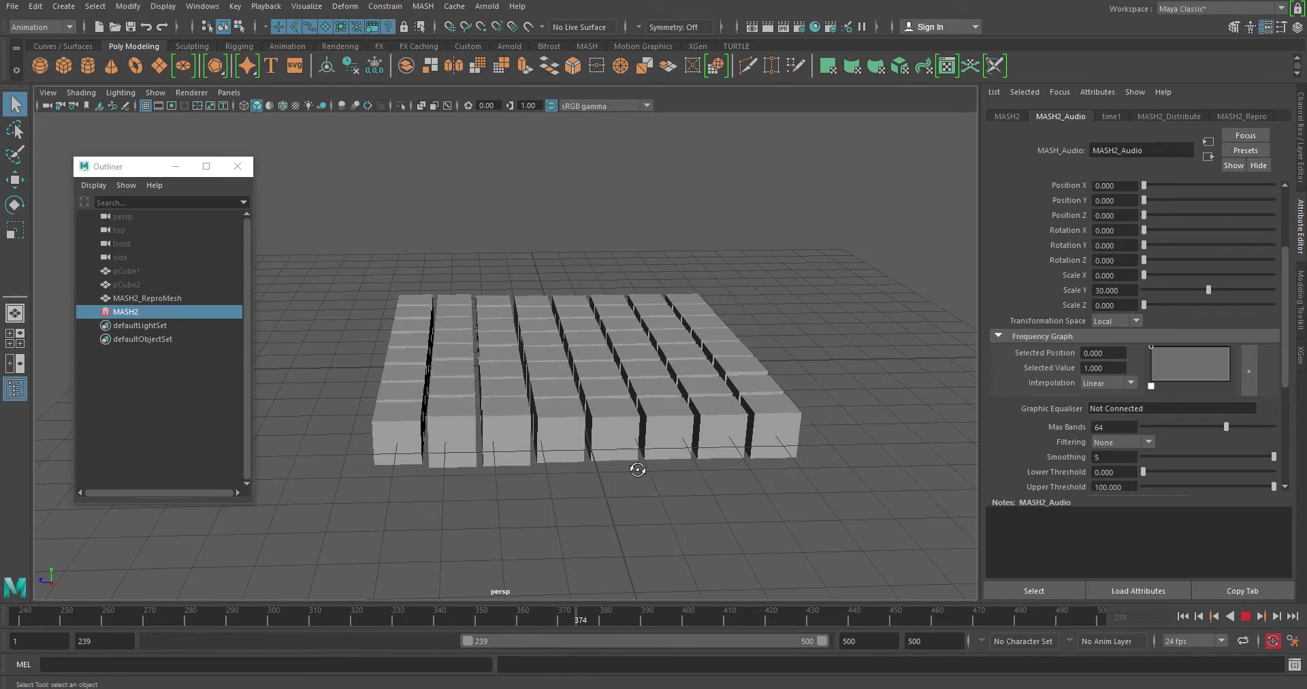
key("Escape")
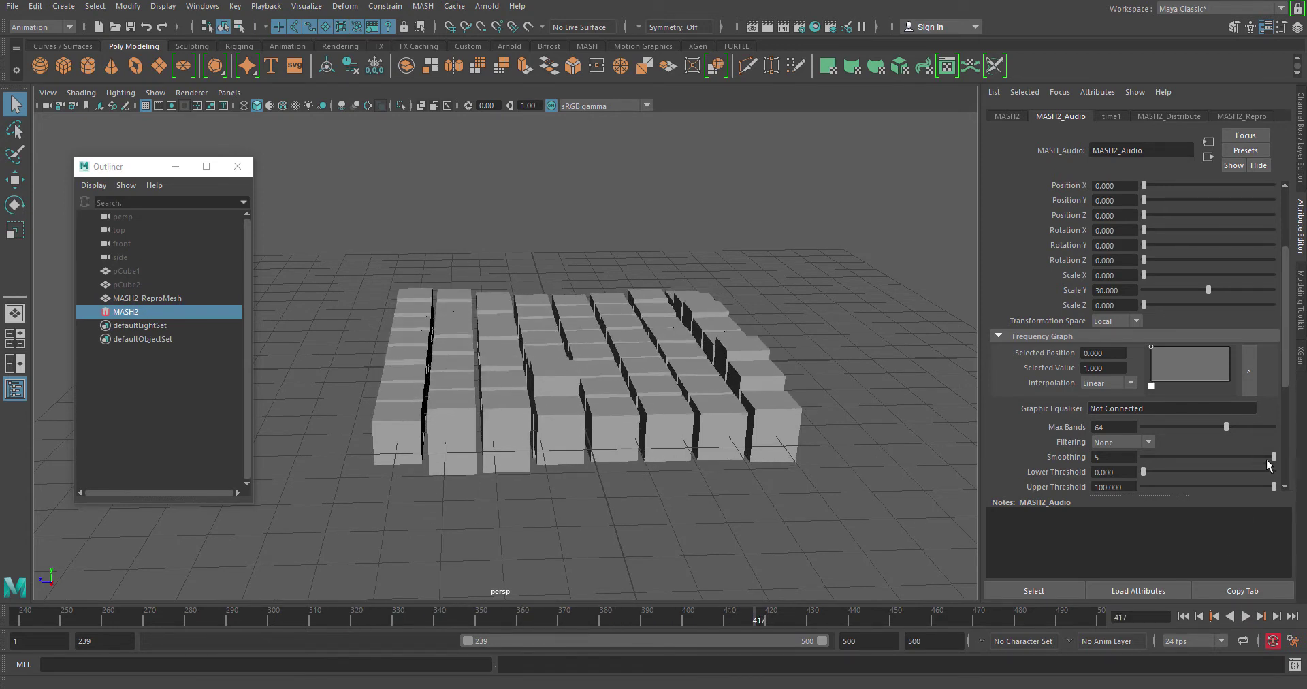
Set the Audio node's Smoothing to 3 and replay the animation from the range start to view the cubes' motion
left_click_drag(1272, 456, 1199, 457)
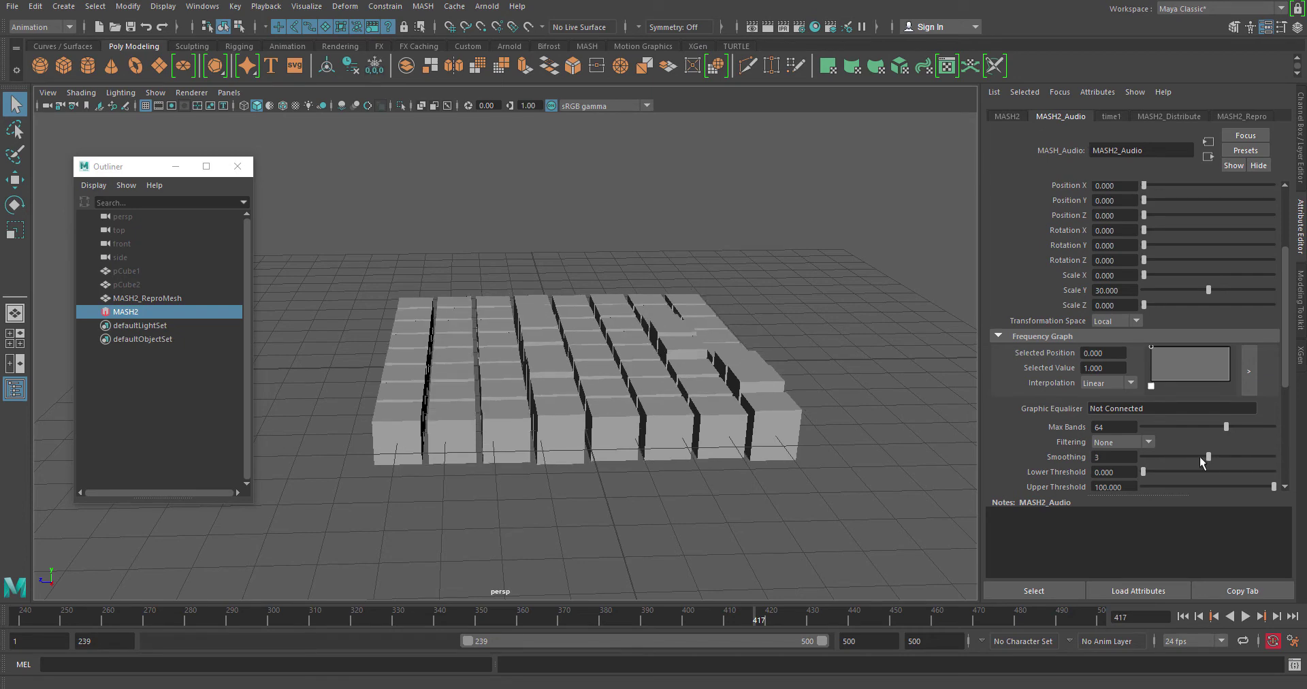
left_click(1182, 618)
left_click(1245, 618)
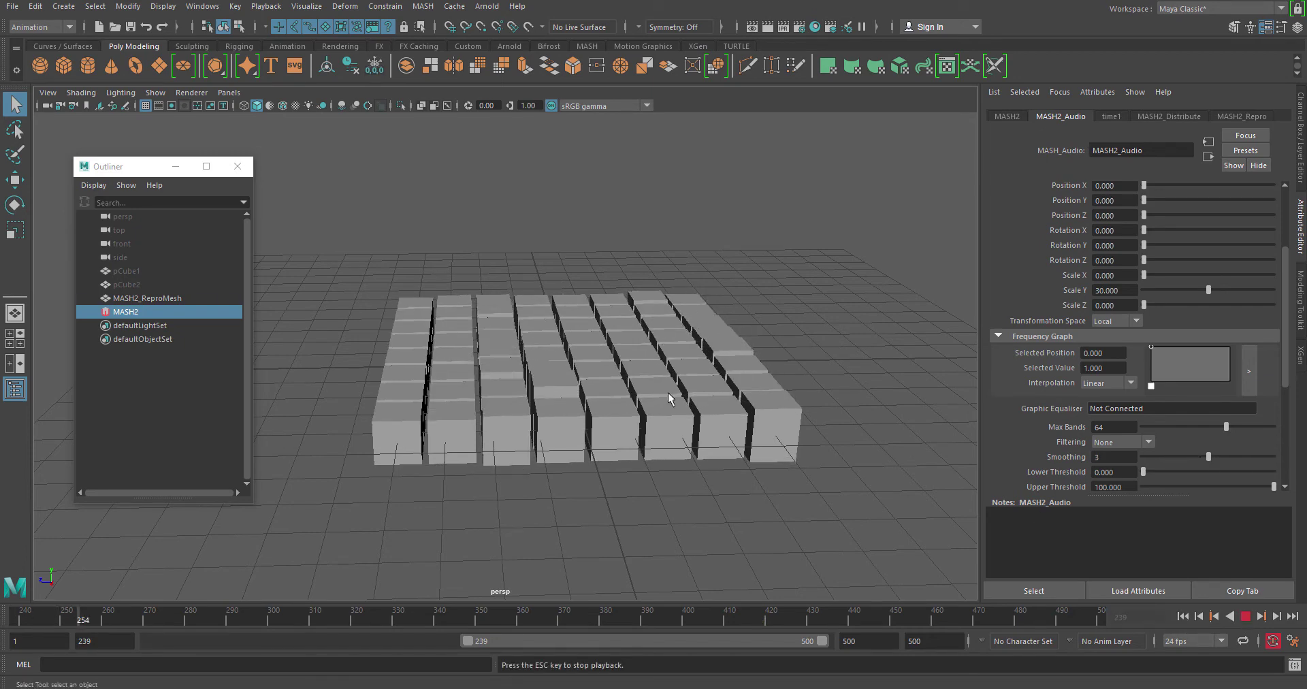
left_click_drag(602, 454, 673, 467, "alt")
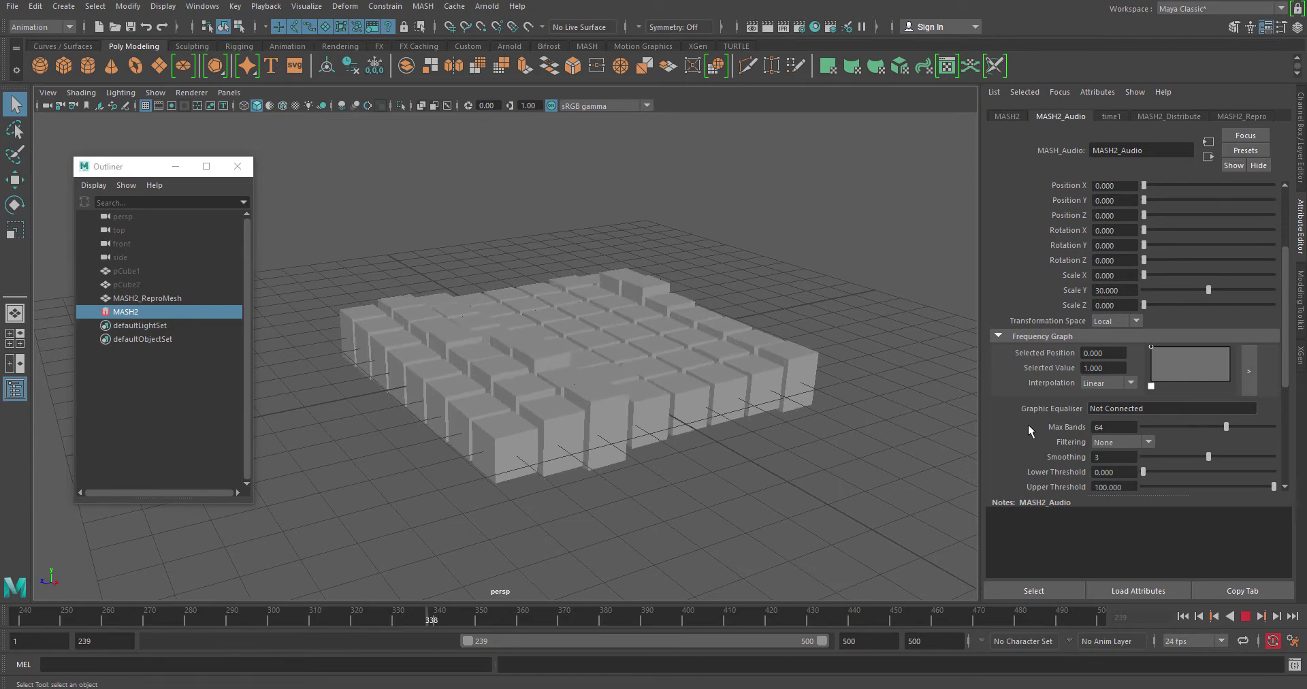
scroll(1028, 423, "down", 3)
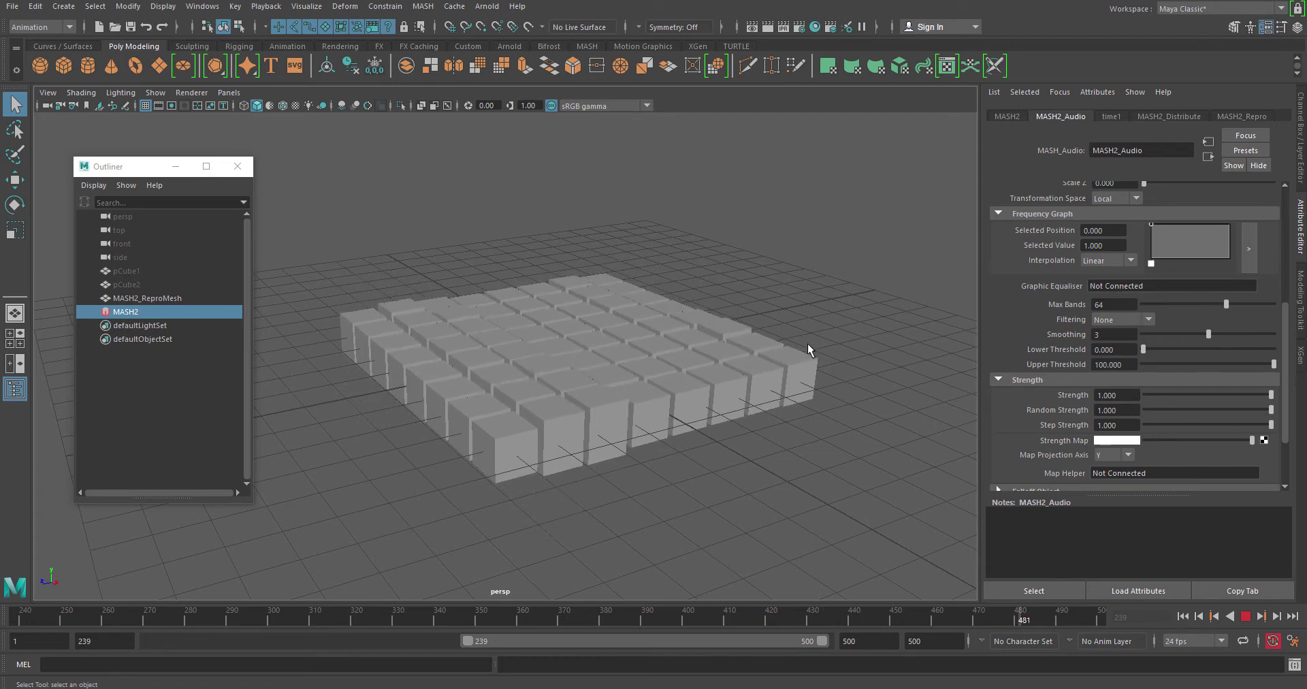
left_click_drag(868, 343, 872, 349, "alt")
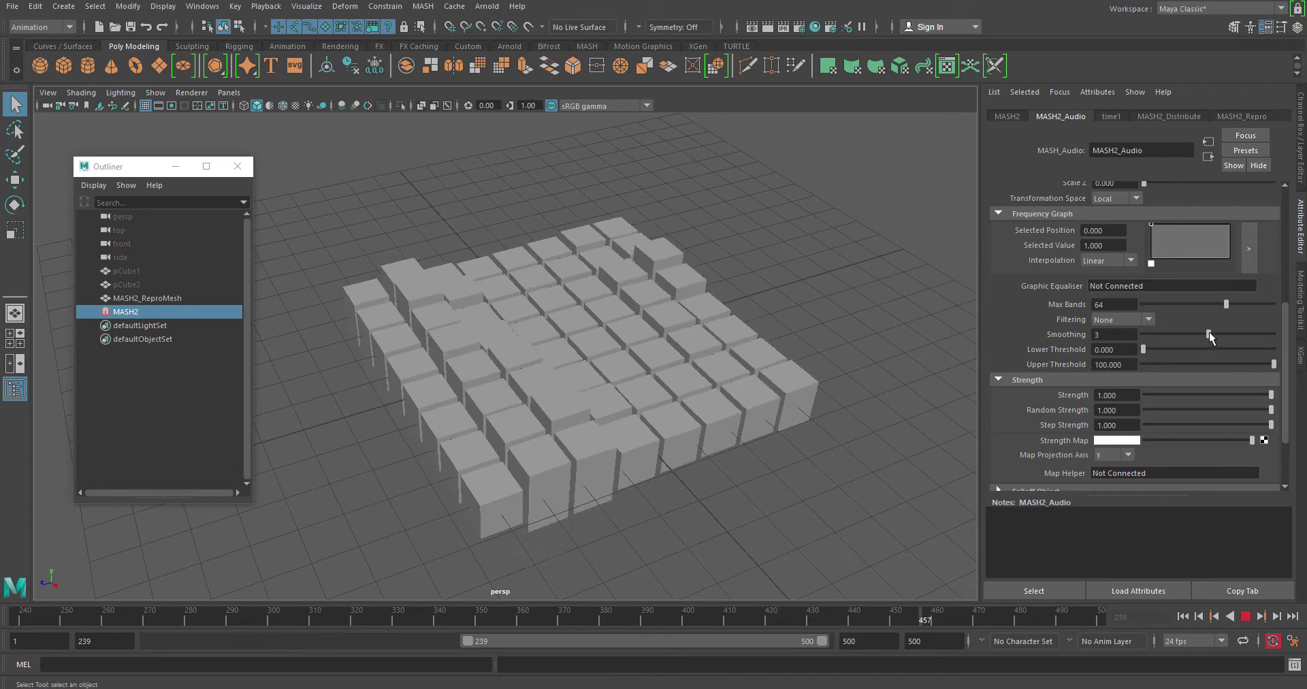
Try a Smoothing of 2 on the Audio node while the animation plays
left_click_drag(1209, 333, 1169, 332)
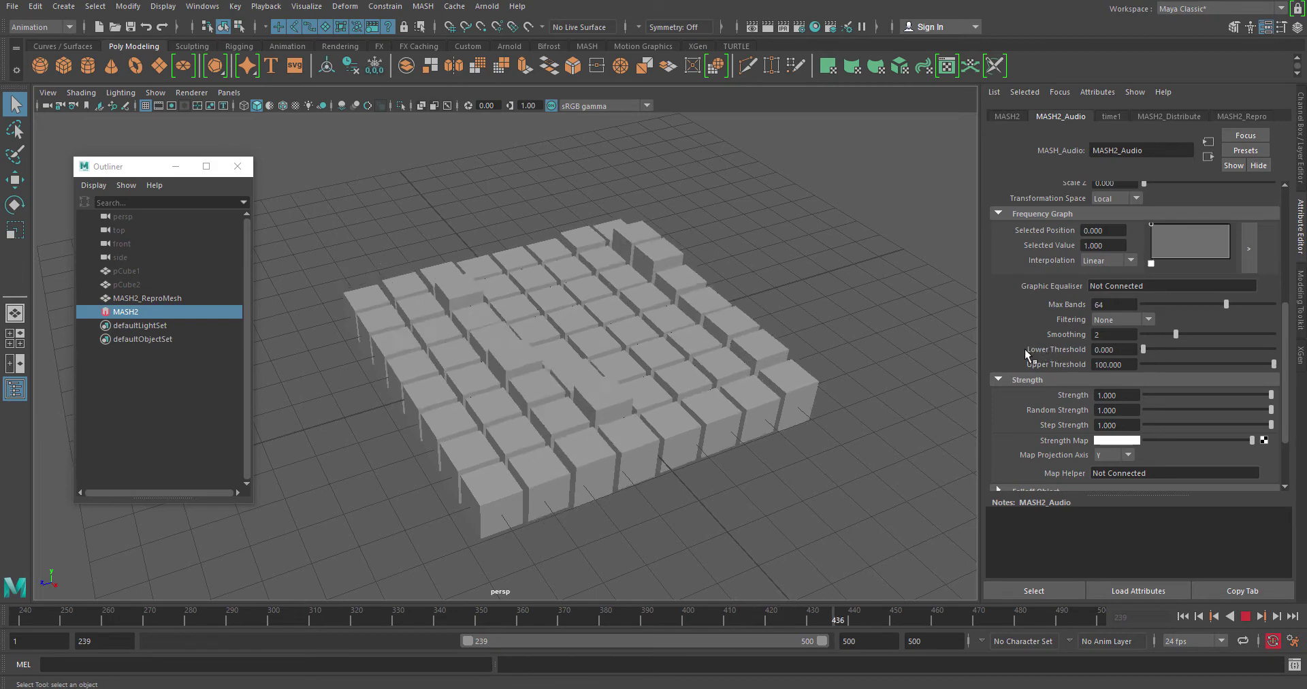
scroll(1023, 348, "up", 1)
scroll(1022, 353, "down", 1)
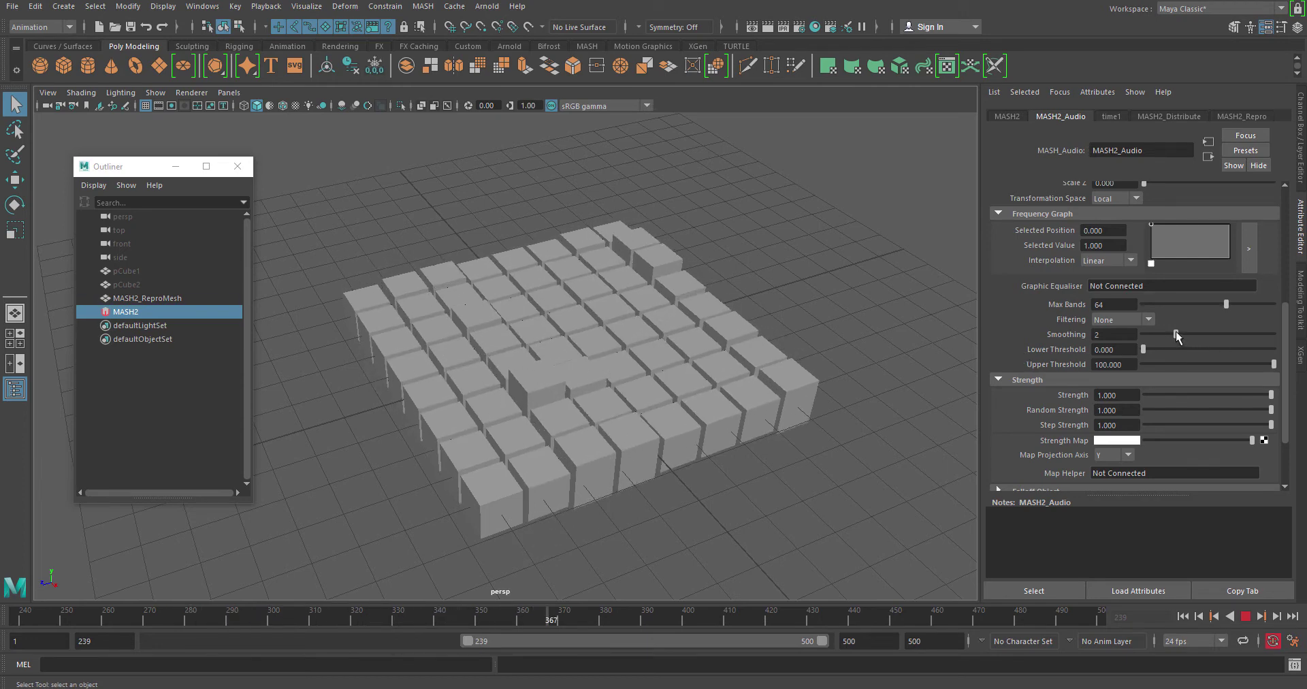
Set the Audio node's Smoothing to 1, examine the cubes' motion from several angles, and stop playback
left_click_drag(1176, 334, 1143, 334)
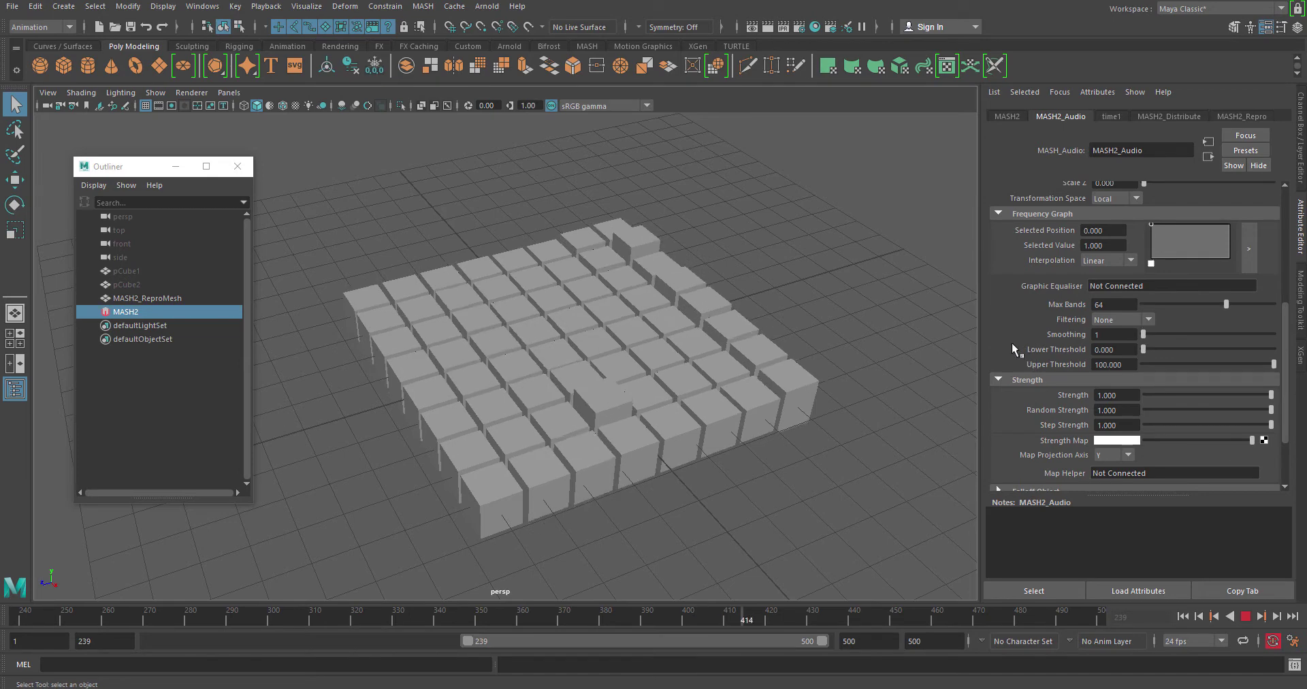
left_click_drag(697, 383, 657, 446, "alt")
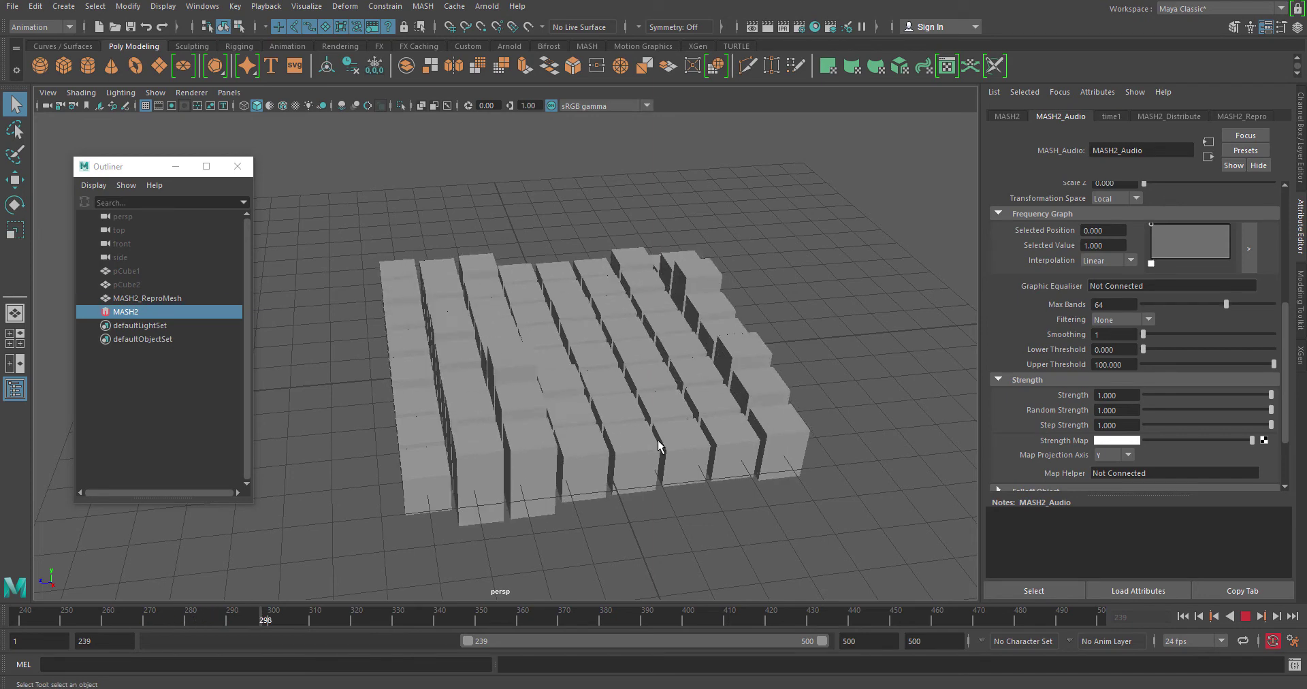
left_click_drag(644, 481, 685, 486, "alt")
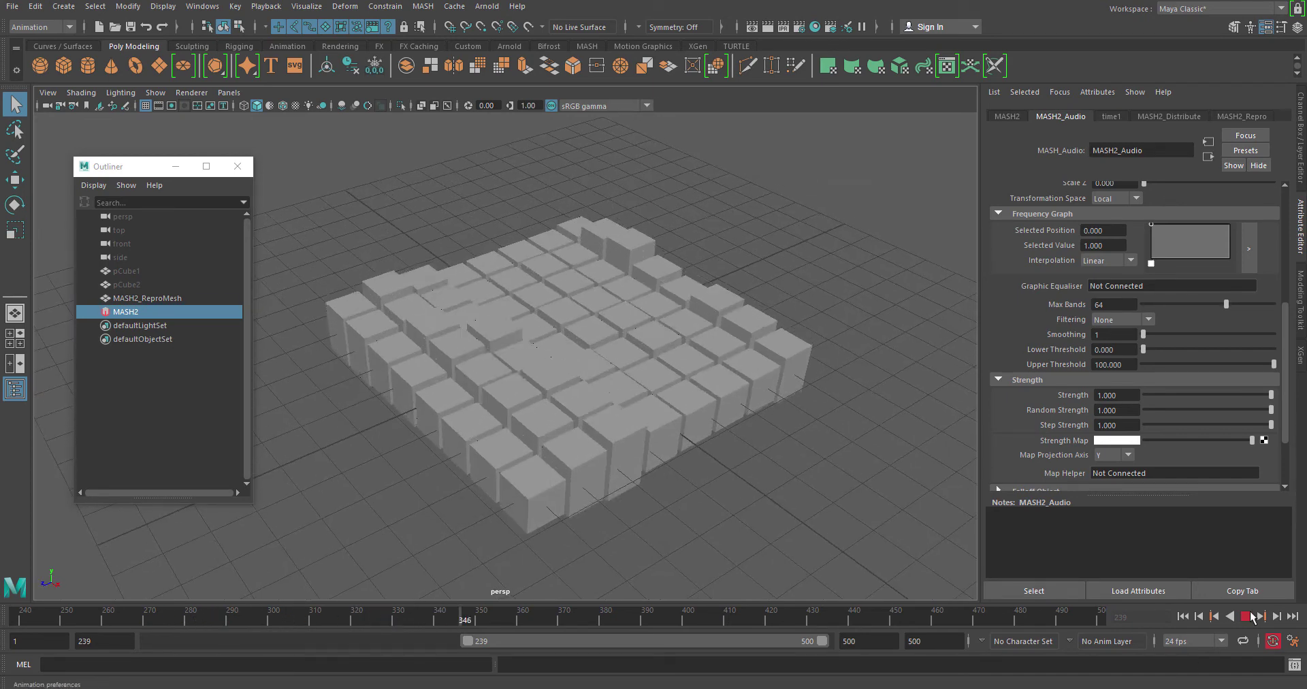
left_click(1248, 618)
Expand the Audio node's Advanced Options and replay the animation from the range start
scroll(1015, 385, "down", 3)
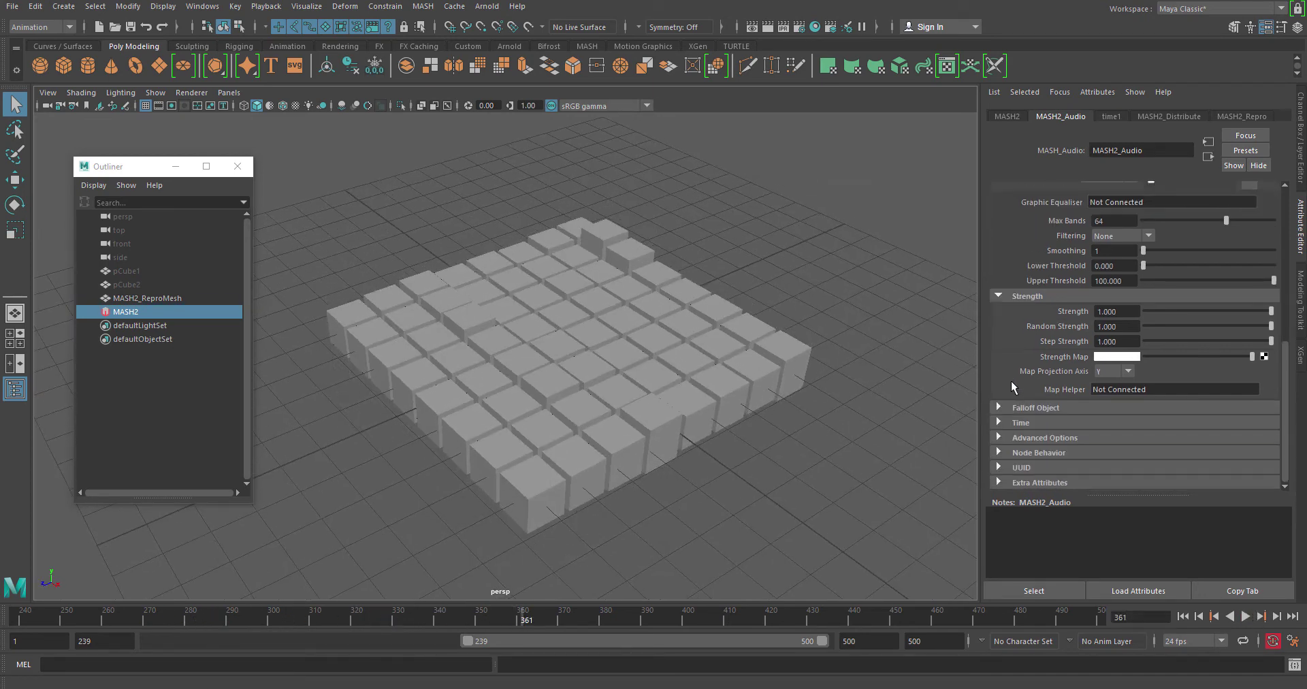
left_click(999, 439)
scroll(1001, 436, "down", 2)
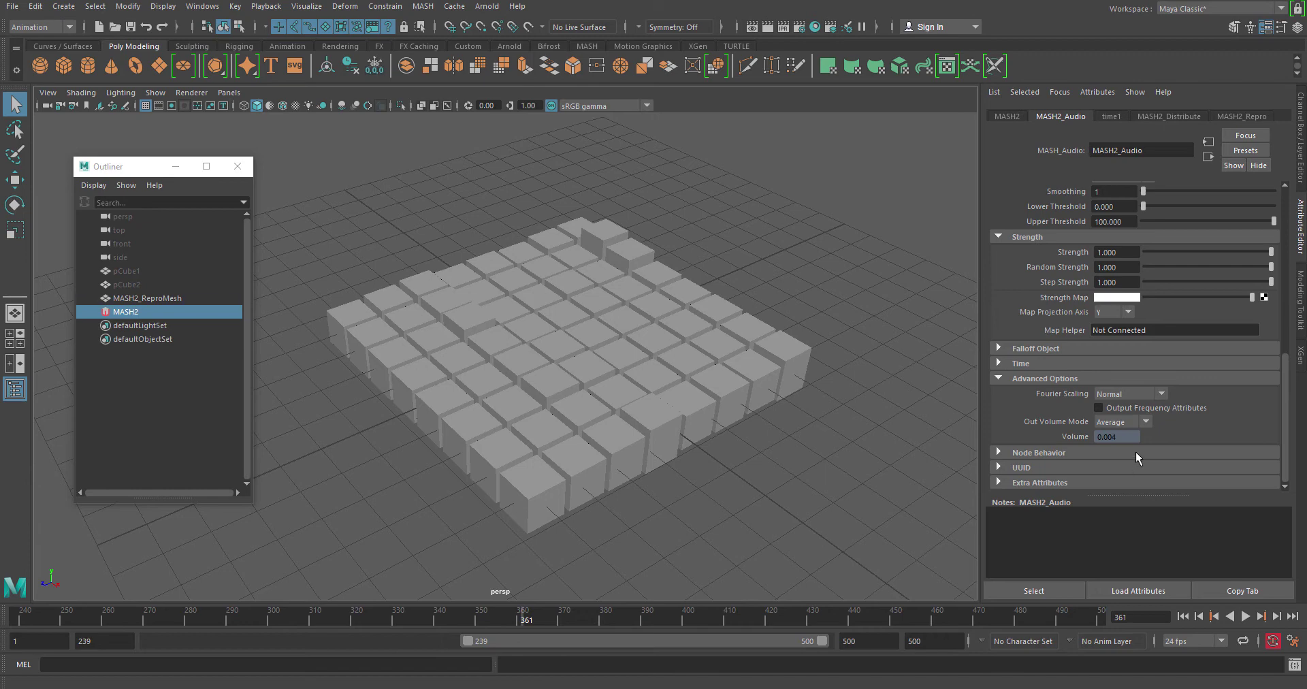
left_click(1183, 616)
left_click(1245, 616)
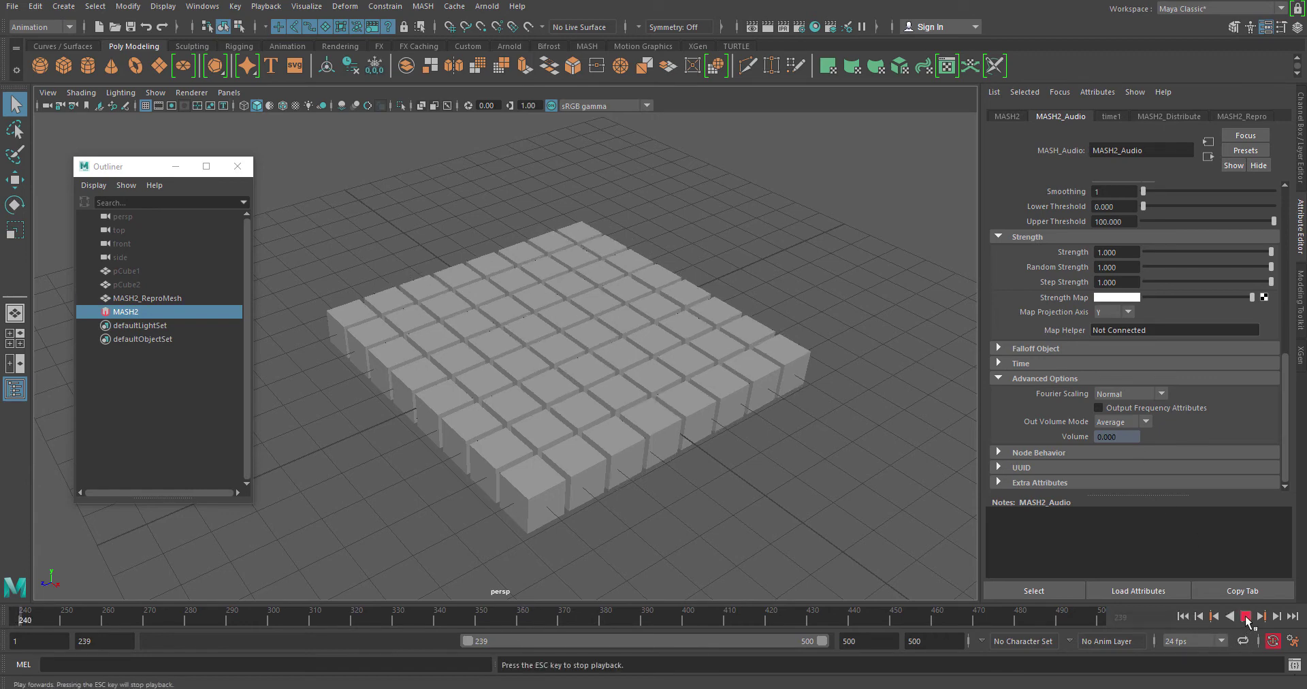
Try Square Root as the Audio node's Fourier Scaling and play the animation
left_click(1133, 393)
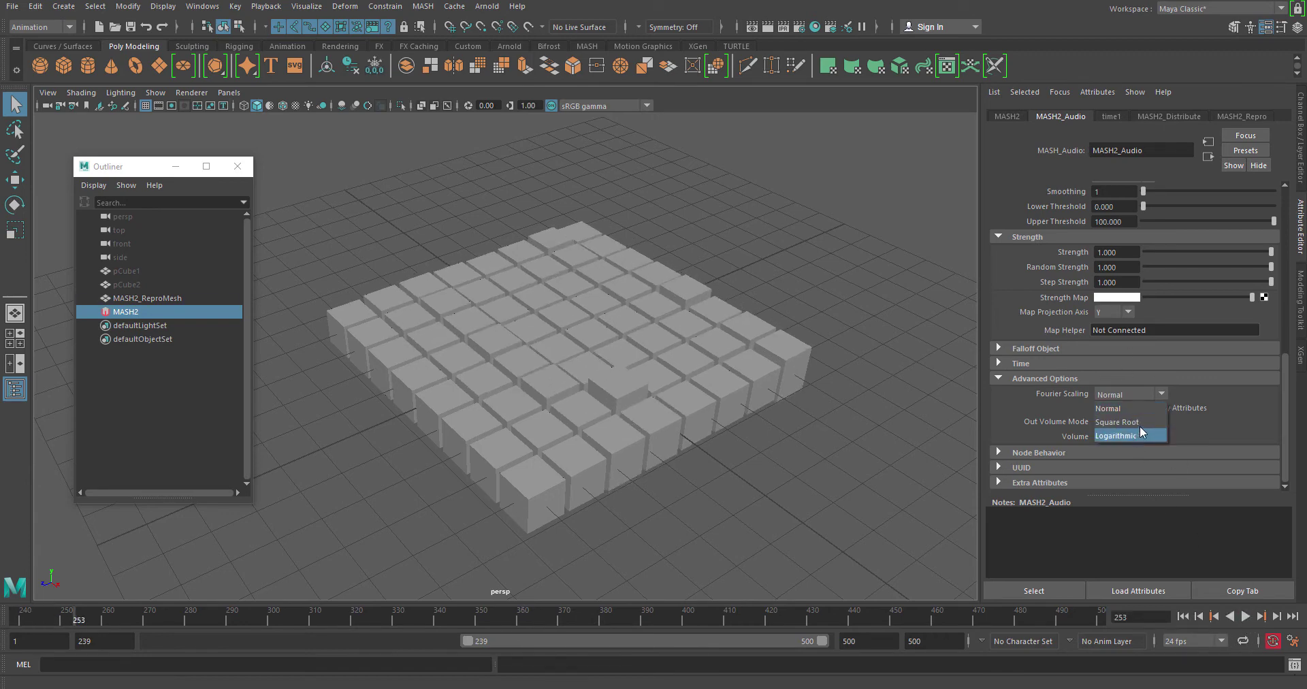
left_click(1145, 419)
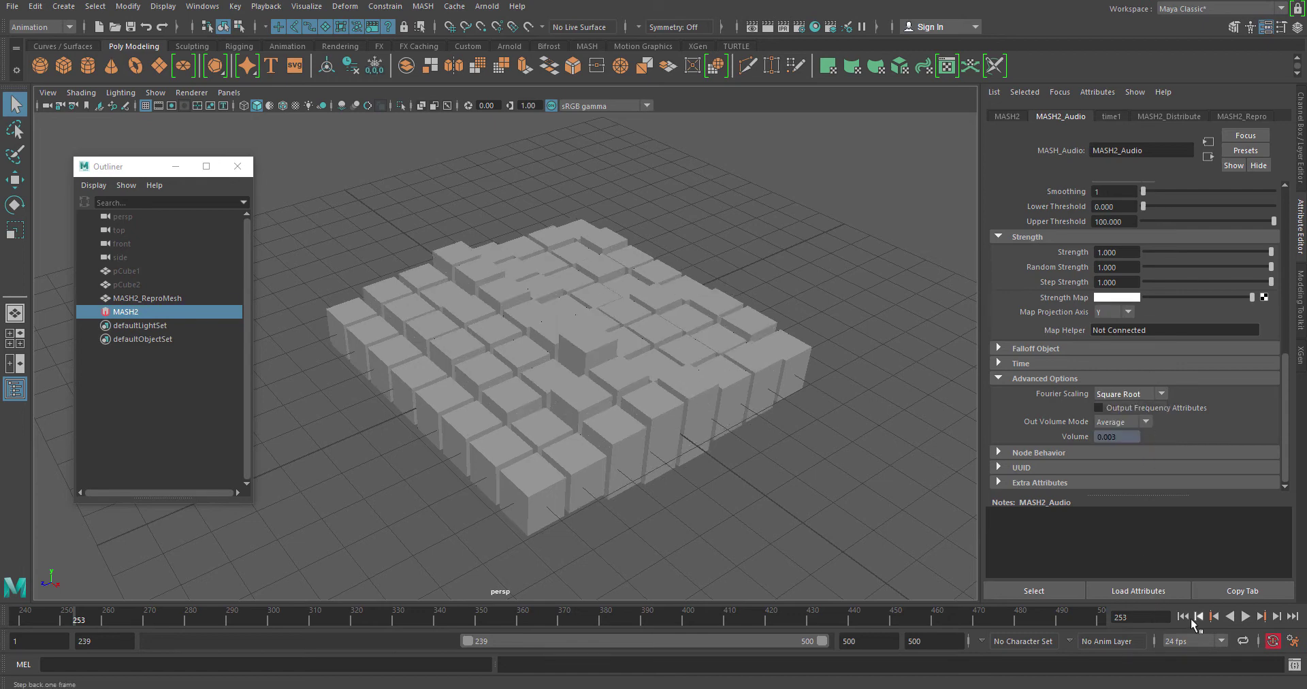
left_click(1245, 616)
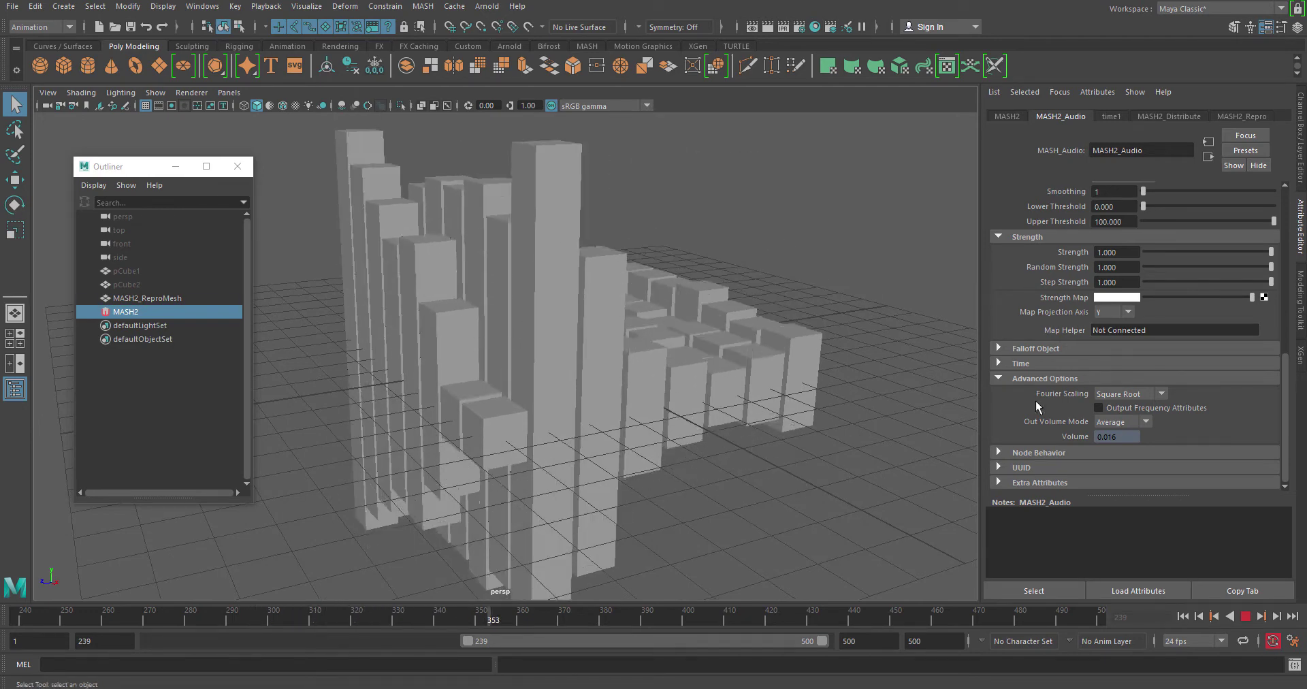
Try a Smoothing of 3 during playback, view the cubes' motion, stop playback, and return Smoothing to 1
scroll(1122, 326, "up", 3)
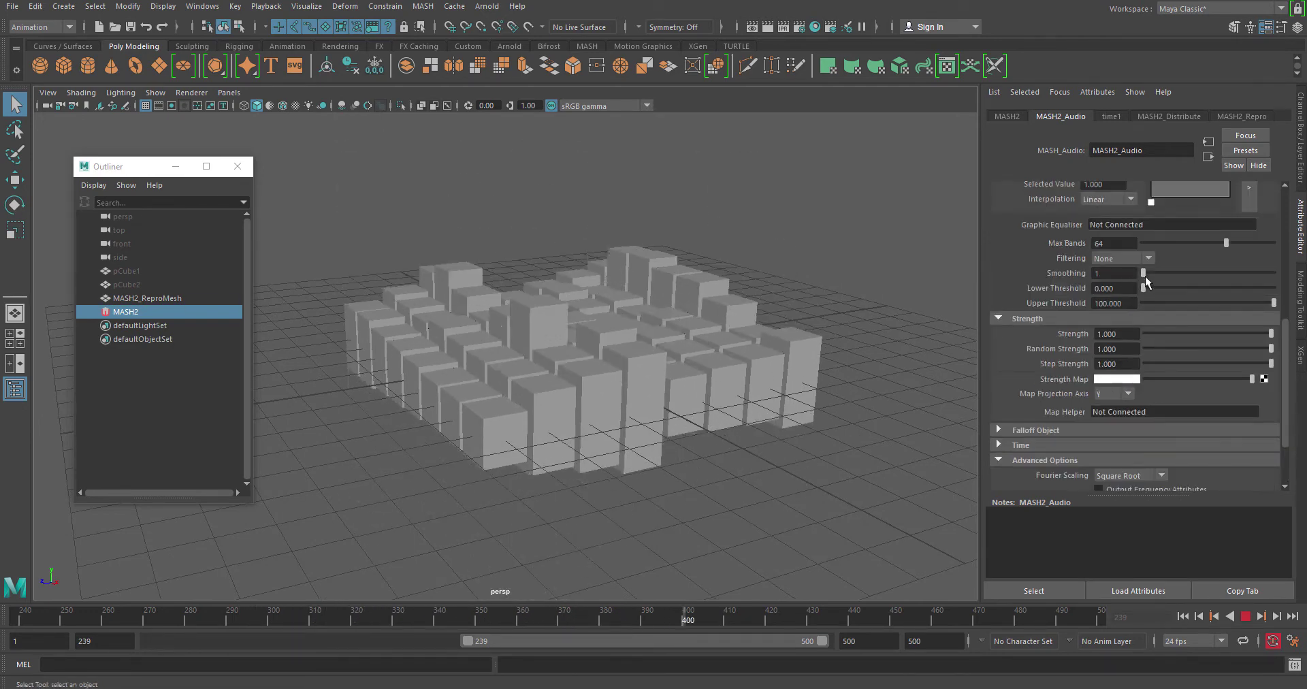
left_click_drag(1144, 272, 1209, 273)
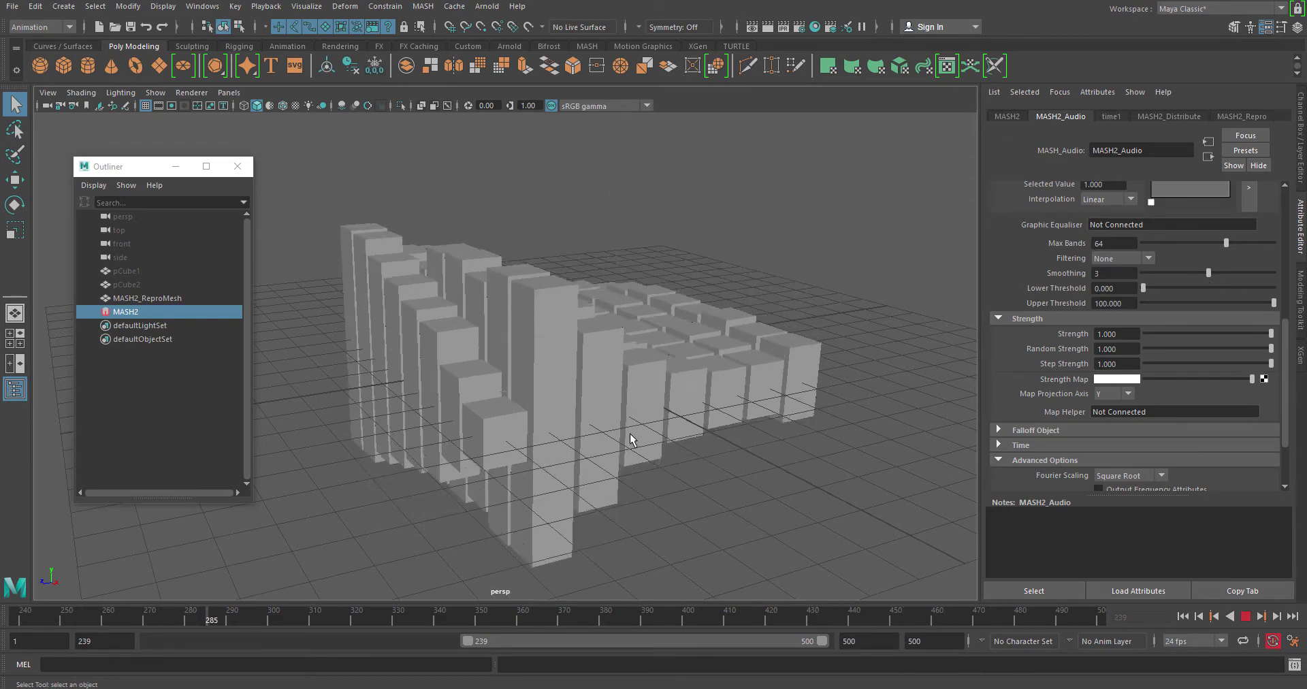
left_click_drag(611, 471, 674, 482, "alt")
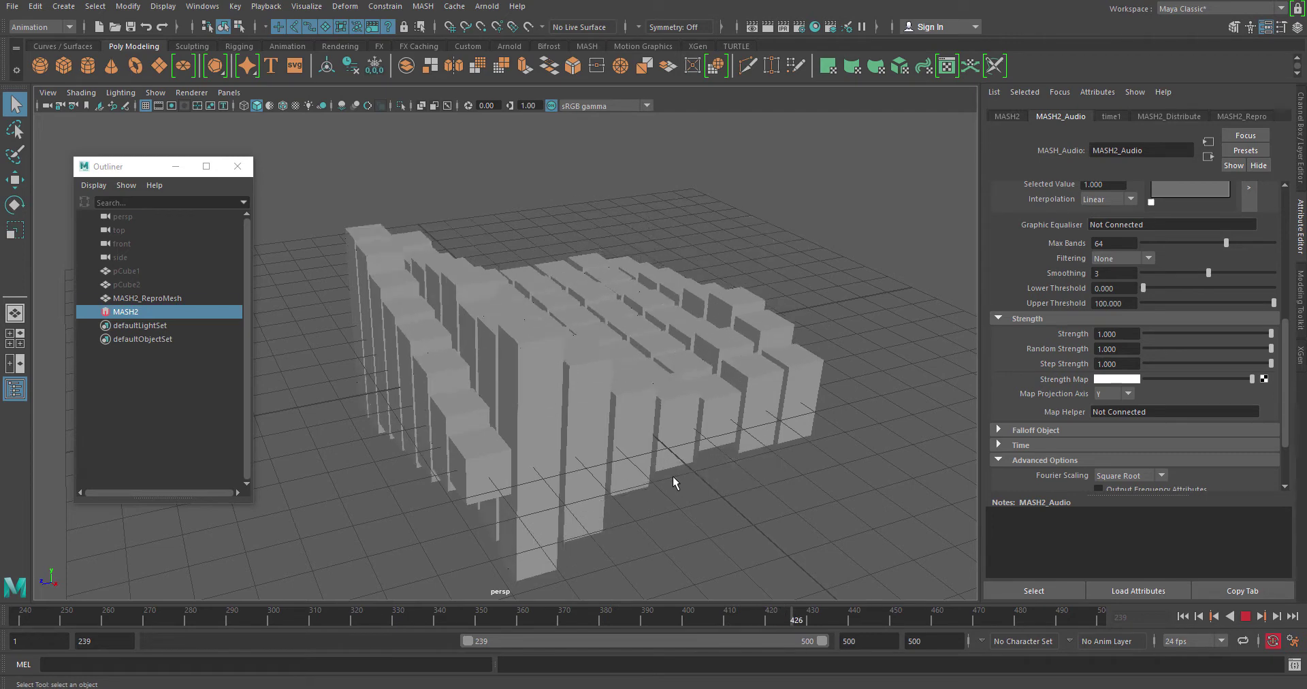
left_click(1245, 615)
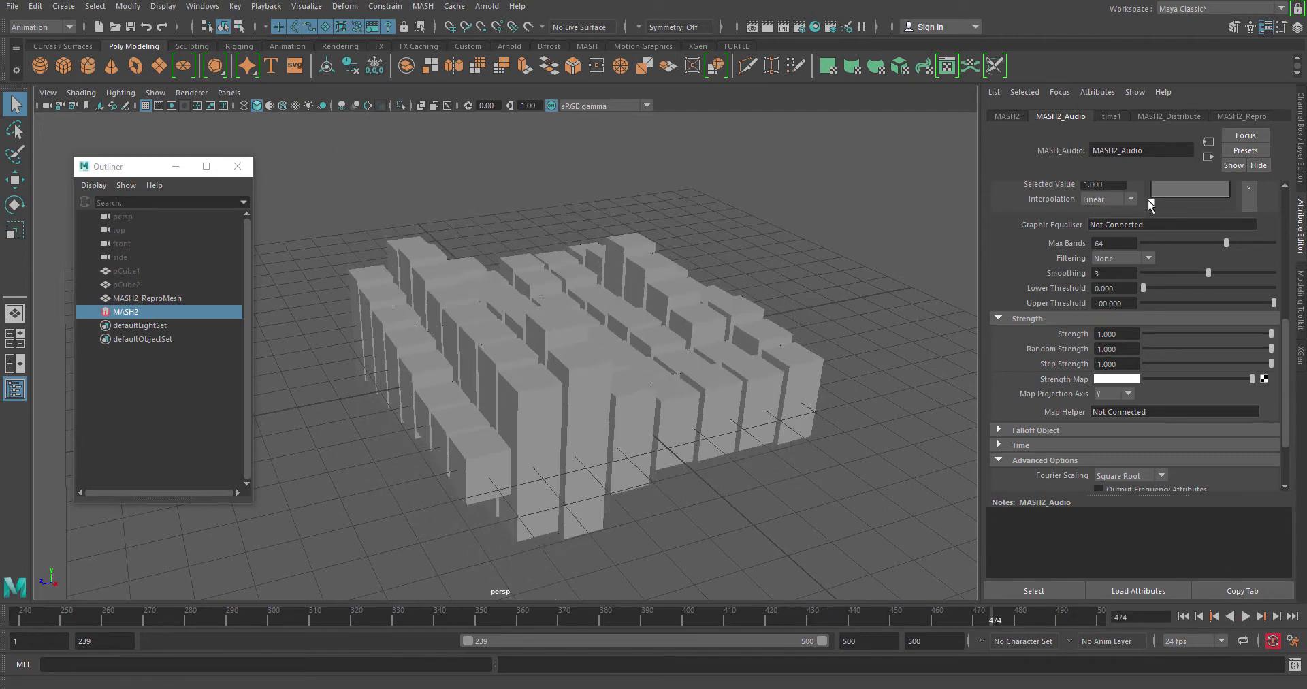
left_click_drag(1208, 277, 1038, 289)
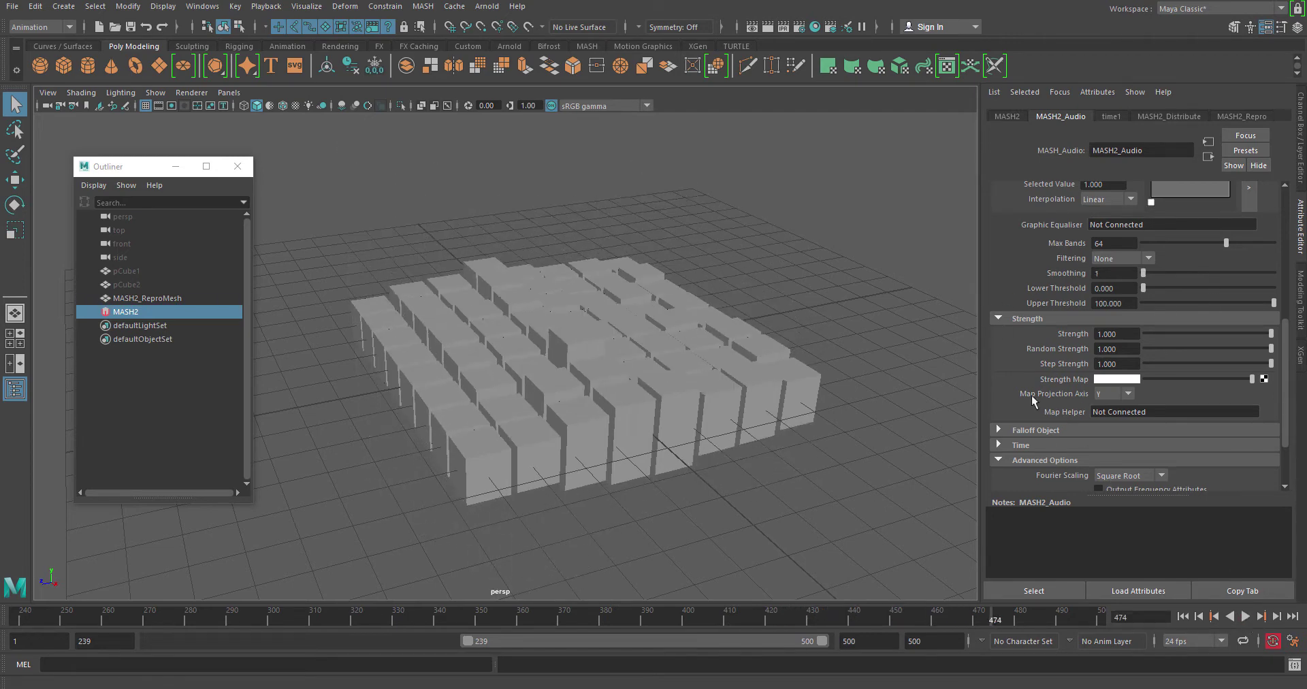
Try Loudest as the Audio node's Out Volume Mode and replay the animation from the range start
scroll(1031, 396, "down", 3)
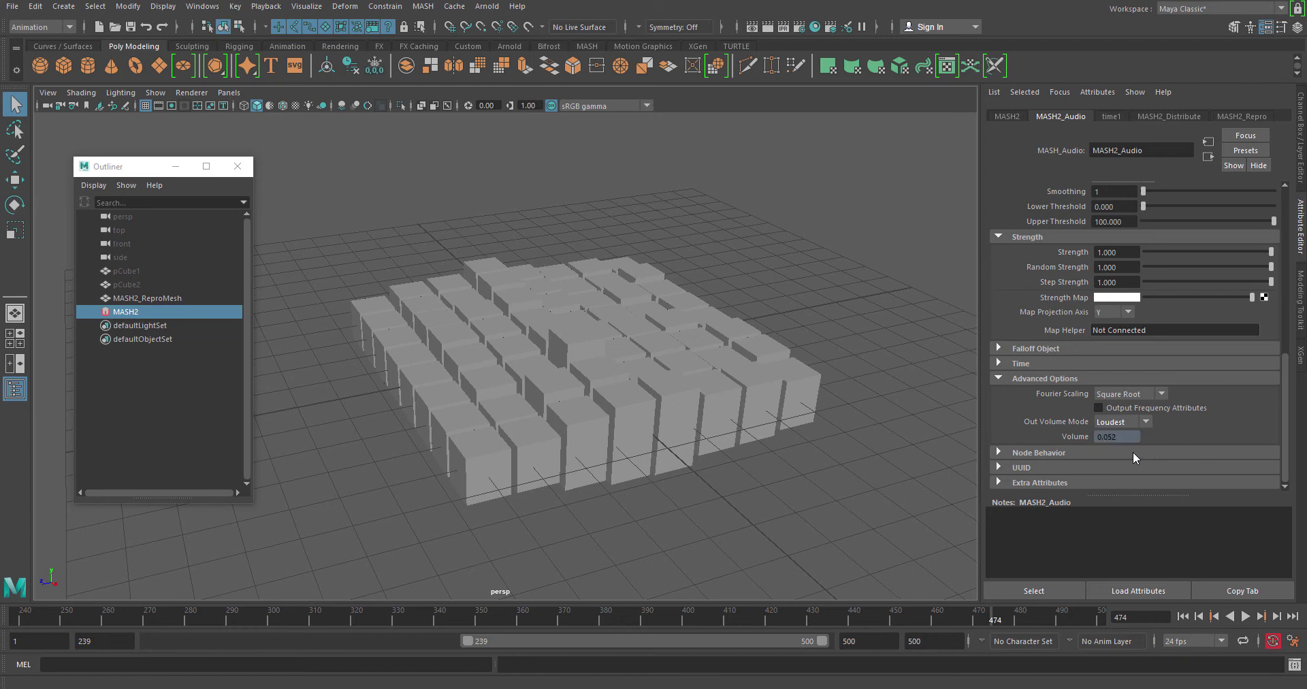
left_click(1182, 616)
left_click(1245, 616)
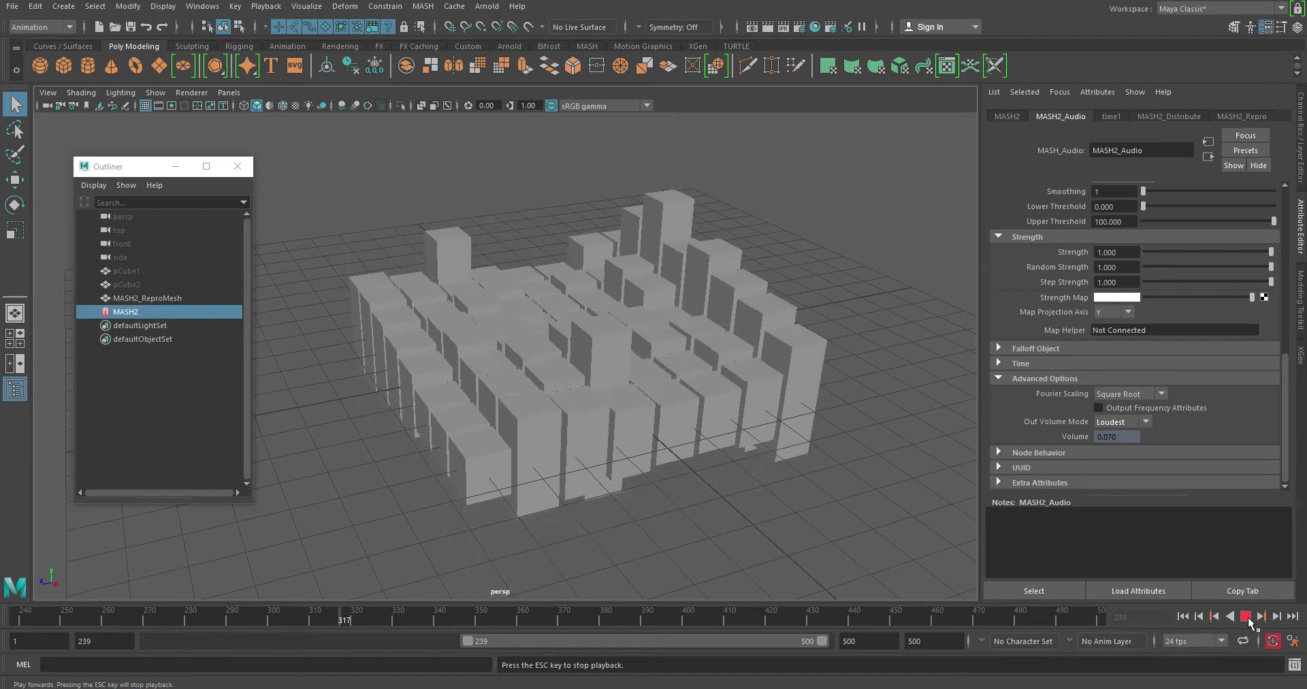
left_click(1246, 616)
Try Logarithmic Fourier Scaling on the Audio node, look at the cubes, and return the scaling to Normal
left_click(1154, 394)
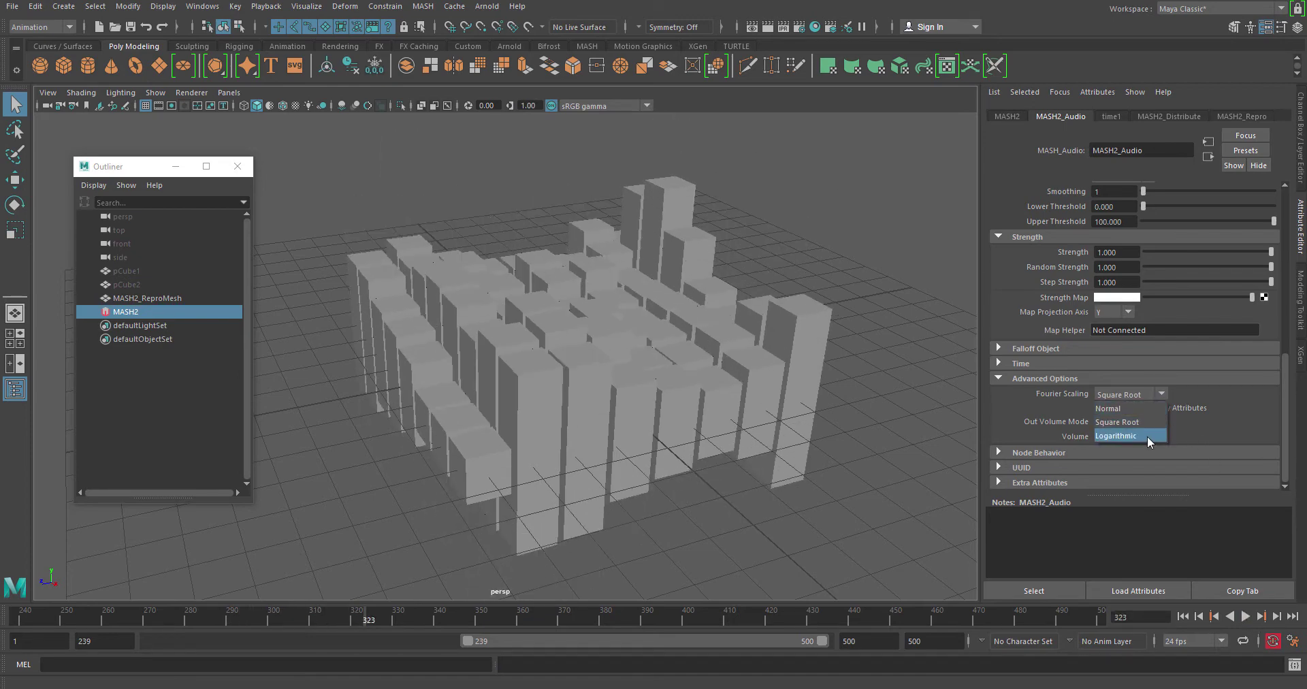
left_click(1146, 435)
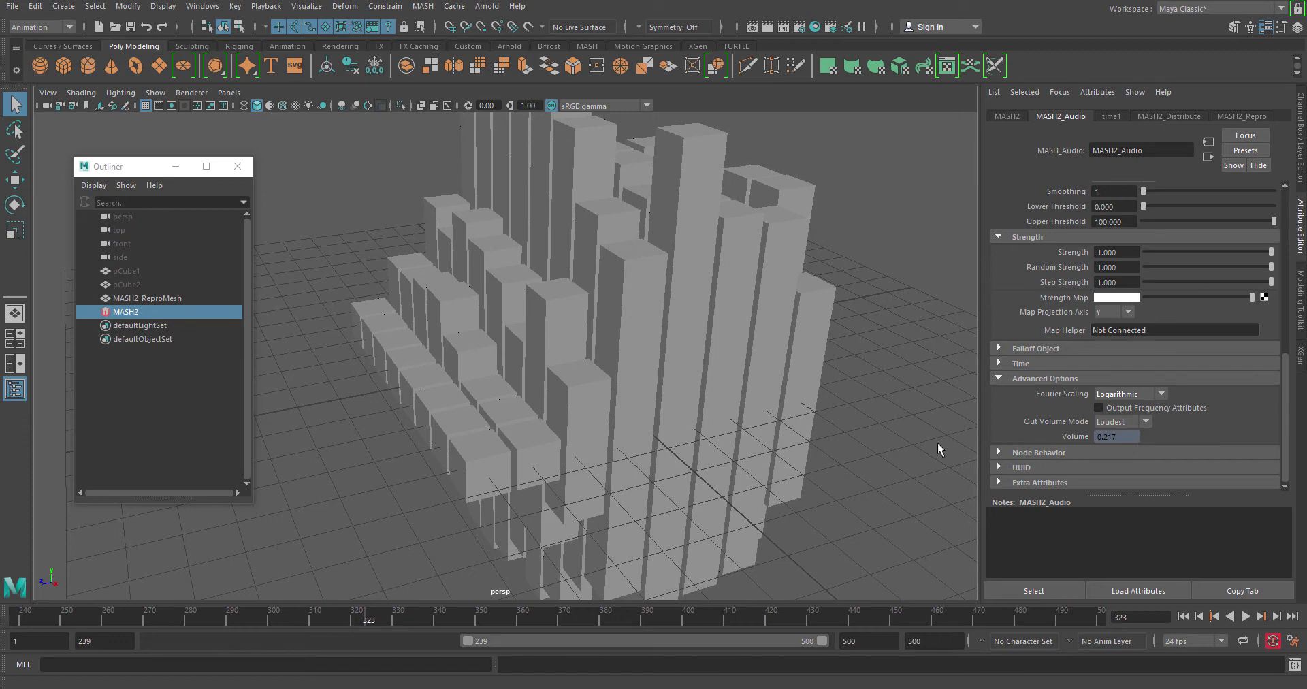
left_click(1122, 396)
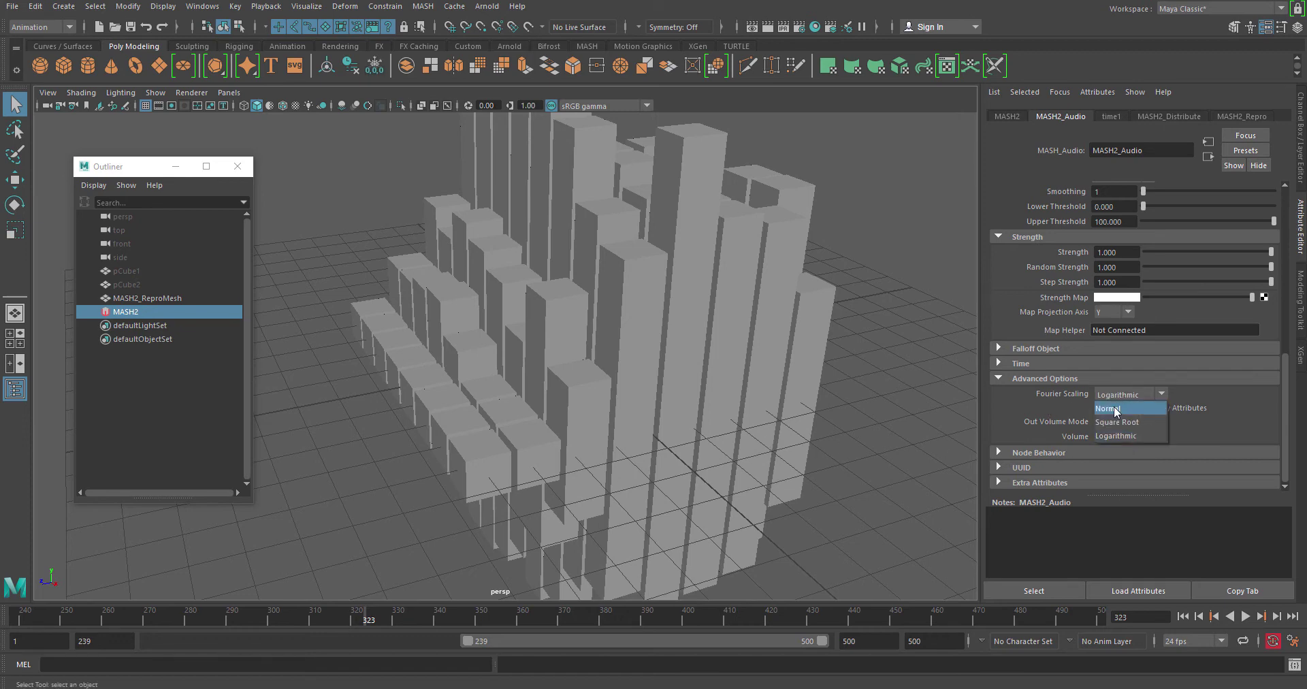
left_click(1116, 408)
left_click_drag(582, 412, 708, 476, "alt")
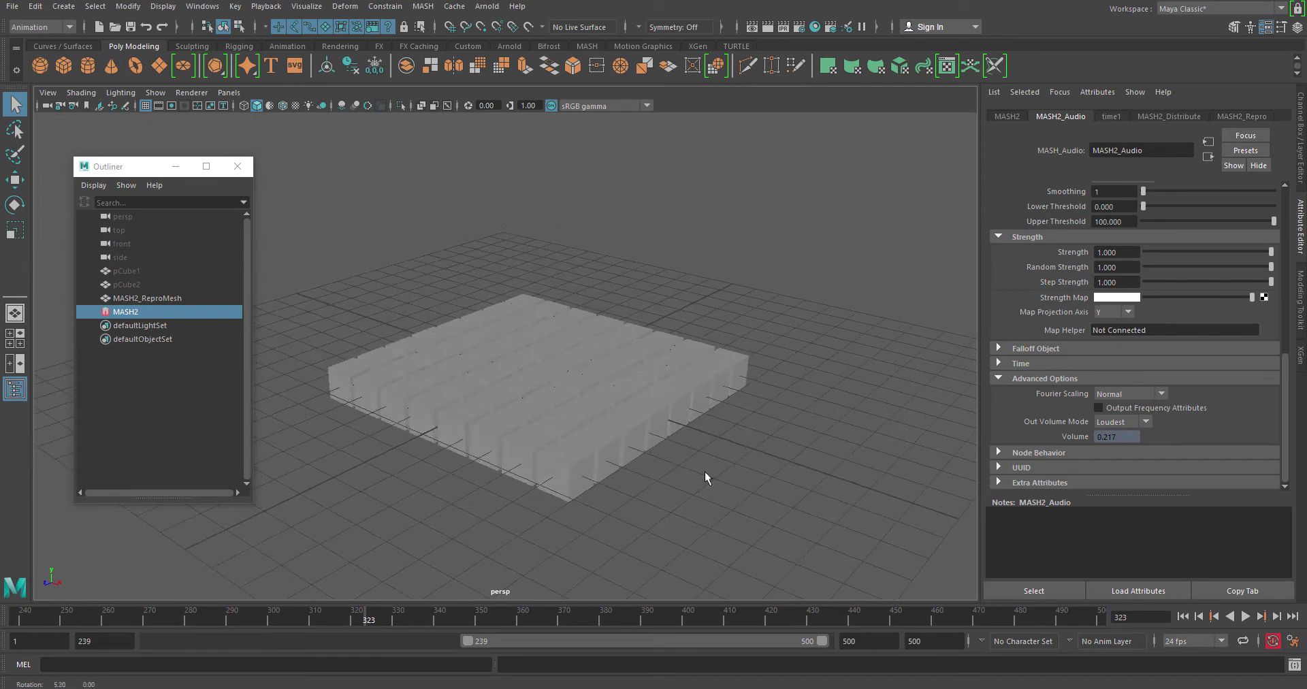
Set the Audio node's Out Volume Mode to Average and replay the animation from the range start
left_click(1182, 616)
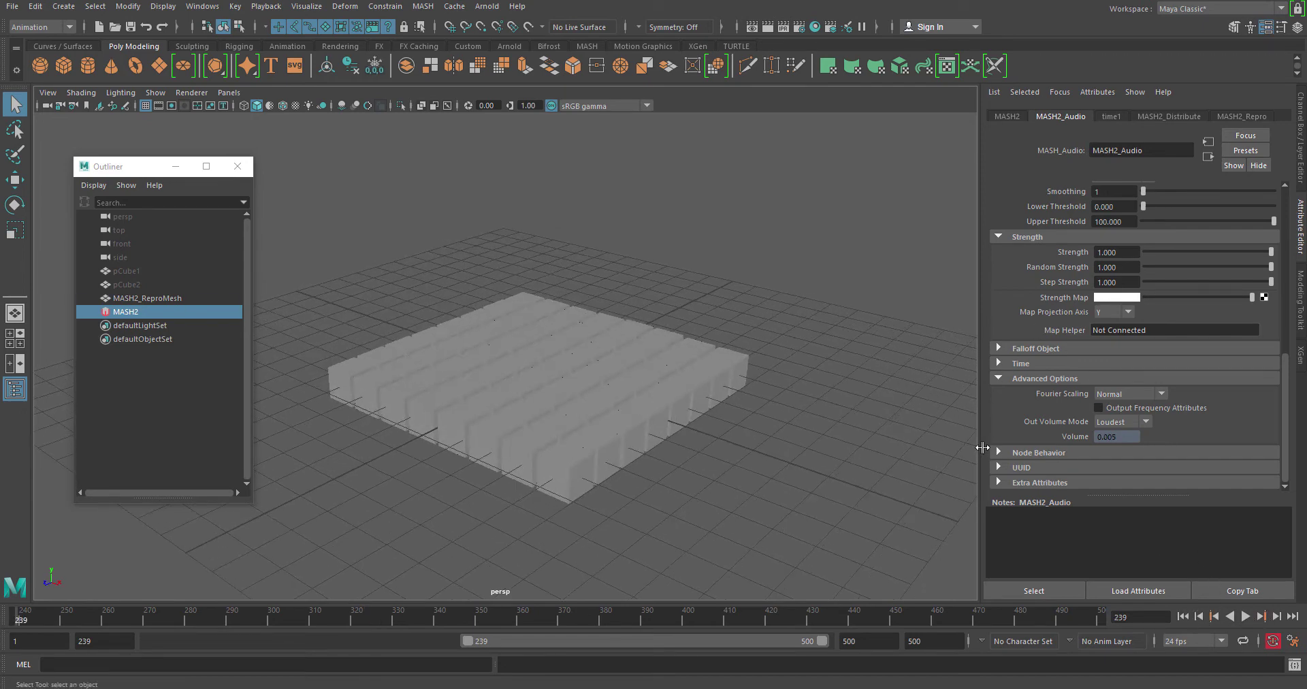
left_click(1137, 423)
left_click(1130, 436)
left_click(1245, 616)
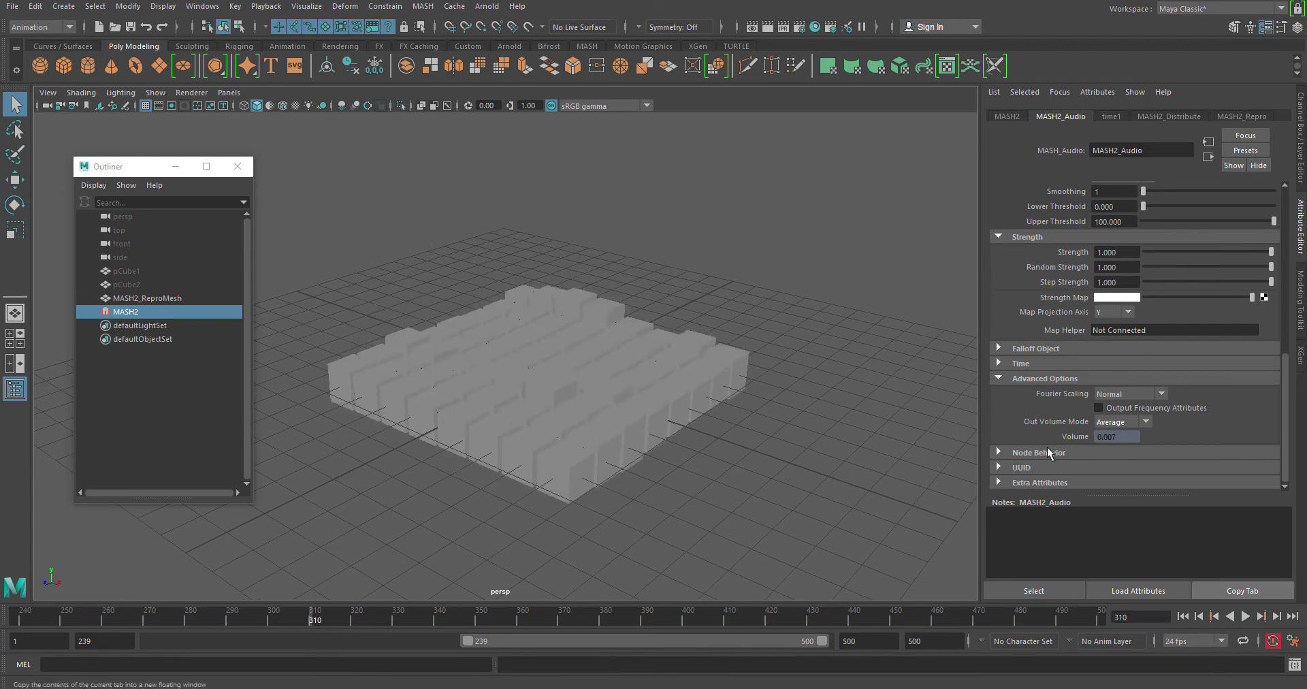
key("Escape")
Set the Audio node's Fourier Scaling to Square Root and briefly replay the animation from the range start
left_click(1133, 394)
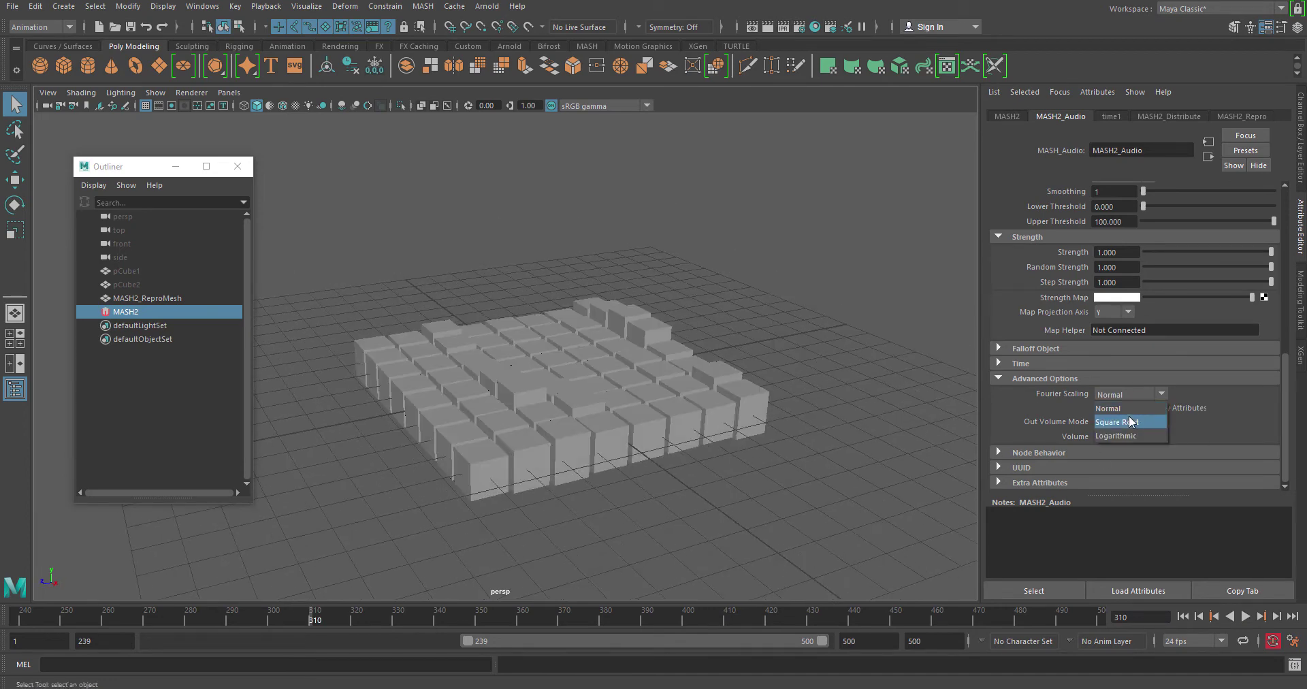
left_click(1128, 415)
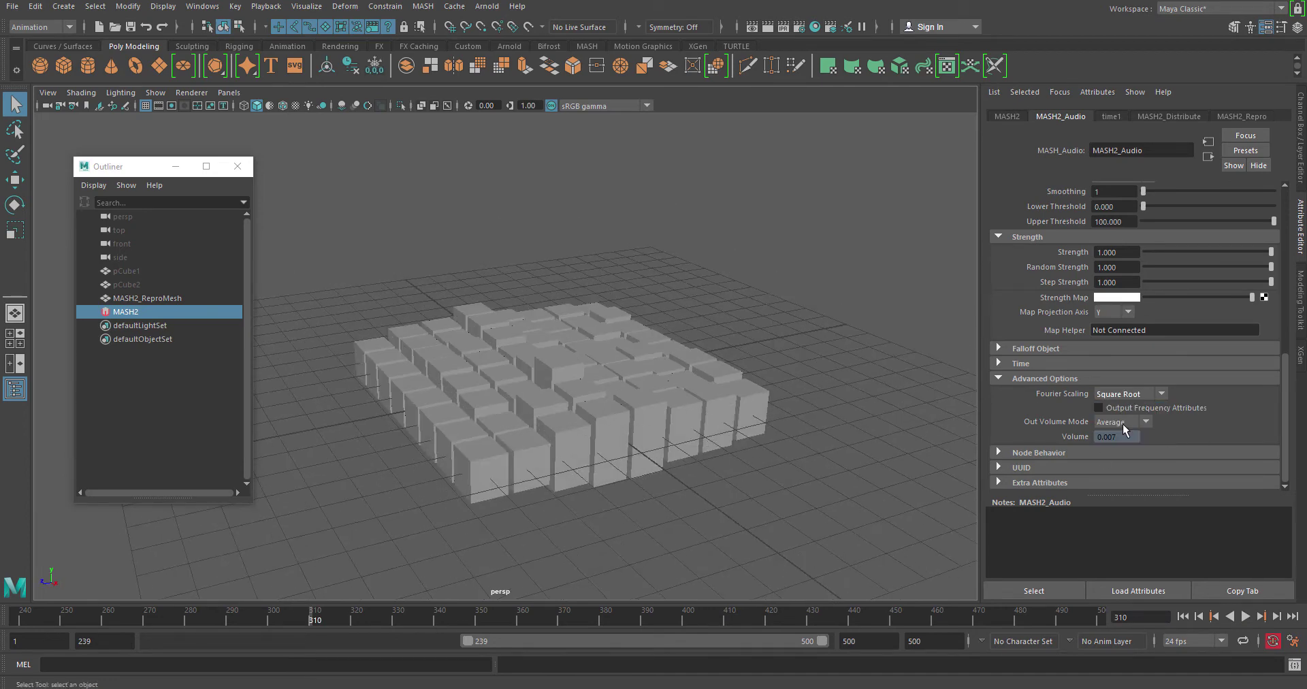
left_click(1182, 616)
left_click(1245, 616)
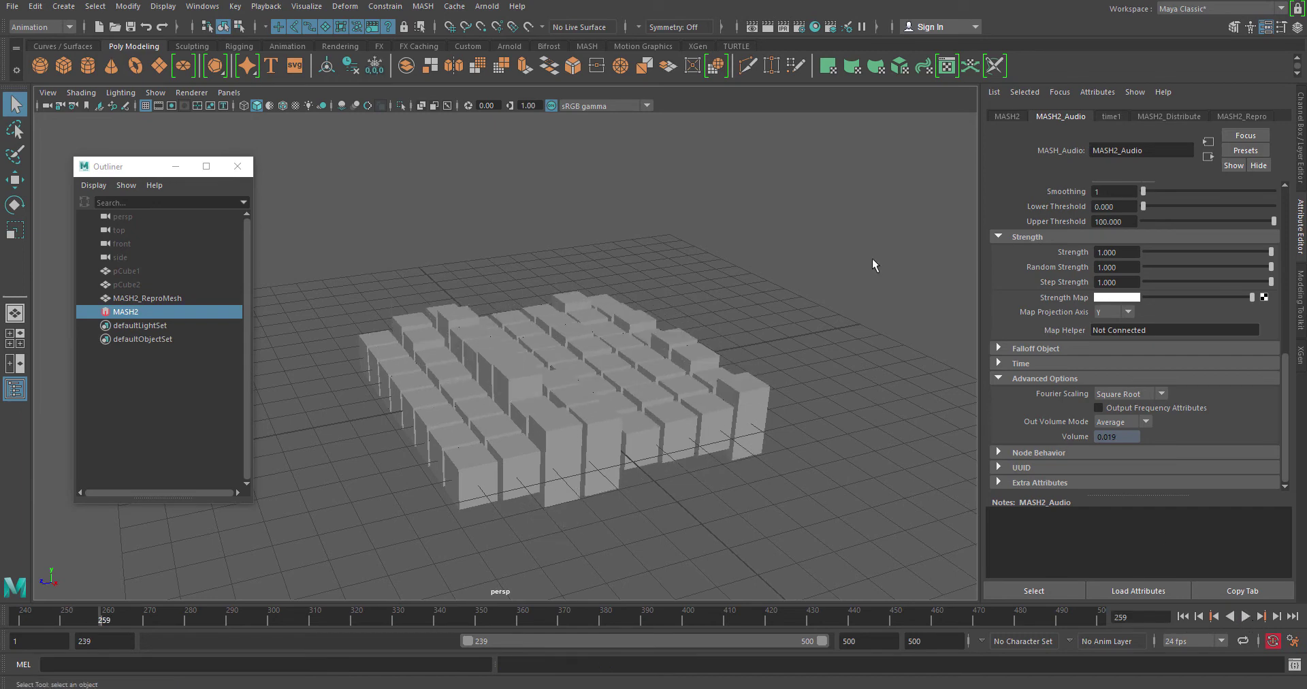
key("Escape")
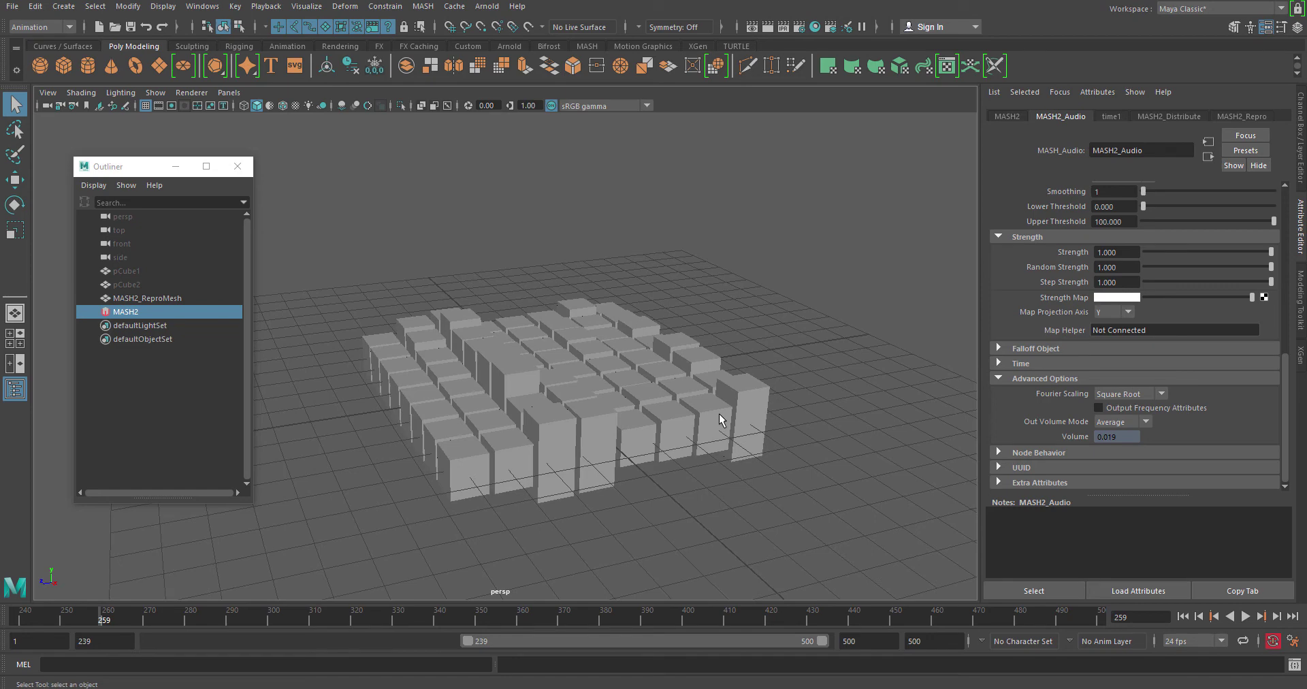
Select the MASH2_ReproMesh cube grid, examine it side-on with the Move tool active, and reselect the MASH2 network
left_click(753, 416)
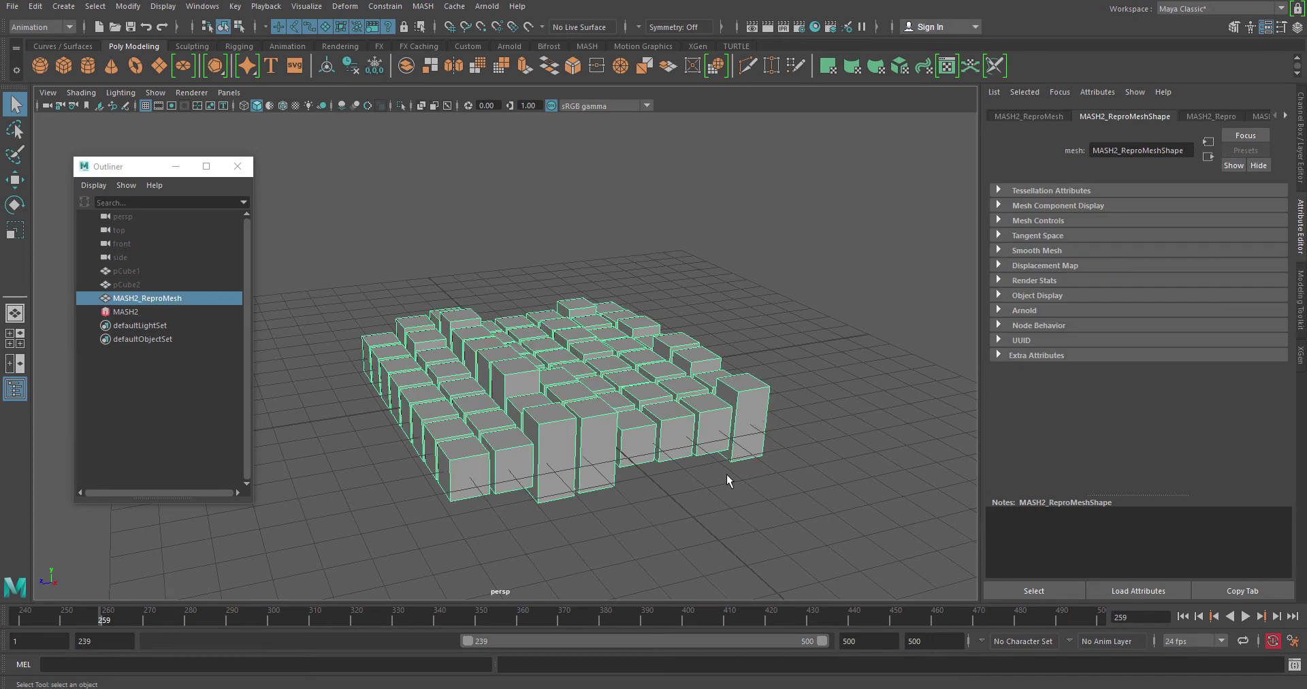
left_click_drag(725, 474, 554, 488, "alt")
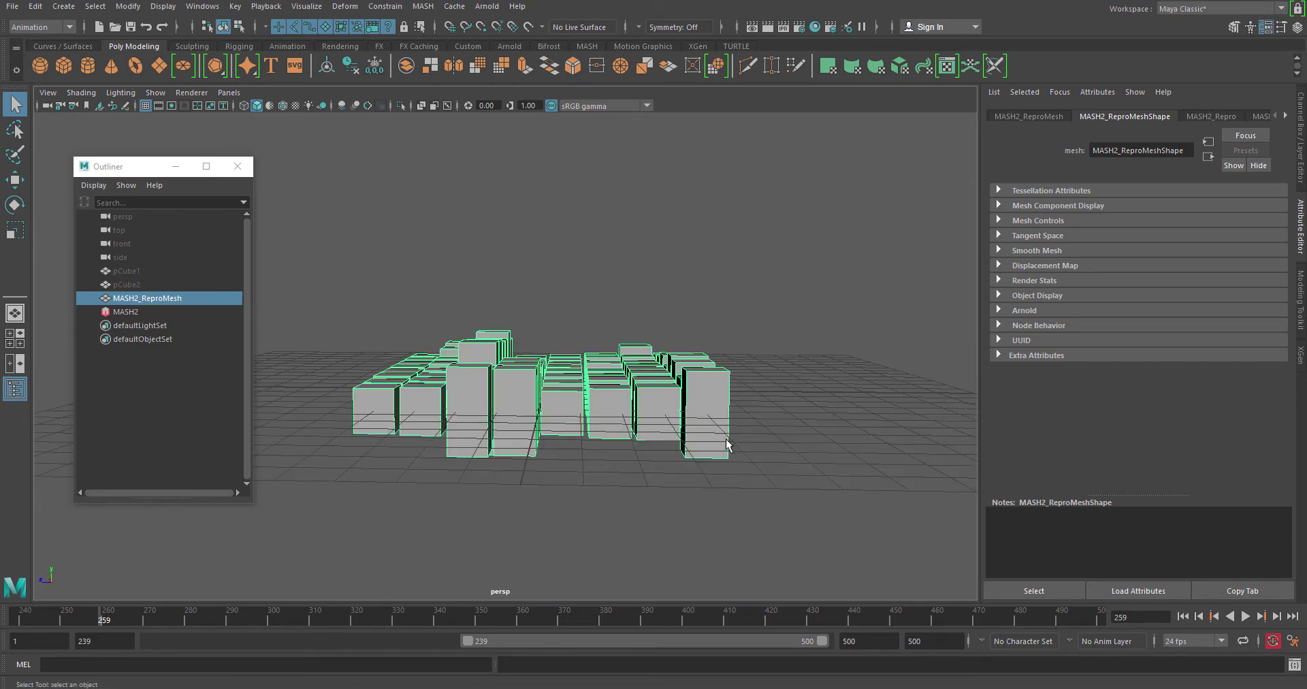
key("w")
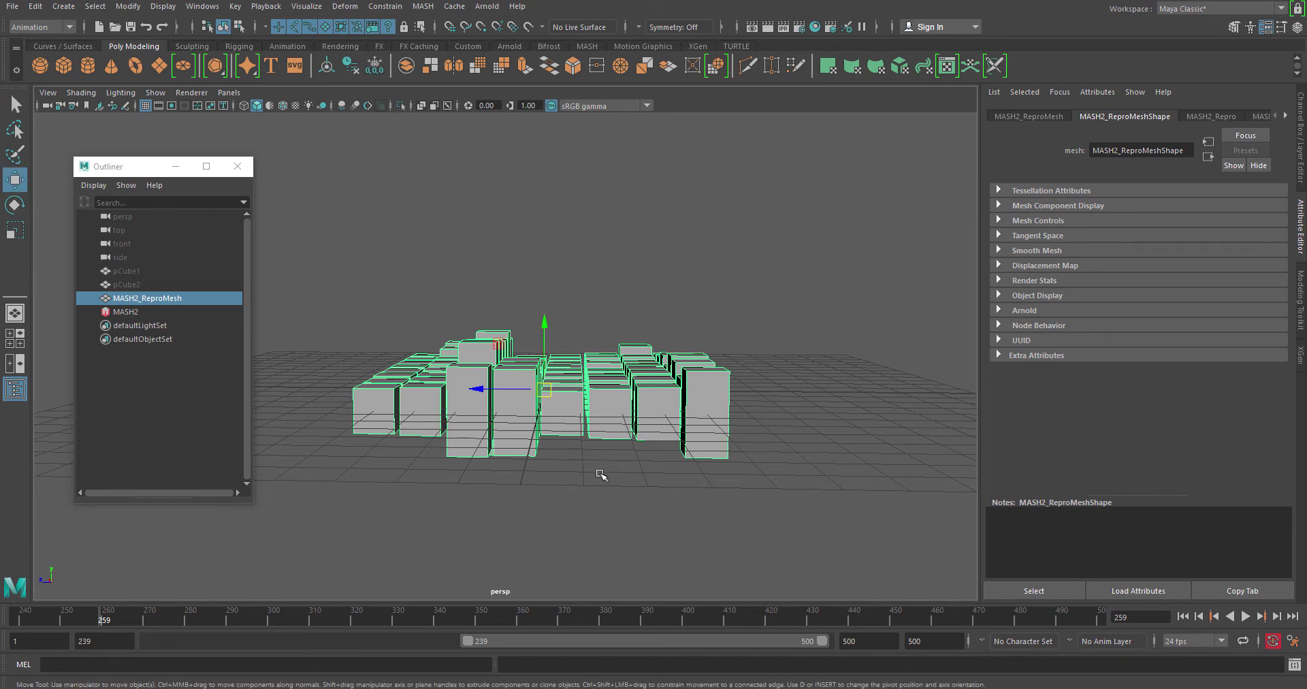
mouse_move(592, 475)
left_mouse_down("alt")
mouse_move(603, 461)
mouse_move(608, 475)
left_mouse_up("alt")
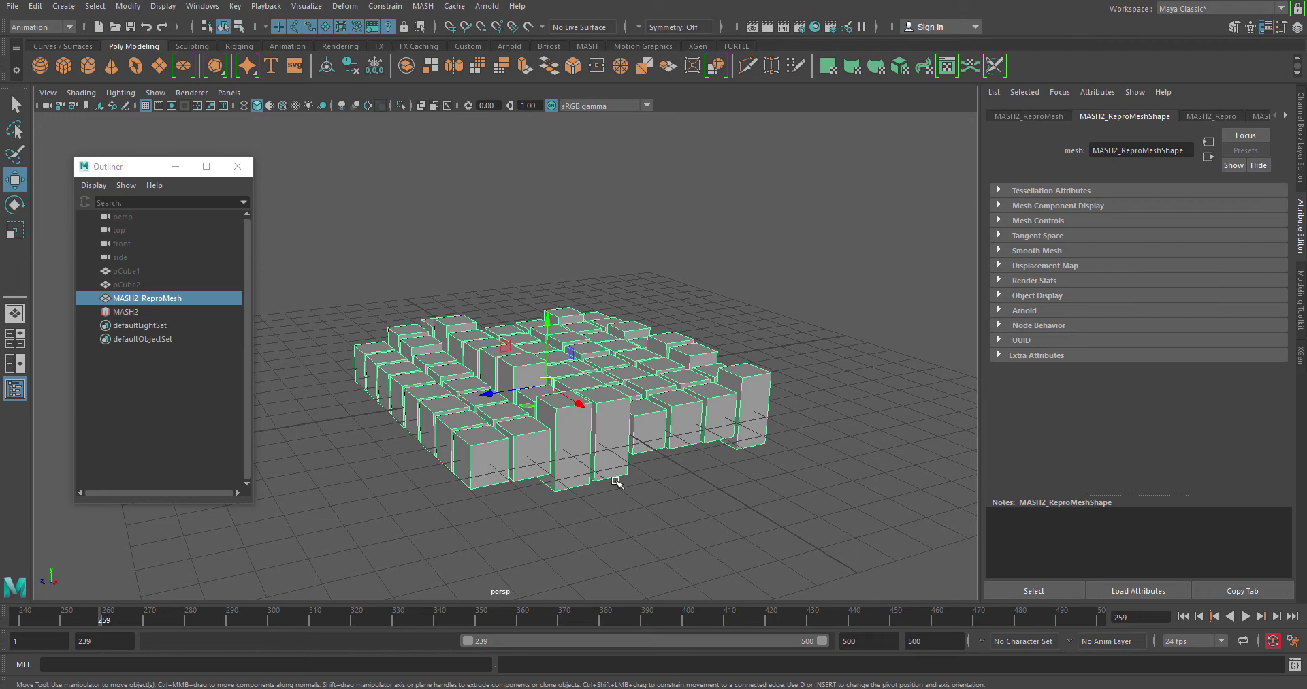
left_click(141, 312)
scroll(1105, 373, "up", 10)
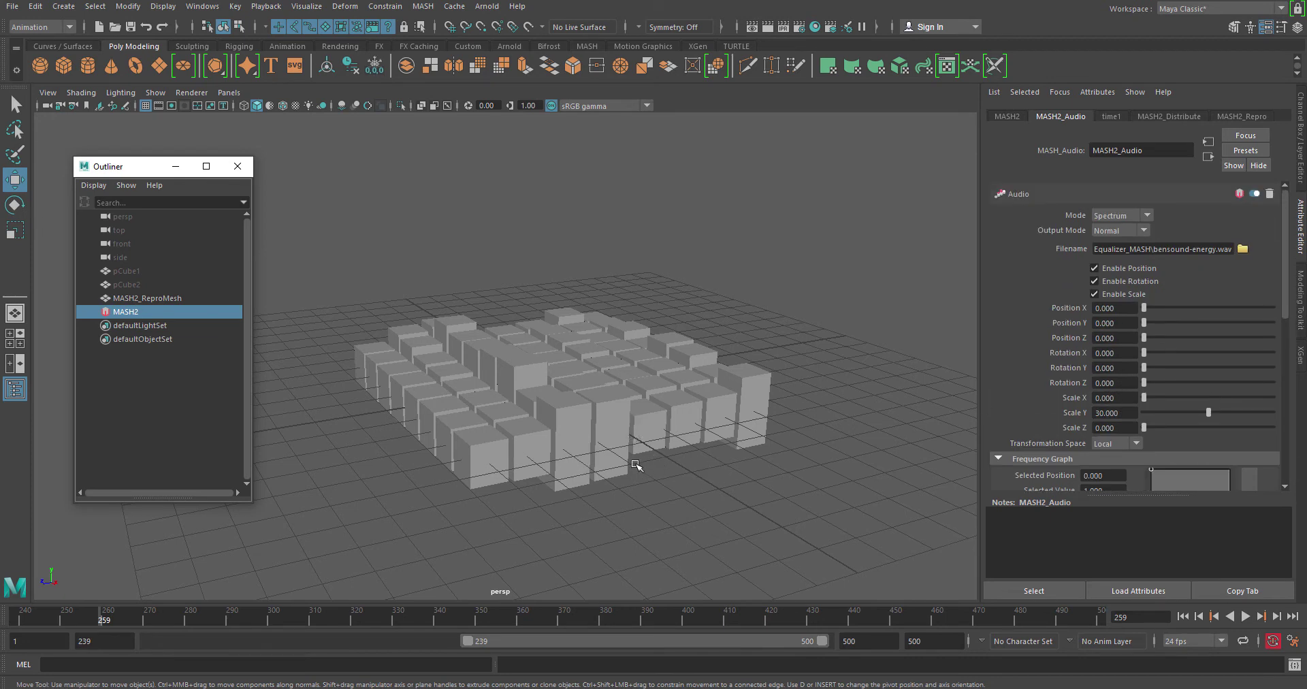
Create a new polygon cube at the scene origin
mouse_move(703, 449)
left_mouse_down("alt")
mouse_move(625, 443)
mouse_move(601, 461)
mouse_move(694, 458)
mouse_move(653, 409)
mouse_move(692, 455)
left_mouse_up("alt")
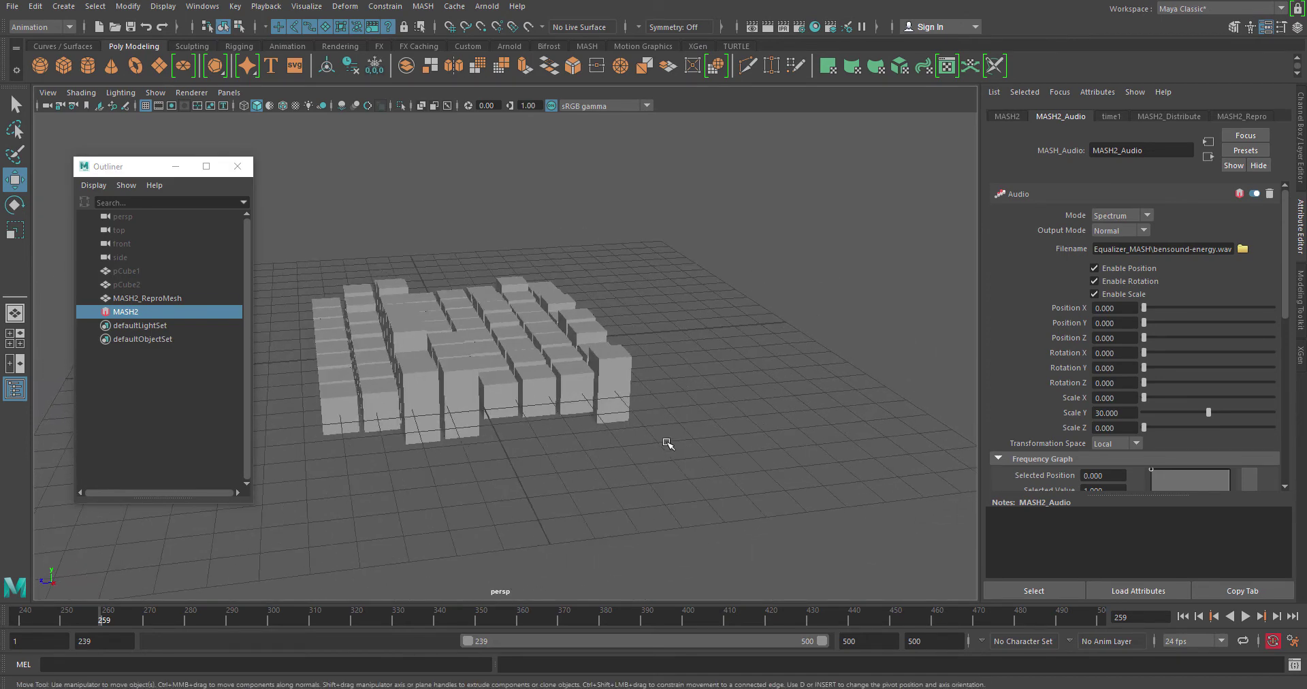
left_click(64, 66)
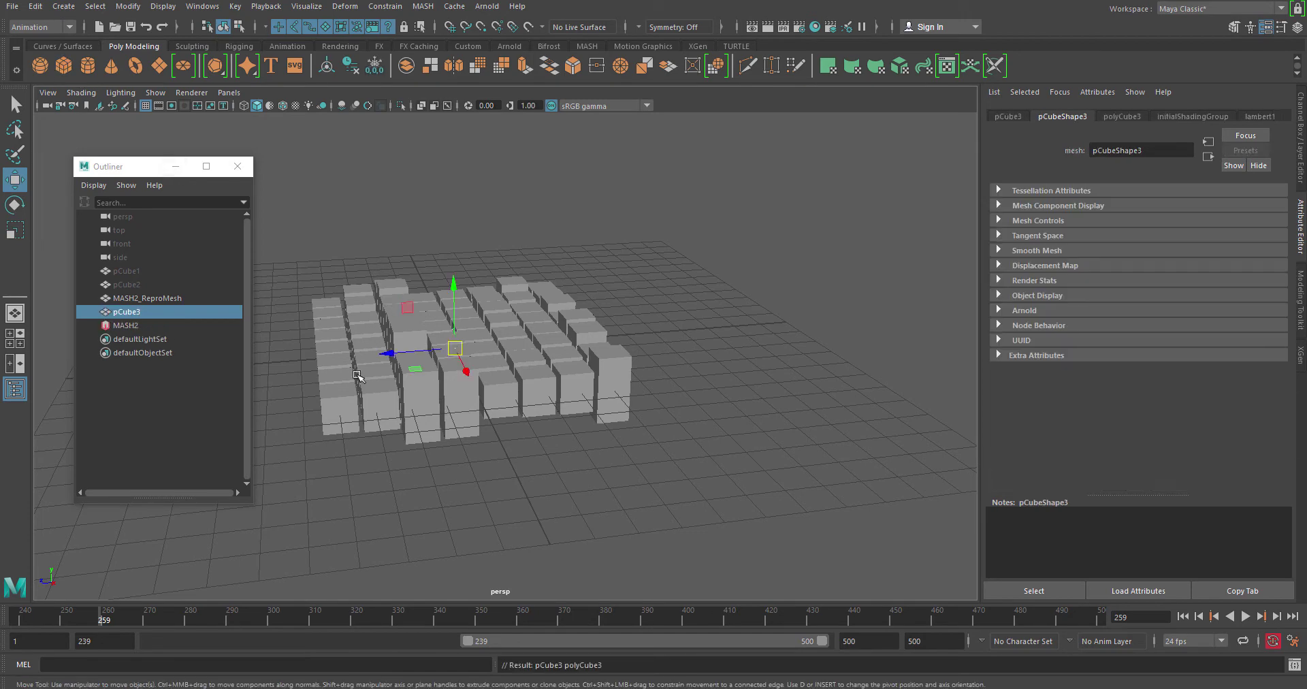
Move the new cube about 10 units along negative Z, clear of the MASH grid
left_click_drag(401, 351, 724, 435)
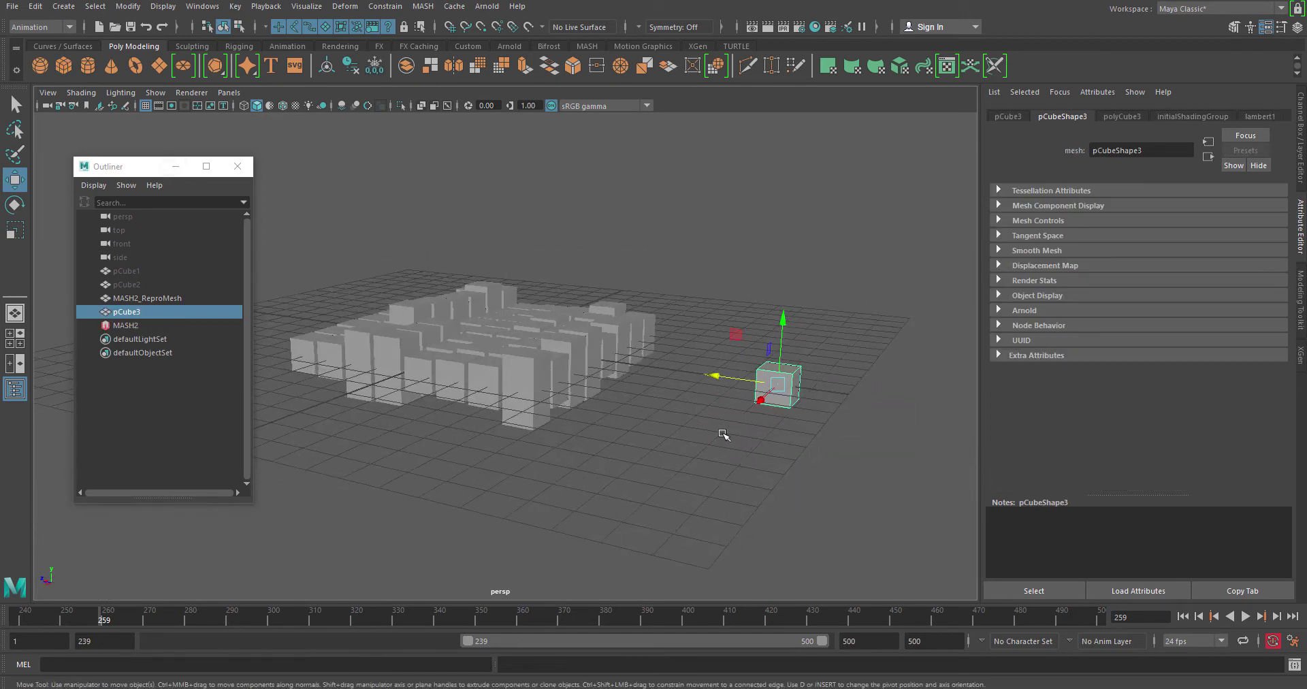
middle_click_drag(723, 435, 590, 449, "alt")
right_click_drag(589, 449, 639, 450, "alt")
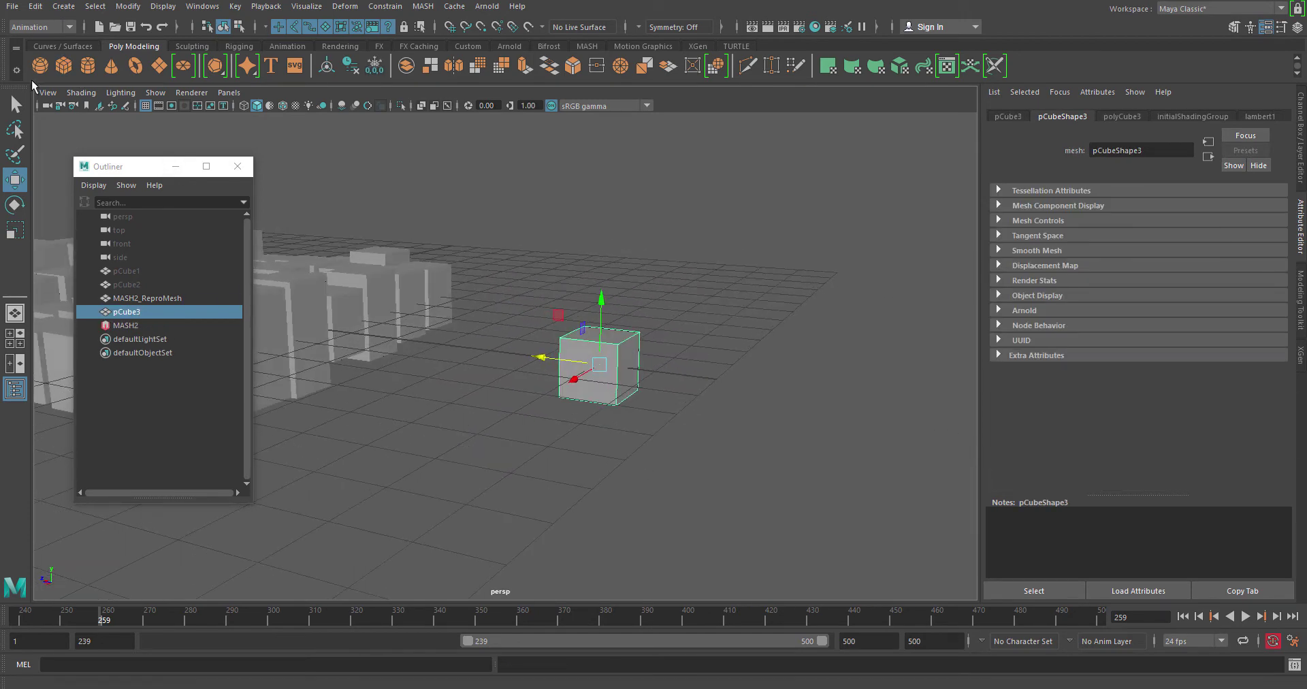
Create a polygon plane, move it about 10 units along negative Z to the standalone cube, and scale it up as a floor
left_click(159, 66)
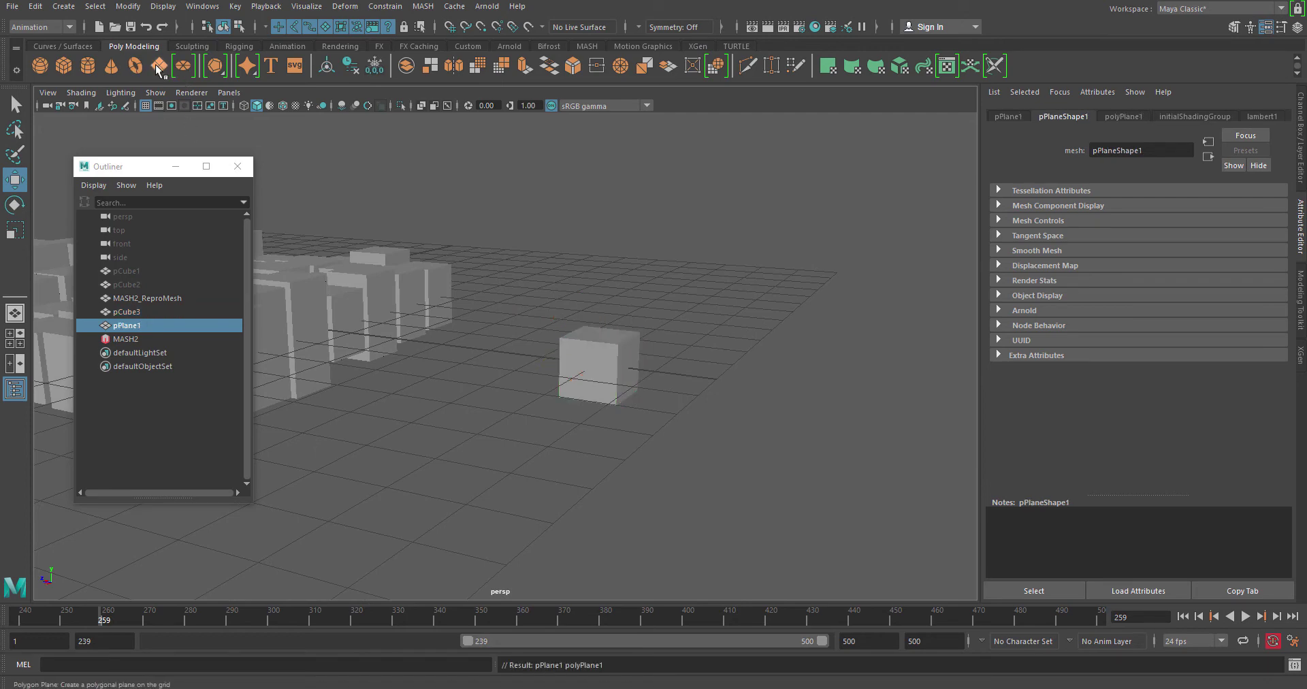
left_click_drag(136, 171, 0, 224)
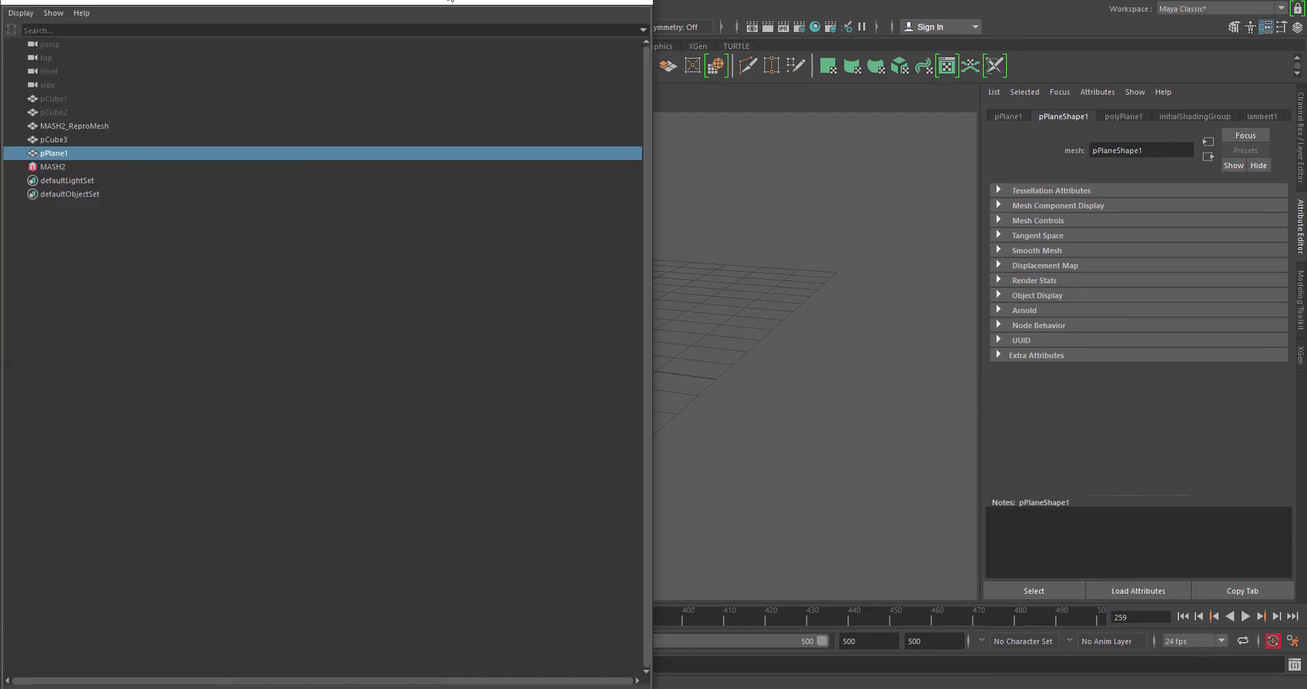
left_click_drag(449, 1, 904, 194)
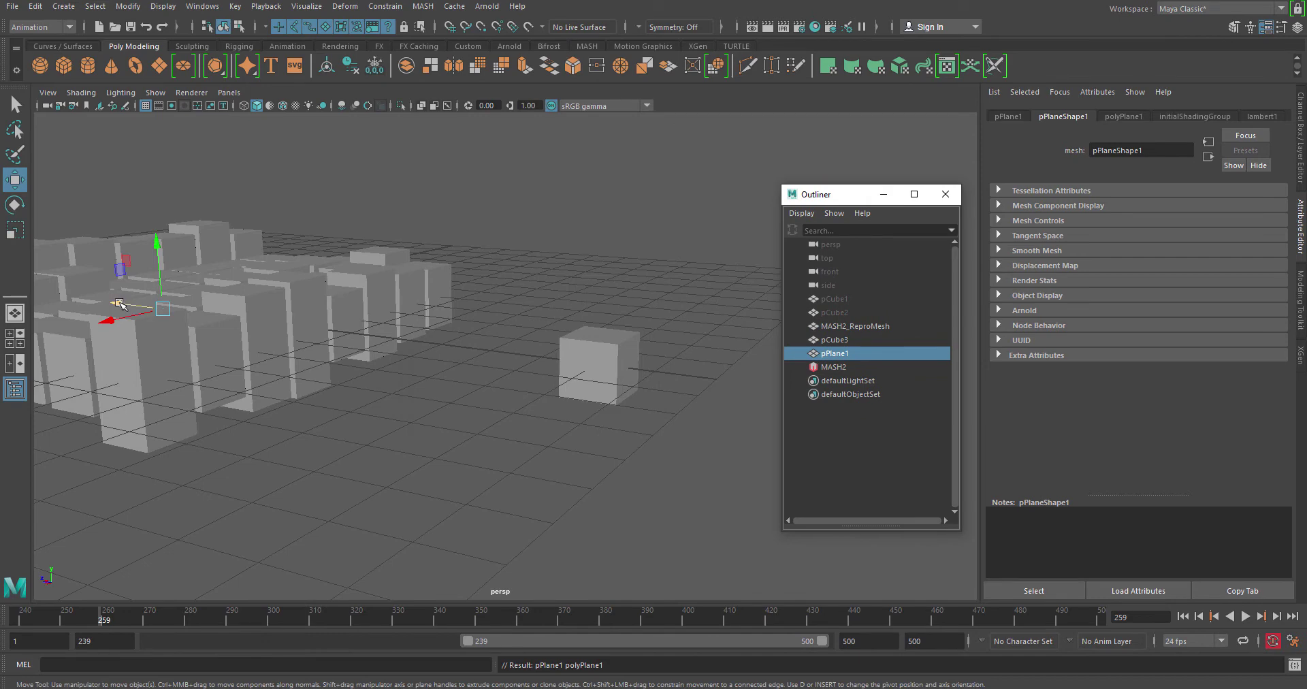
left_click_drag(119, 303, 522, 400)
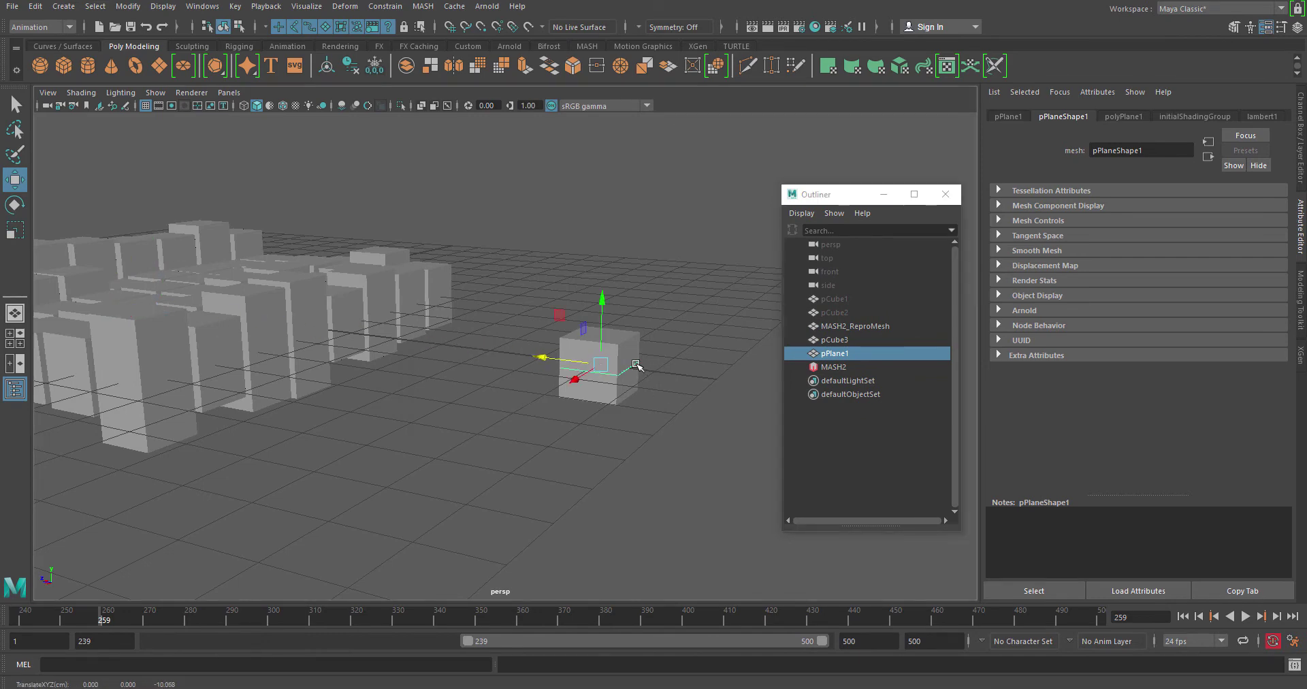
key("r")
left_click_drag(603, 364, 711, 326)
left_click_drag(590, 434, 598, 431, "alt")
left_click_drag(837, 191, 104, 115)
mouse_move(609, 422)
left_mouse_down("alt")
mouse_move(601, 386)
mouse_move(603, 398)
left_mouse_up("alt")
Select the standalone cube and try stretching it in Y and raising it onto the plane
left_click(612, 437)
left_click(613, 356)
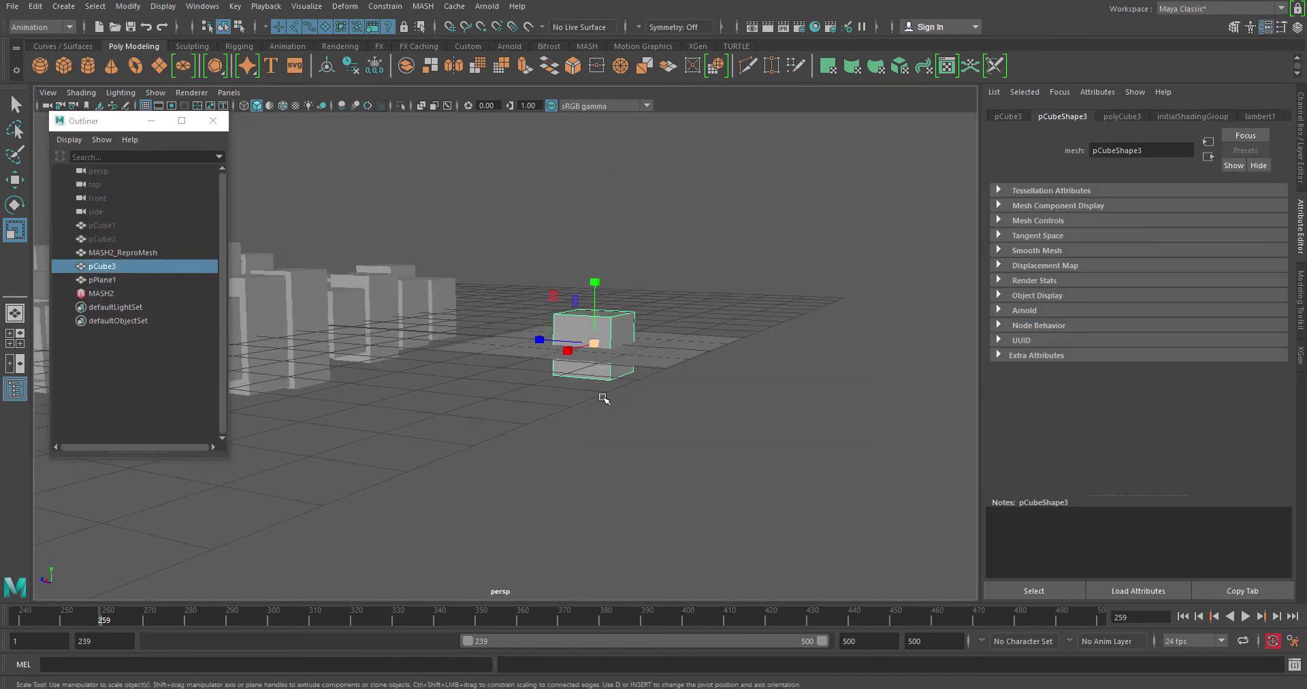
right_click_drag(603, 398, 701, 458, "alt")
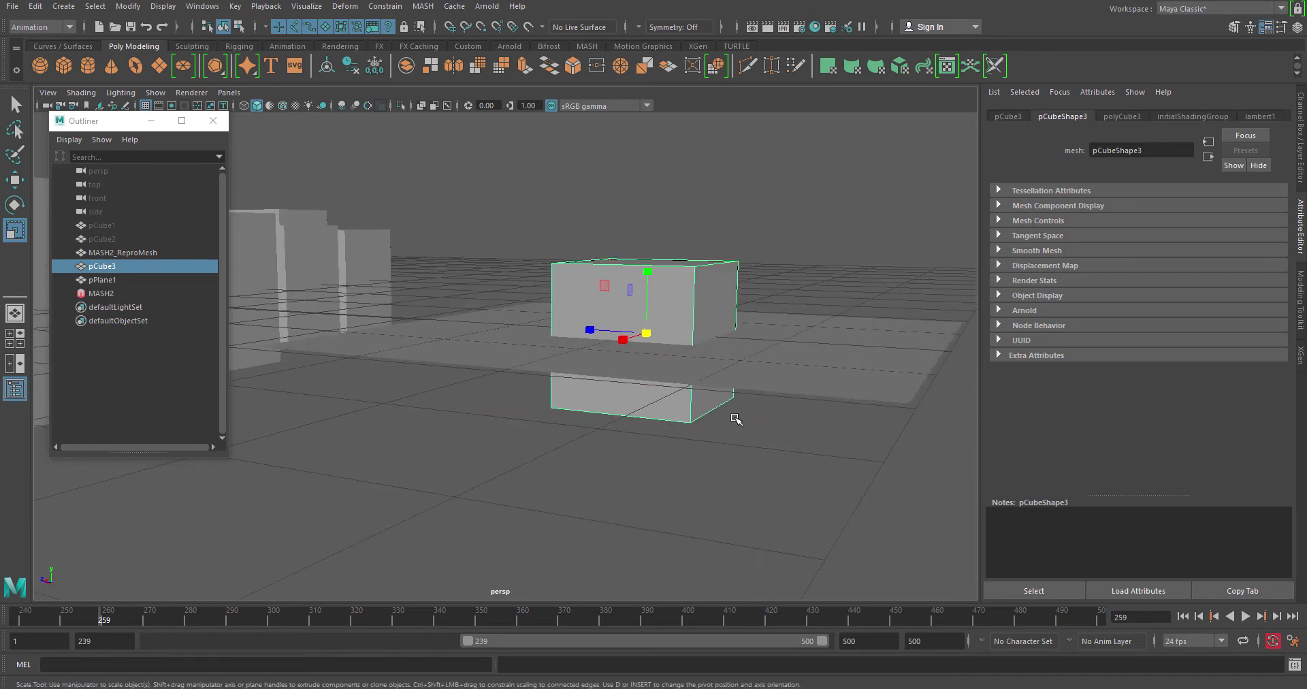
mouse_move(735, 419)
left_mouse_down("alt")
mouse_move(708, 354)
mouse_move(713, 423)
mouse_move(711, 411)
left_mouse_up("alt")
left_click_drag(711, 258, 711, 166)
key("ctrl+z")
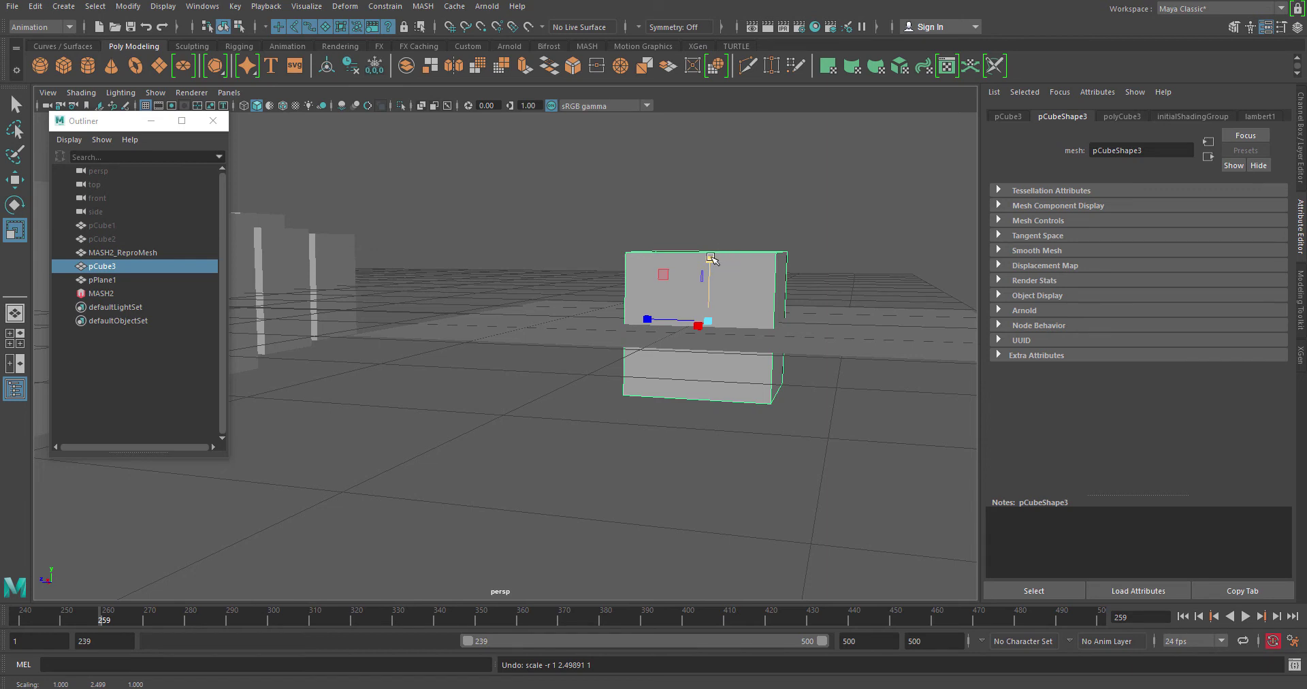
left_click_drag(709, 259, 707, 189)
left_click_drag(708, 279, 710, 118)
scroll(677, 329, "down", 5)
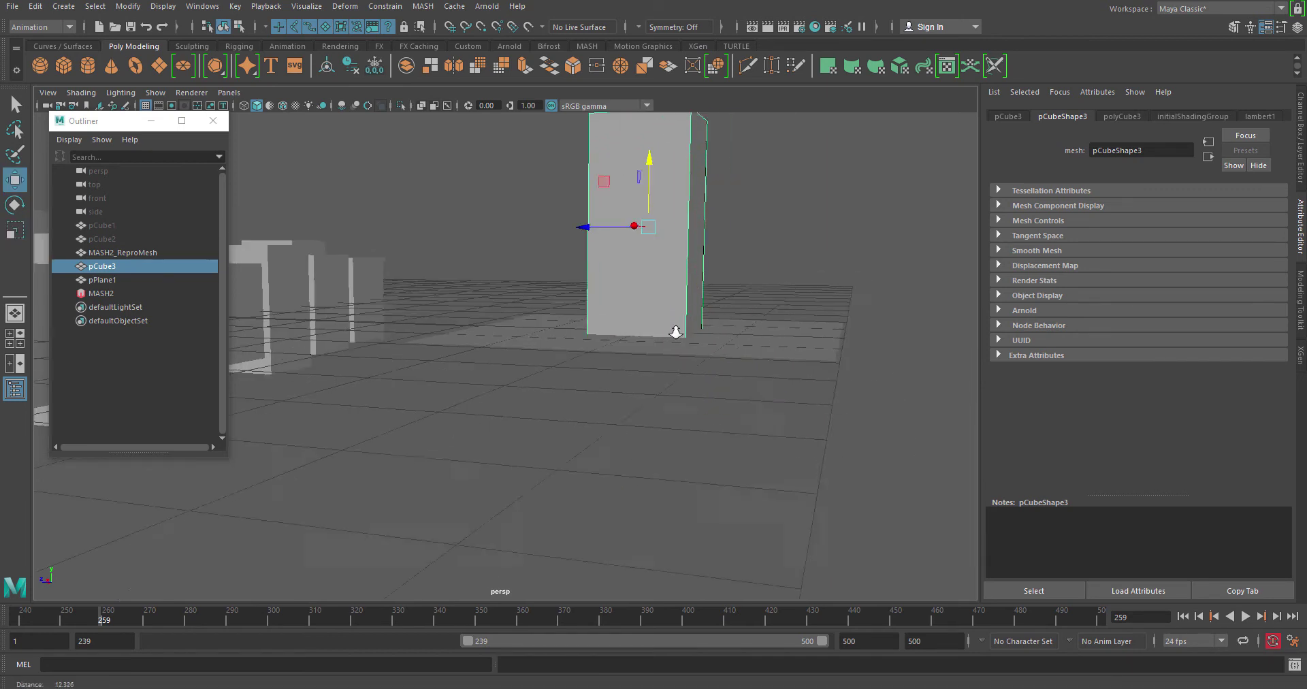
key("ctrl+z")
Reset the standalone cube's Scale Y to 1, increase it to 3 and finally set it to 4
left_click_drag(693, 412, 668, 415, "alt")
key("ctrl+a")
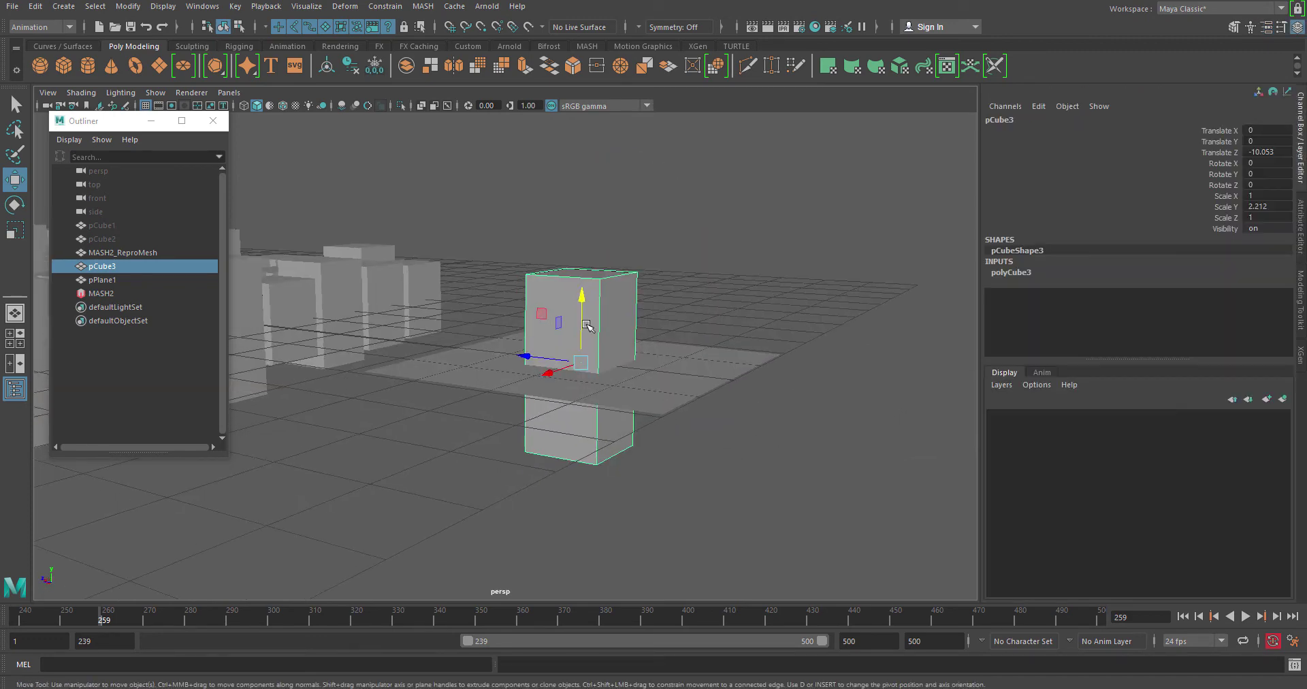
left_click(1251, 210)
type("1")
key("Return")
left_click_drag(499, 484, 616, 389, "alt")
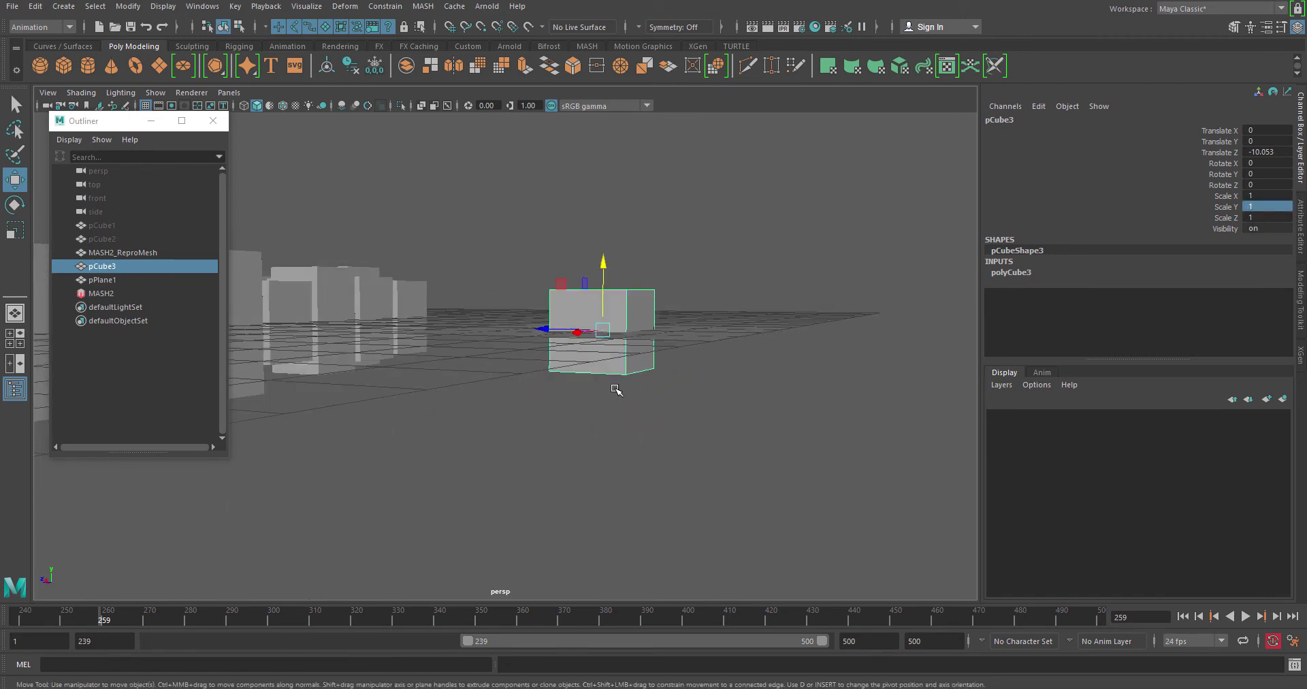
left_click(1262, 205)
type("3")
key("Return")
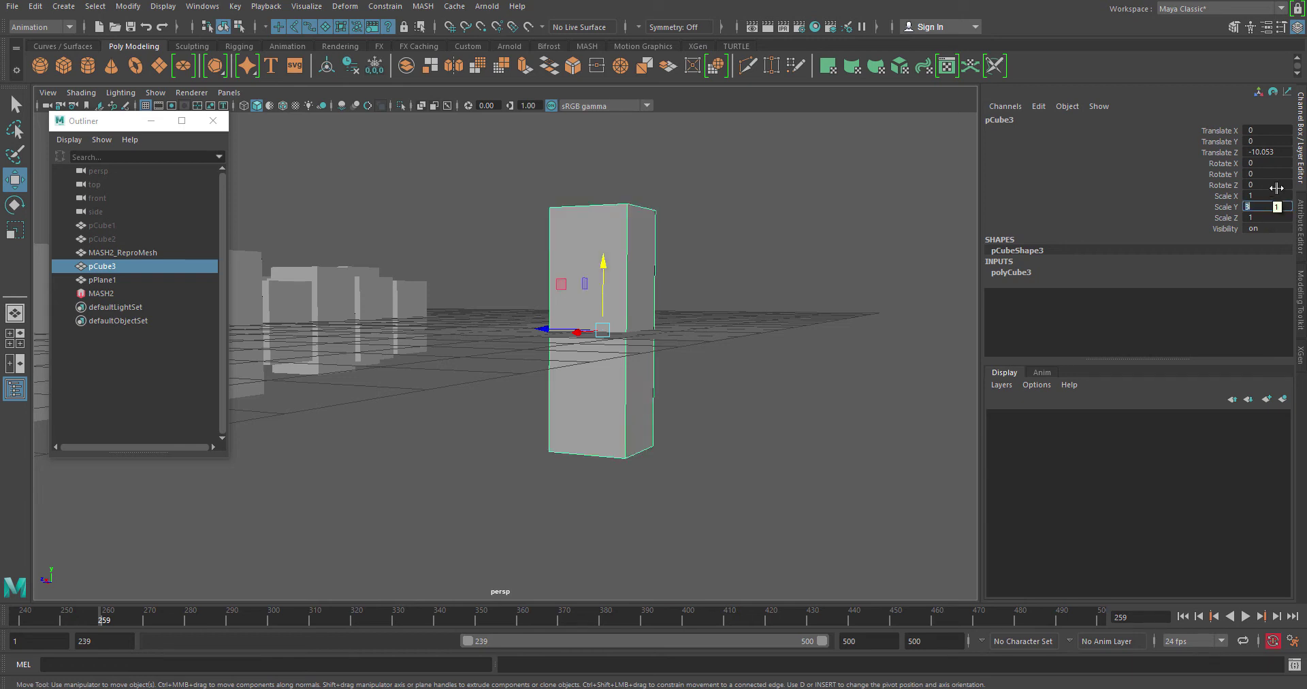
type("4")
key("Return")
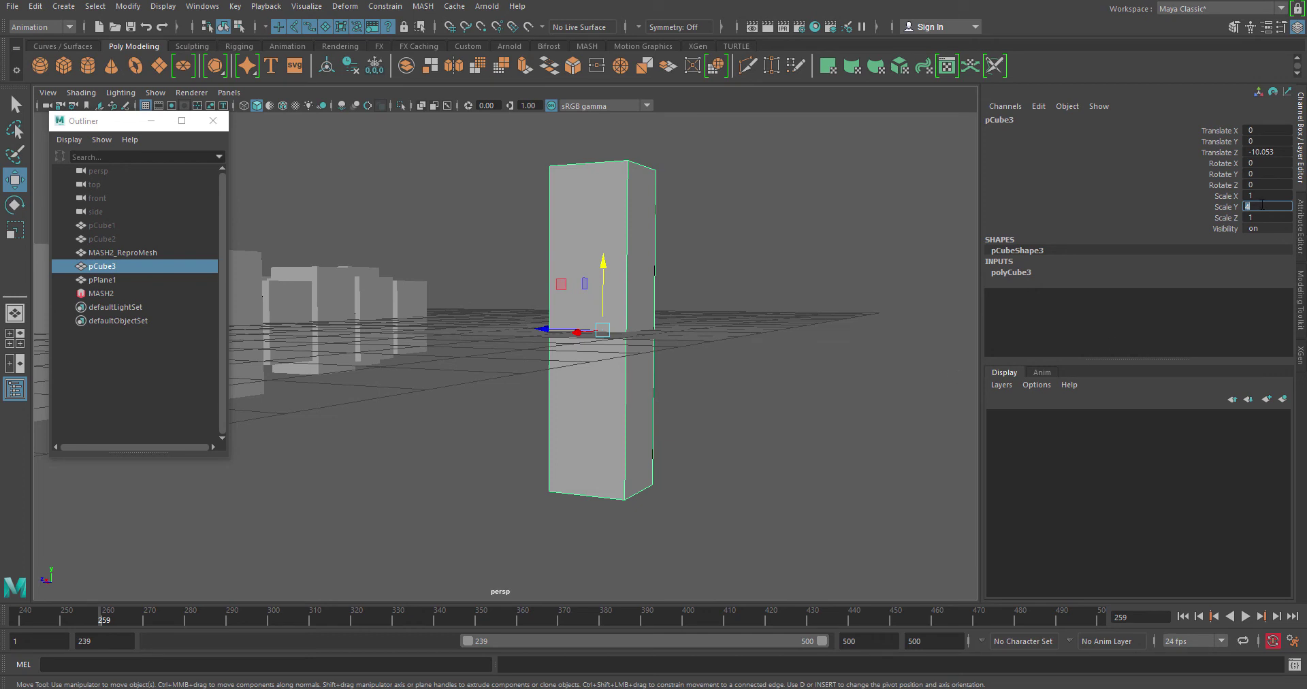
Set the standalone cube's Translate Y to 2 so its base rests on the plane
left_click(1258, 141)
type("2")
key("Return")
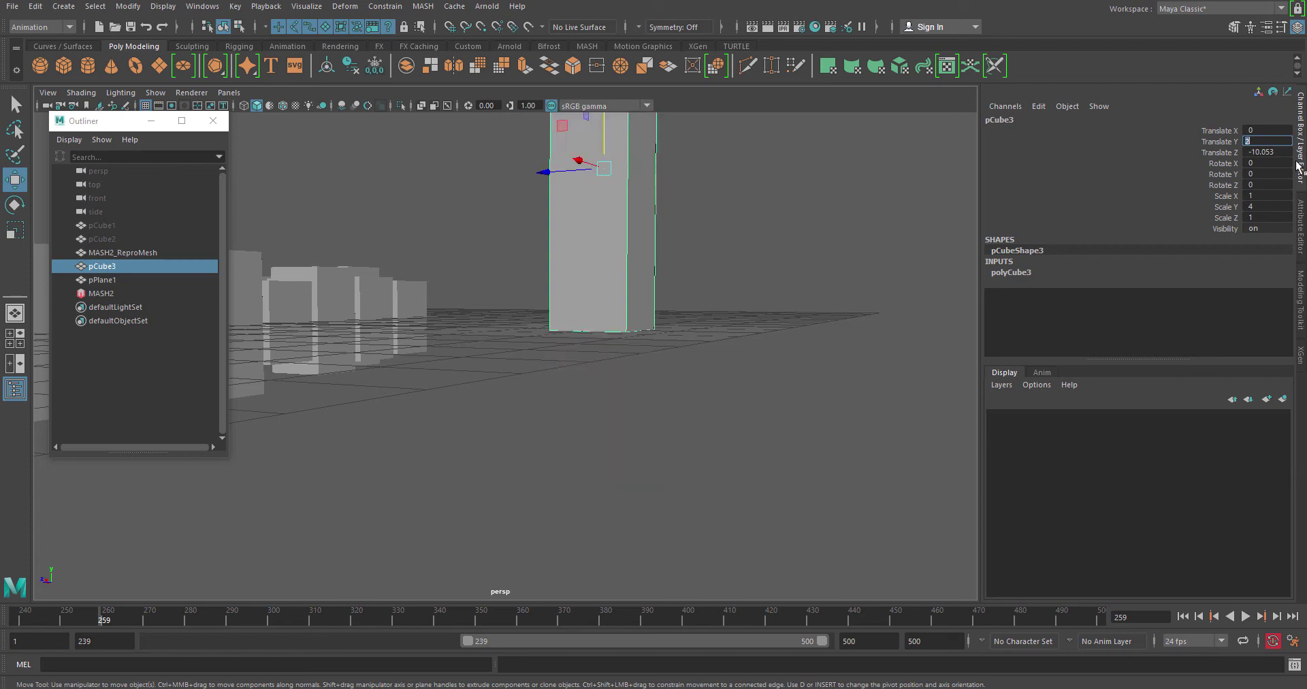
left_click_drag(745, 331, 547, 408, "alt")
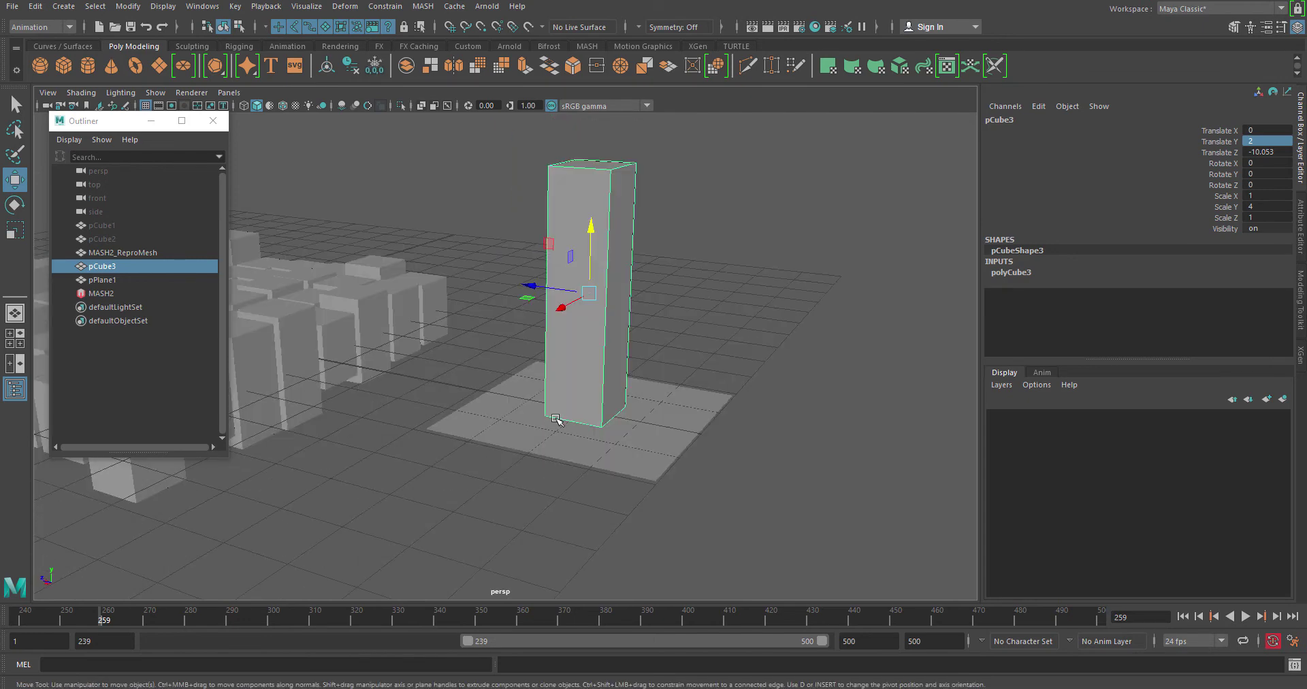
middle_click_drag(337, 408, 550, 427, "alt")
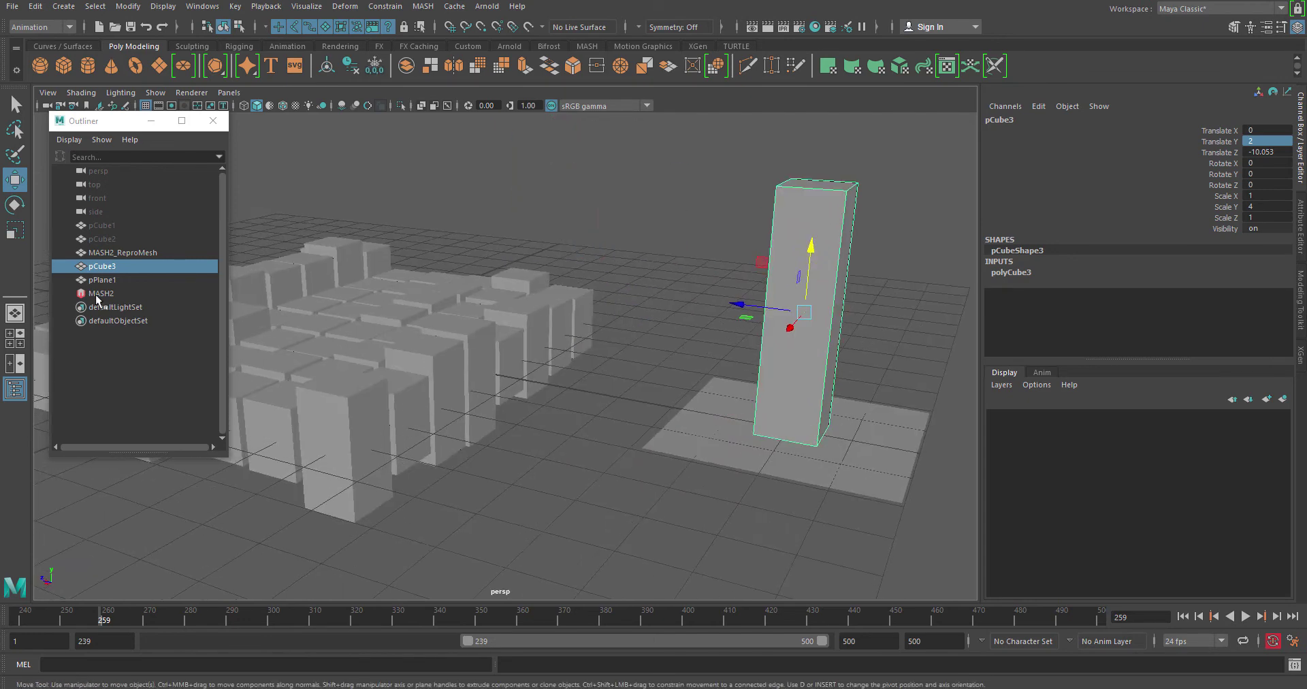
Examine the MASH2_ReproMesh cube grid, reselect the MASH2 network and show its Audio node attributes
left_click(102, 295)
left_click_drag(368, 439, 436, 429, "alt")
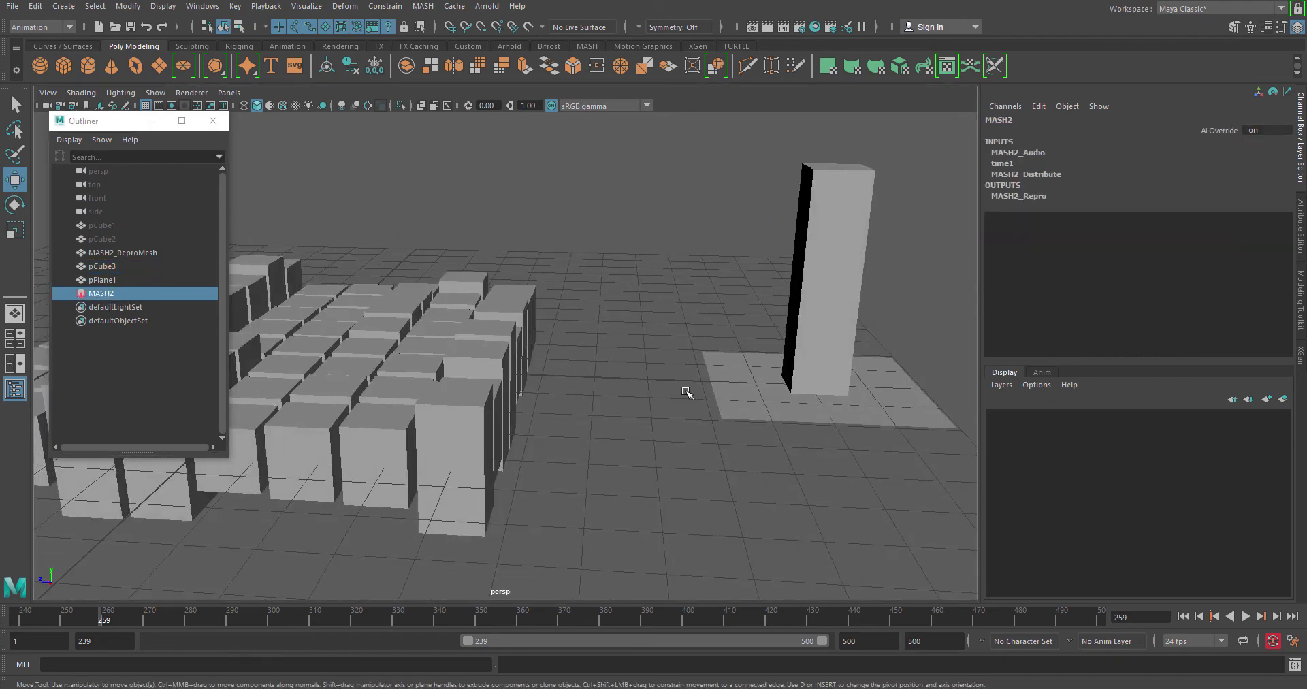
left_click(546, 378)
left_click(457, 373)
left_click_drag(547, 385, 708, 420, "alt")
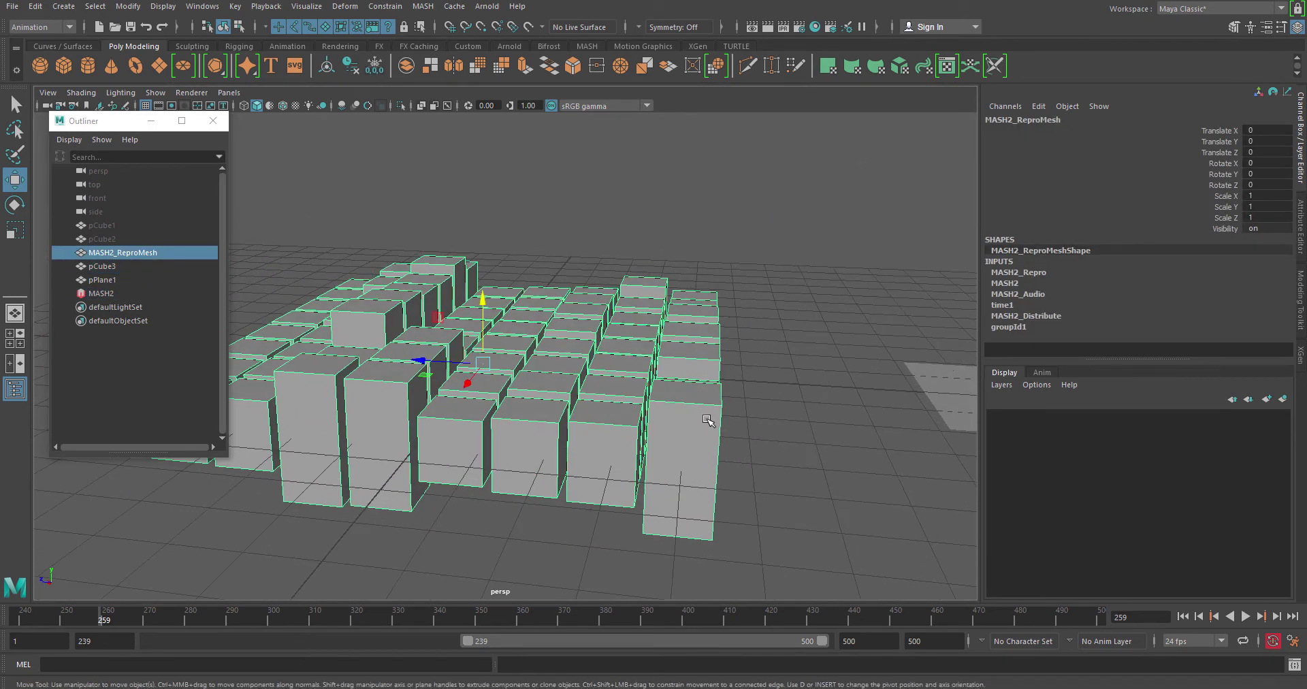
left_click(107, 292)
key("ctrl+a")
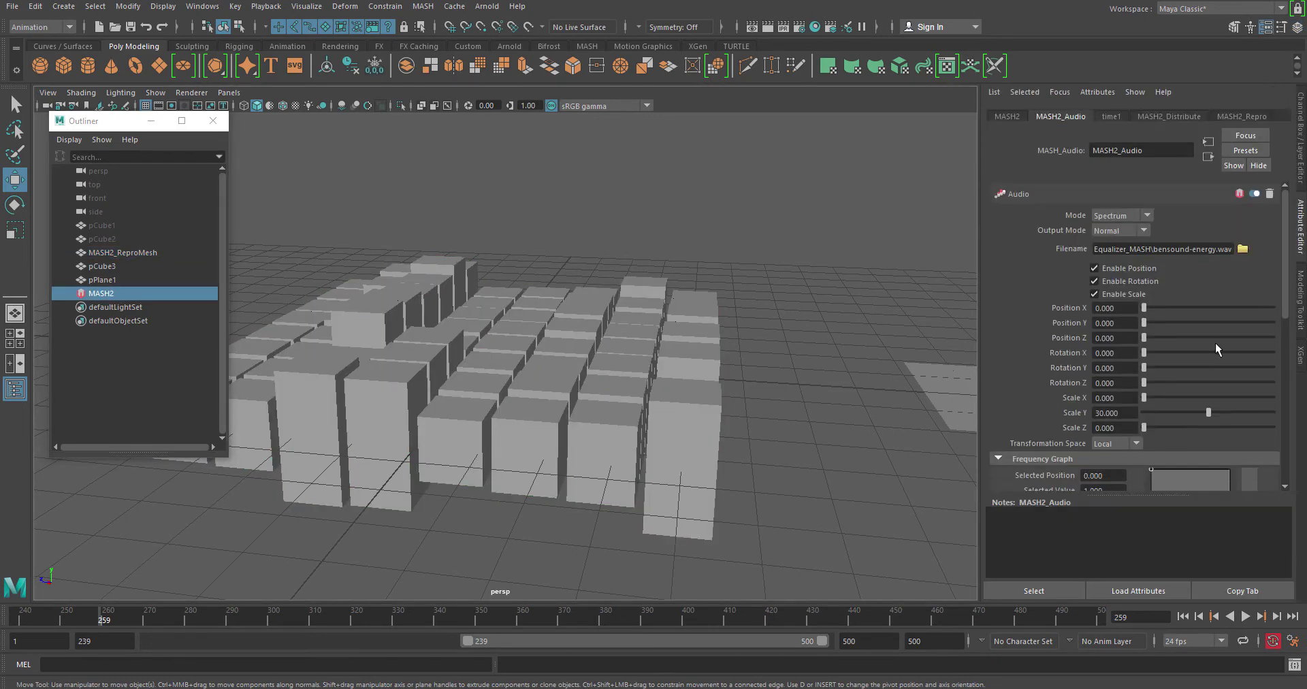
Set the MASH2_Audio node's Position Y to 15, half of its Scale Y, and check the cubes side-on
left_click(1120, 321)
scroll(1104, 367, "down", 2)
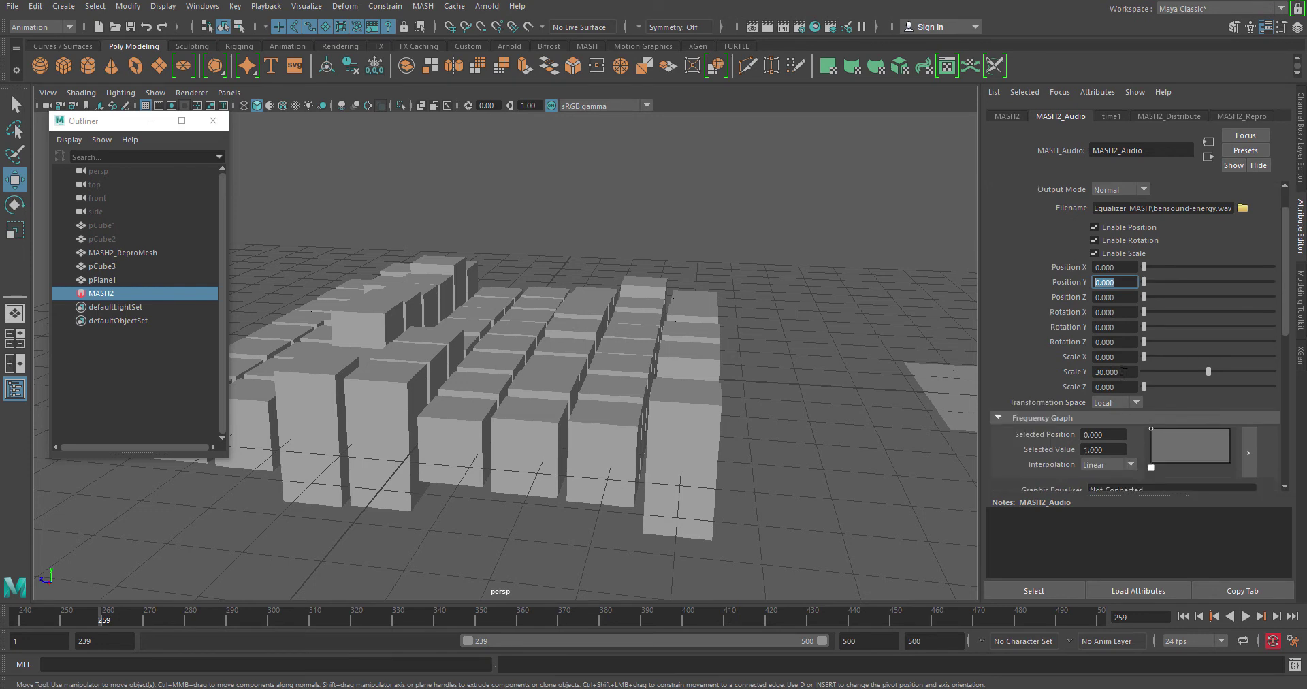
left_click(1124, 372)
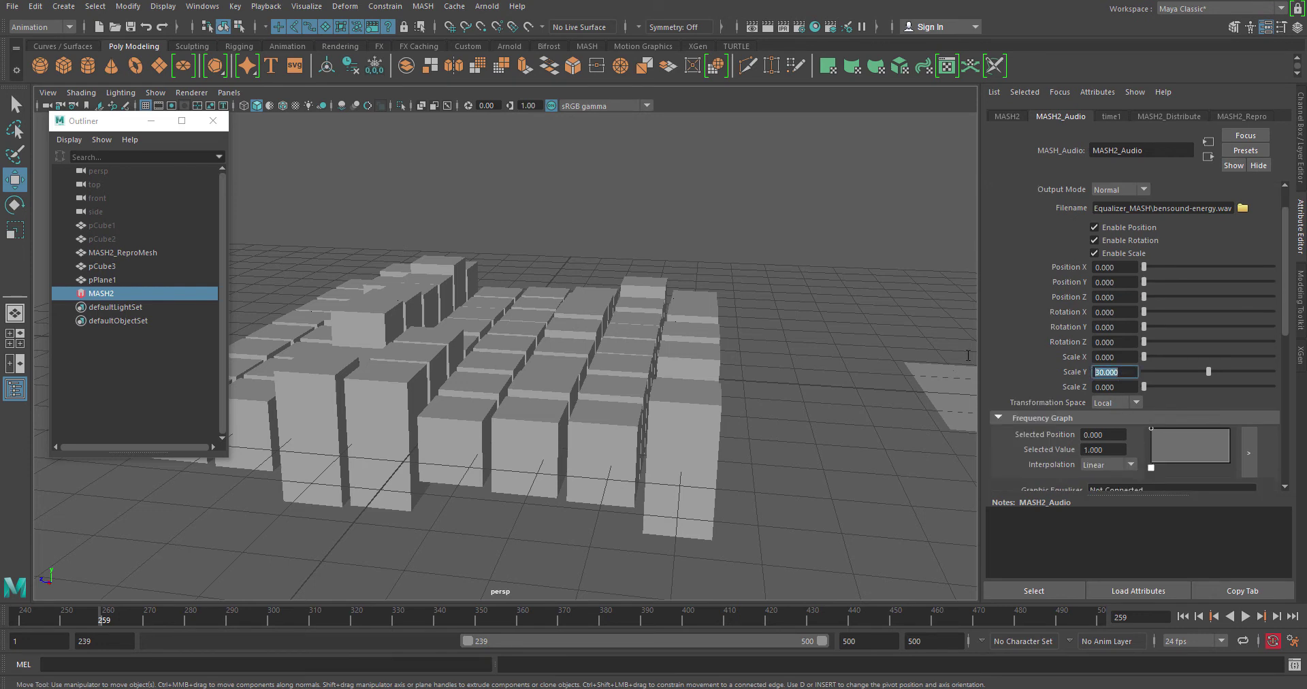
left_click(1119, 282)
left_click(1125, 373)
left_click(1122, 283)
type("15")
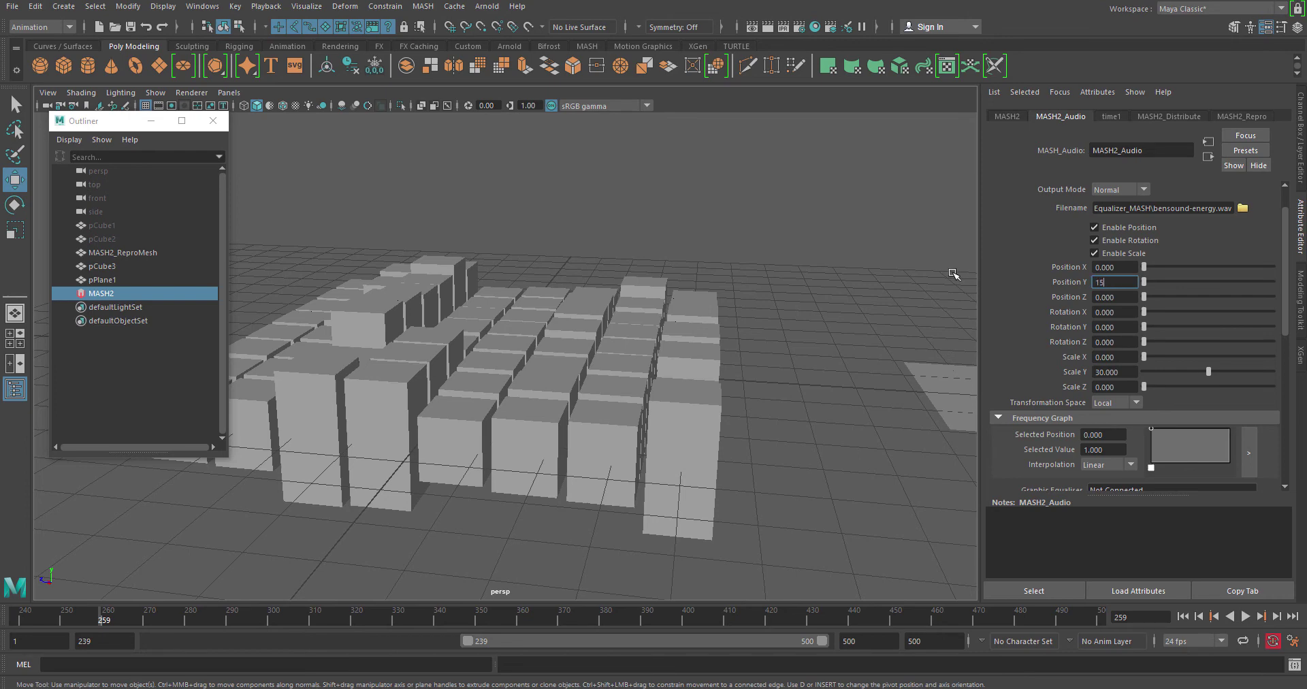
key("Return")
left_click_drag(574, 426, 651, 429, "alt")
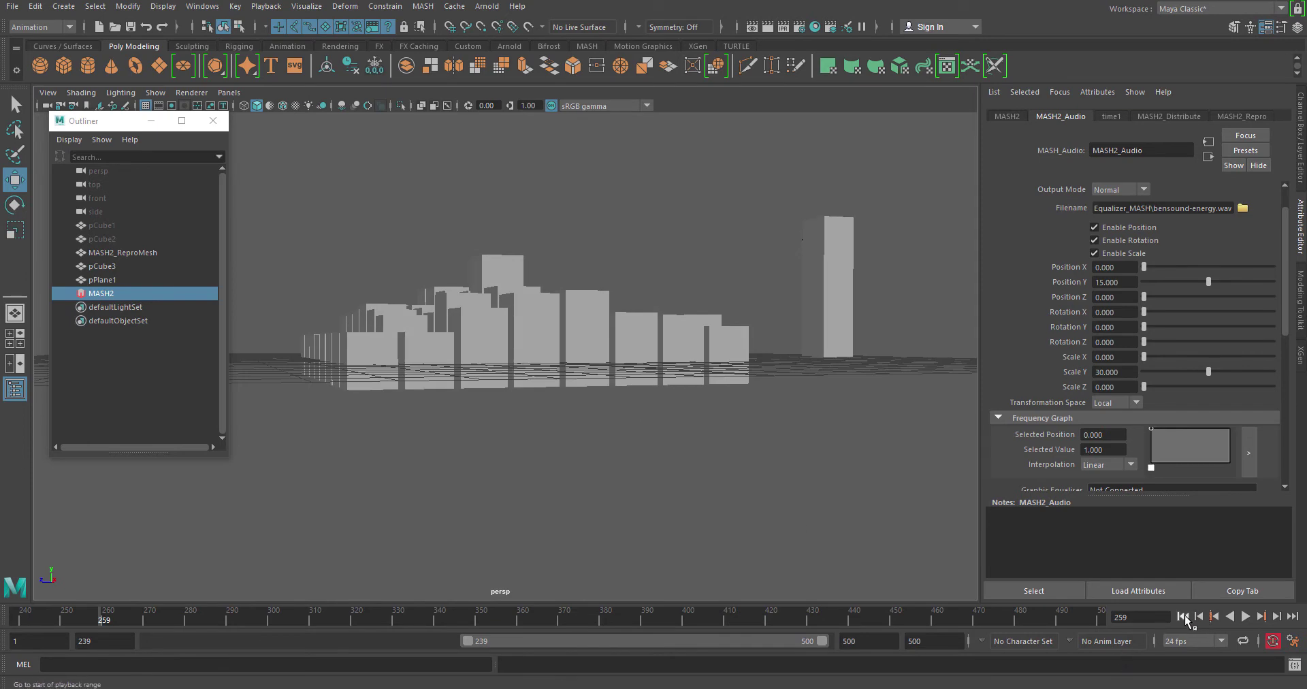
Play the animation from the range start to examine the cube bases, stop it, and return to the first frame
left_click(1182, 616)
left_click(1245, 616)
left_click_drag(562, 456, 542, 496, "alt")
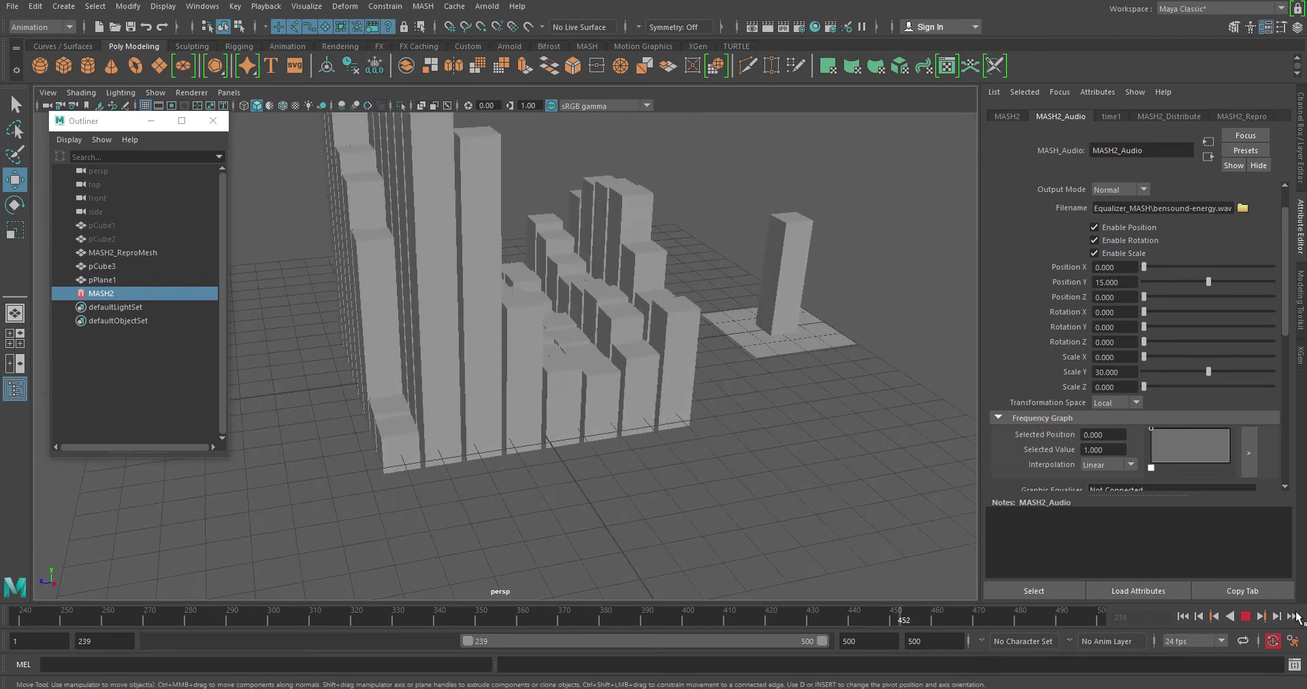
key("Escape")
left_click(1182, 615)
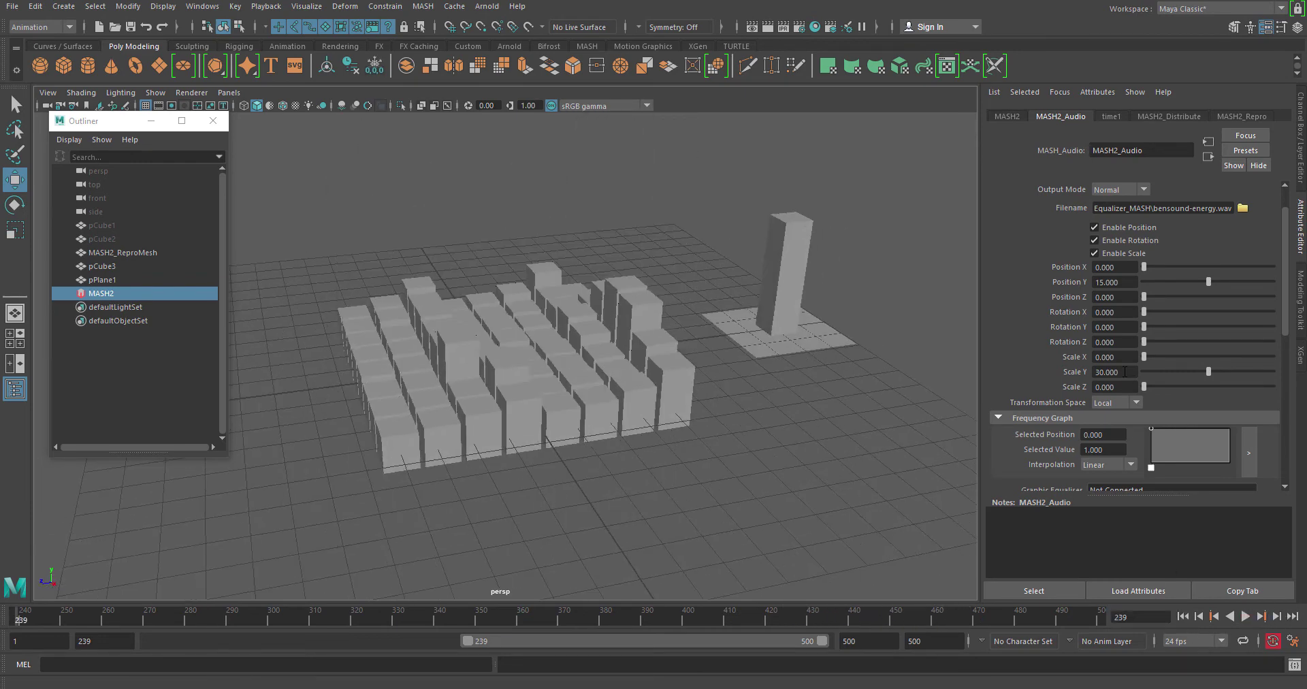
Set the MASH2_Audio node's Scale Y to 60 and its Position Y to 30
double_click(1125, 371)
type("60")
key("Return")
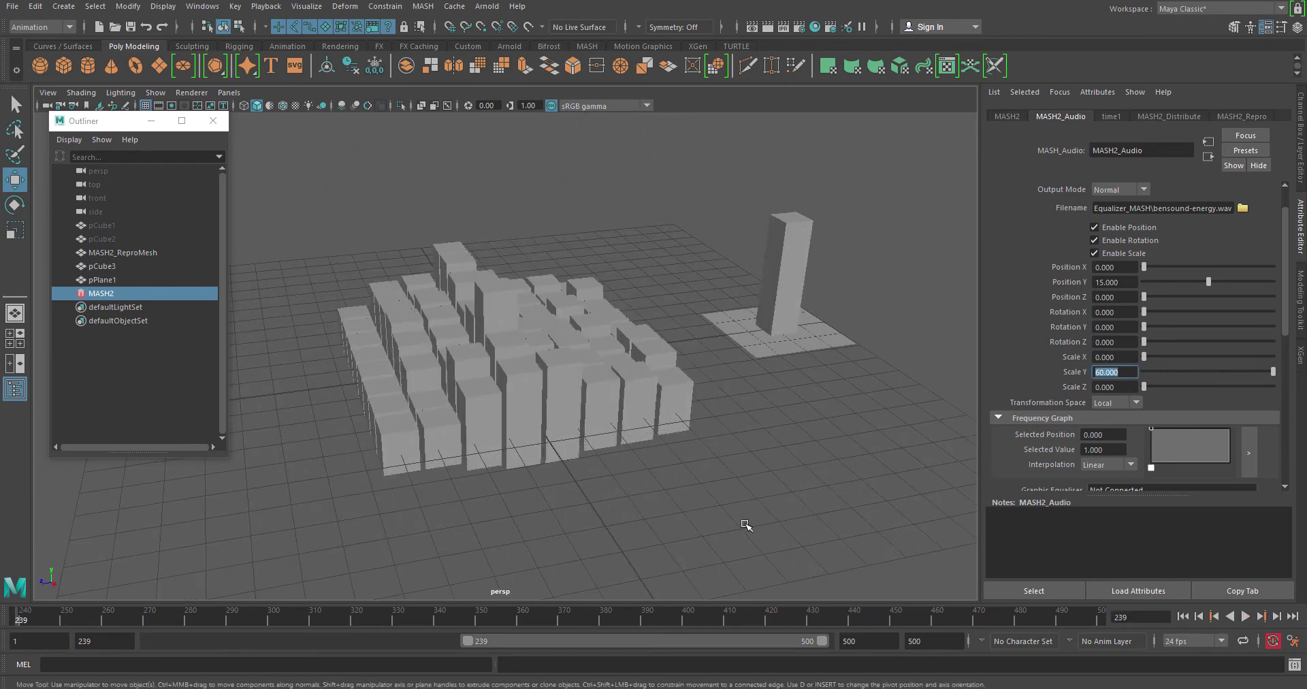
left_click_drag(747, 525, 524, 402, "alt")
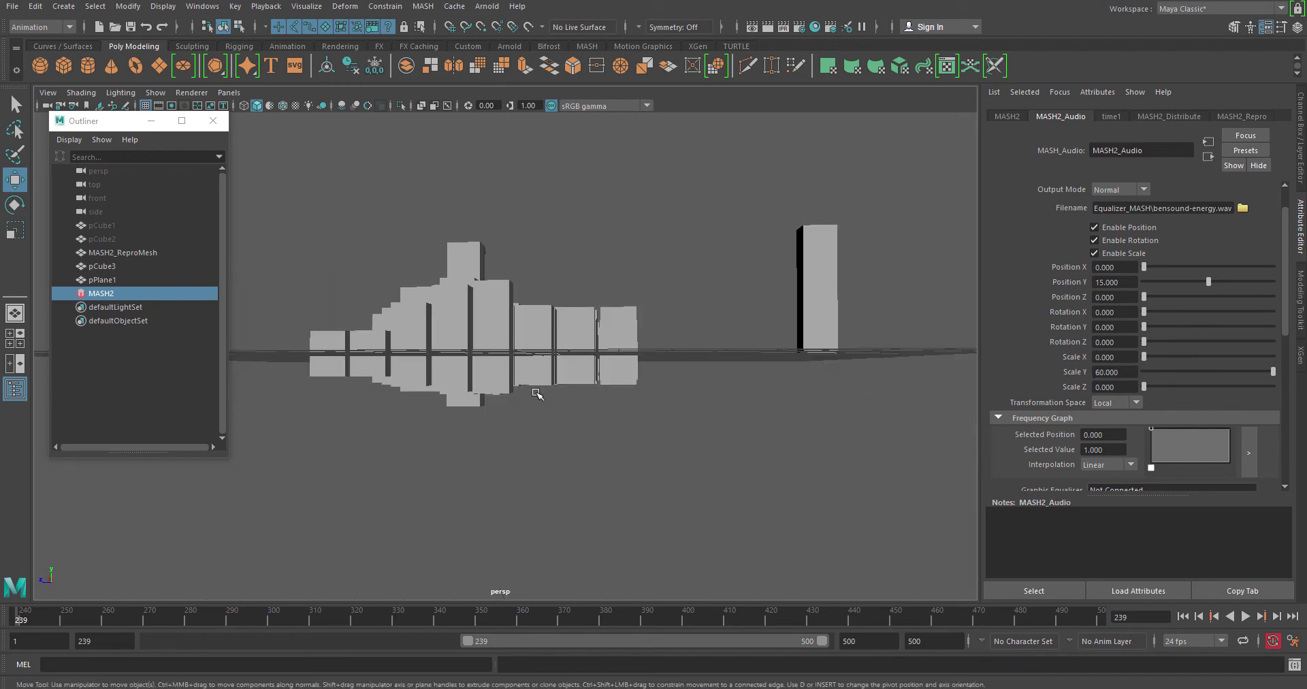
double_click(1106, 281)
type("30")
key("Return")
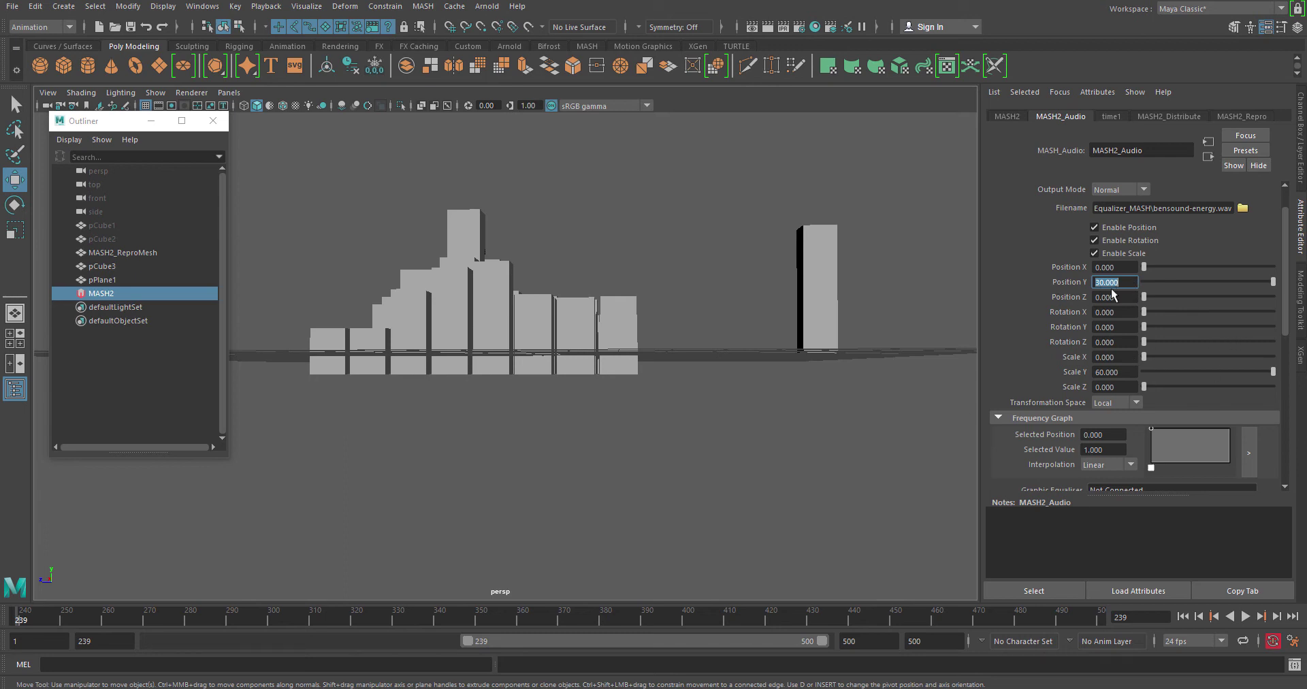
Open the Expression Editor for the Audio node's Scale Y, select its full attribute name, and close the editor
right_click(1132, 374)
left_click(1155, 382)
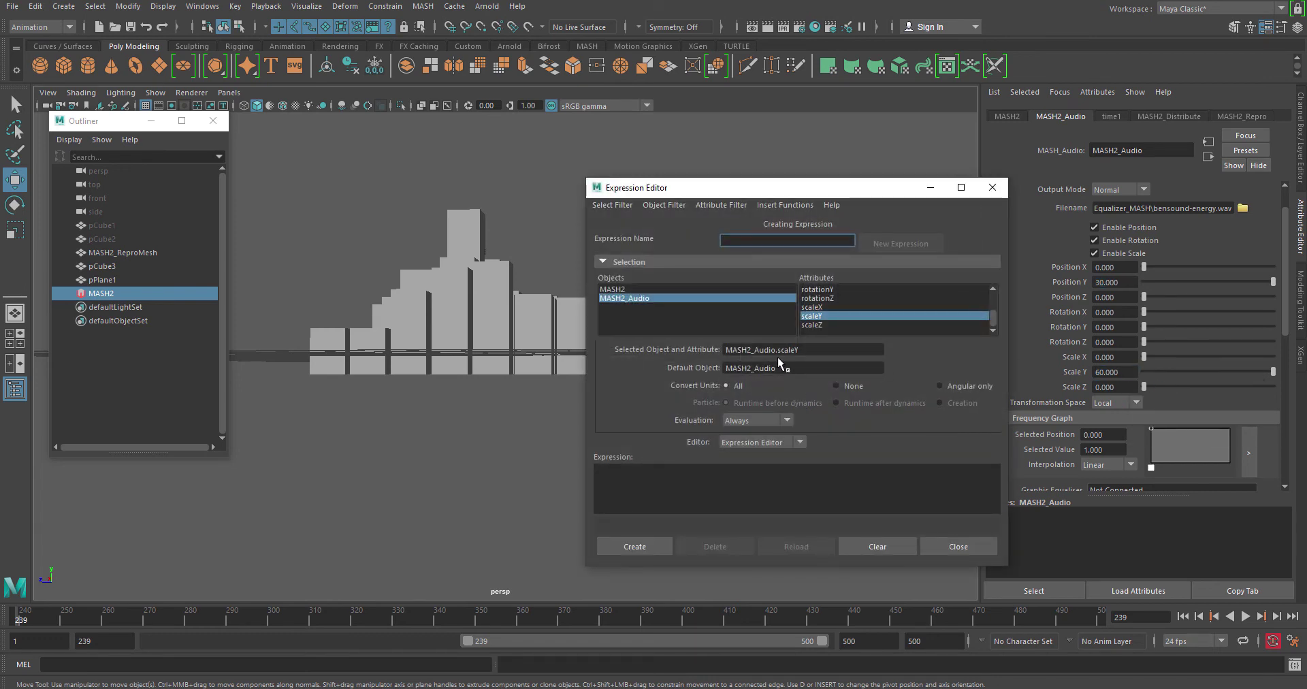
left_click_drag(810, 349, 728, 349)
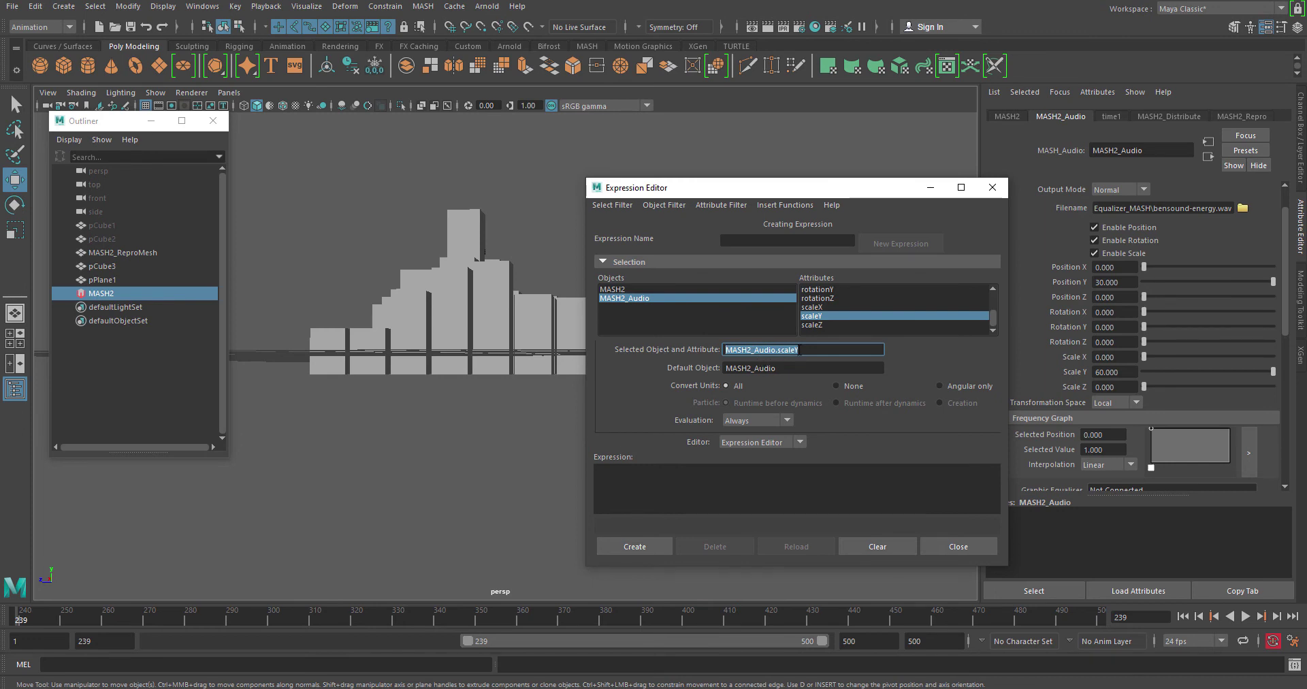
left_click(992, 187)
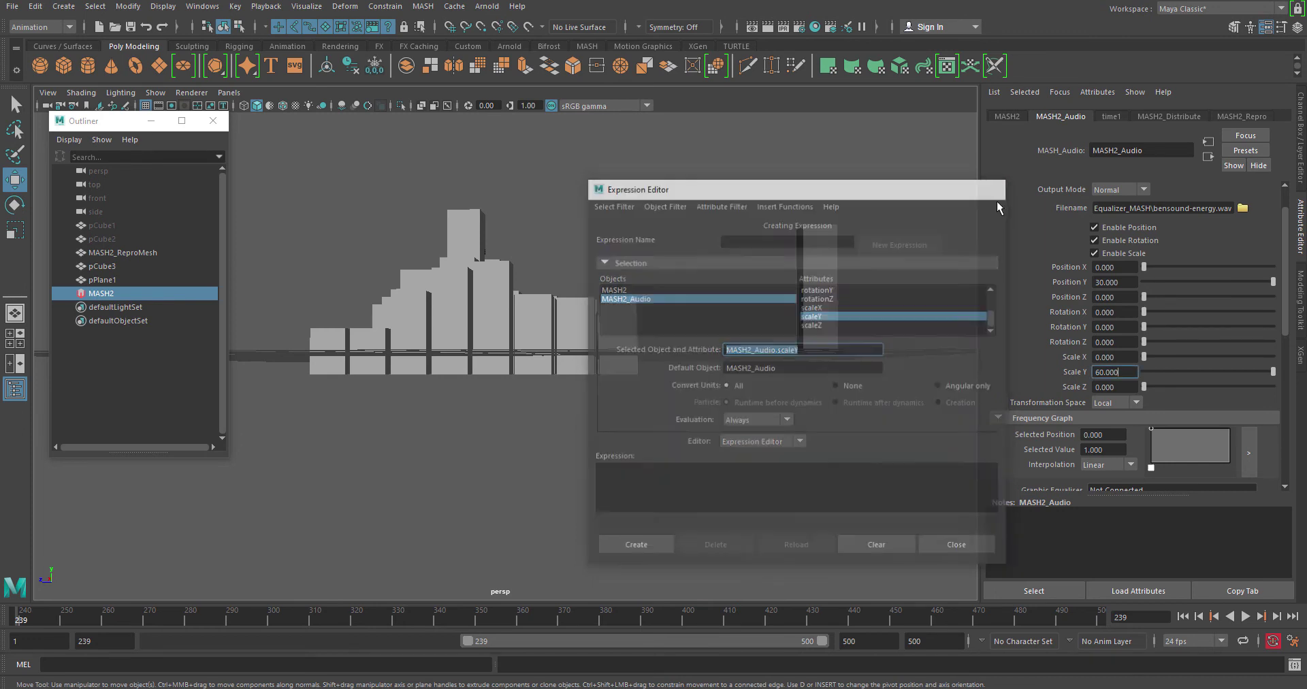
Create the expression MASH2_Audio.positionY = MASH2_Audio.scaleY/2 on the Audio node's Position Y, and close the Expression Editor
left_click(1124, 281)
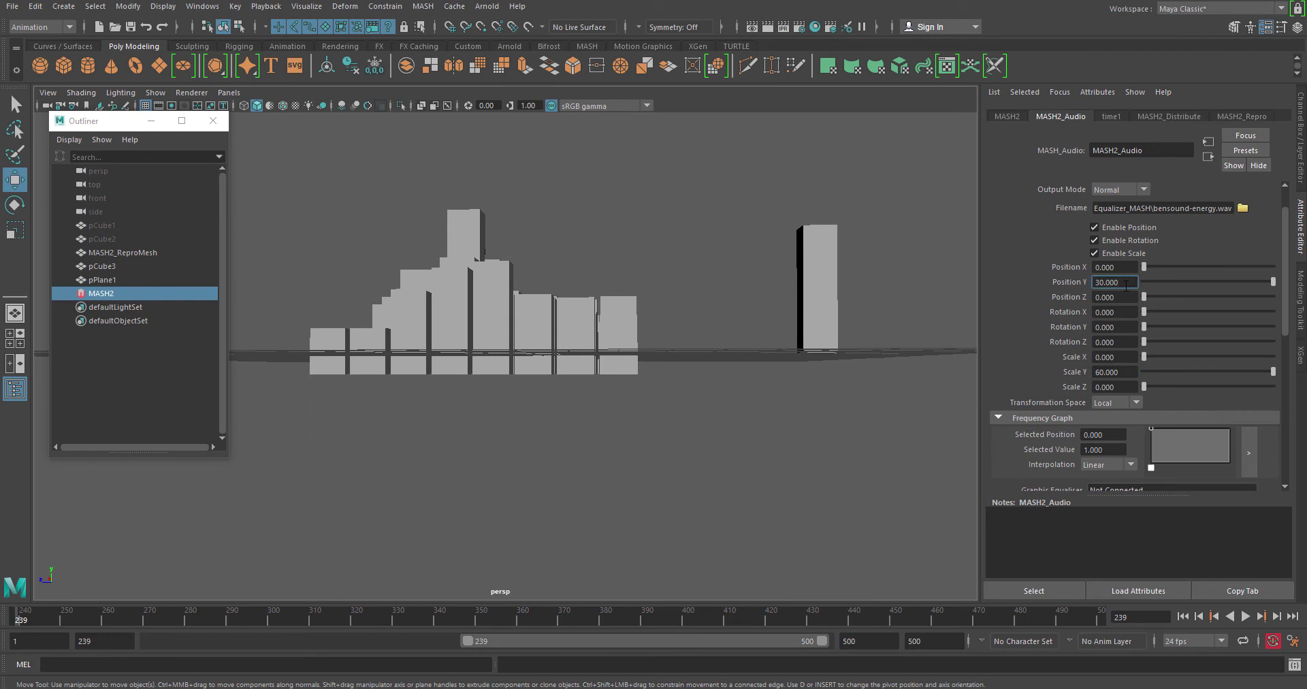
right_click(1125, 281)
left_click(1170, 289)
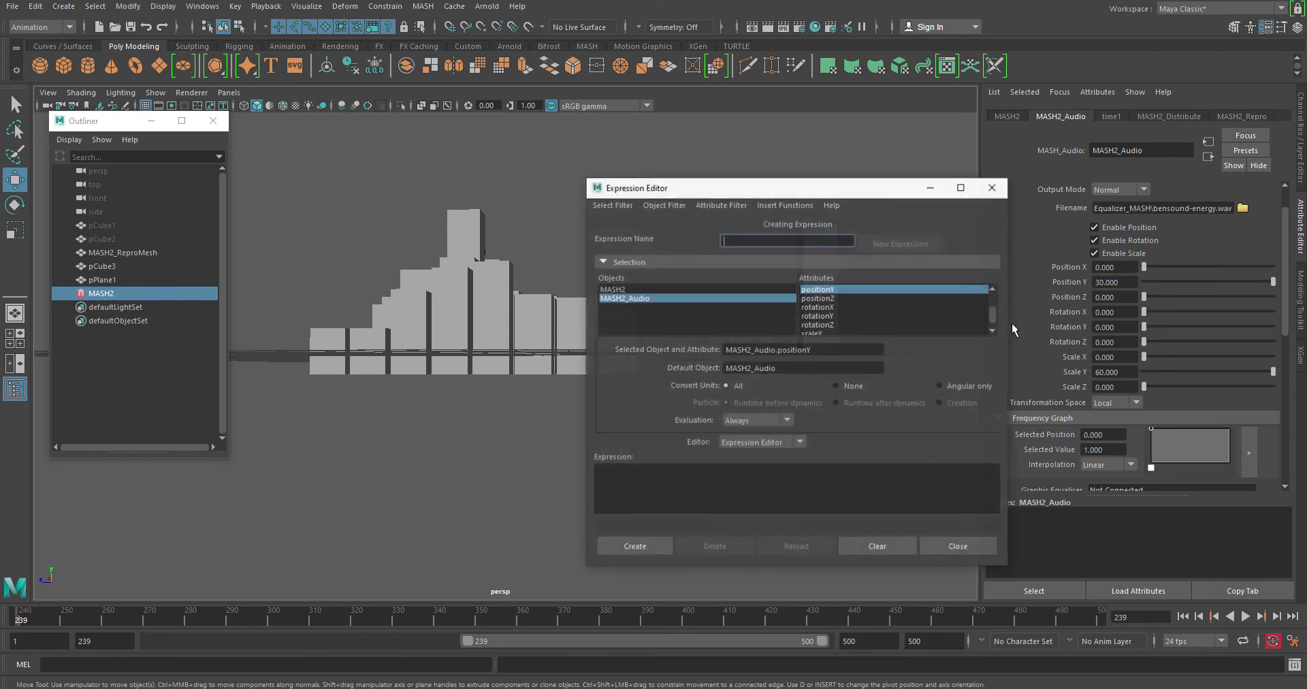
left_click_drag(831, 347, 552, 338)
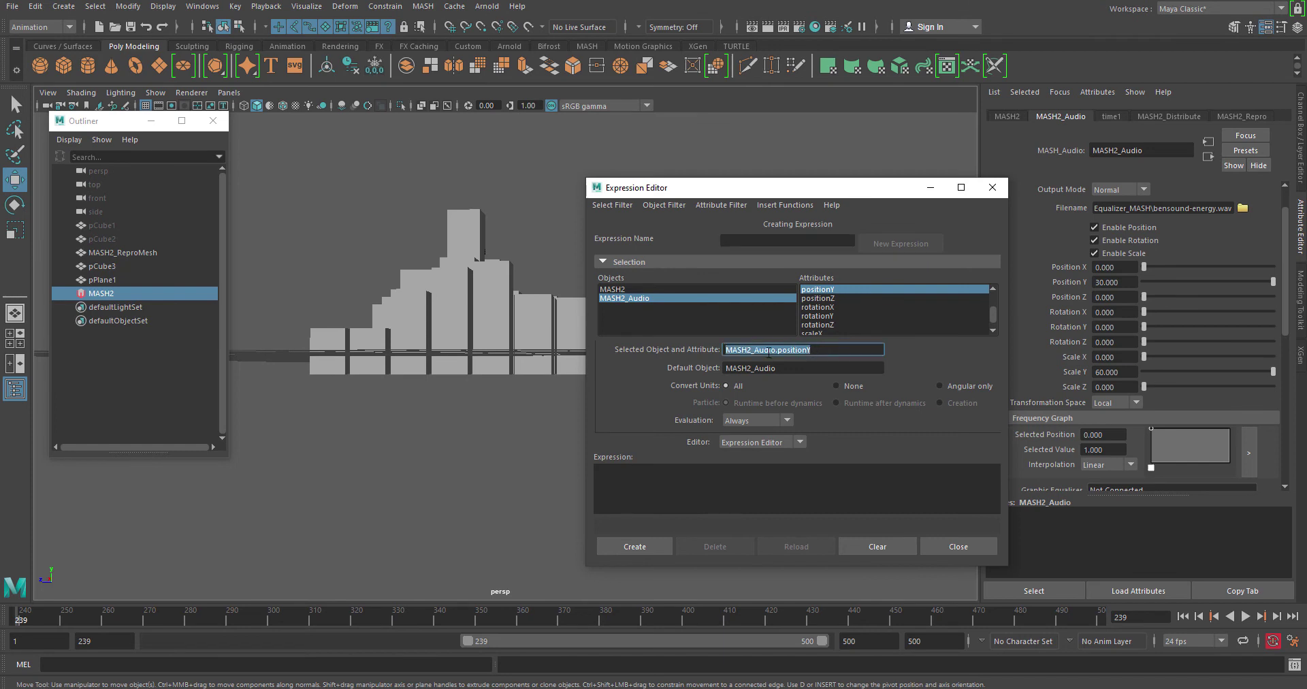
key("ctrl+c")
left_click(690, 466)
key("ctrl+v")
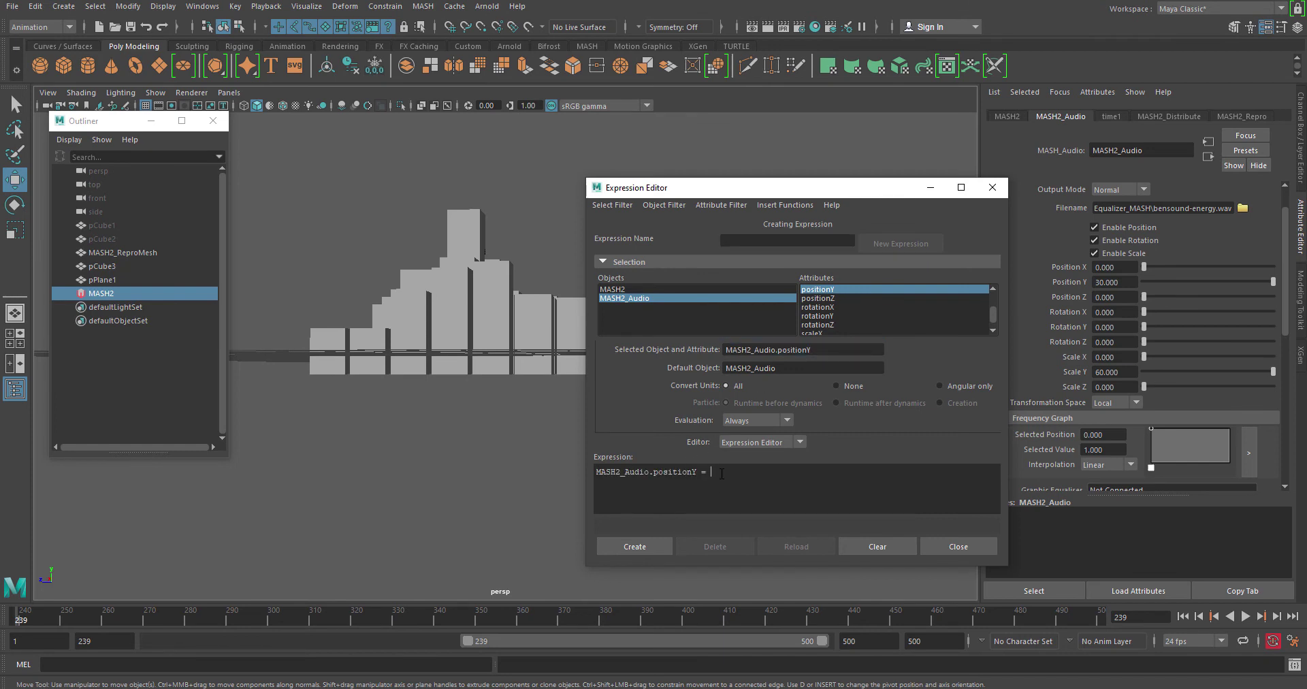
type("=")
key("ctrl+v")
left_click_drag(844, 188, 692, 147)
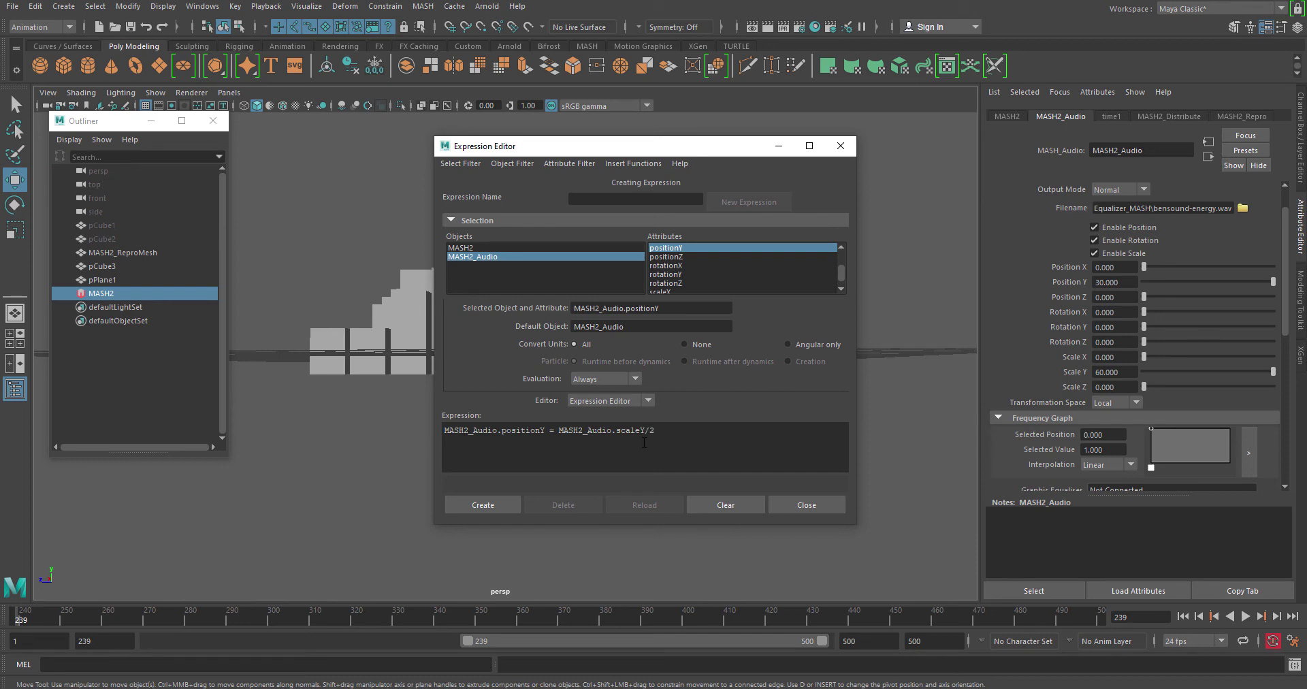
left_click(492, 506)
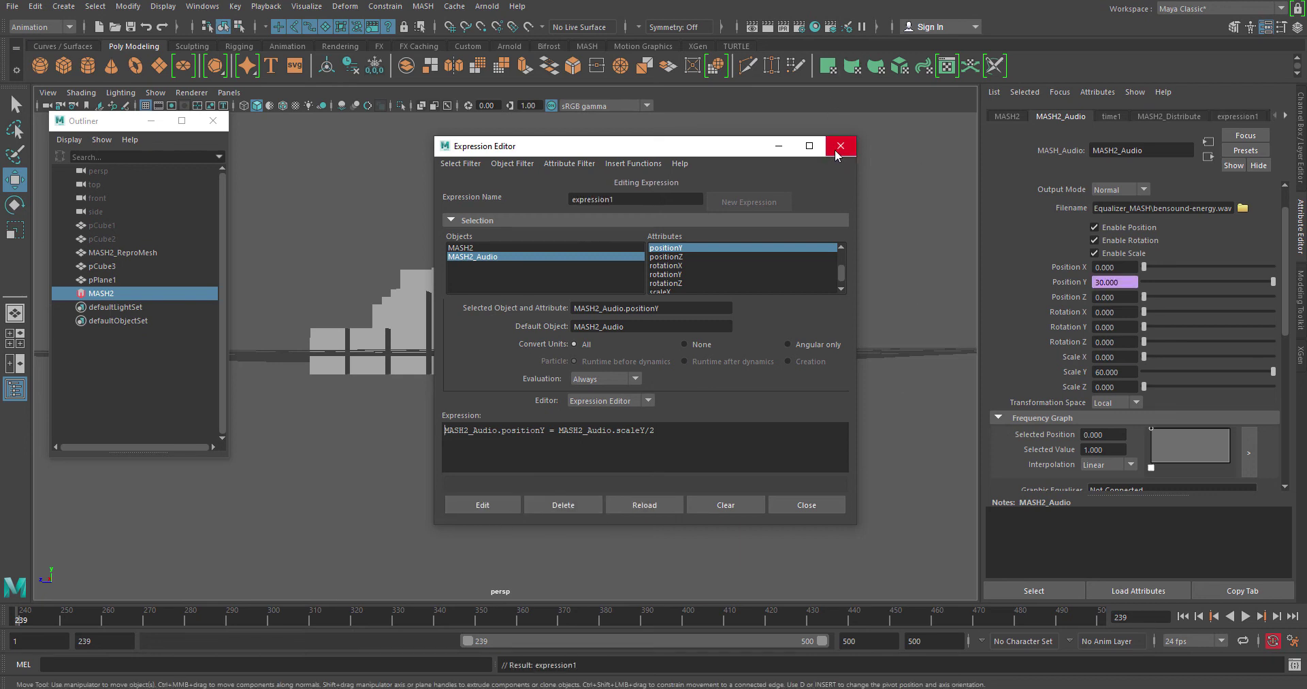
left_click(804, 506)
Set the MASH2_Audio node's Scale Y to 30 to test the Position Y expression
left_click(1127, 370)
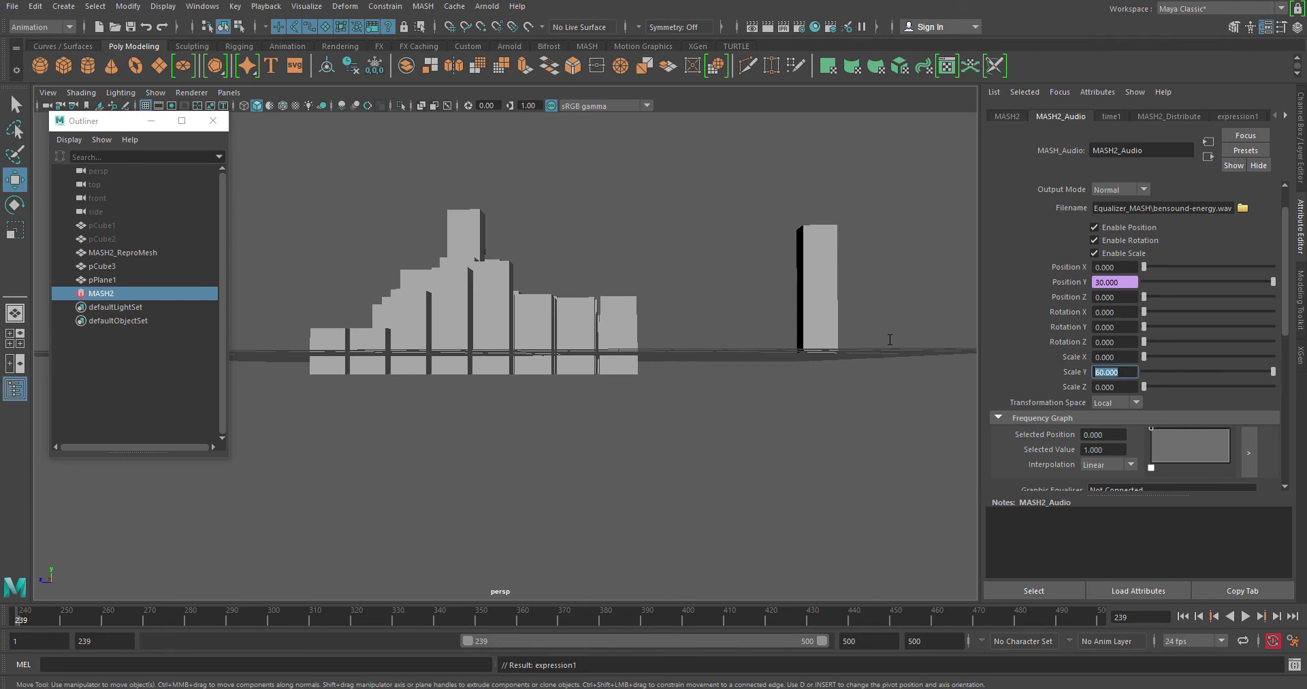
type("30")
key("Return")
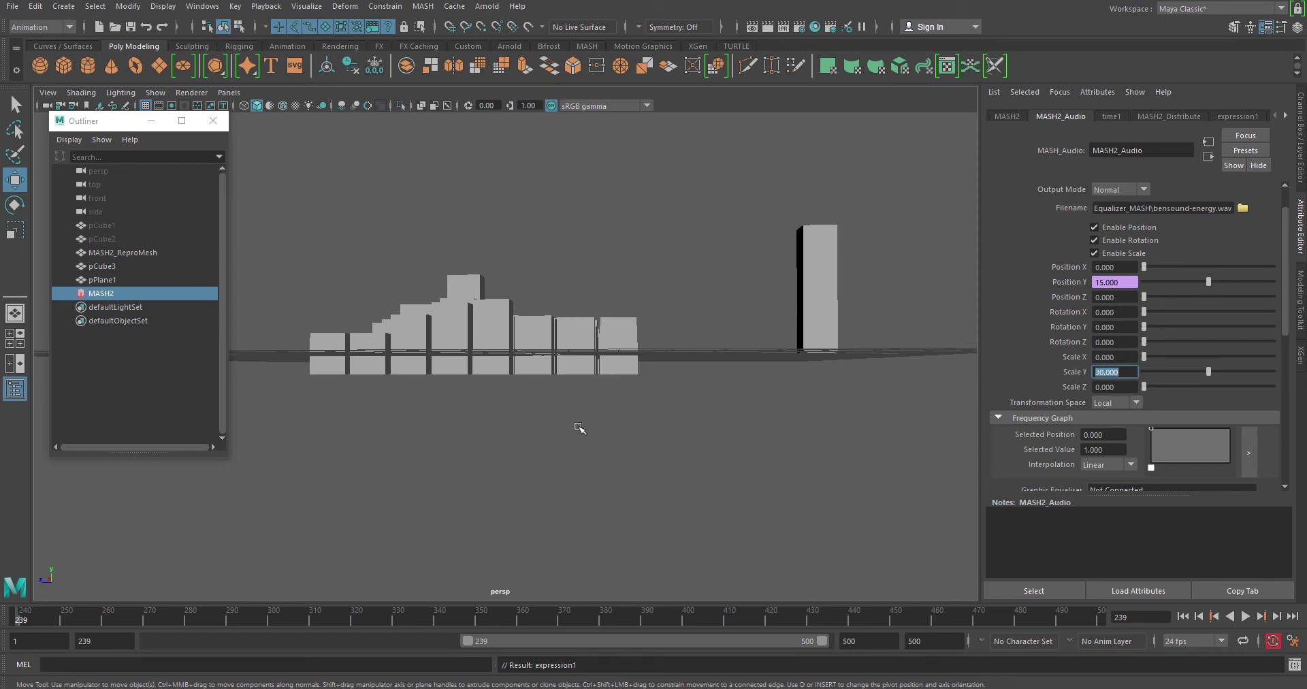
Delete the separate demonstration cube pCube3 and its plane pPlane1 behind the equalizer grid
left_click_drag(481, 431, 566, 490, "alt")
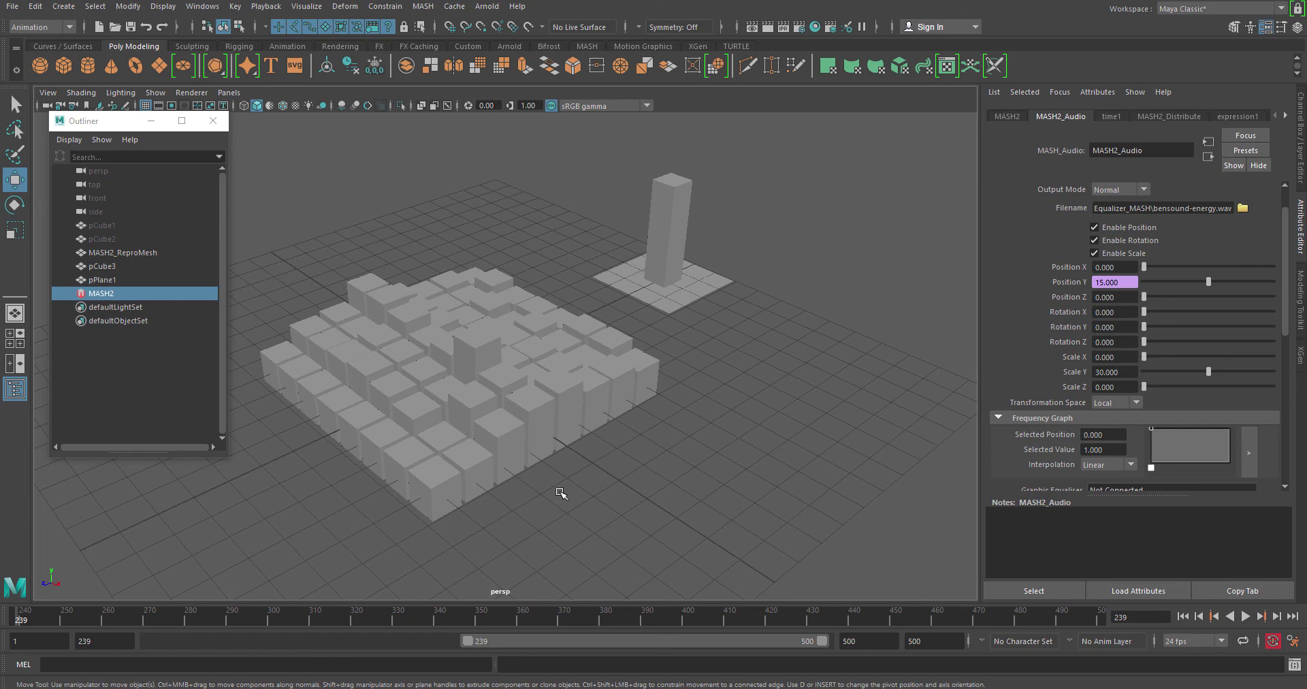
left_click_drag(670, 395, 636, 430, "alt")
left_click_drag(701, 273, 749, 352)
key("Delete")
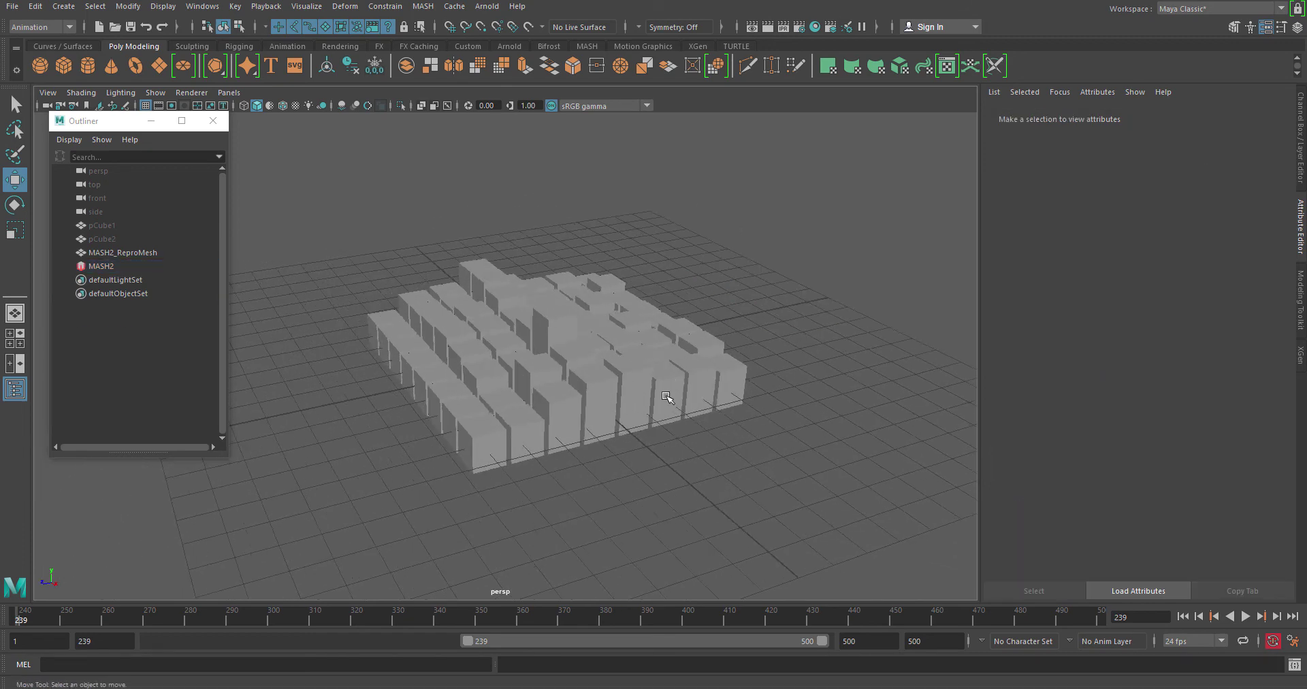
Select the MASH2 network, play the animation to examine the cubes' upward growth from several angles, and stop playback
left_click(105, 252)
left_click(106, 266)
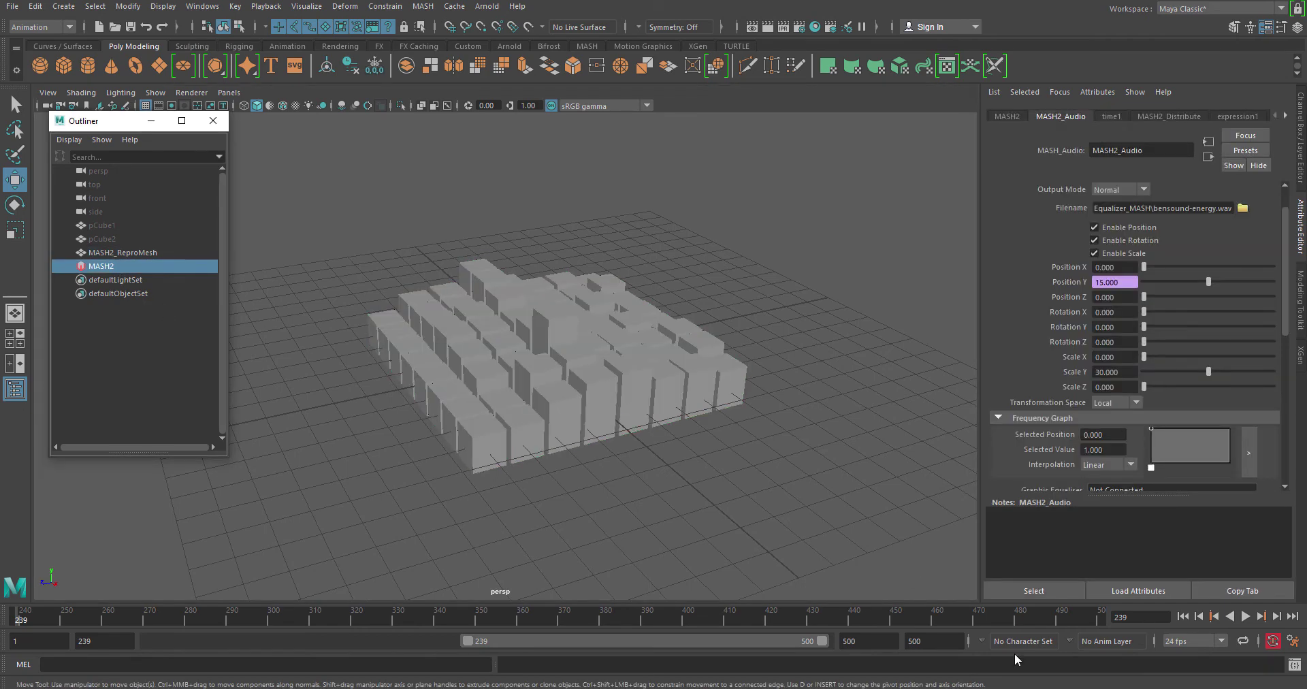
left_click(1245, 616)
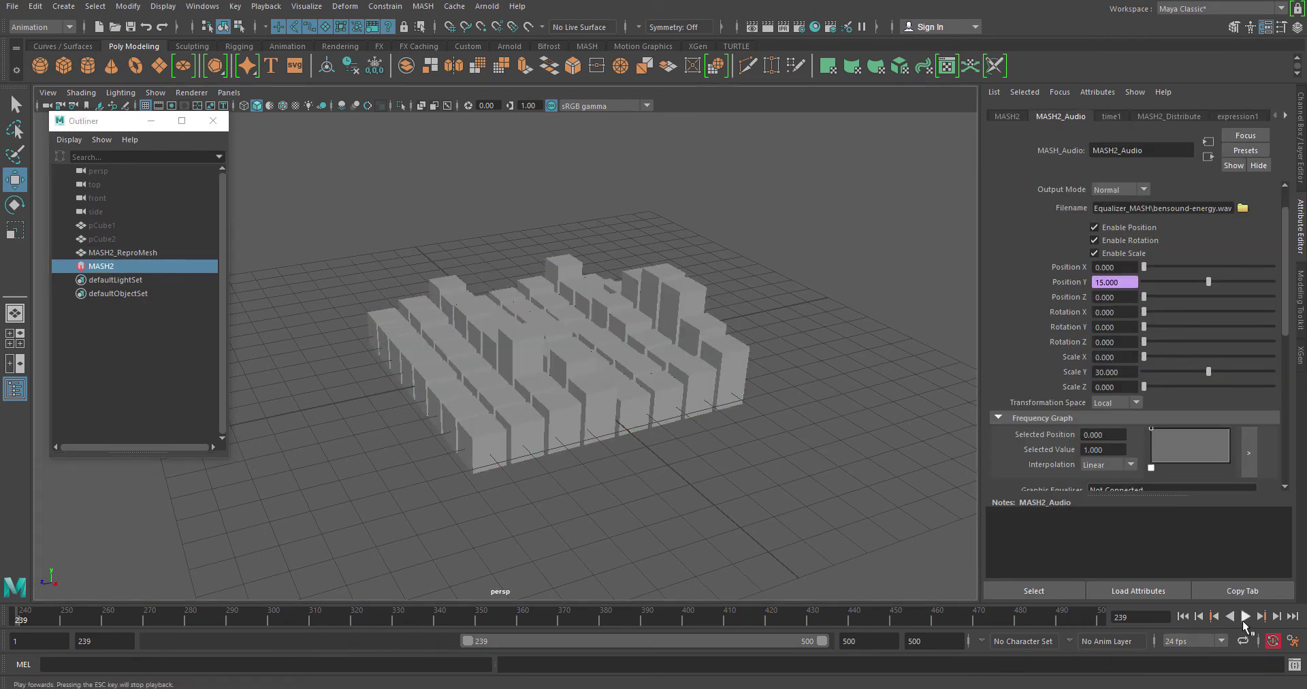
left_click_drag(627, 431, 531, 480, "alt")
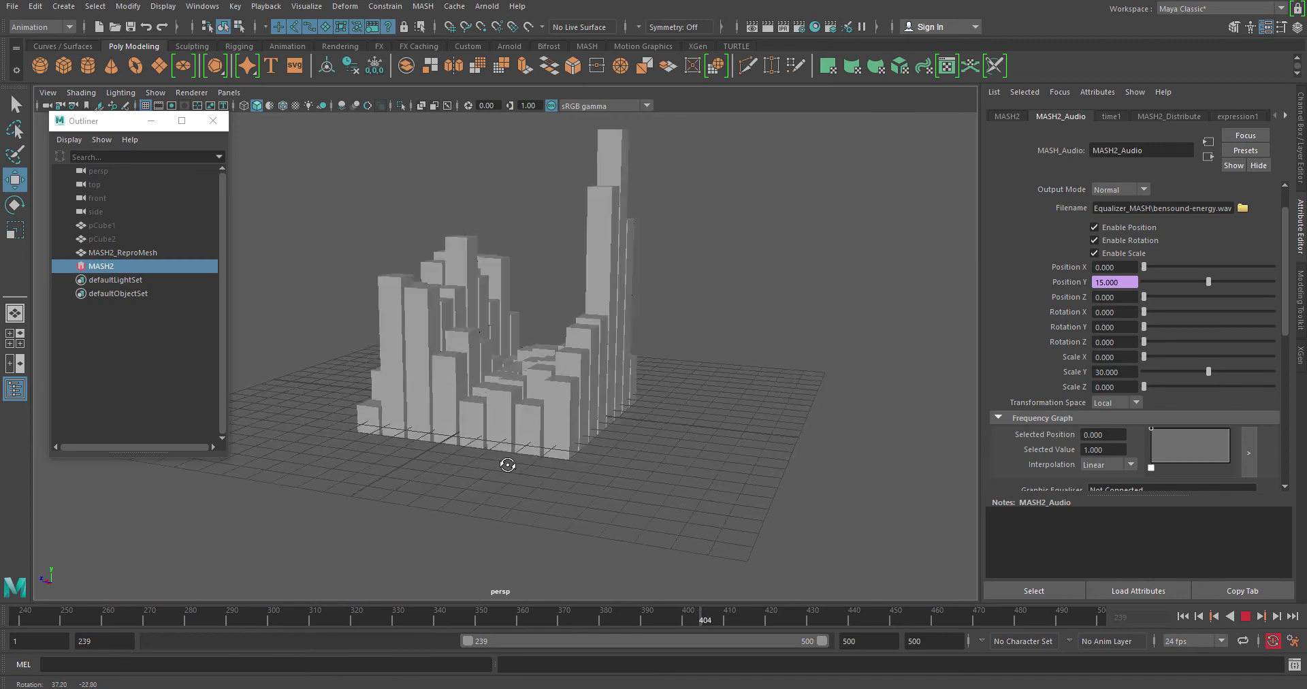
left_click(1246, 616)
left_click_drag(554, 336, 561, 381, "alt")
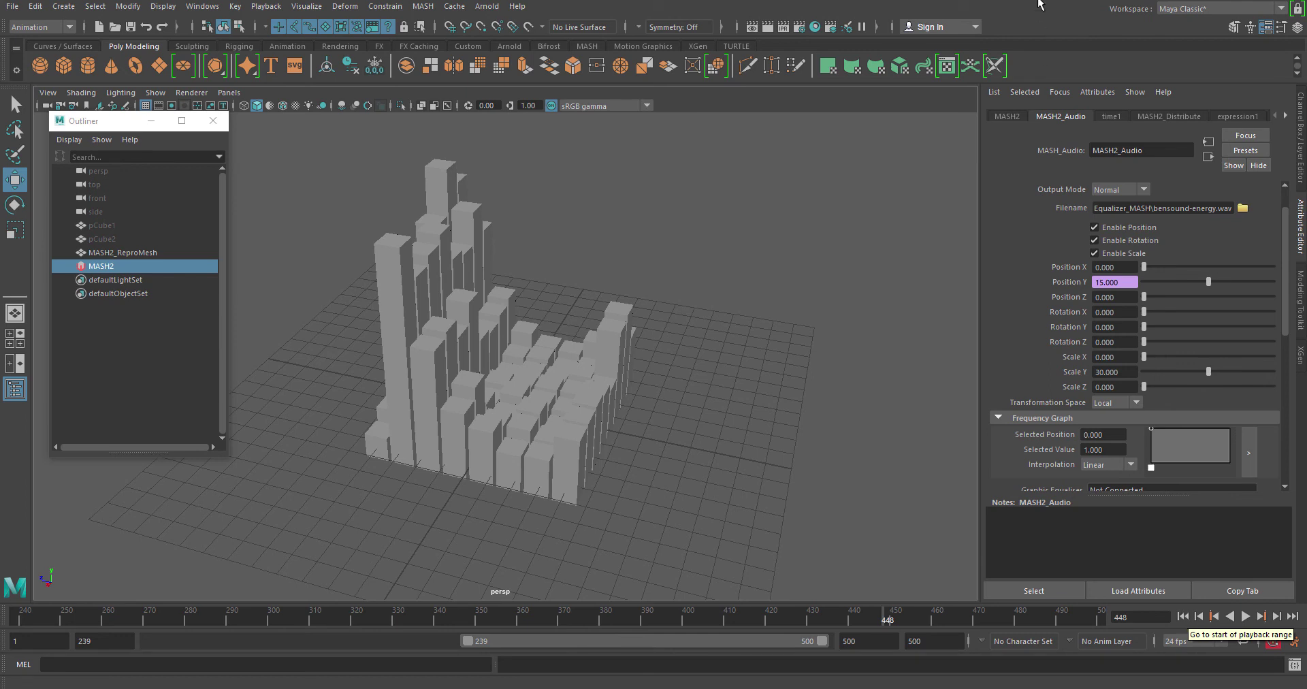
Show the MASH2_Distribute settings, select Grid X's full attribute name in the Expression Editor for copying, and close the editor
left_click(1174, 116)
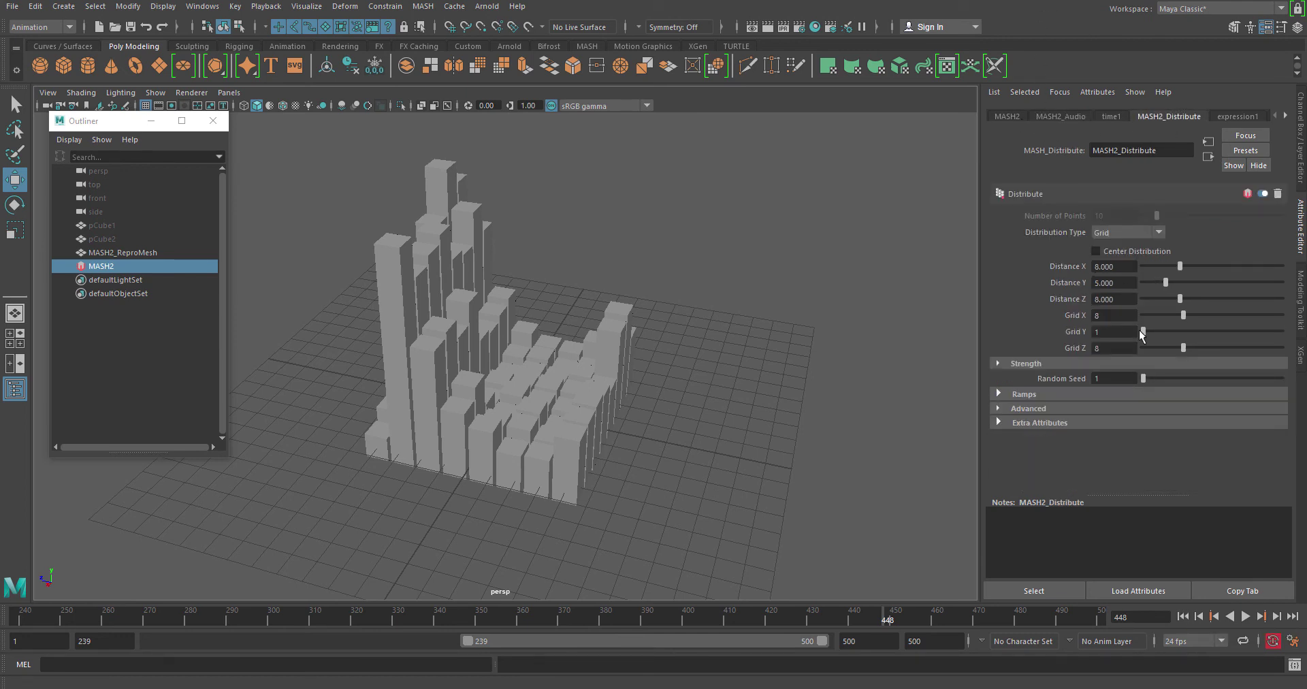
left_click_drag(598, 452, 688, 472, "alt")
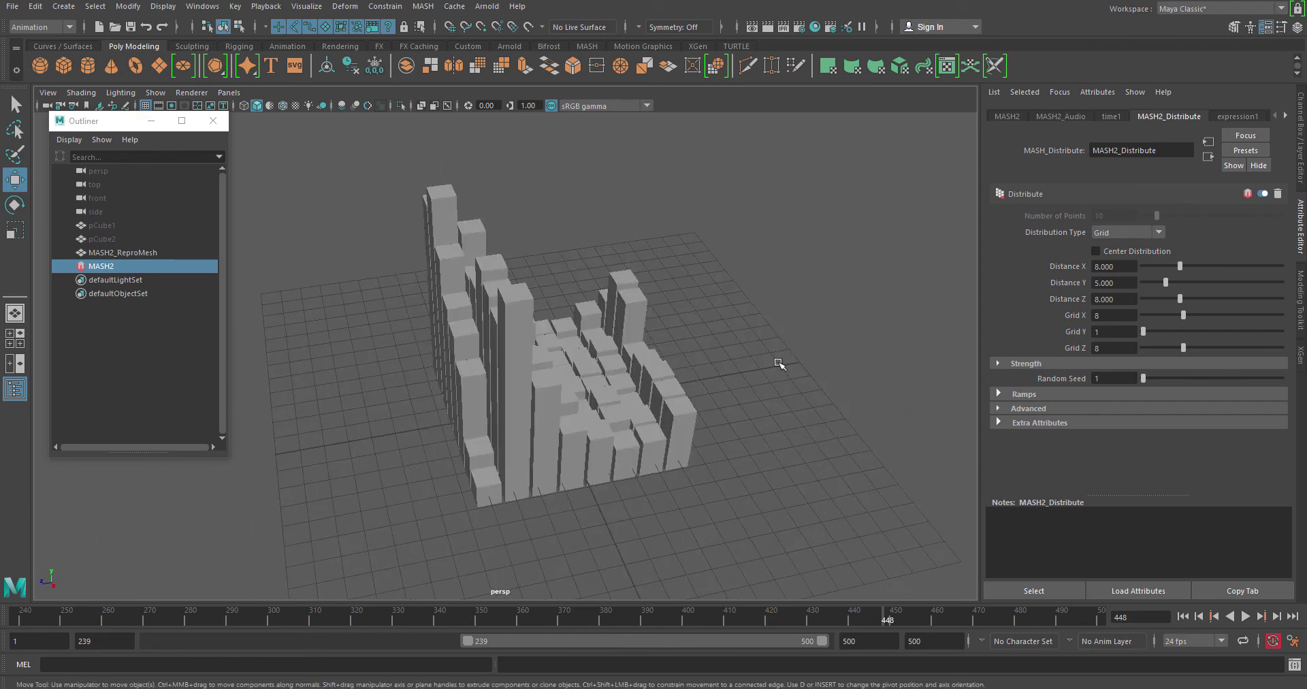
left_click(1116, 267)
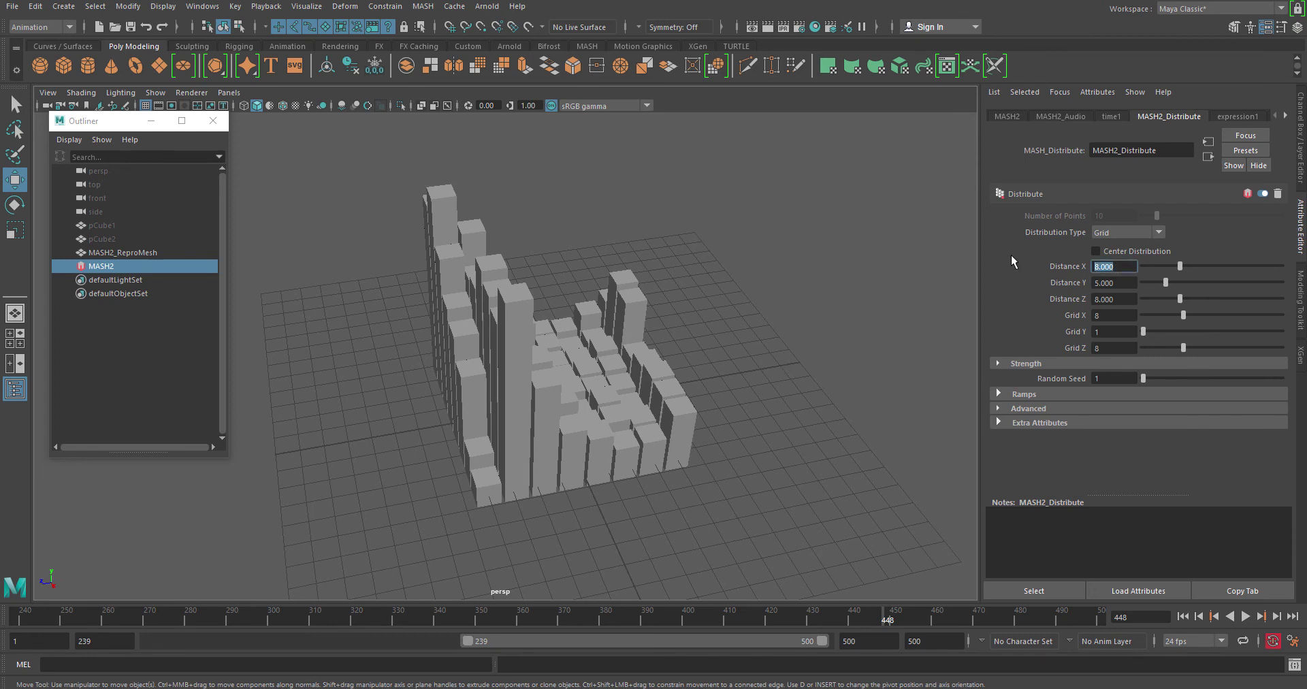
left_click(1111, 316)
right_click(1081, 324)
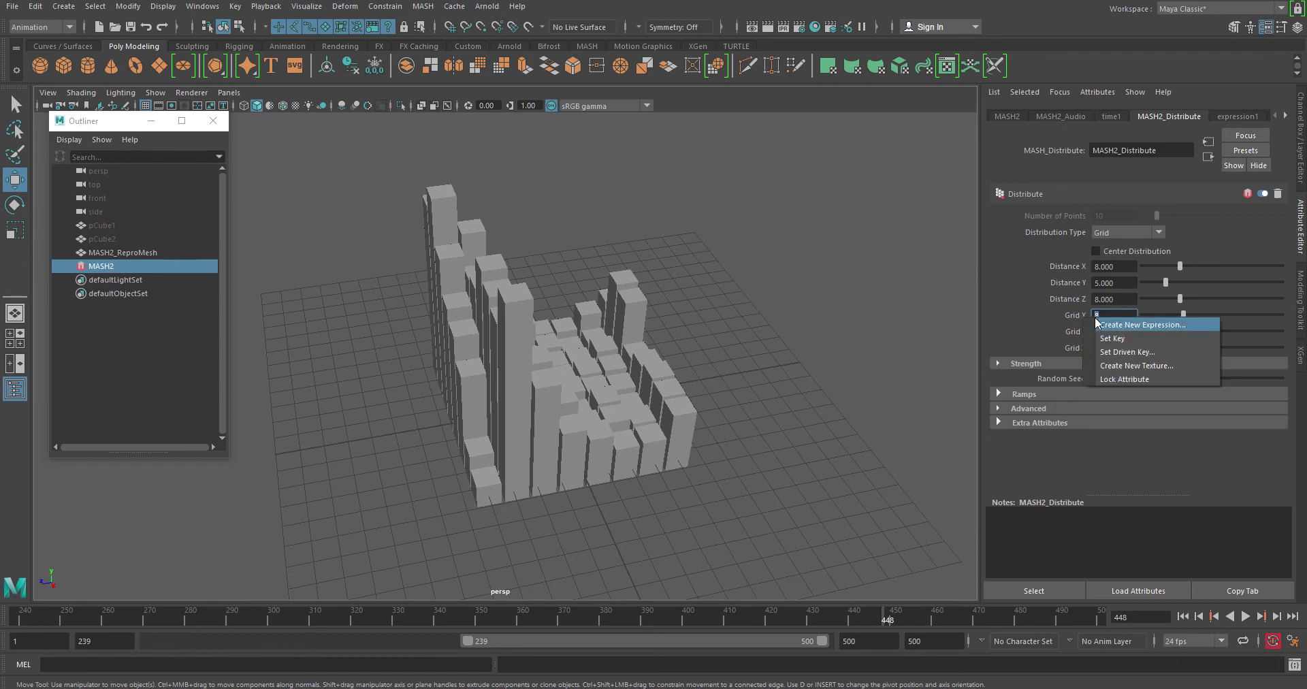
left_click(1116, 330)
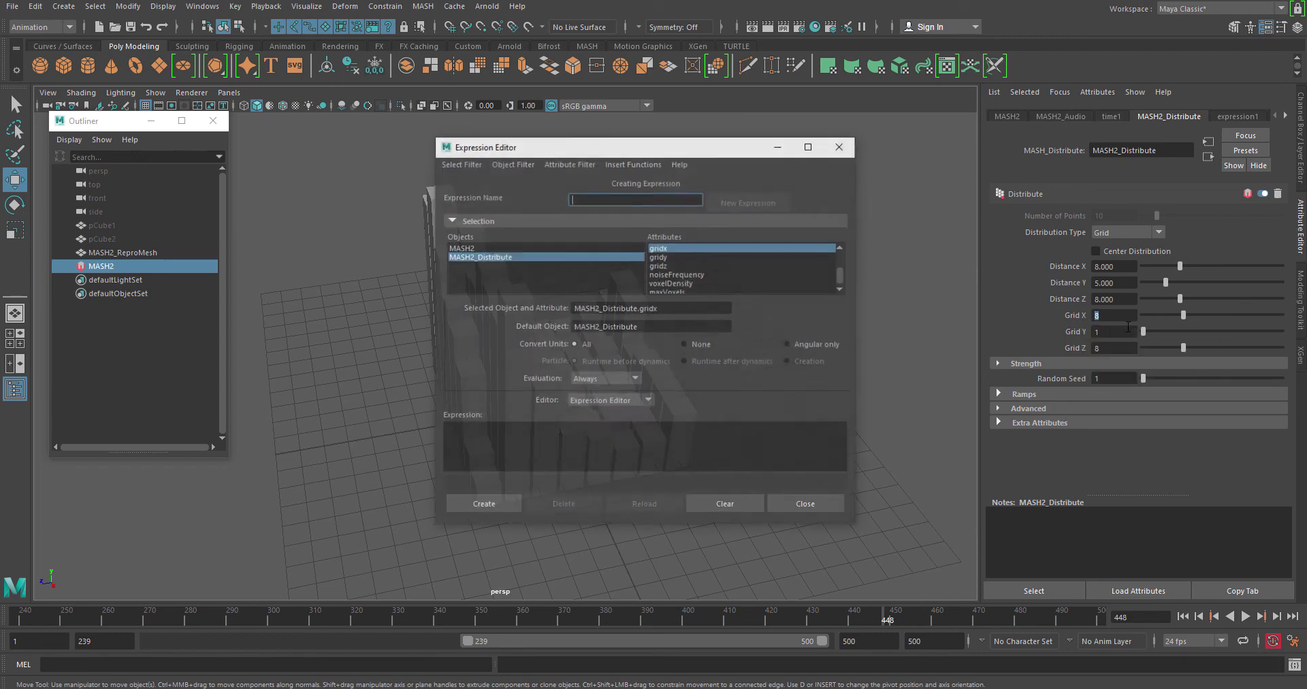
triple_click(636, 308)
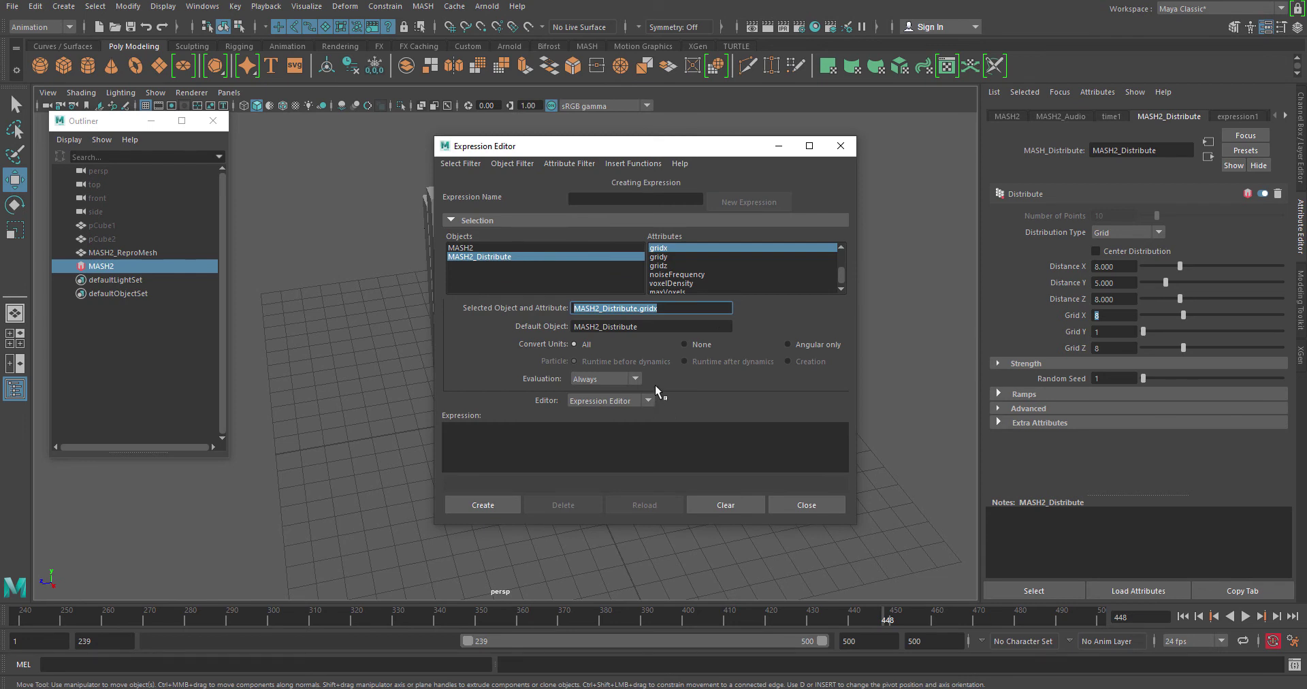
left_click(795, 506)
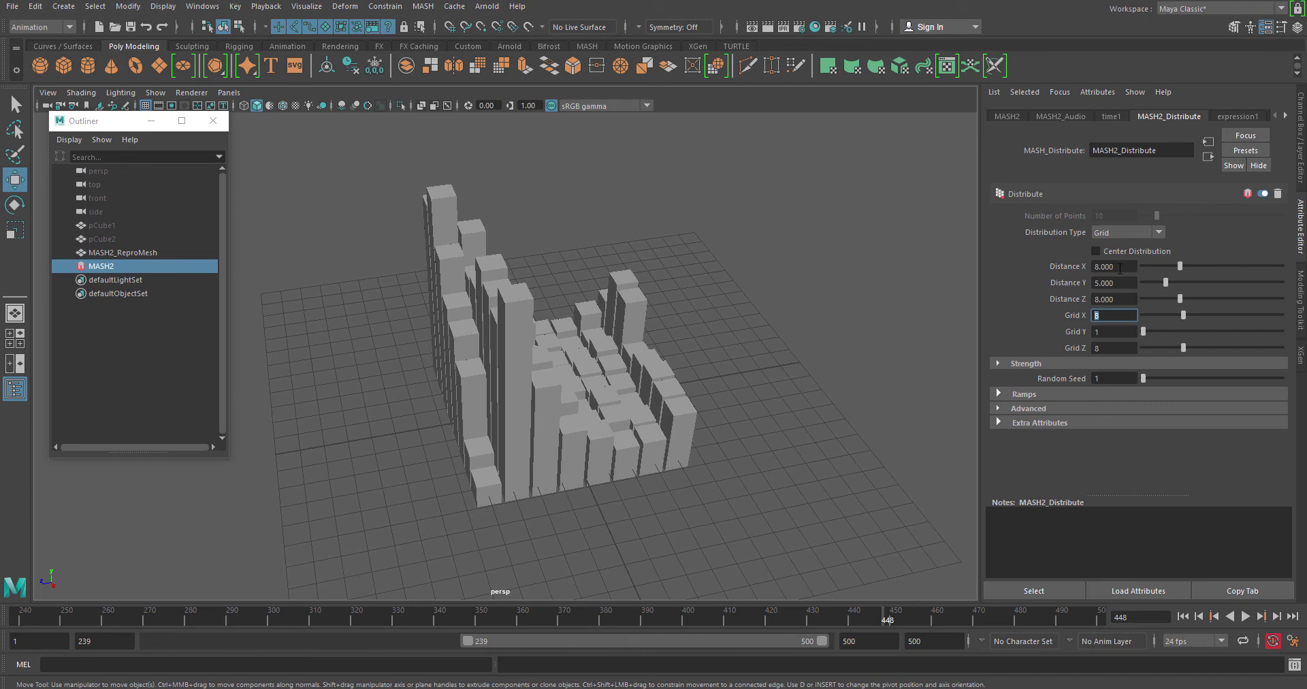
Create the expression MASH2_Distribute.gridAmplitudeX = MASH2_Distribute.gridx on the Distribute node's Distance X
right_click(1129, 268)
left_click(1140, 279)
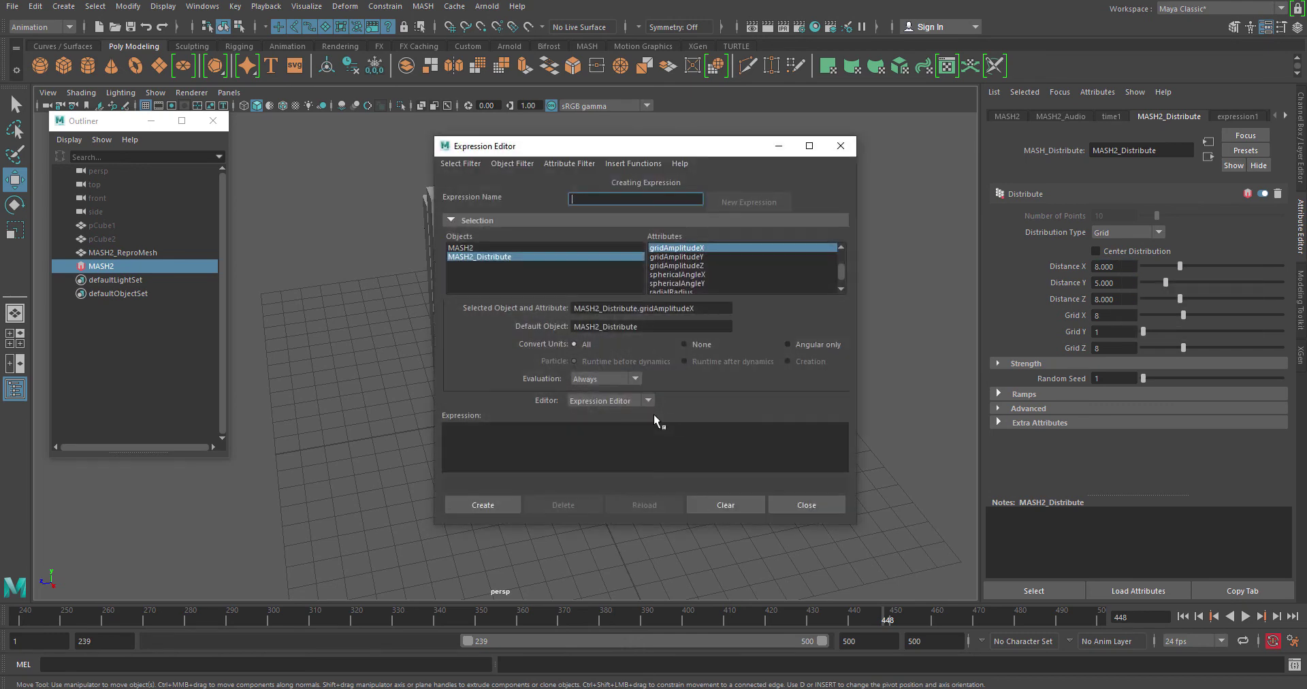
left_click_drag(705, 312, 347, 307)
key("ctrl+c")
left_click(554, 437)
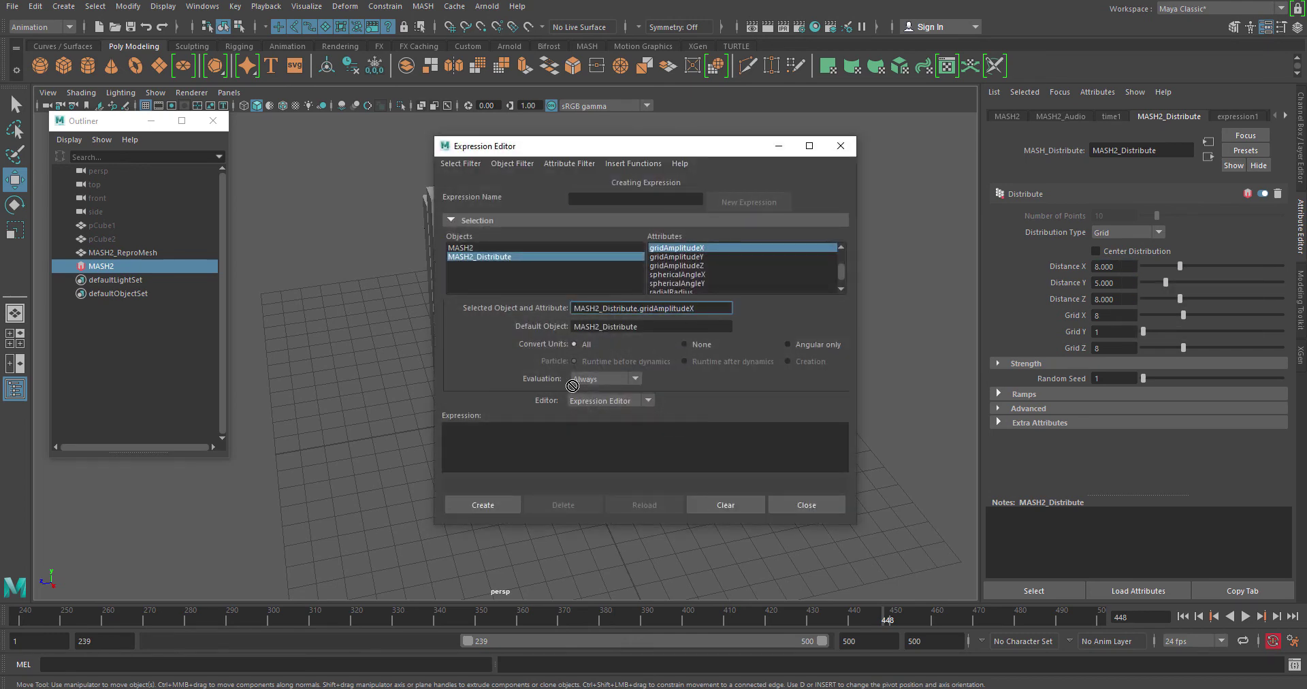
key("ctrl+v")
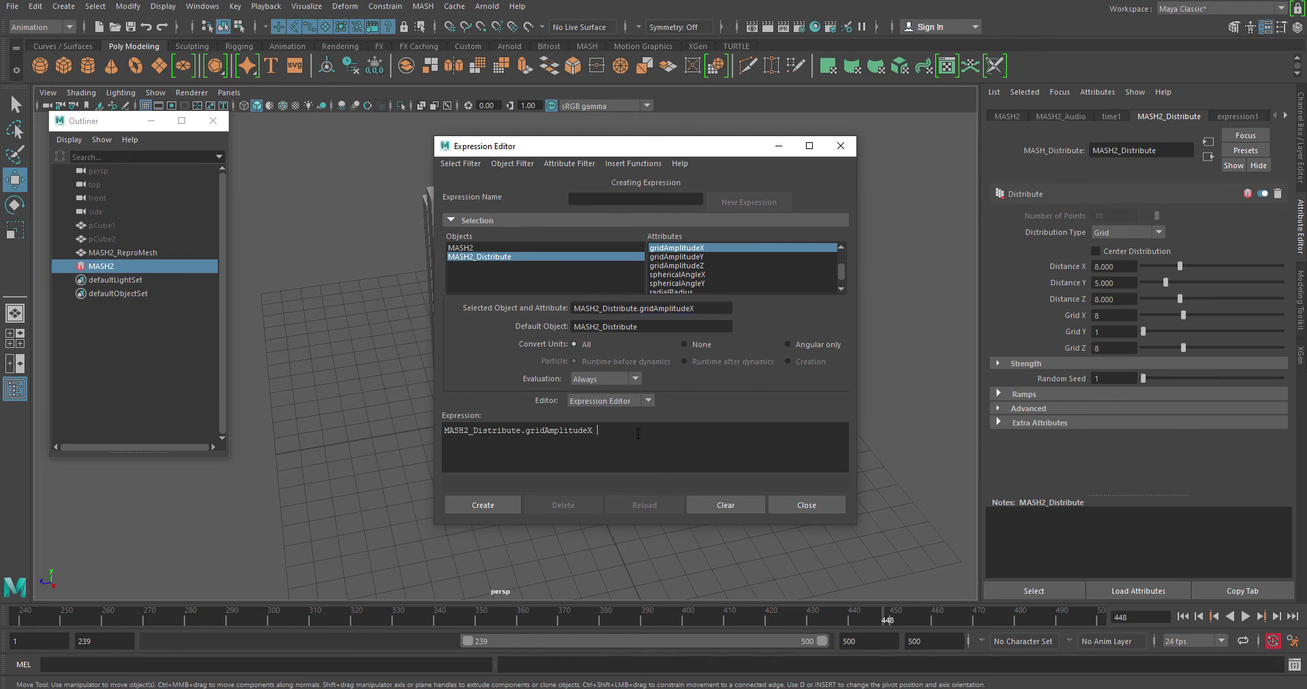
type("= MASH2_Distribute.gridx")
left_click(492, 504)
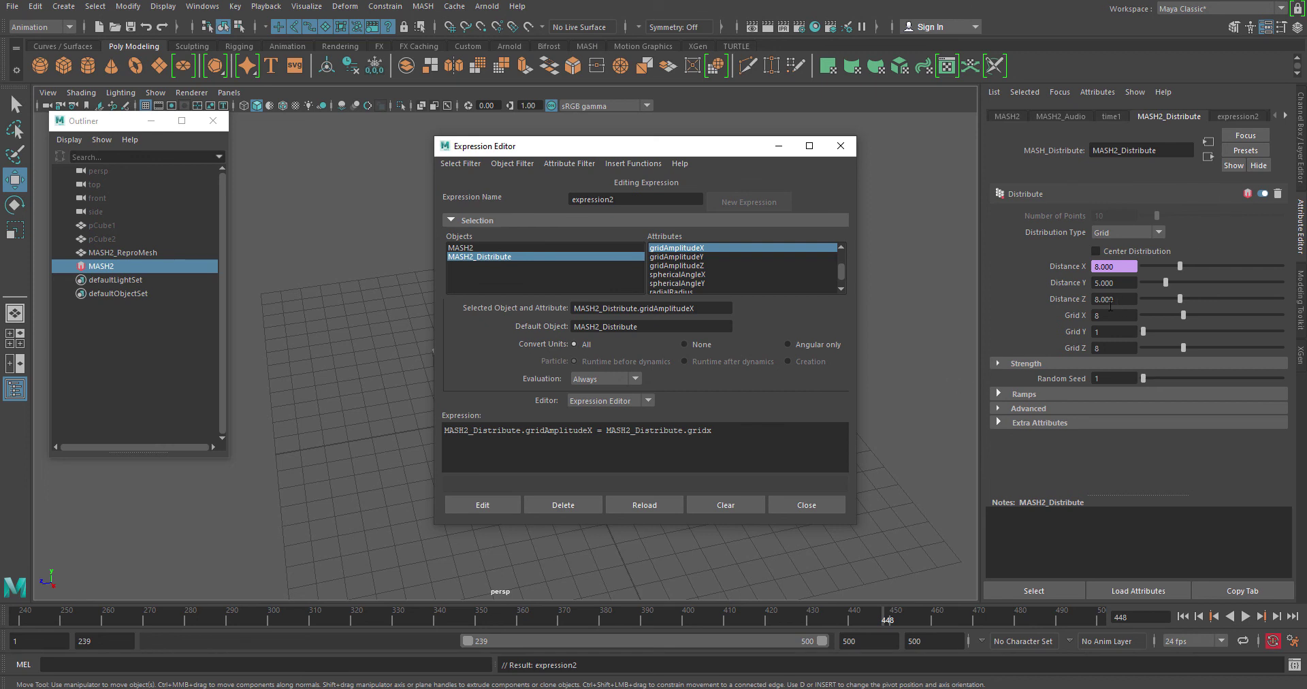
Try to create the expression MASH2_Distribute.gridAmplitudeZ = MASH2_Distribute.gridZ for the Distribute node's Distance Z
left_click(700, 266)
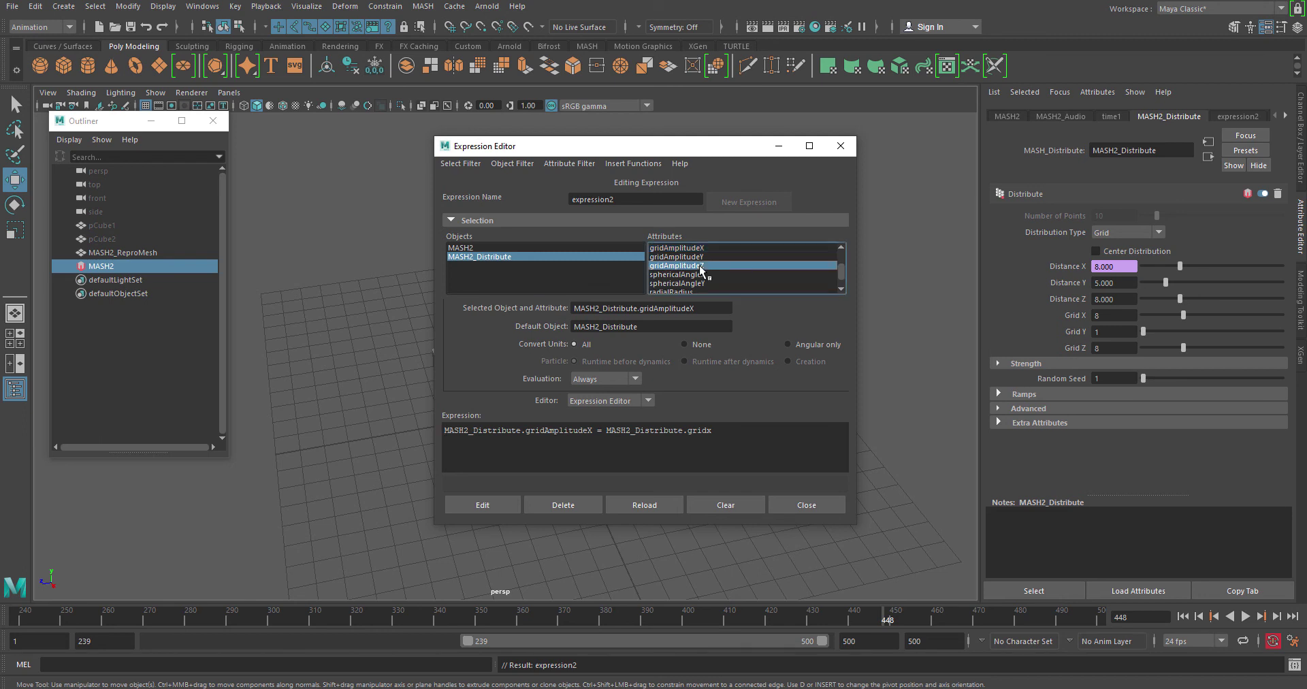
left_click_drag(700, 306, 454, 302)
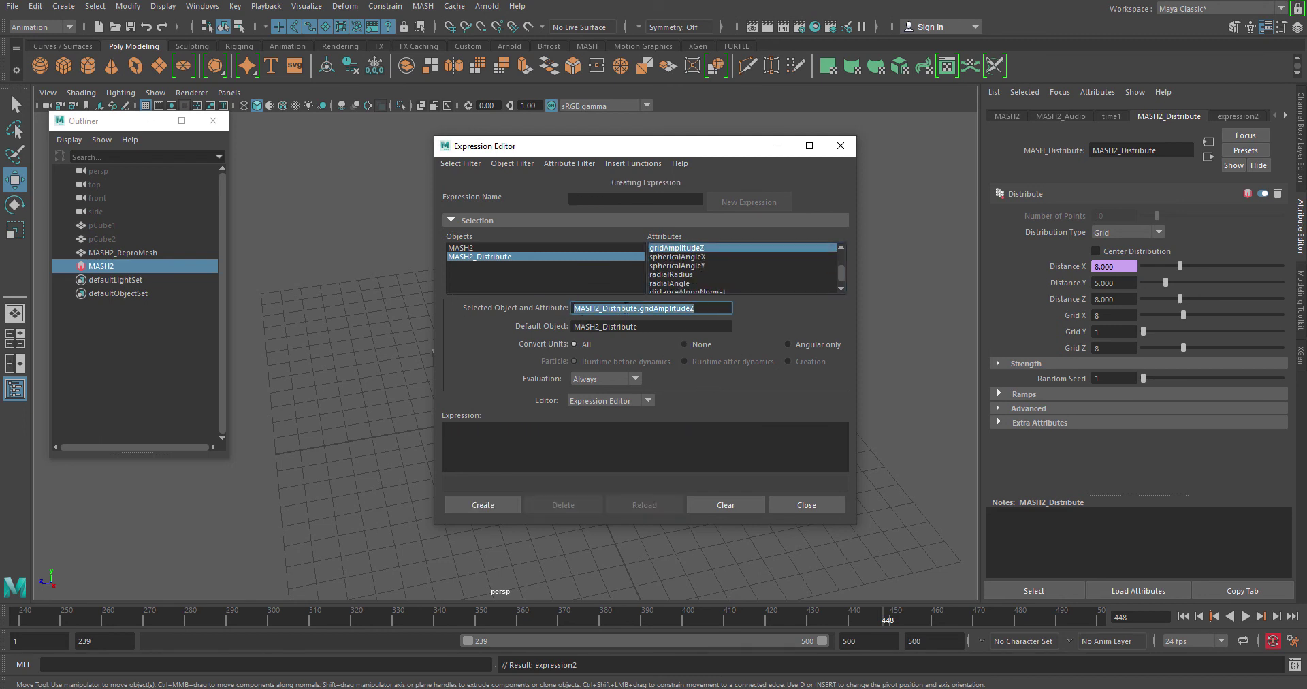
left_click(568, 439)
key("ctrl+v")
left_click(615, 426)
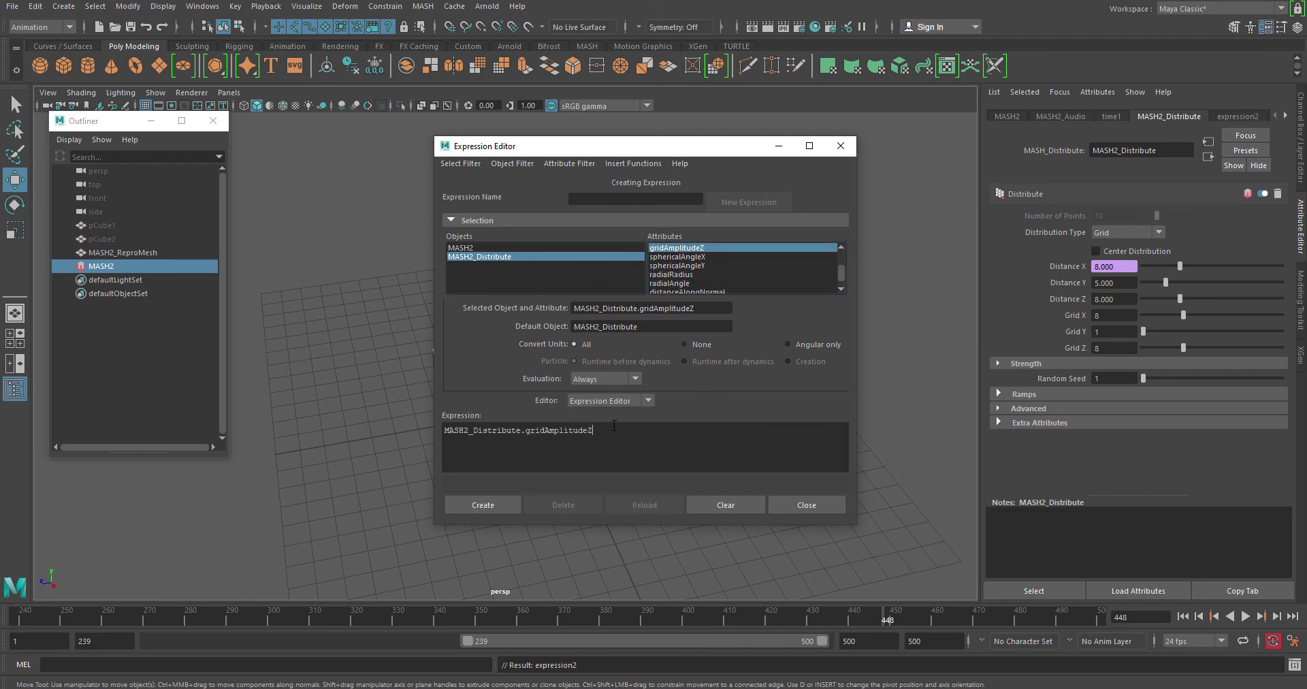
type("= MASH2_Distribute.gridx")
key("BackSpace")
type("zZ")
left_click(488, 502)
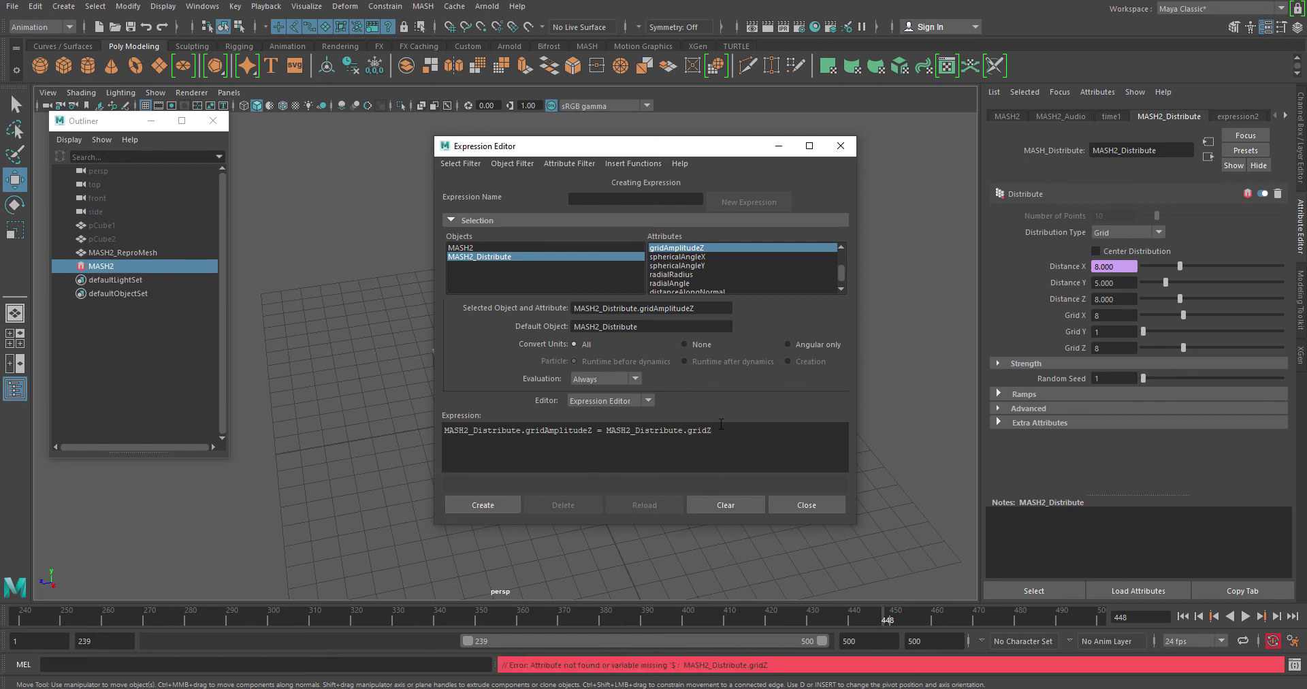
Correct the Distance Z expression's source attribute to lowercase gridz, create the expression, and close the Expression Editor
type("z")
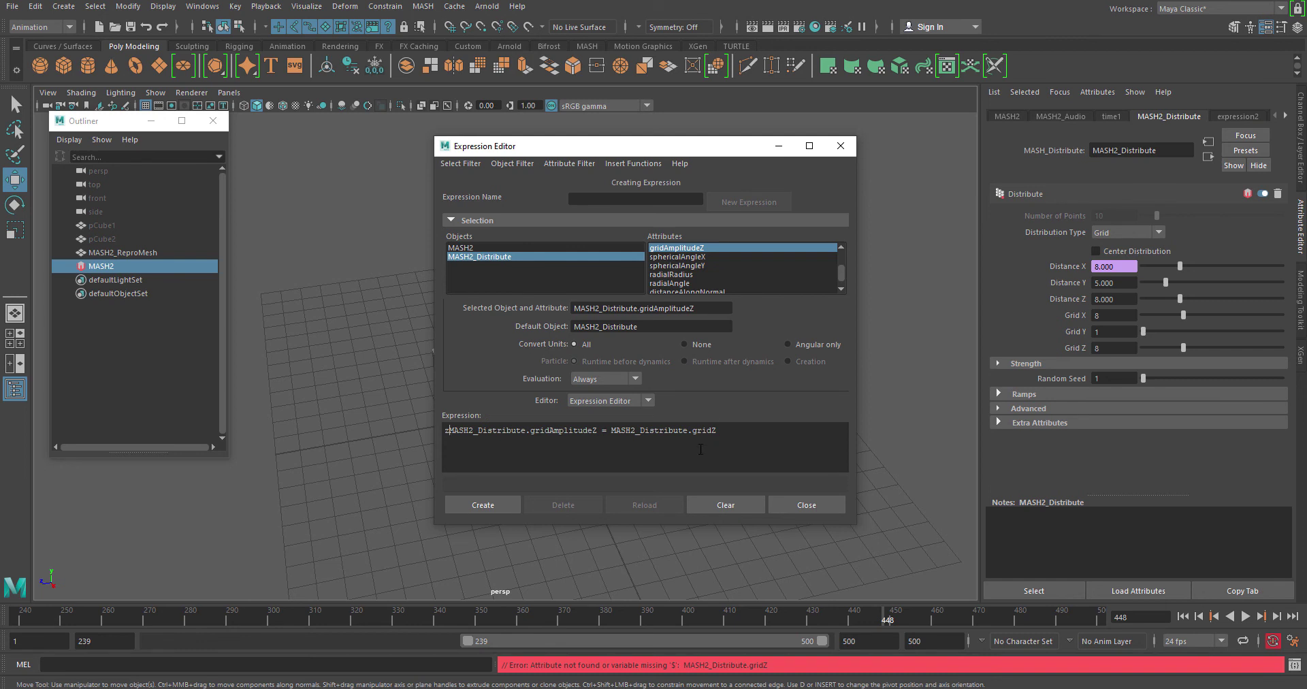
key("BackSpace")
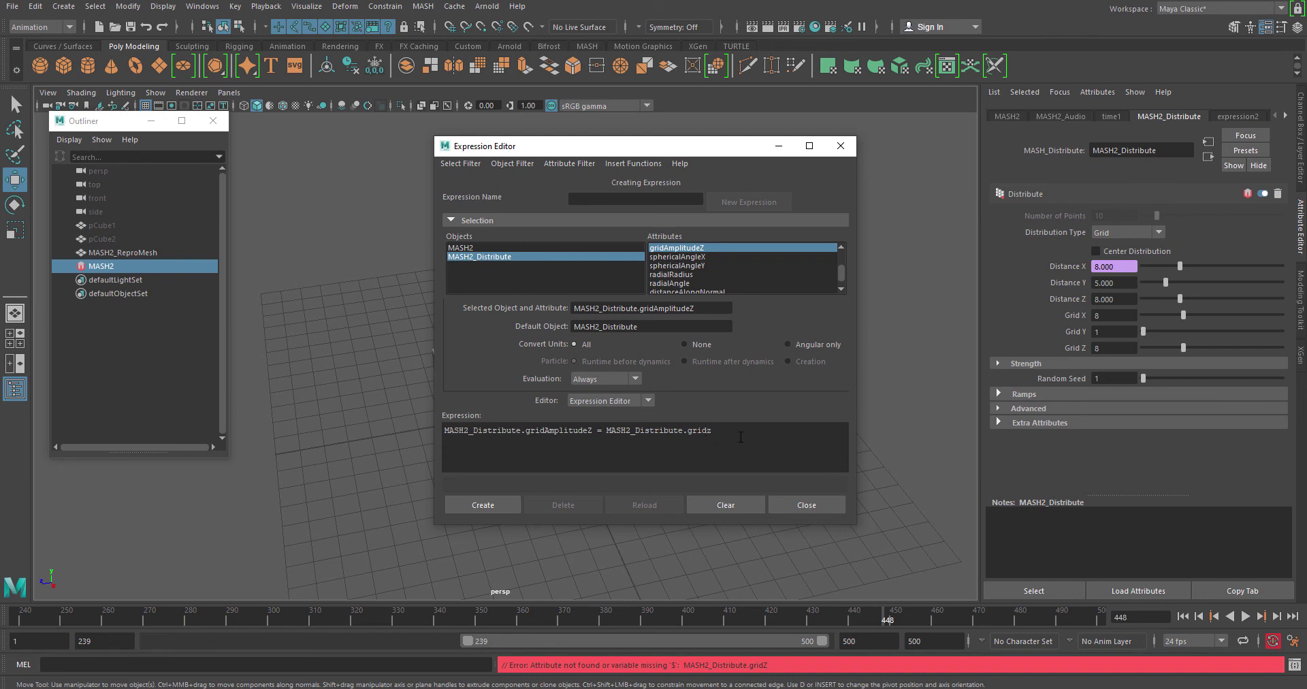
left_click(496, 509)
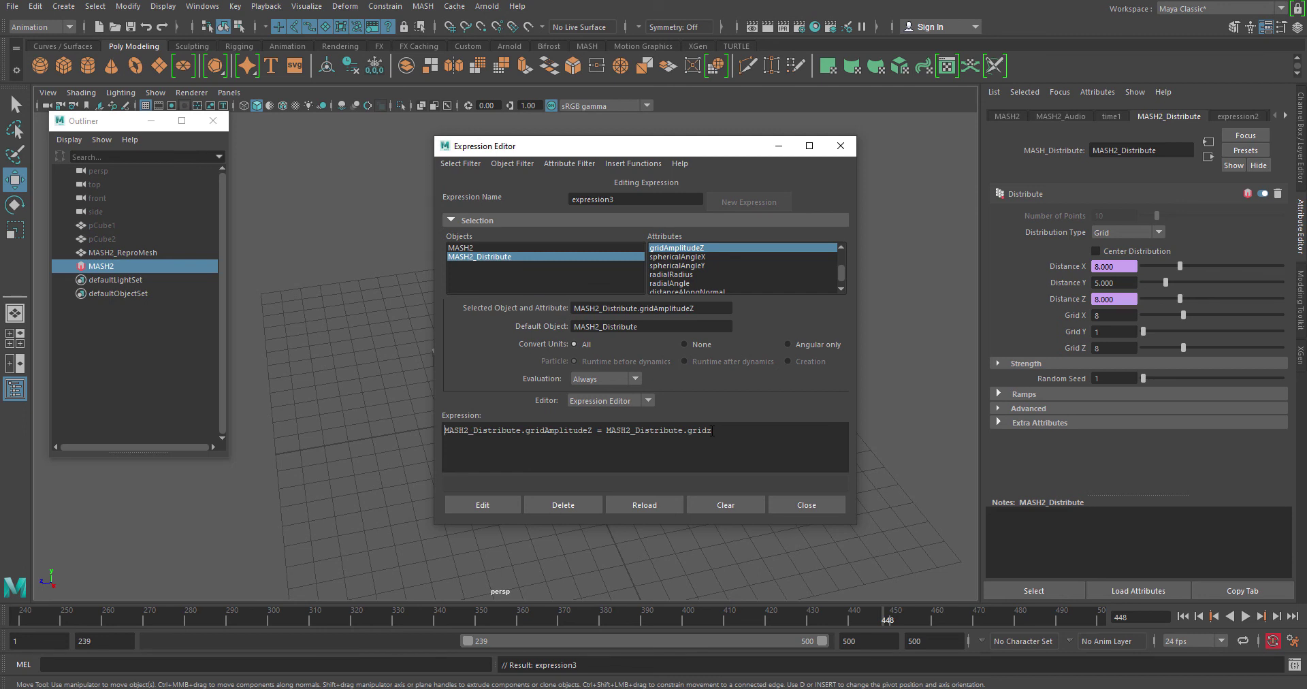
left_click(505, 504)
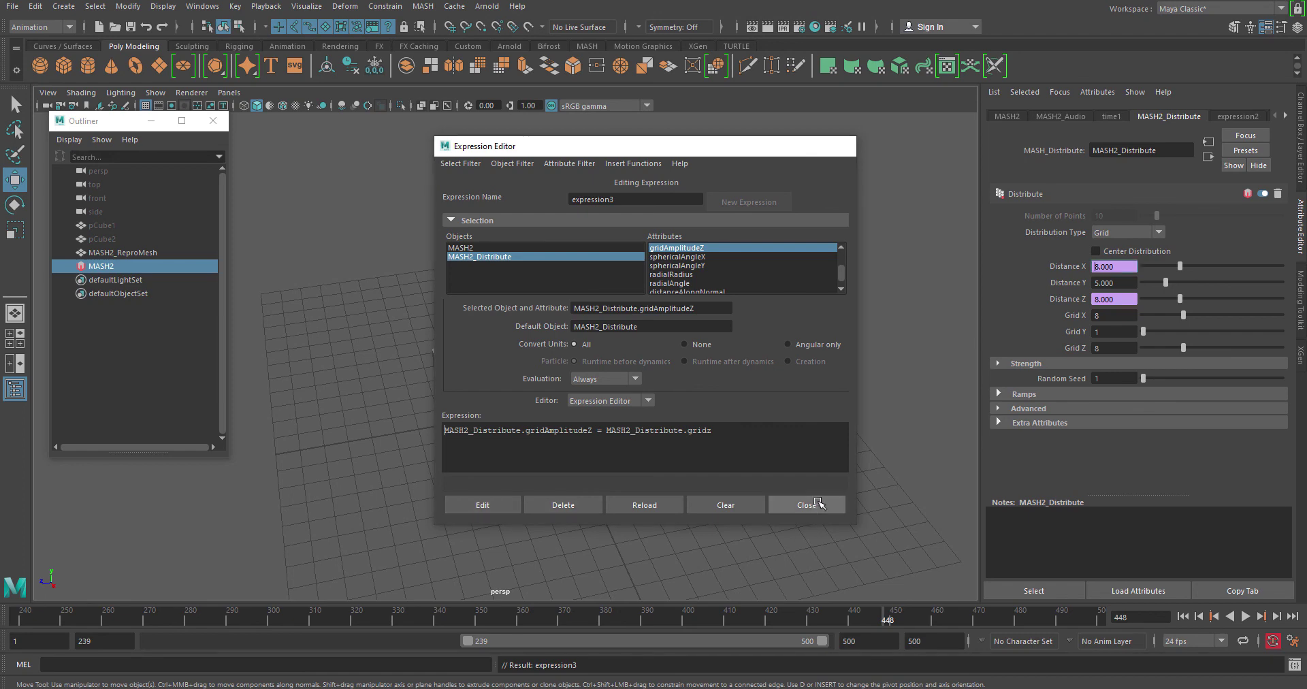
left_click(806, 504)
Return to the start of the playback range and play the animation to check the equalizer grid
left_click_drag(615, 490, 638, 471, "alt")
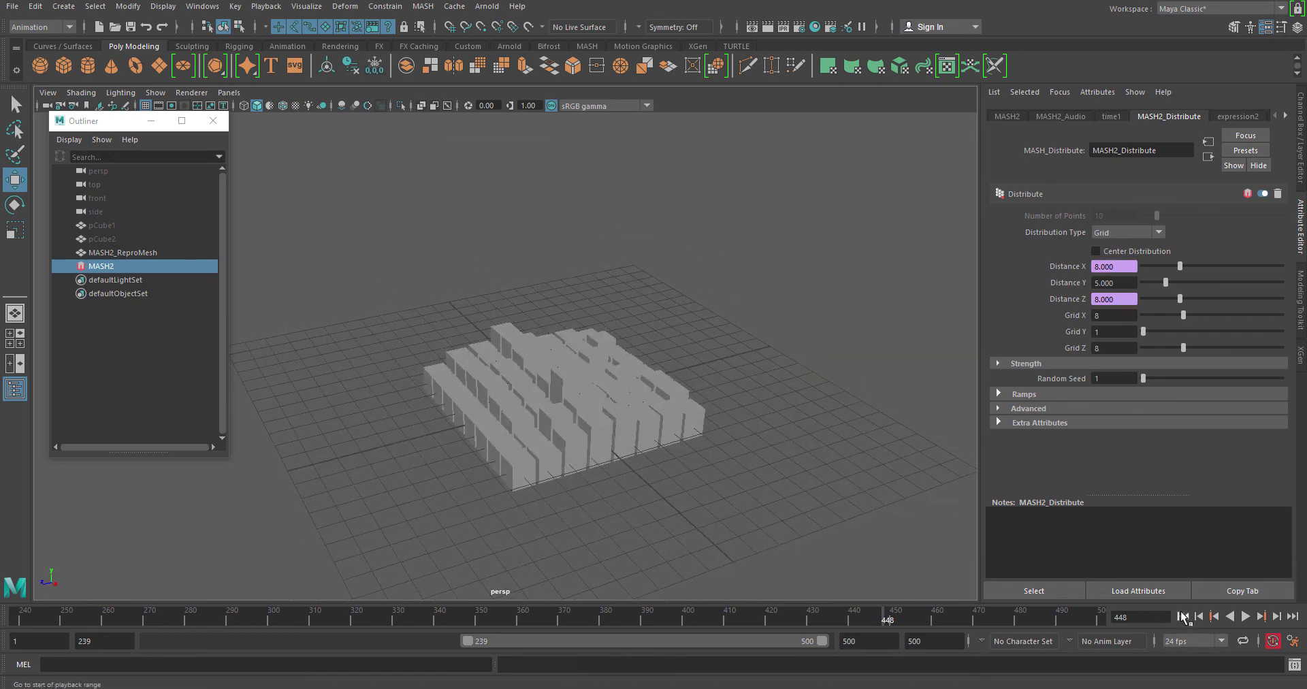
left_click(1184, 617)
left_click(1245, 616)
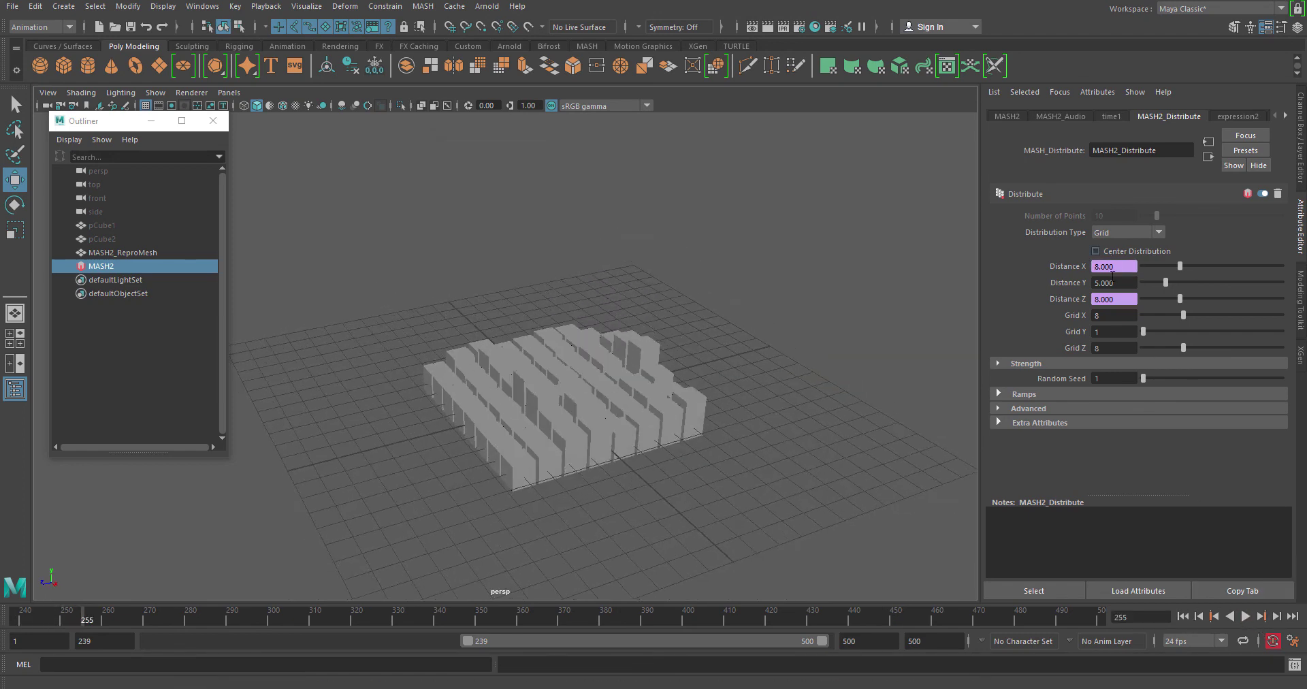
Set the Distribute node's Grid X to 2 and play the animation from the start of the playback range
left_click_drag(1182, 315, 1148, 315)
left_click_drag(583, 429, 668, 456, "alt")
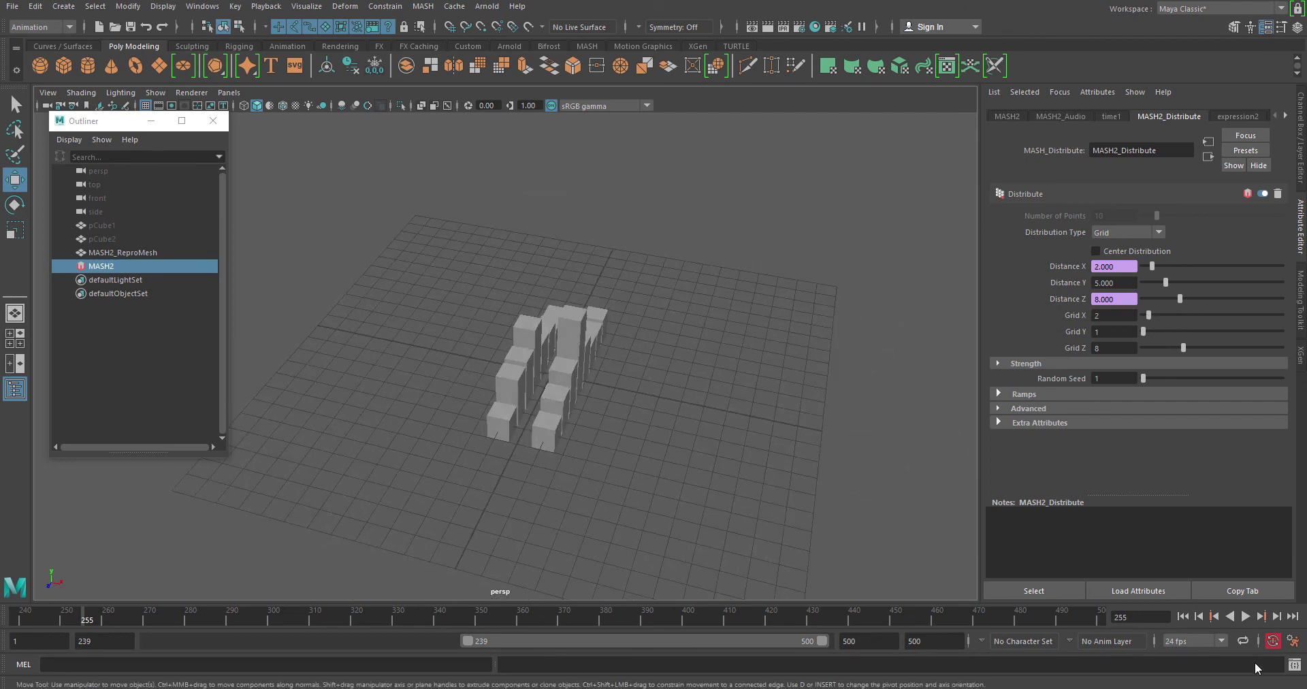
left_click(1184, 616)
left_click(1244, 616)
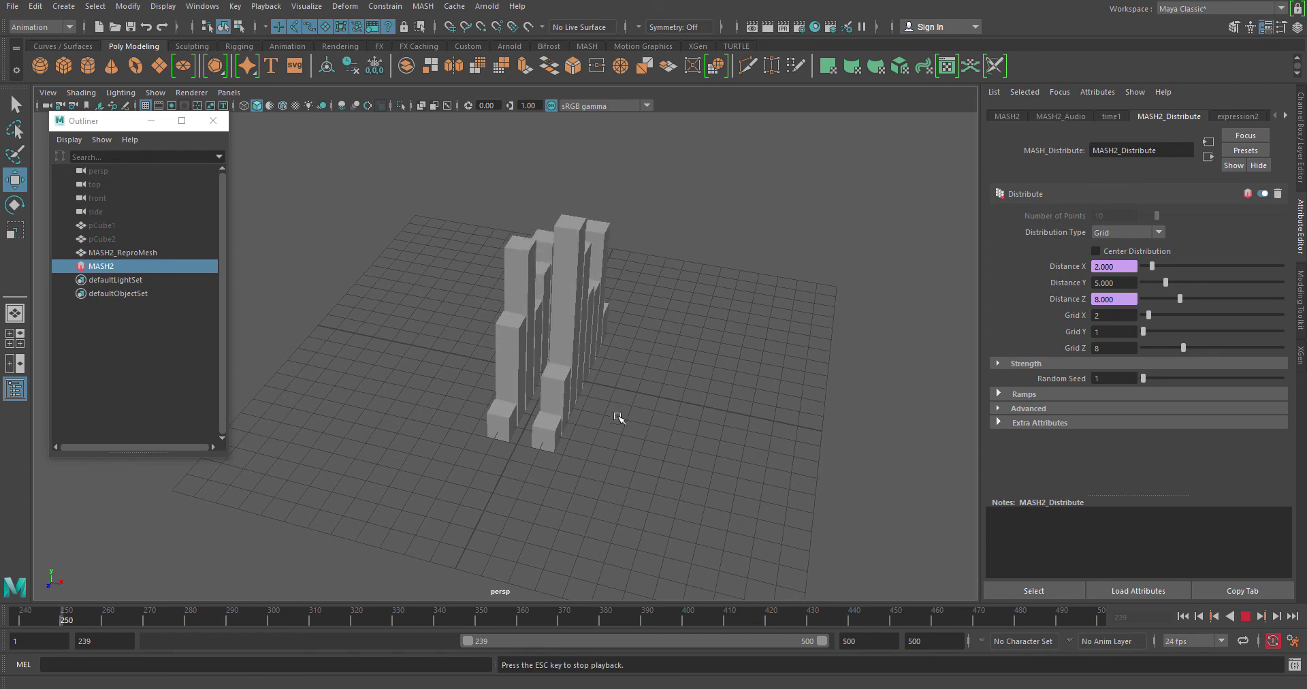
left_click_drag(531, 408, 470, 410, "alt")
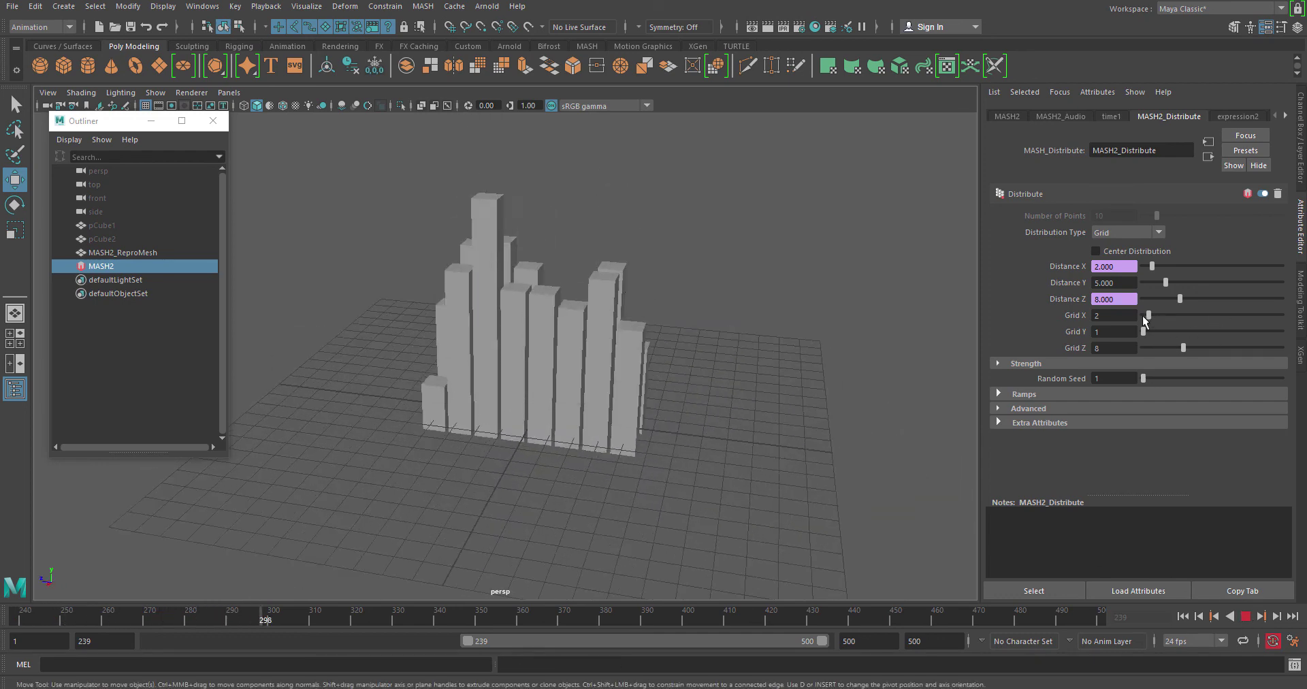
Set the Distribute node's Grid X to 1 and Grid Z to 25 during playback to form a single long row of bars
left_click_drag(1148, 315, 1133, 319)
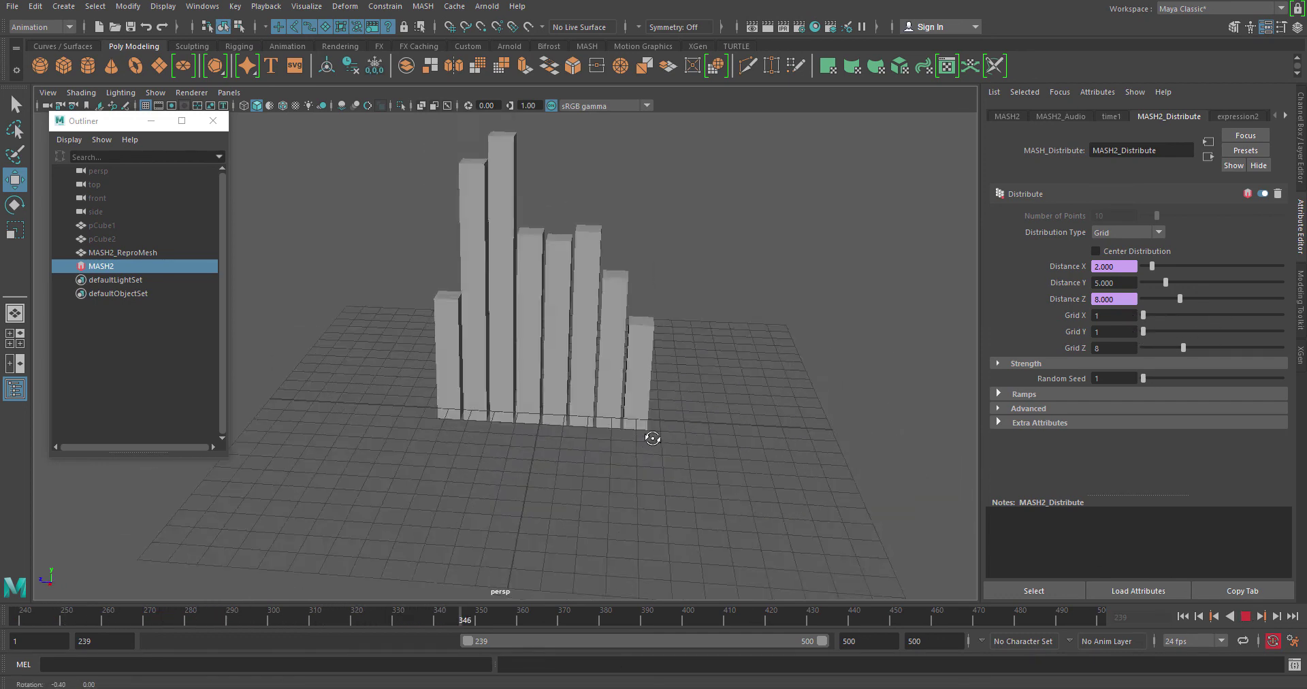
mouse_move(648, 437)
left_mouse_down("alt")
mouse_move(753, 432)
mouse_move(639, 417)
mouse_move(633, 440)
left_mouse_up("alt")
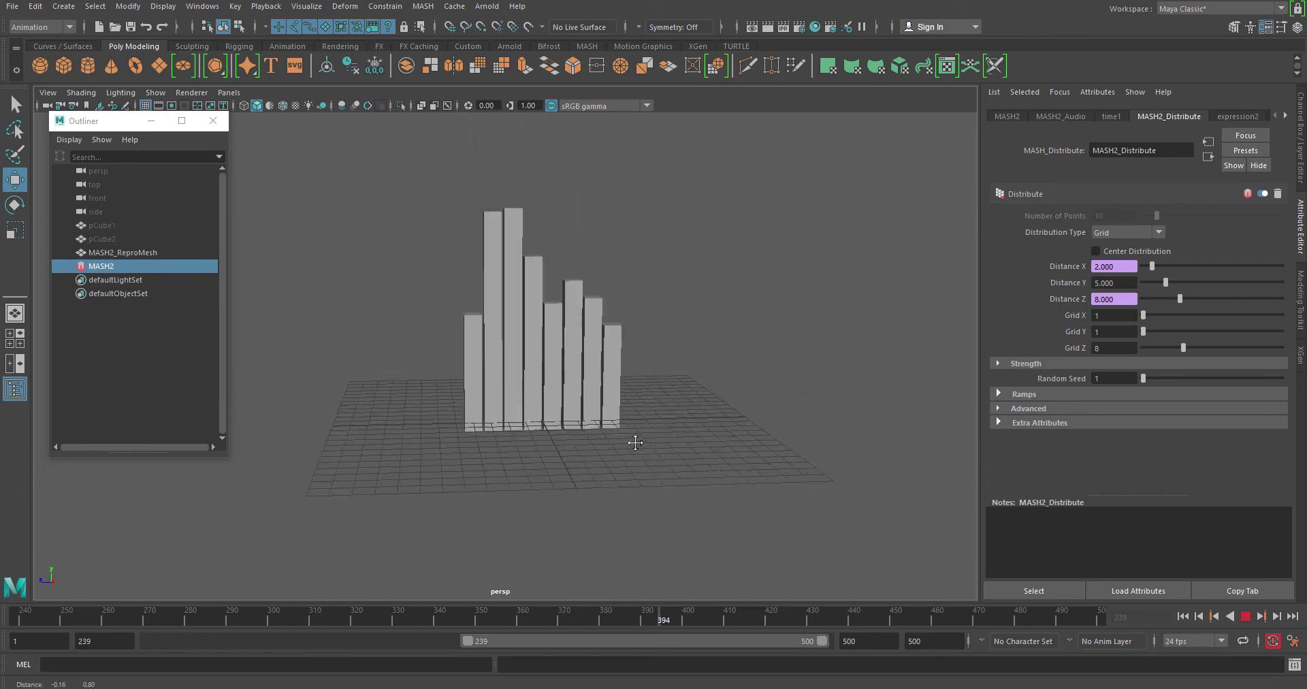
left_click_drag(1187, 346, 1282, 347)
mouse_move(626, 461)
left_mouse_down("alt")
mouse_move(615, 481)
mouse_move(654, 488)
mouse_move(612, 476)
left_mouse_up("alt")
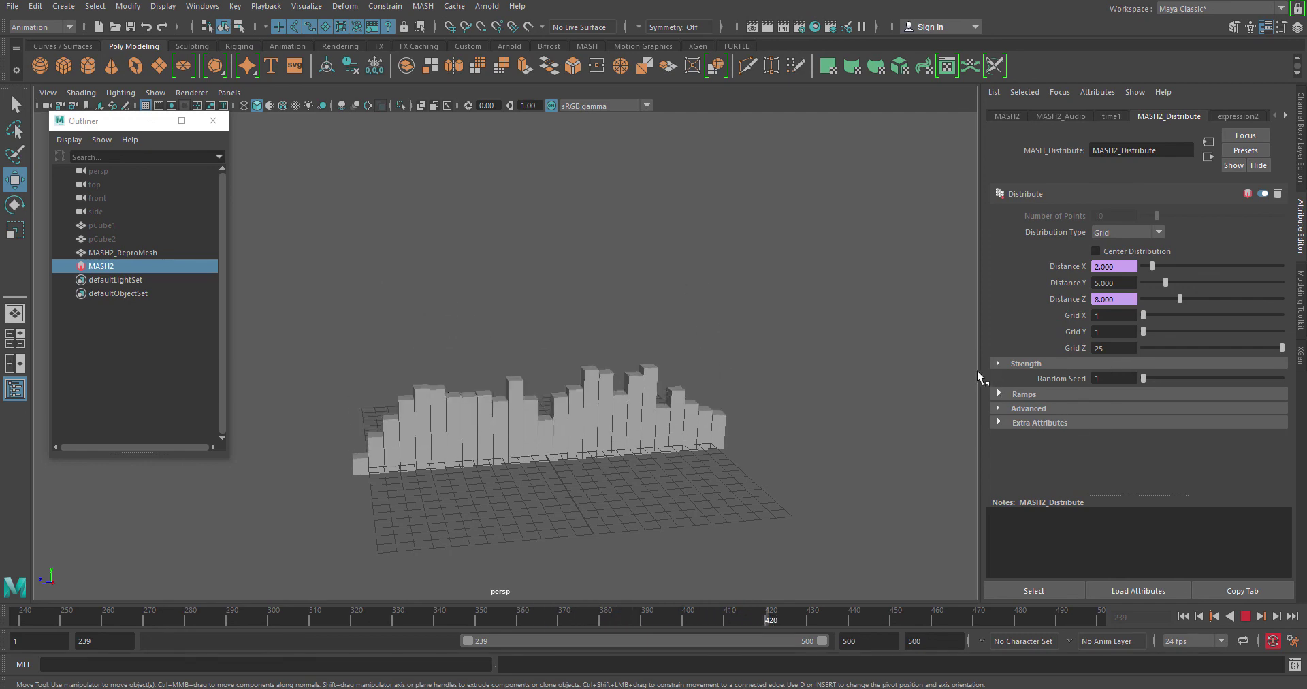
left_click_drag(623, 488, 800, 506, "alt")
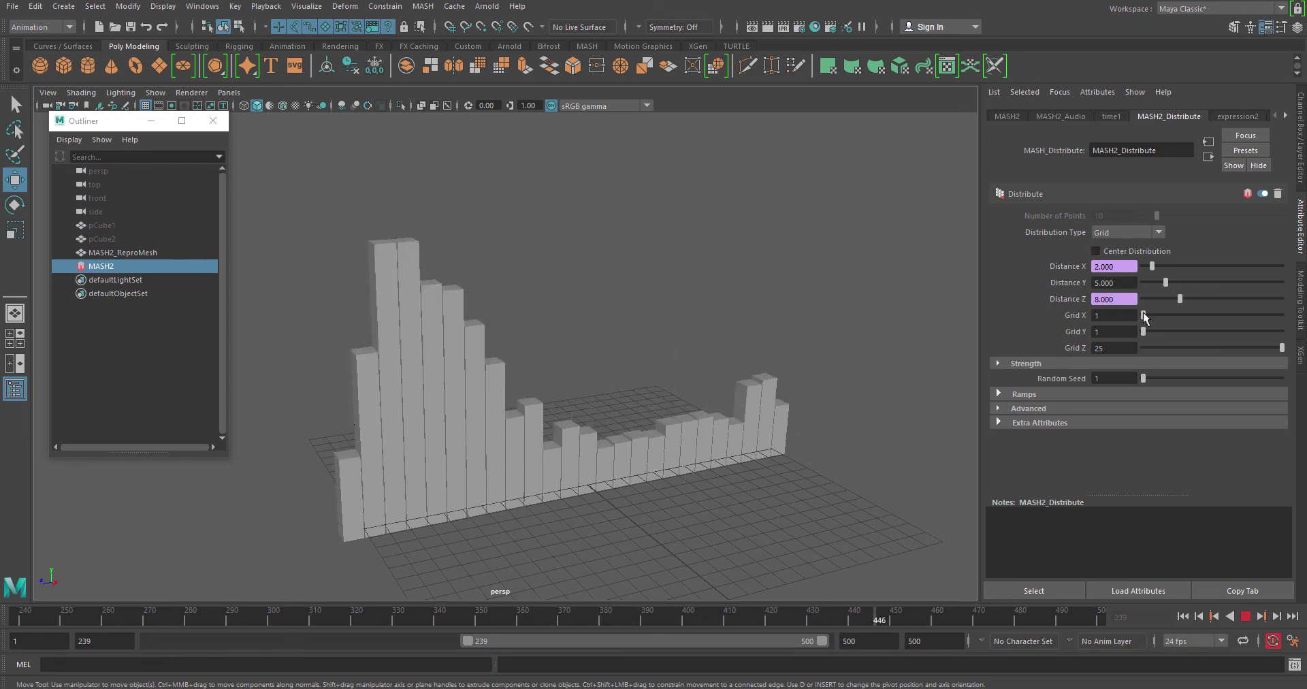
Widen the playing equalizer by setting the Distribute node's Grid X to 10
left_click_drag(1143, 315, 1196, 315)
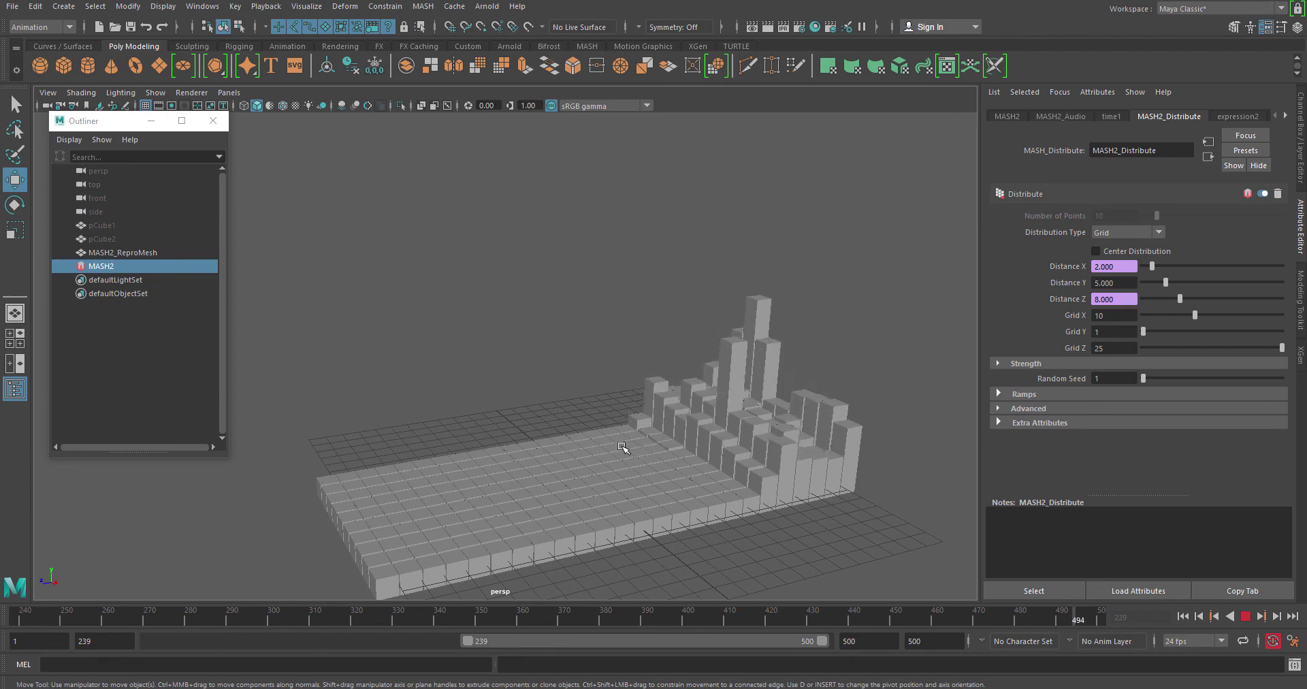
left_click_drag(624, 449, 636, 452, "alt")
middle_click_drag(635, 452, 577, 400, "alt")
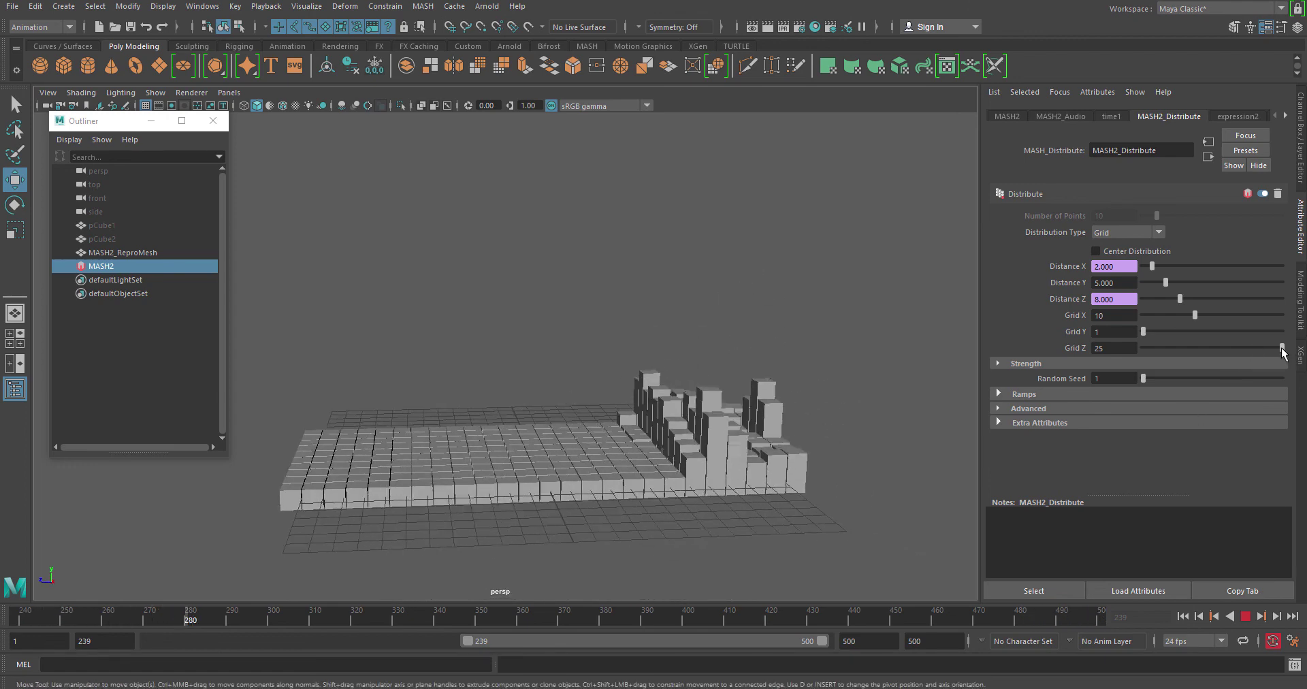
Set the Distribute node's Grid X to 7 and Grid Z to 13, and stop the playback
left_click_drag(1281, 347, 1181, 358)
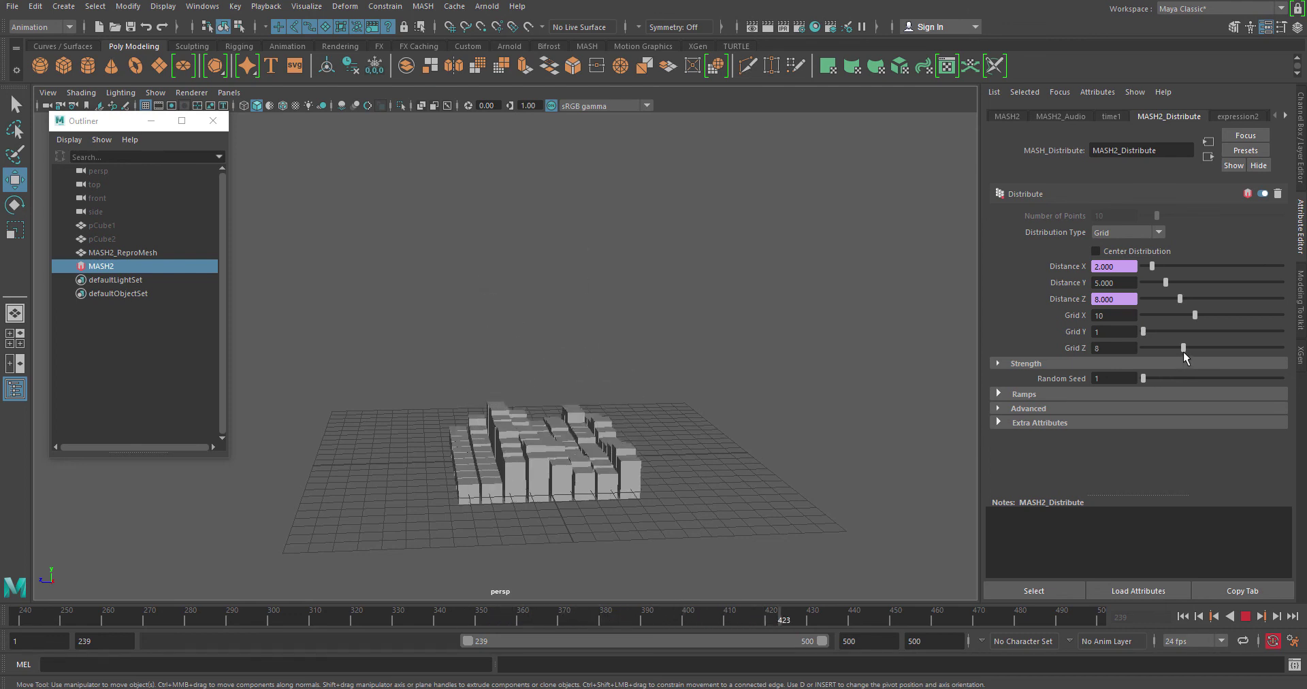
left_click_drag(1183, 348, 1178, 317)
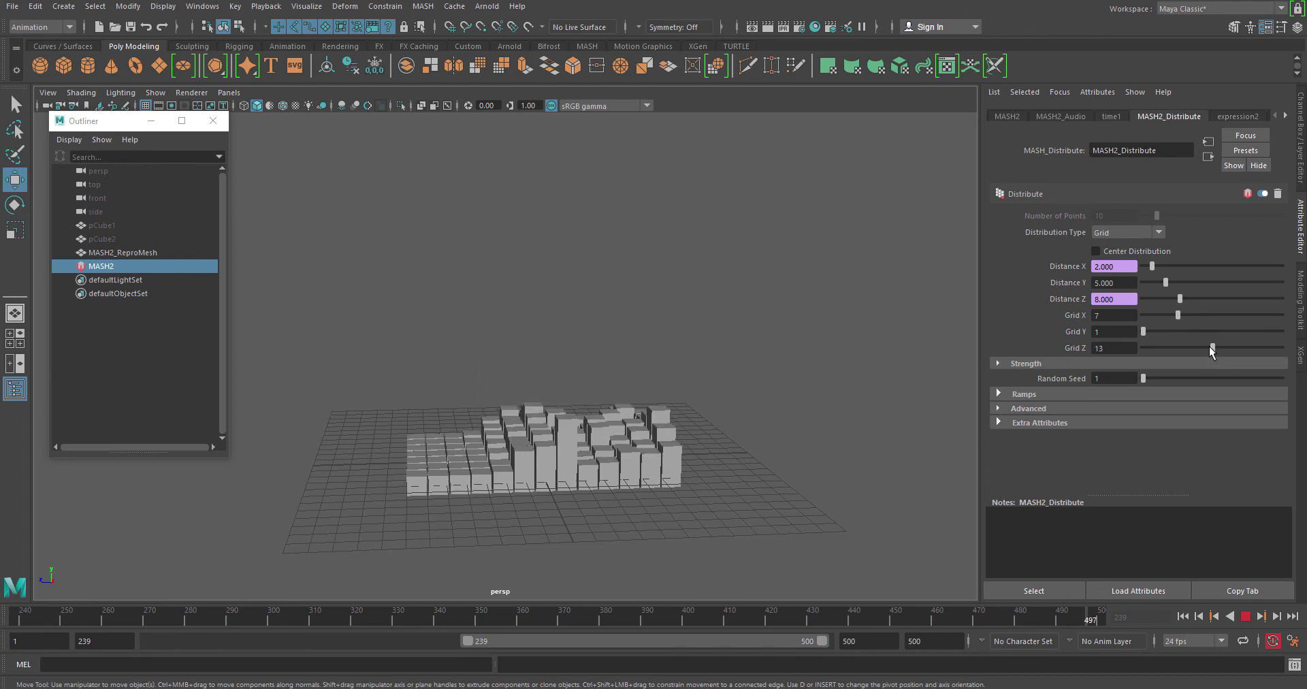
left_click(1246, 616)
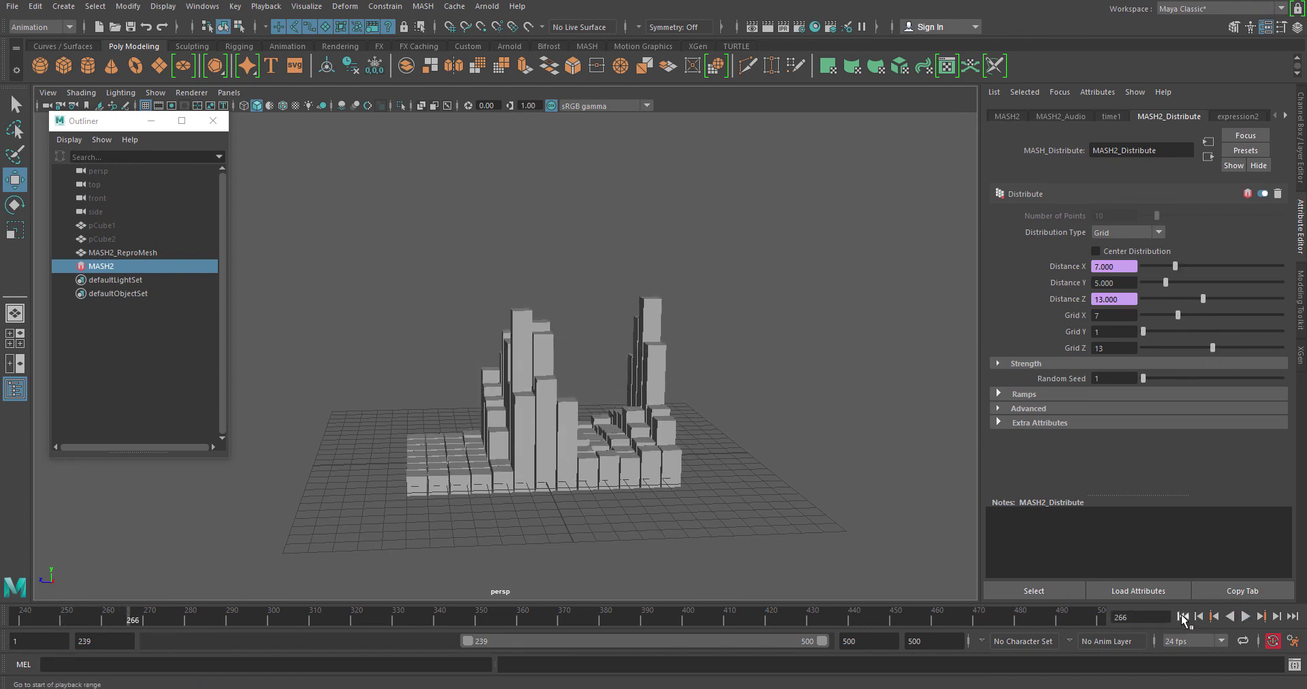
Replay the animation from the start of the range, stop it, and inspect the 7 by 13 equalizer grid up close
left_click(1182, 616)
left_click(1246, 615)
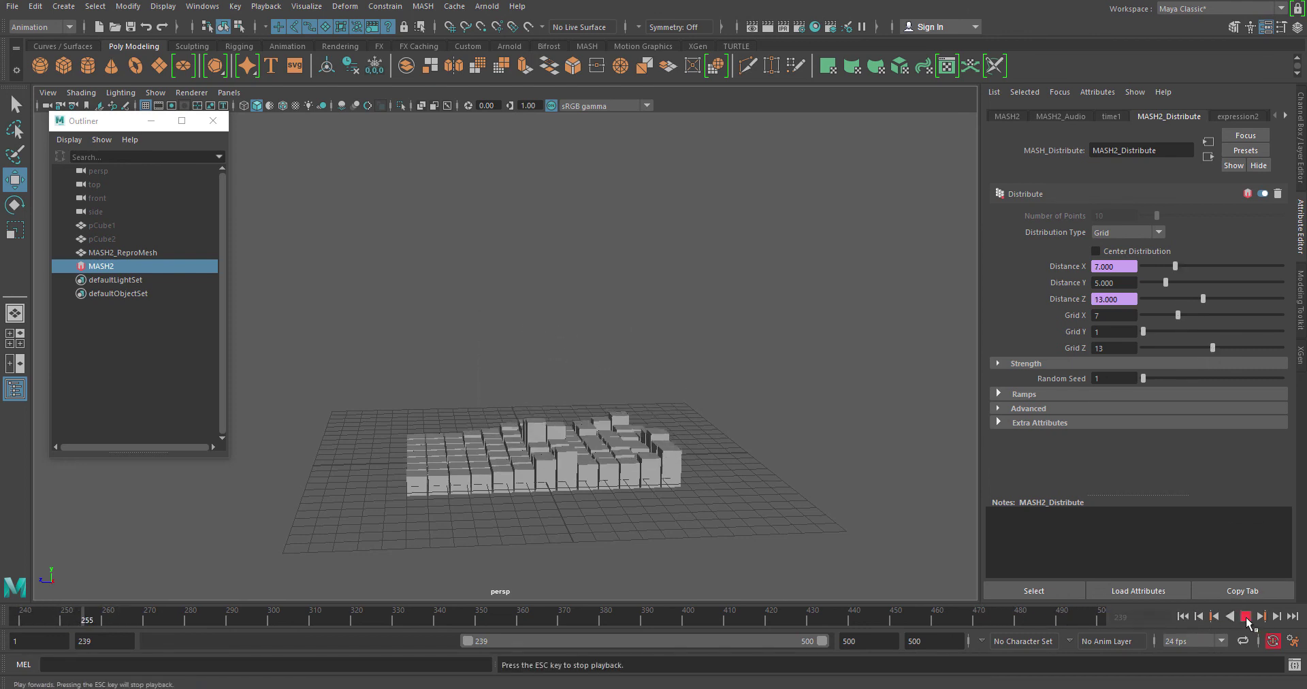
left_click(1246, 616)
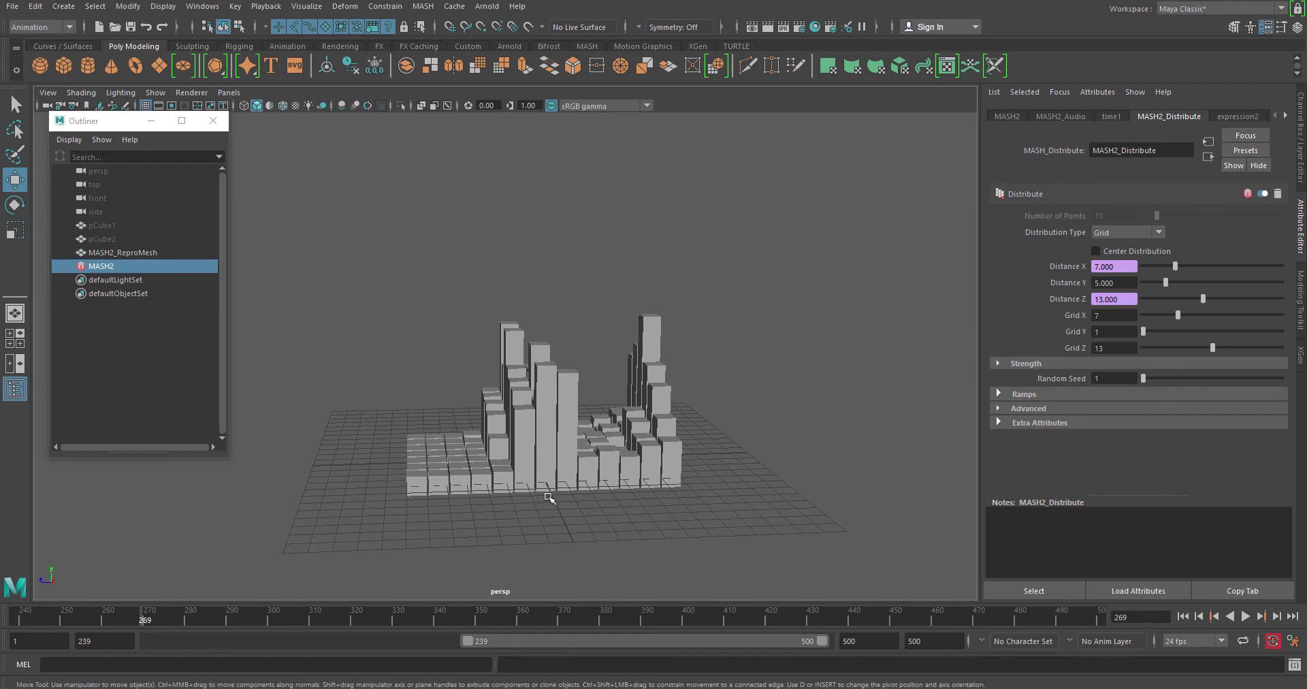
left_click_drag(603, 497, 665, 490, "alt")
right_click_drag(665, 490, 763, 512, "alt")
middle_click_drag(763, 512, 730, 469, "alt")
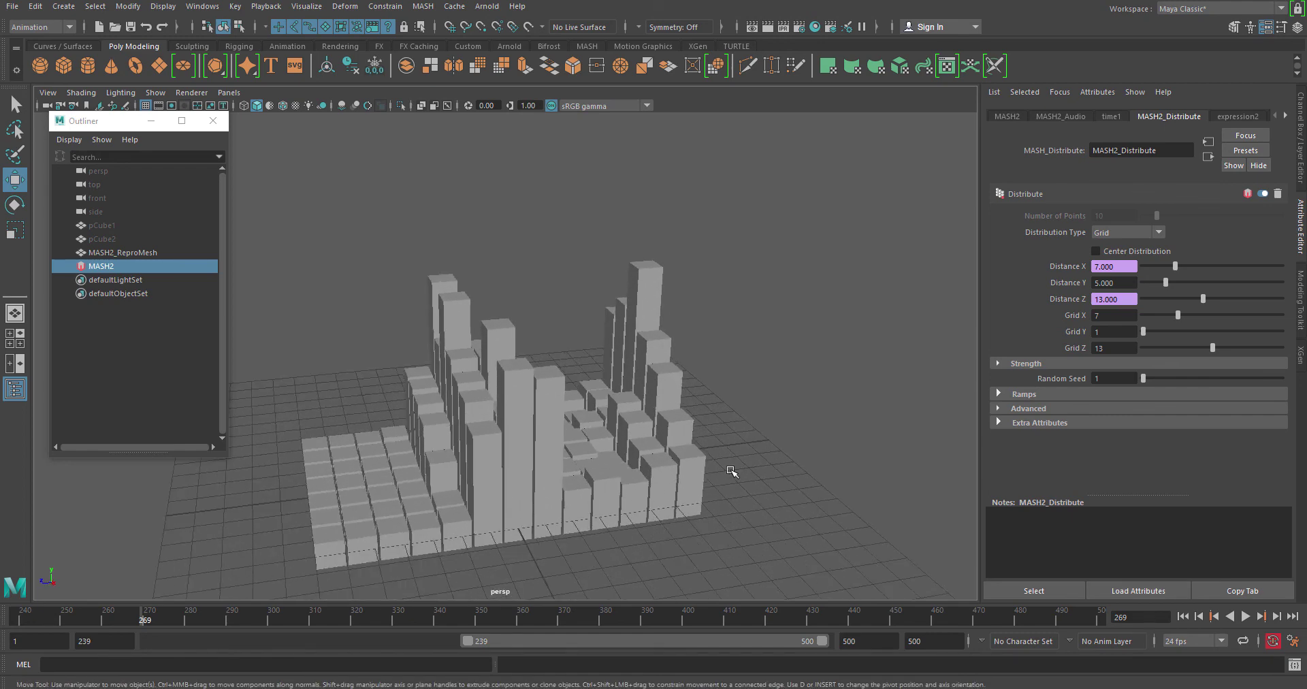